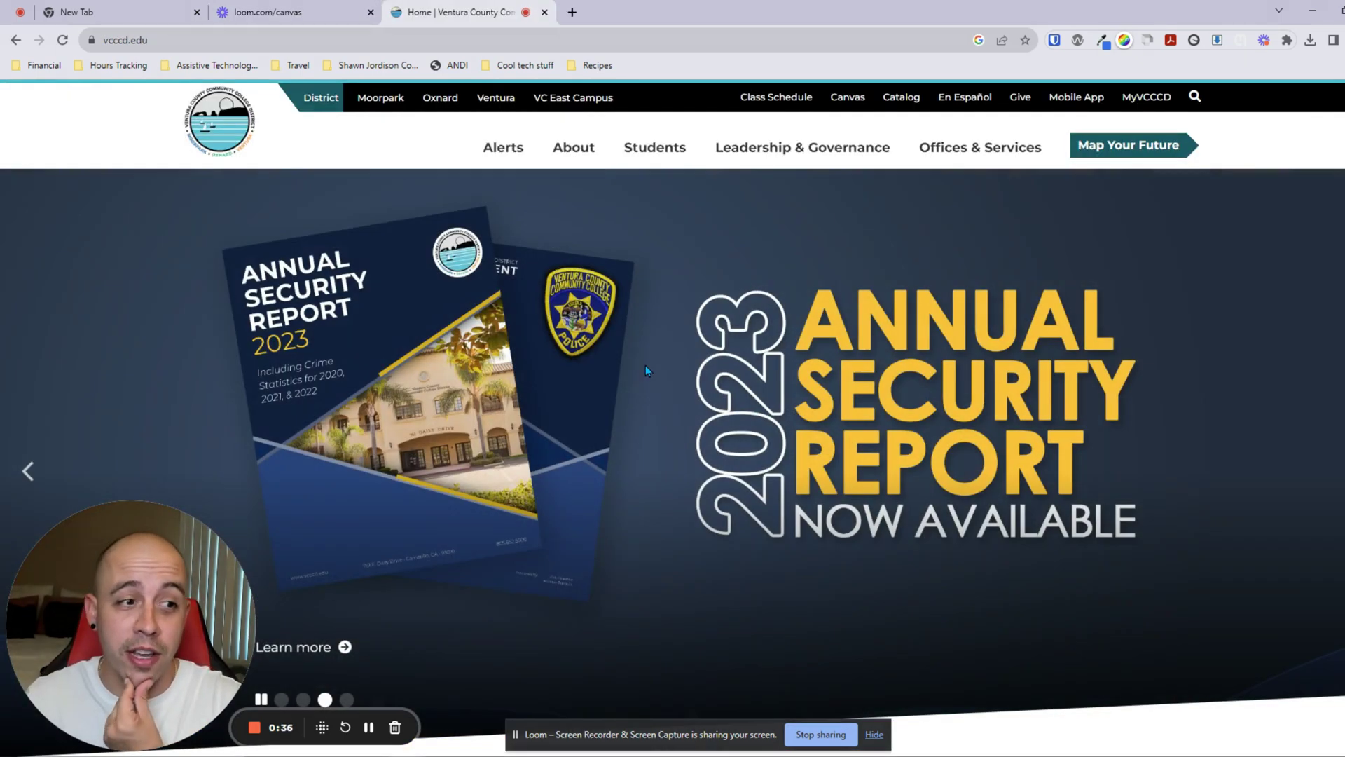
- Search the college district website for ".pdf"
click(1195, 98)
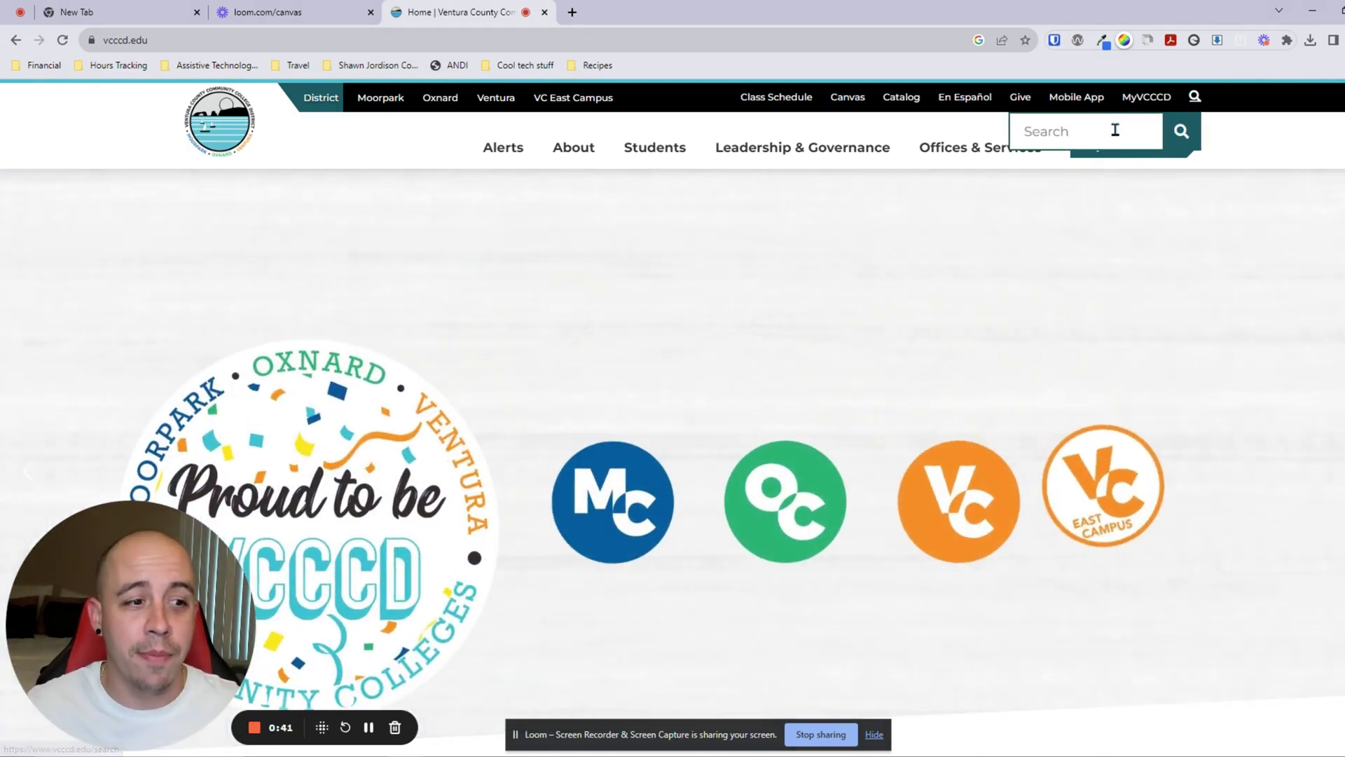
click(1116, 131)
text(.pdf)
key(Return)
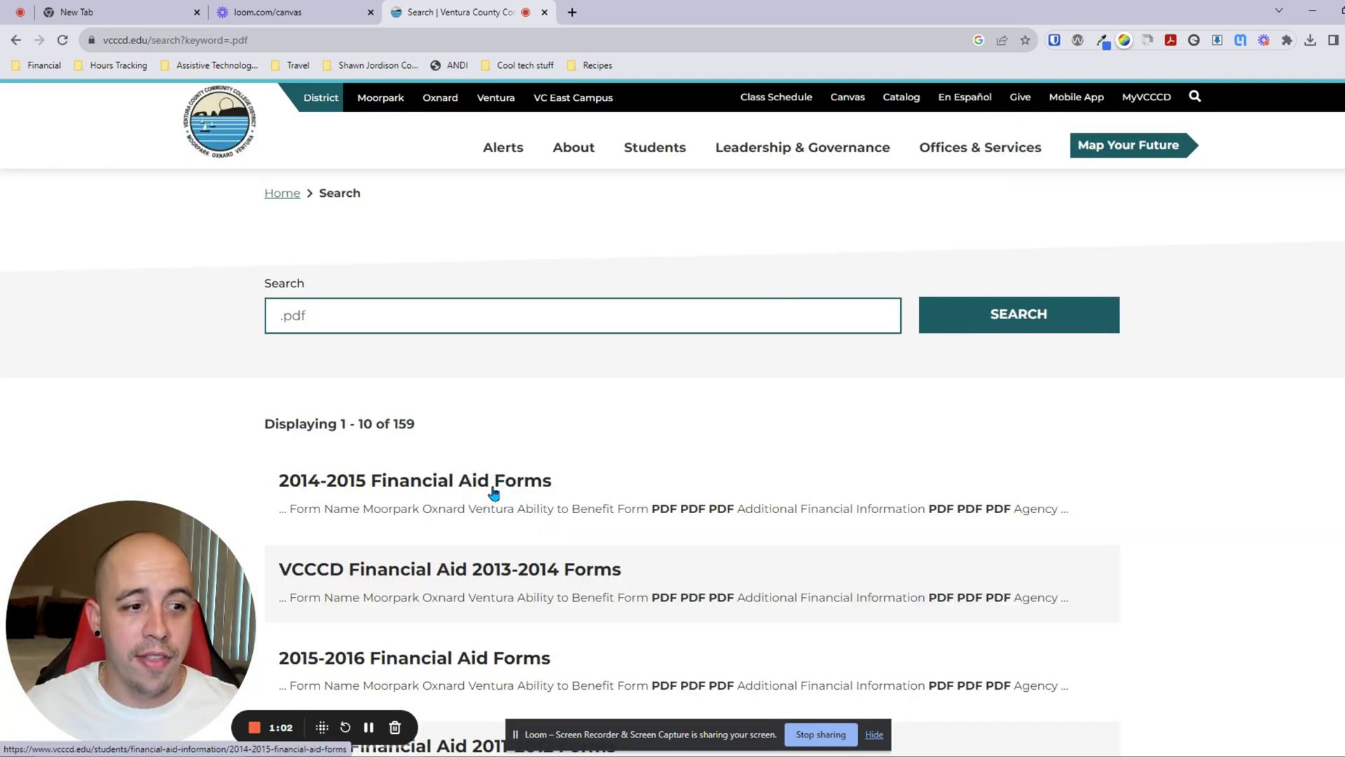
- Open the Ventura PDF of the Ability to Benefit Form from the 2014-2015 Financial Aid Forms page
scroll(494, 494, down, 10)
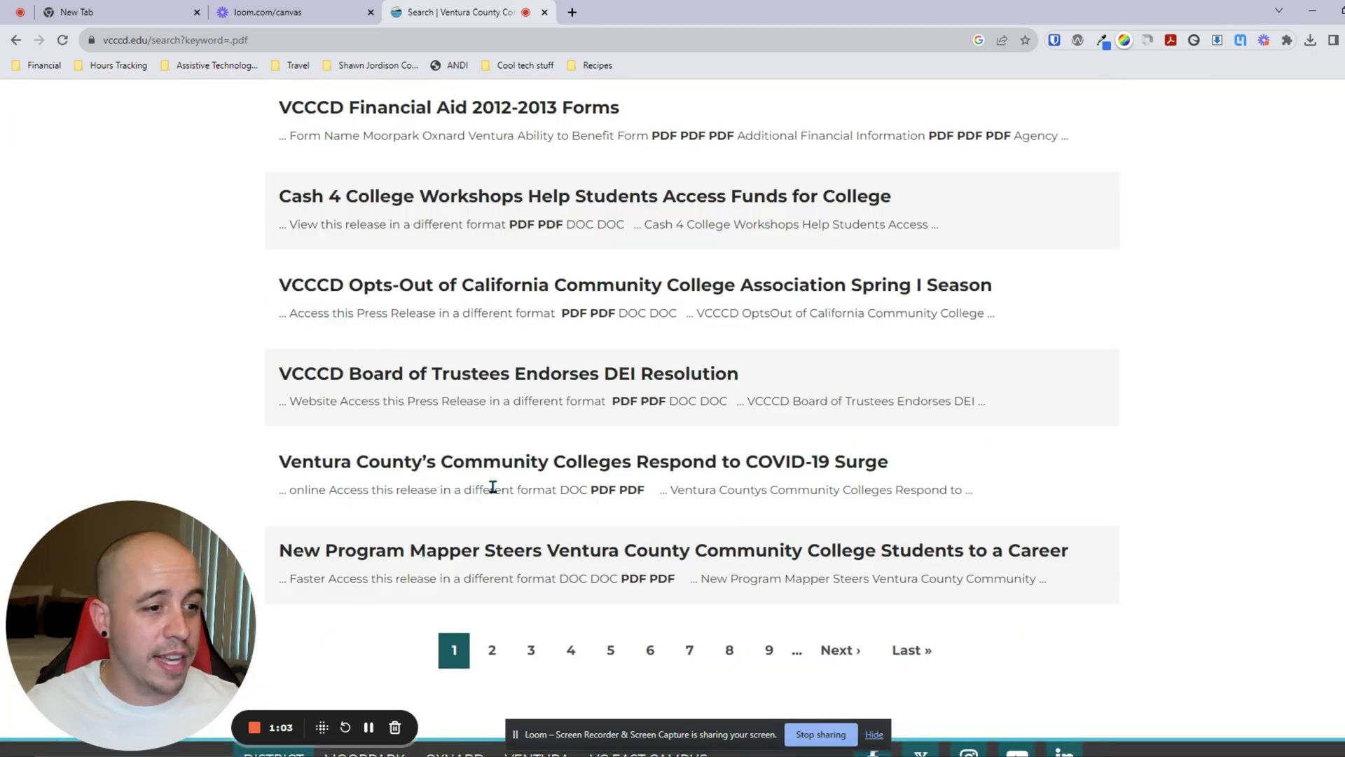
scroll(533, 492, up, 10)
click(533, 492)
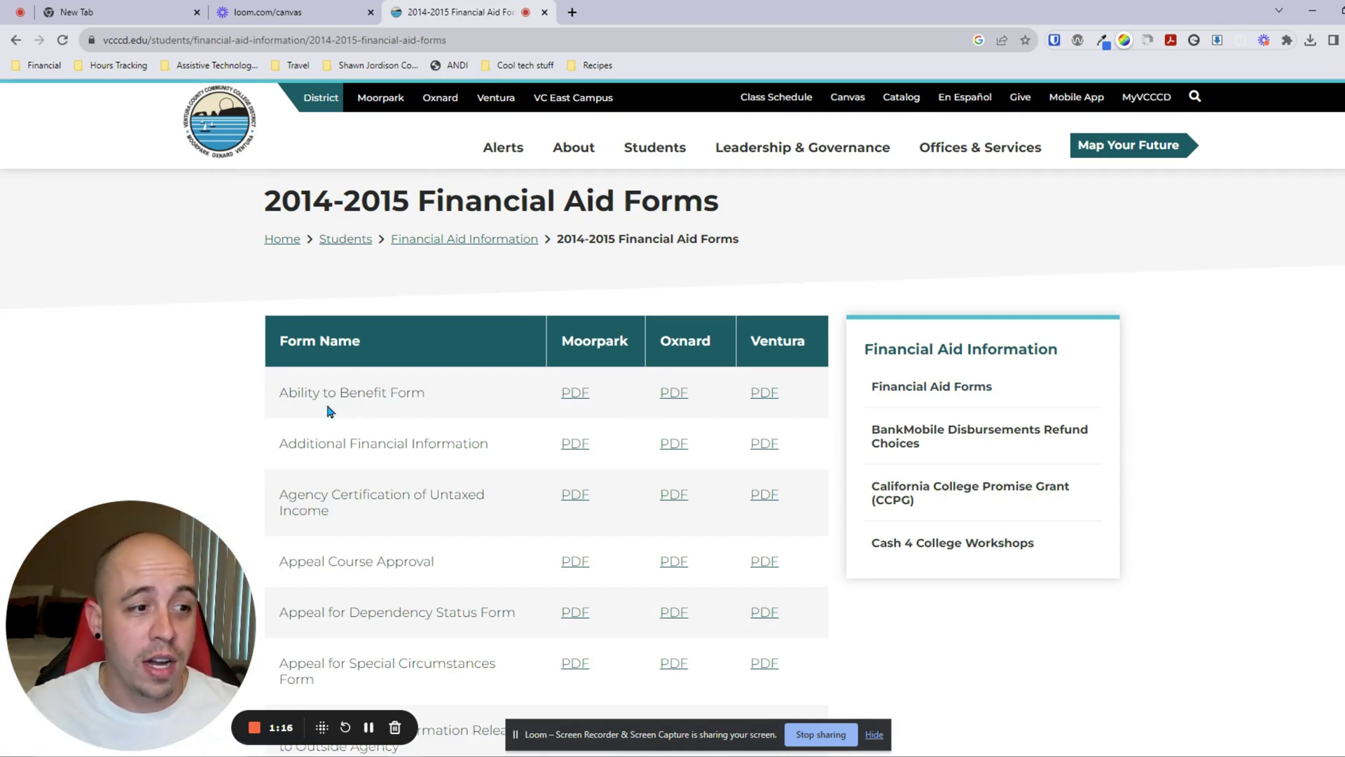
click(765, 393)
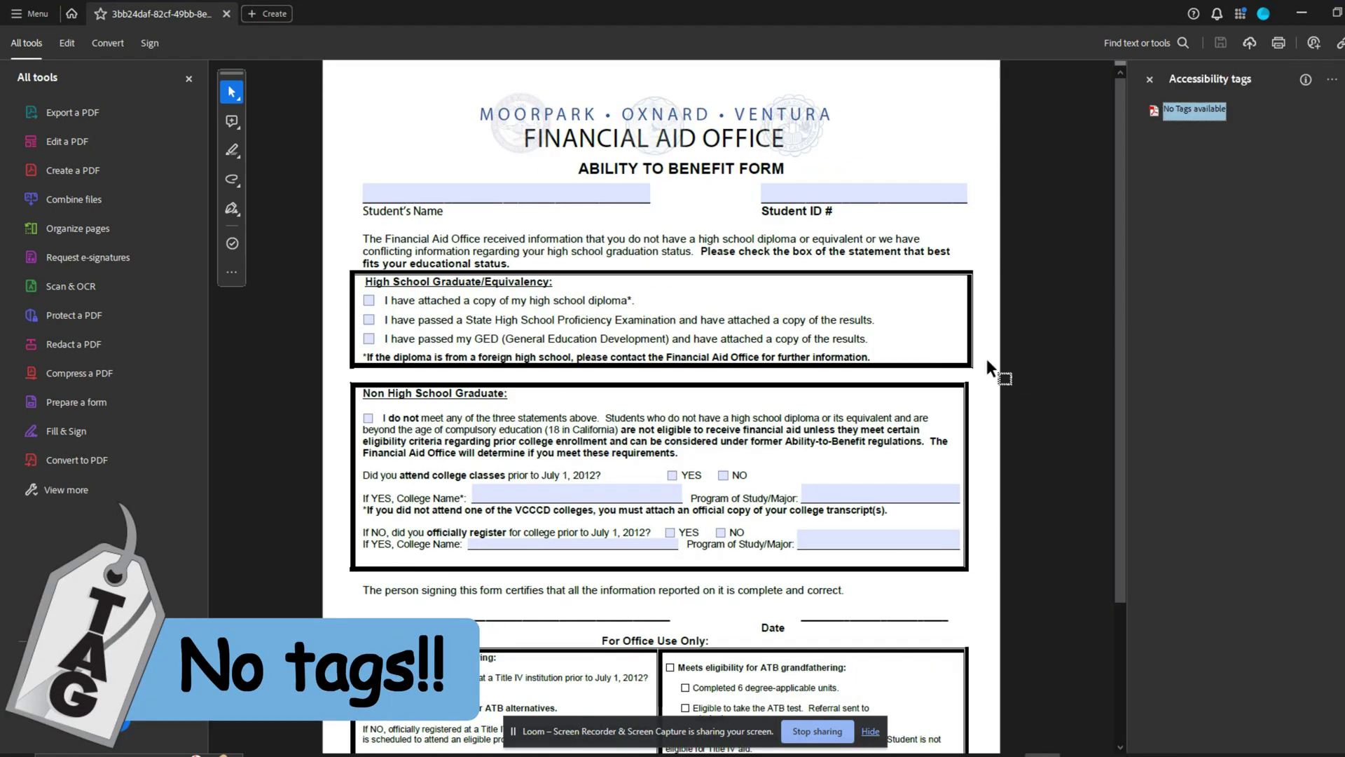
- Autotag the Ability to Benefit Form with the accessibility preparation tools and inspect its first <P> tag
scroll(969, 357, down, 3)
scroll(907, 342, up, 3)
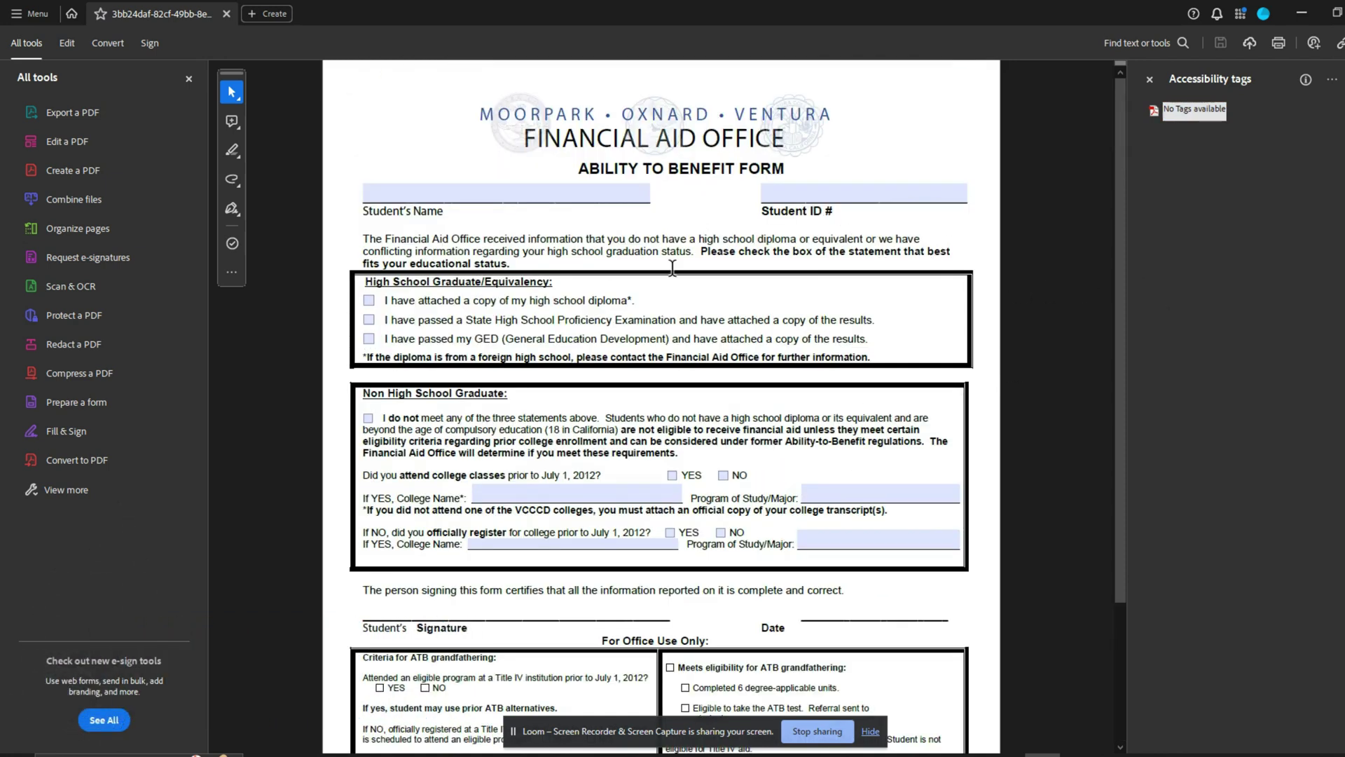
click(44, 491)
scroll(105, 550, down, 3)
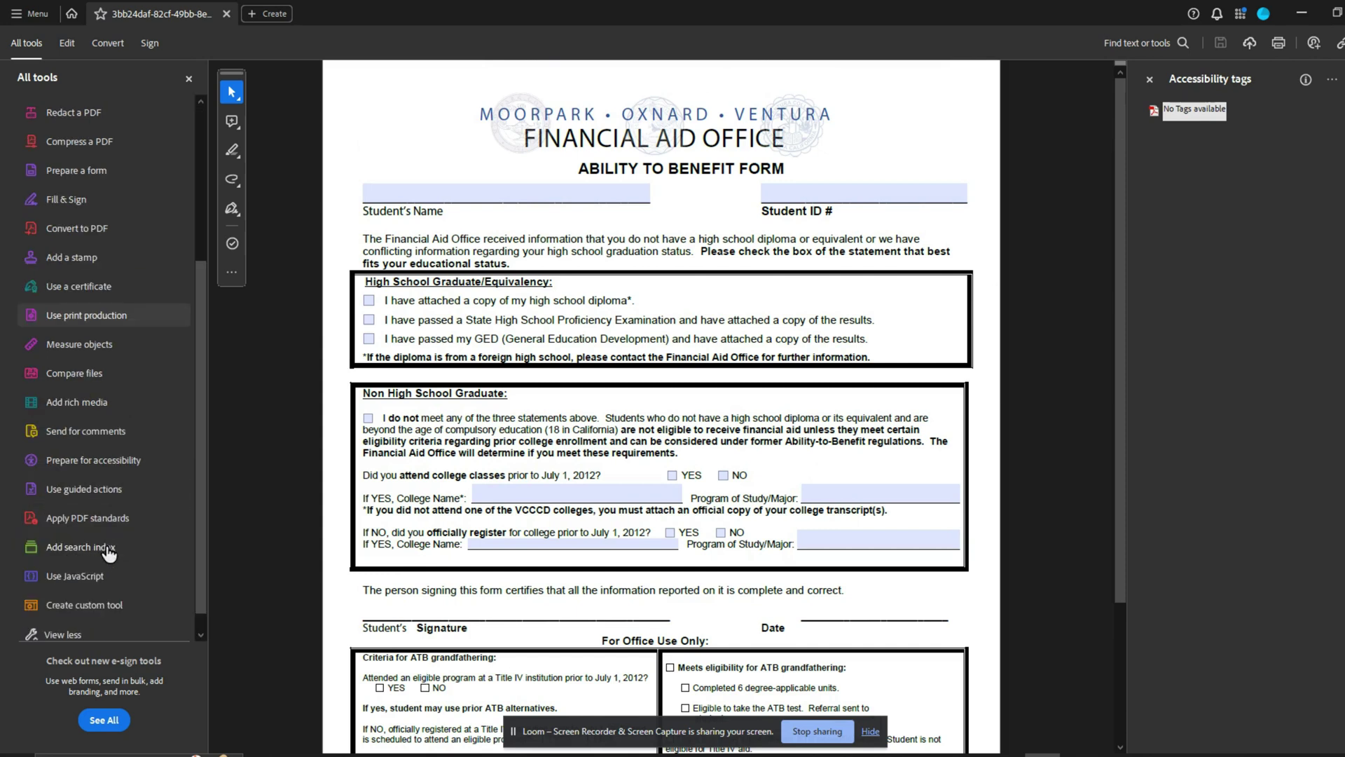
click(105, 466)
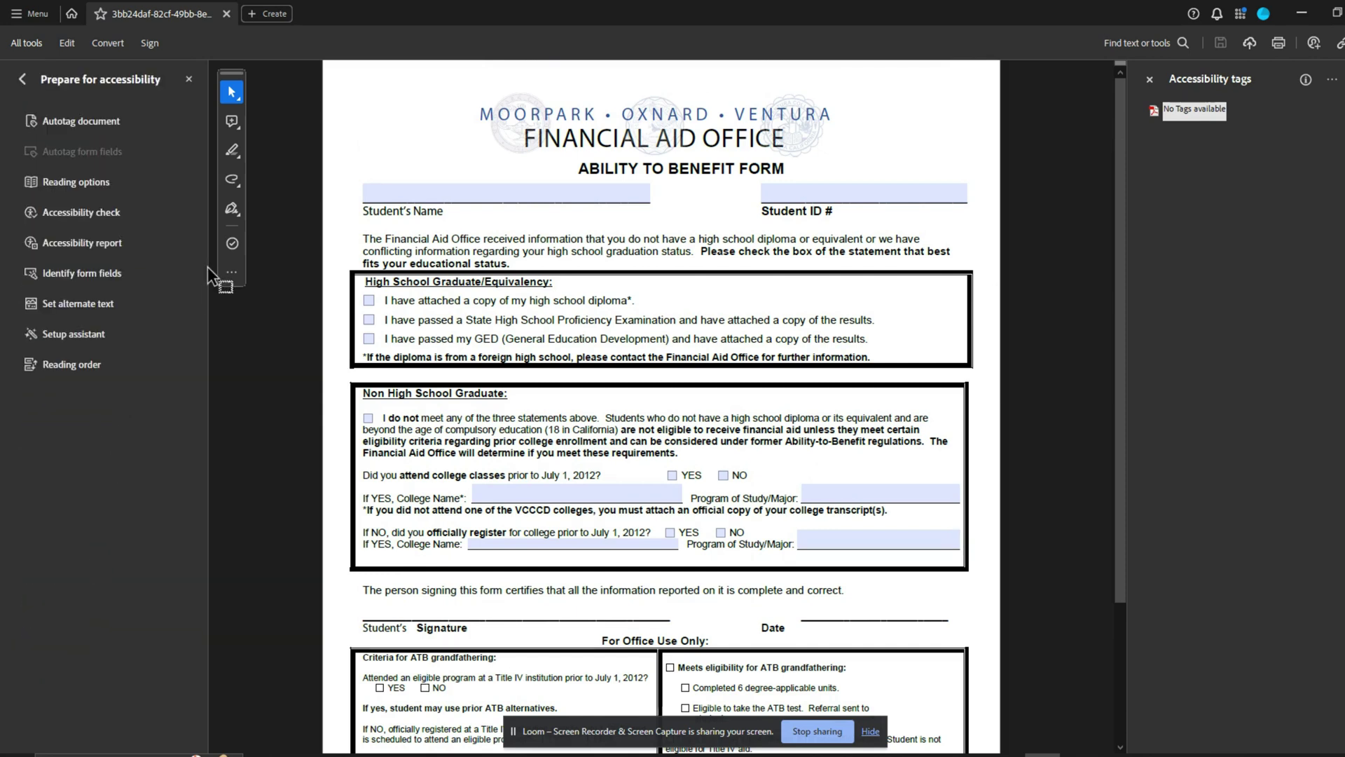
click(98, 122)
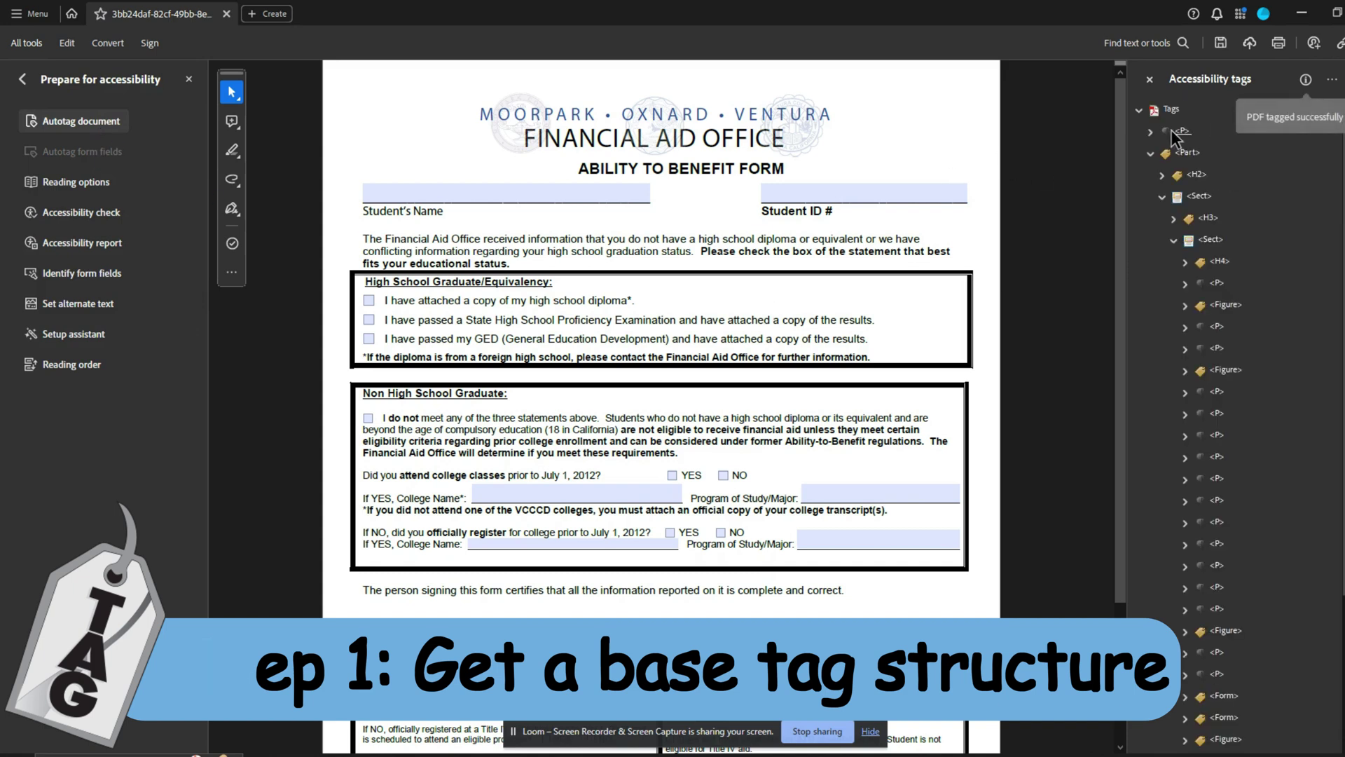
click(1182, 132)
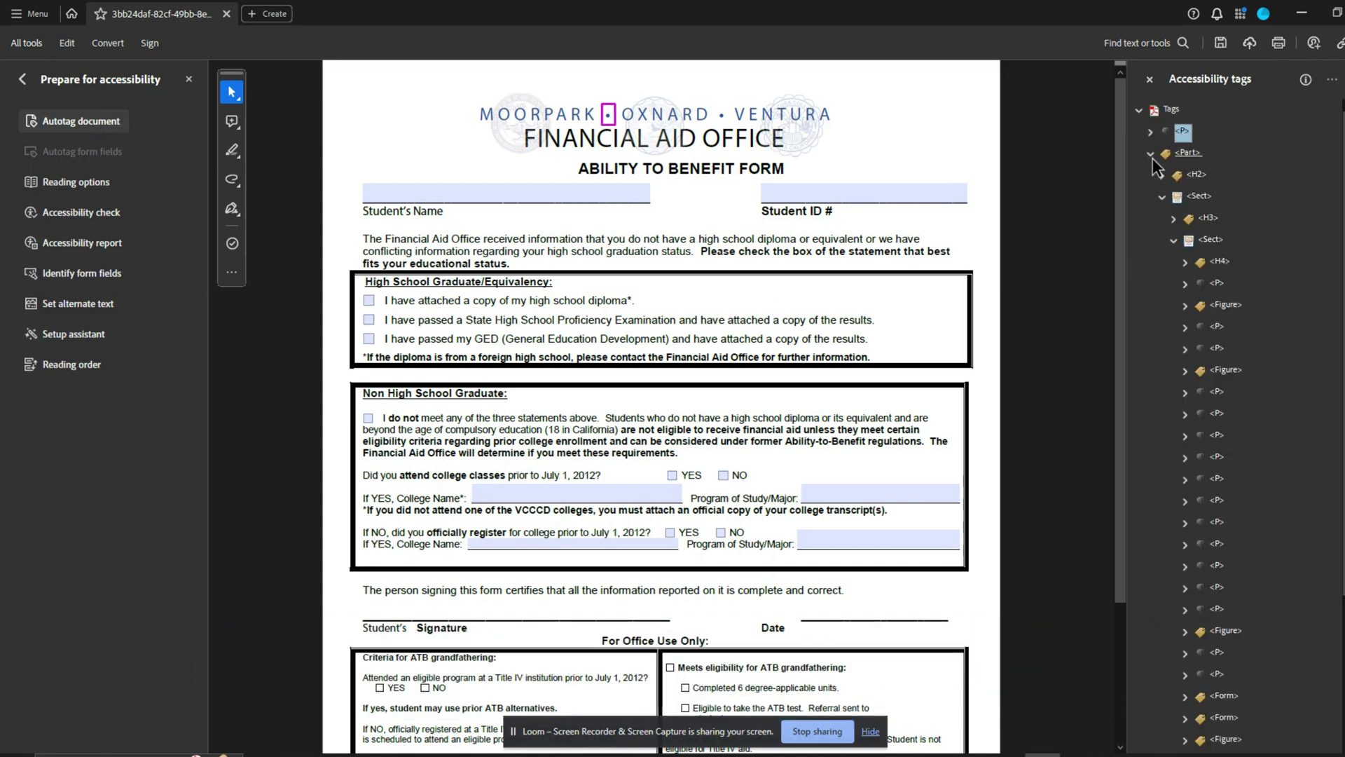
- Check the cloud-based auto-tagging option in the Accessibility preferences
click(47, 17)
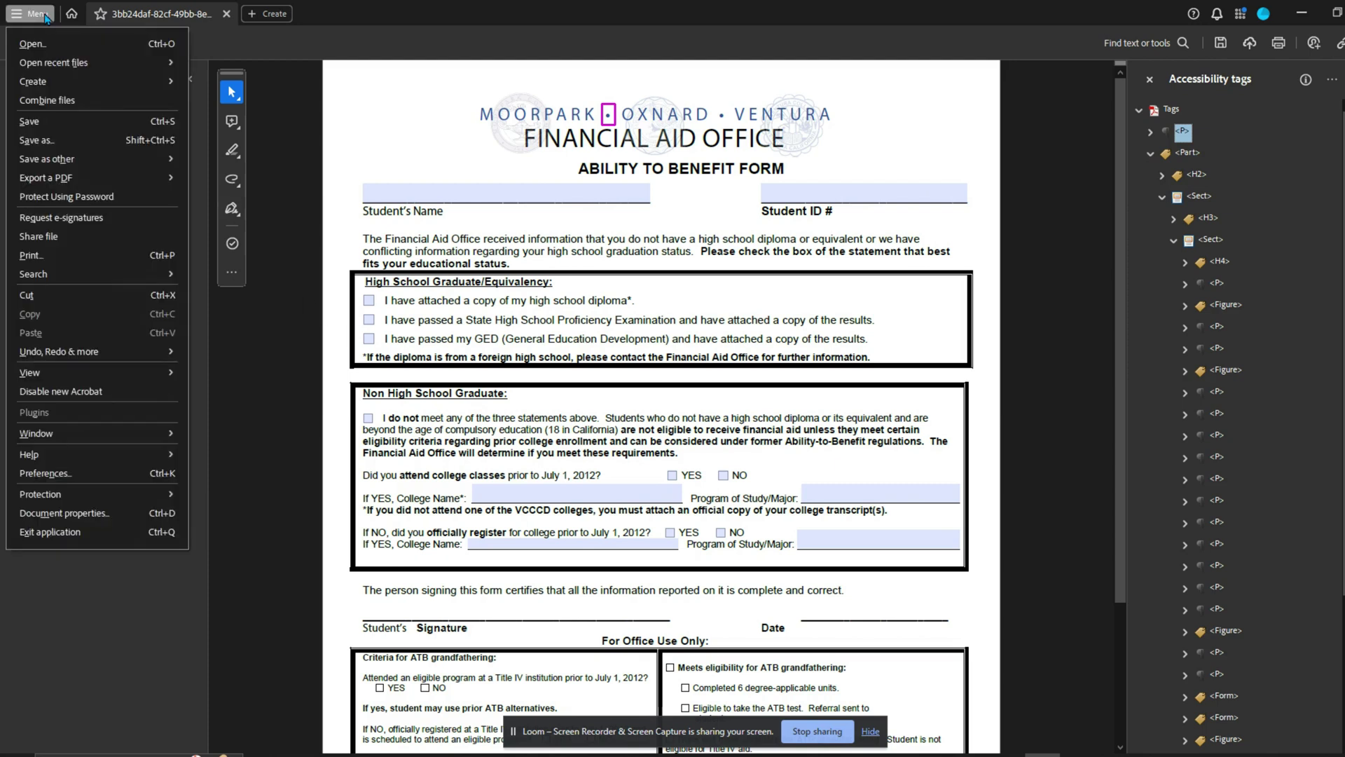
click(146, 515)
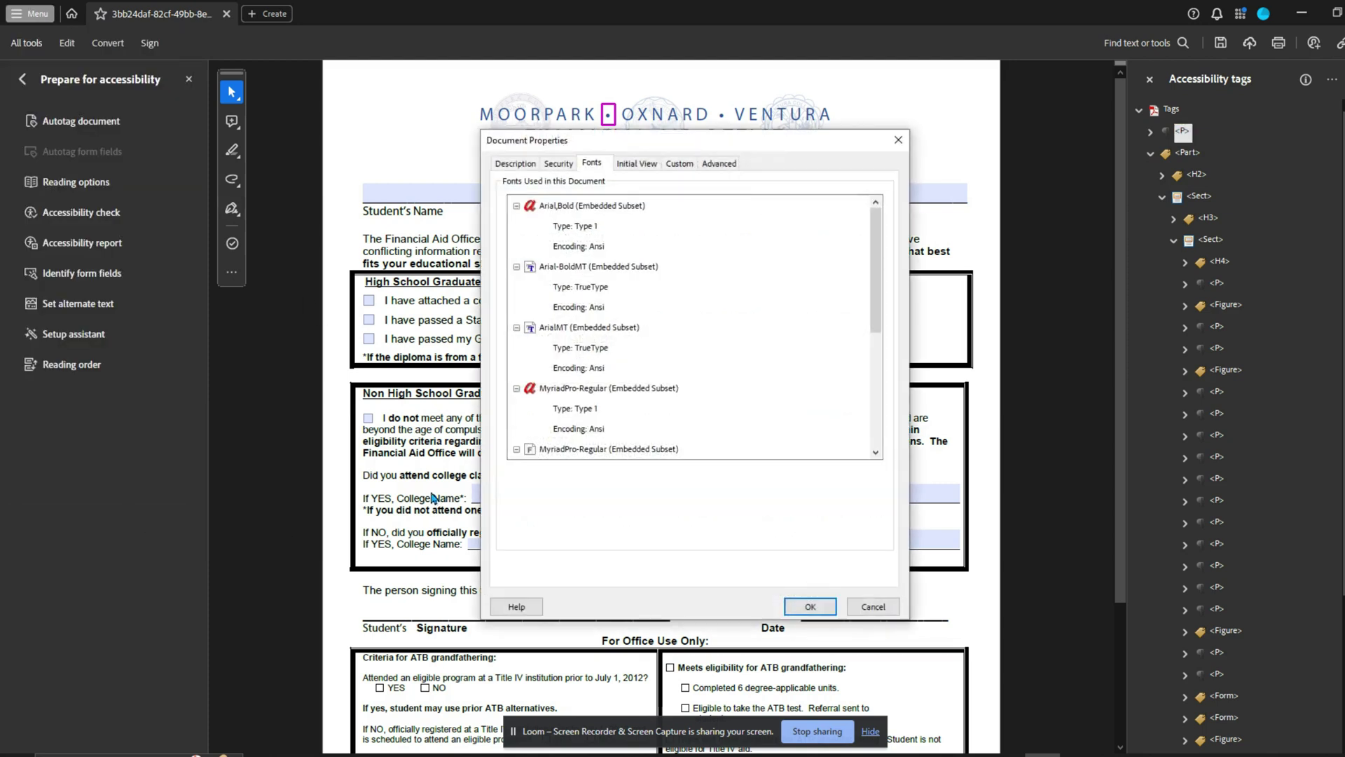
click(904, 132)
click(28, 14)
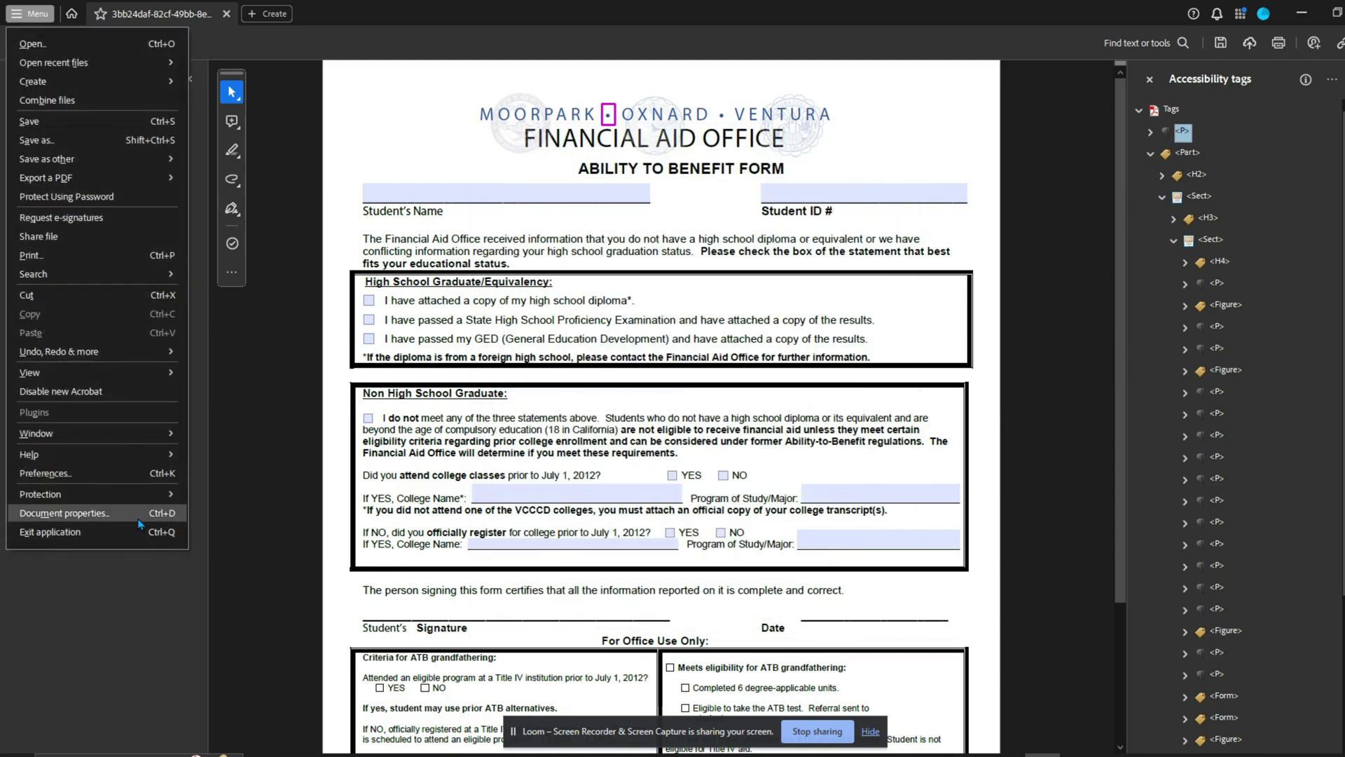
click(93, 474)
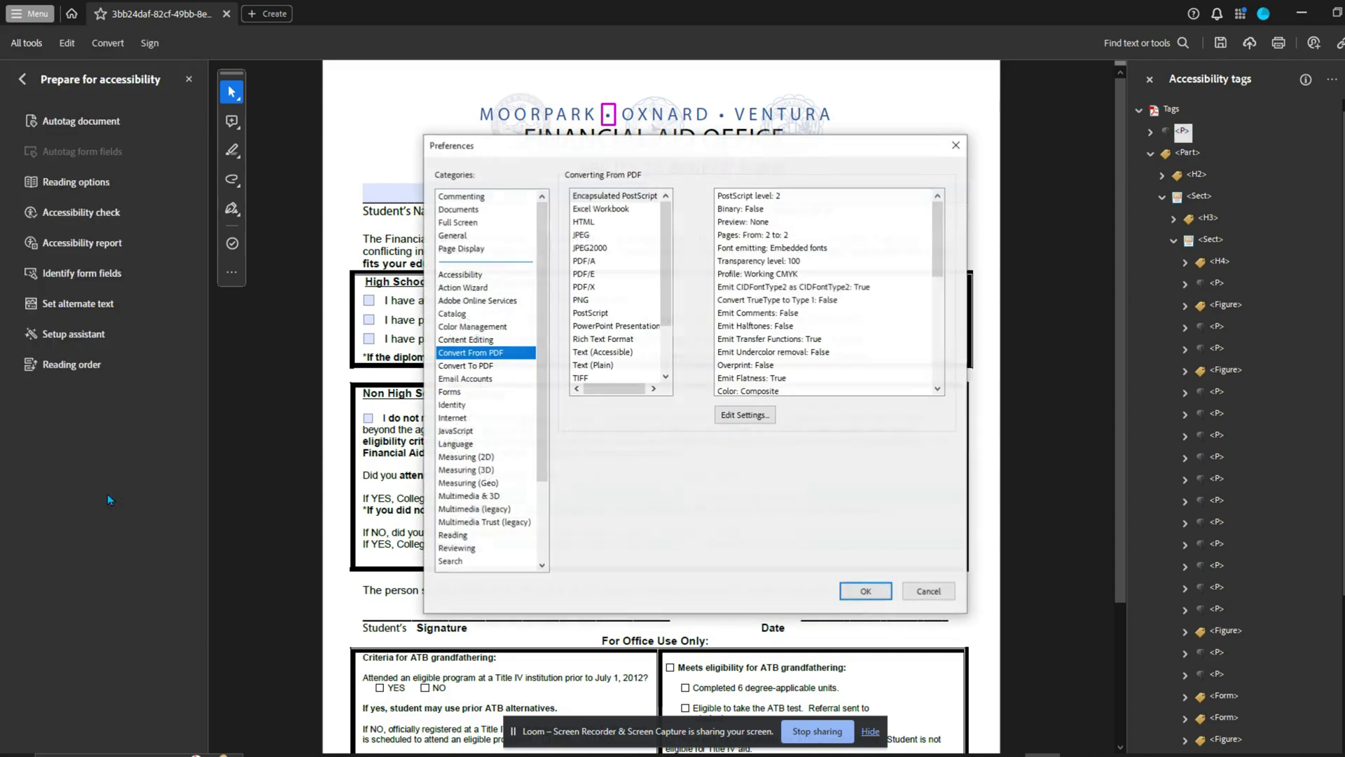
click(443, 275)
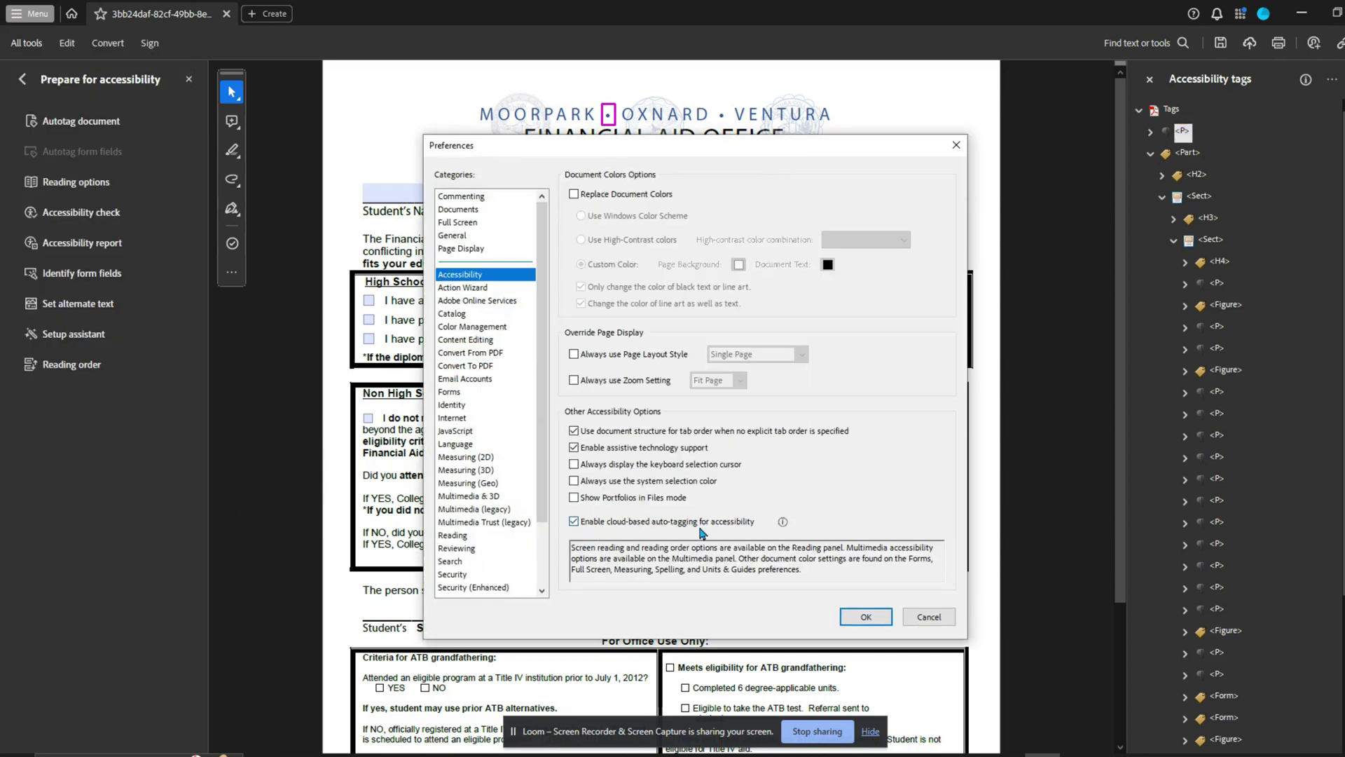
click(866, 616)
- Add a new tag of type Document at the root level of the tag tree
click(1171, 112)
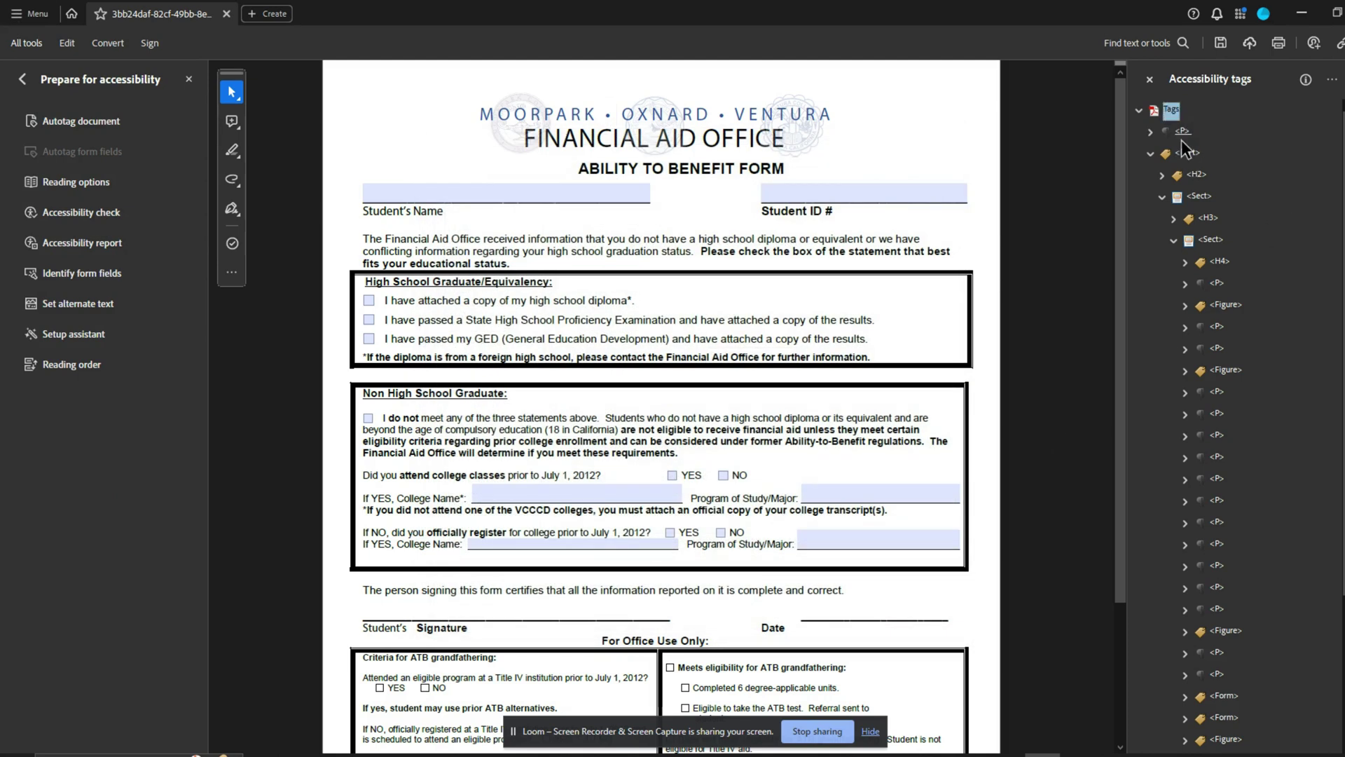
click(1183, 133)
right_click(1182, 139)
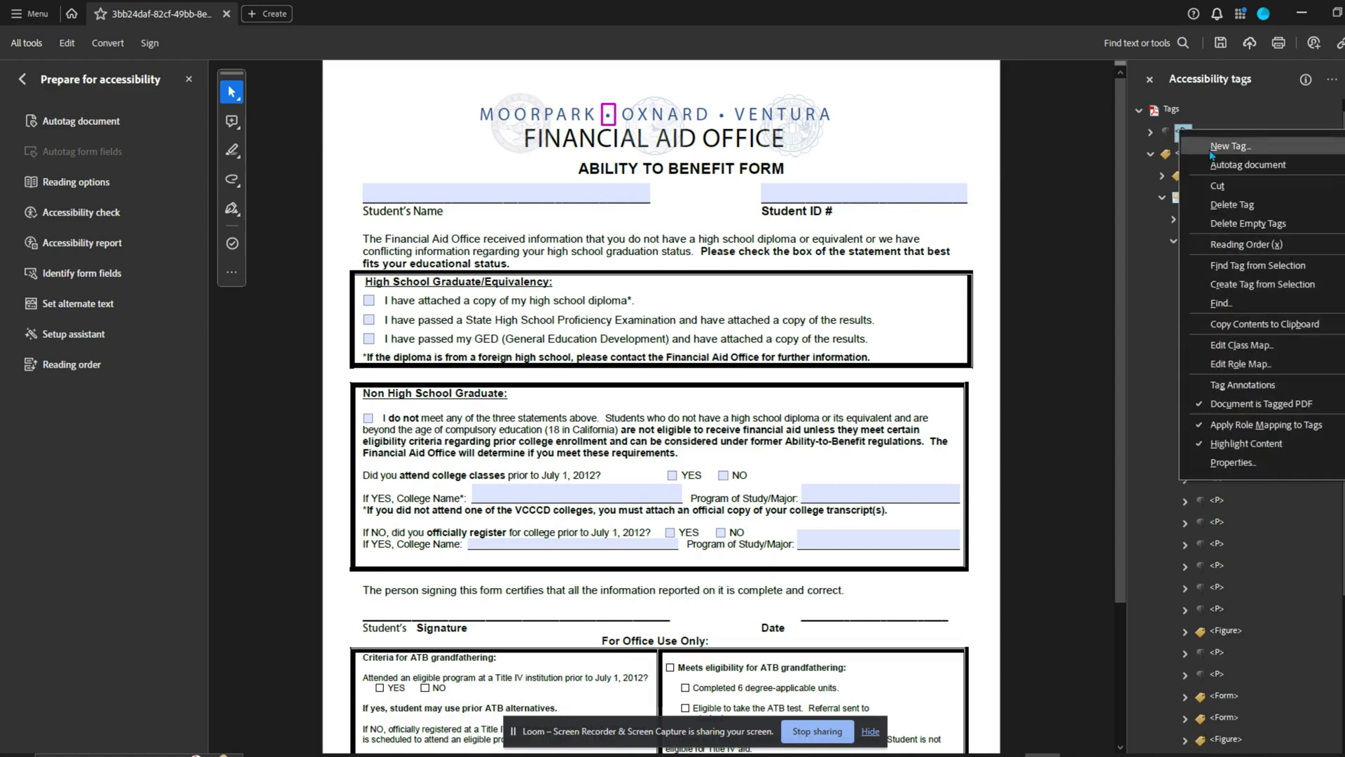
click(1259, 144)
text(Do)
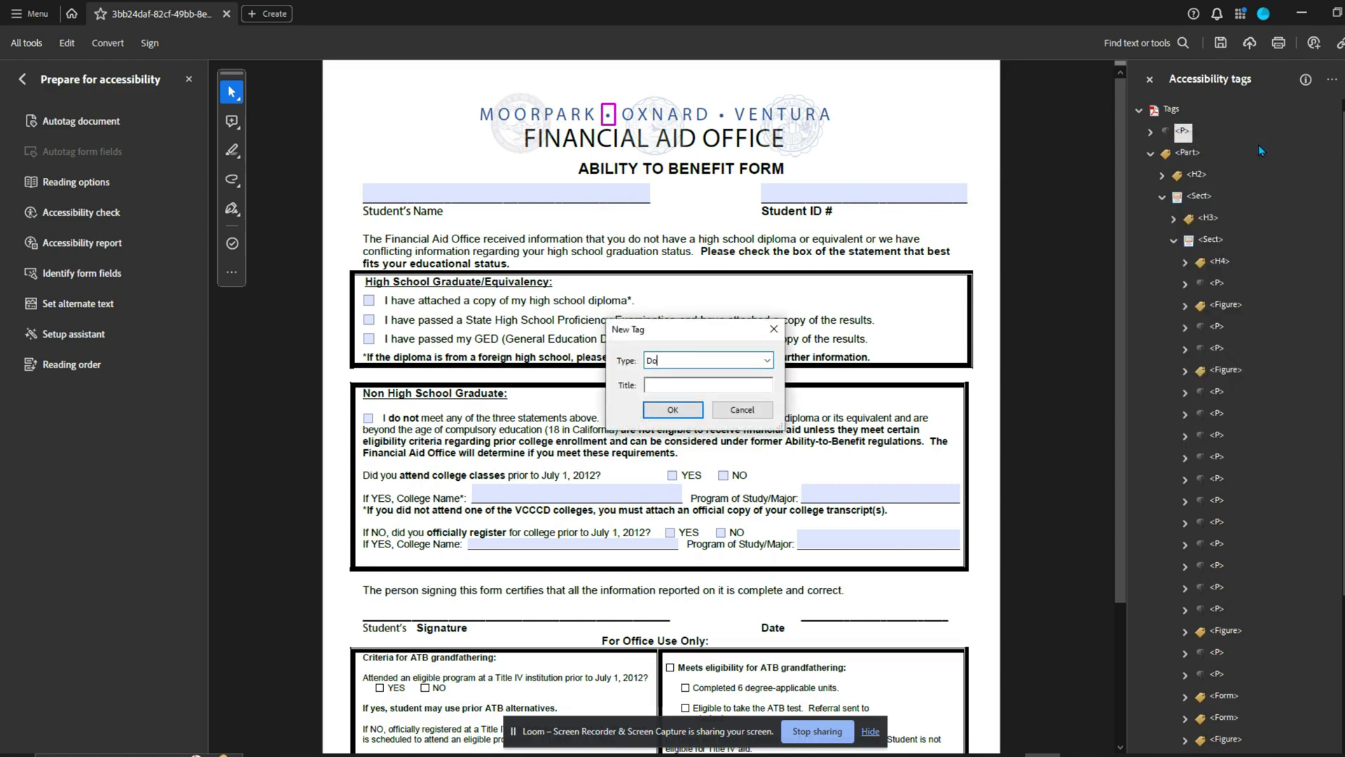
text(cument)
key(Return)
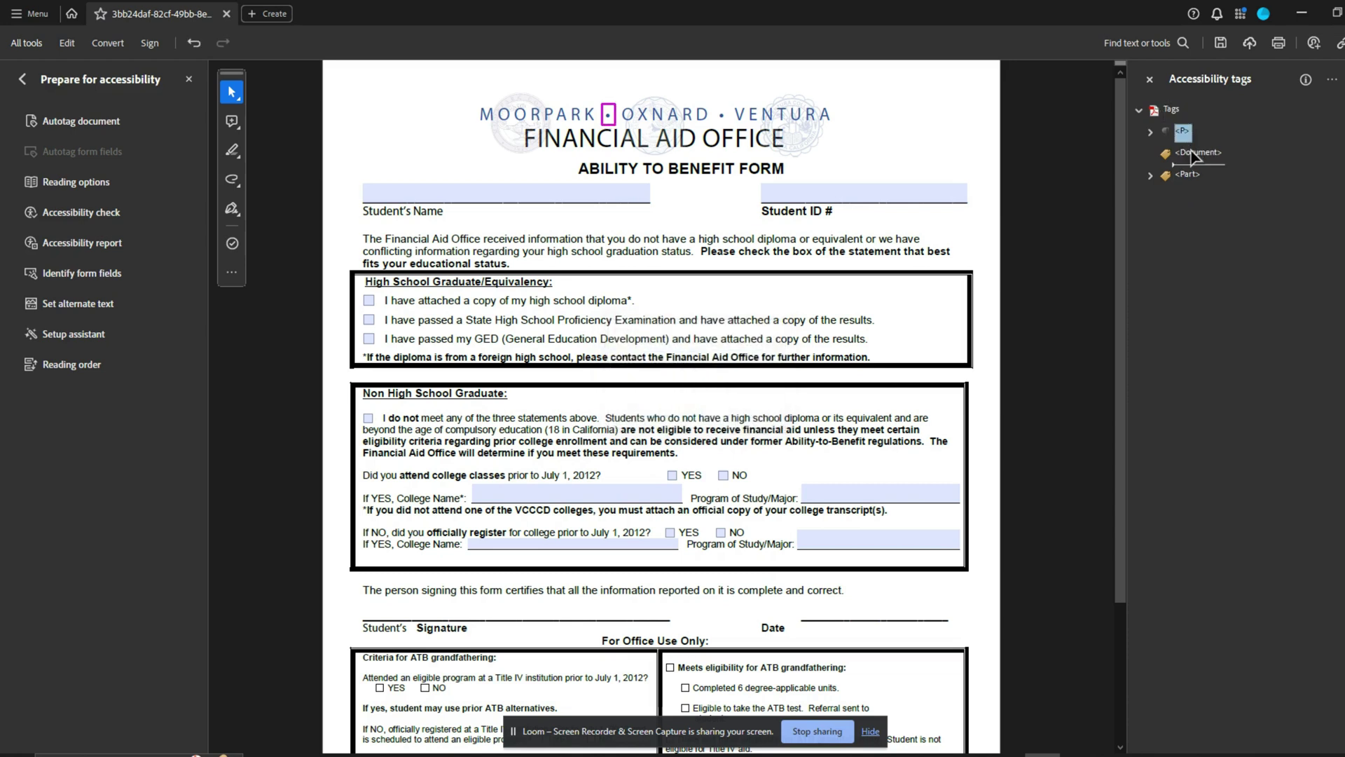
- Nest the <Part> tag inside <Document> and clear the stray header bullet's <P> tag from the tree root
drag(1190, 175, 1196, 159)
right_click(1192, 180)
click(1302, 372)
key(Return)
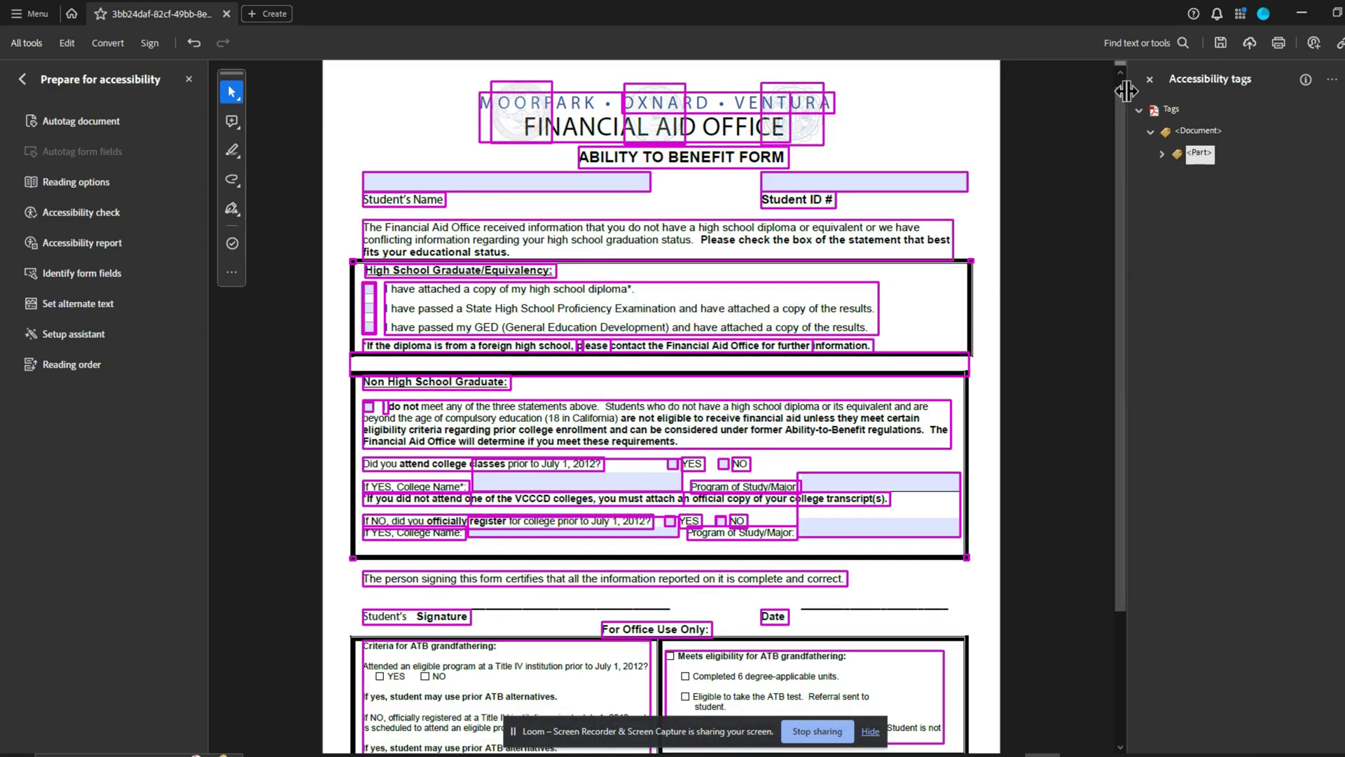
- Move the form title's <H3> tag out of its <Sect> so it follows <H2> directly inside <Part>
click(1163, 154)
click(1210, 177)
key(Down)
key(Right)
key(Down)
key(Down)
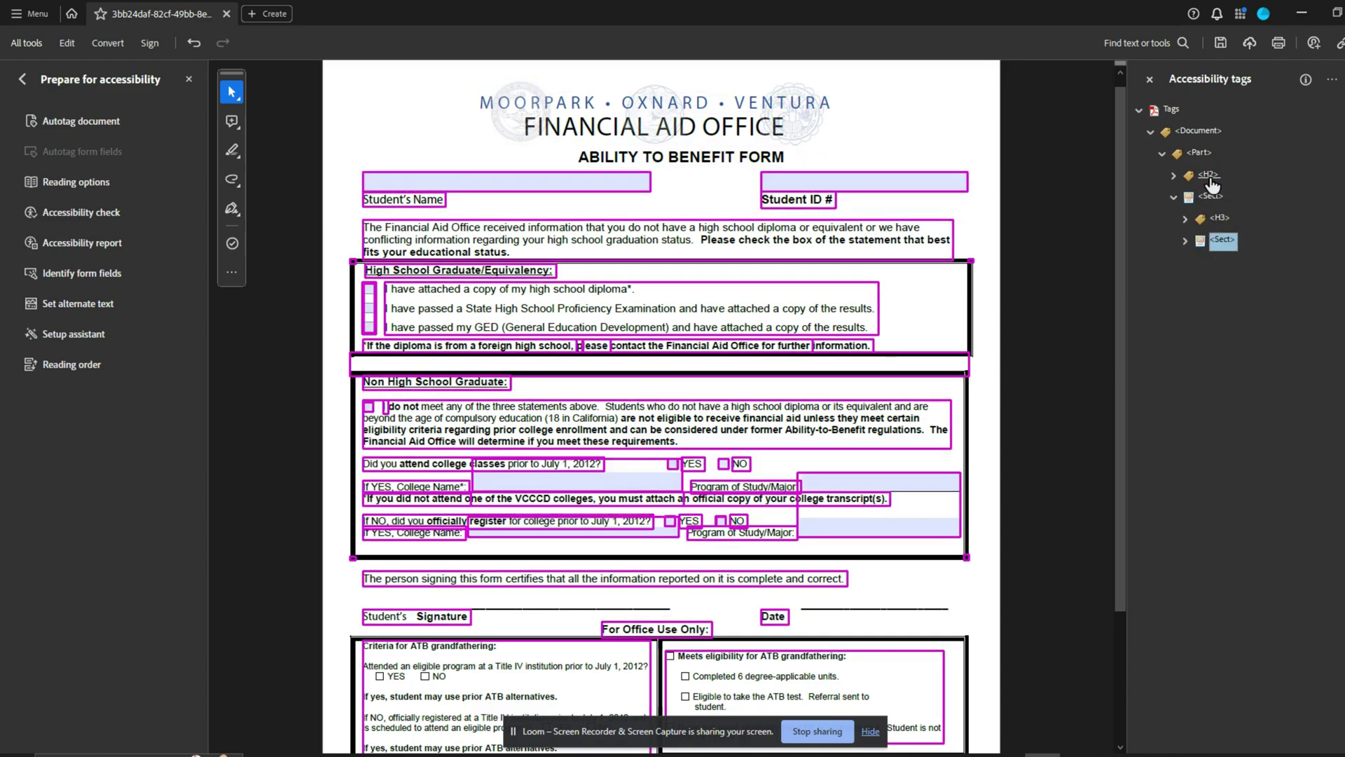
key(Right)
key(Down)
key(Down)
key(Down)
key(Down)
key(Down)
key(Down)
key(Down)
key(Up)
key(Up)
key(Up)
key(Up)
key(Up)
key(Up)
key(Up)
key(Up)
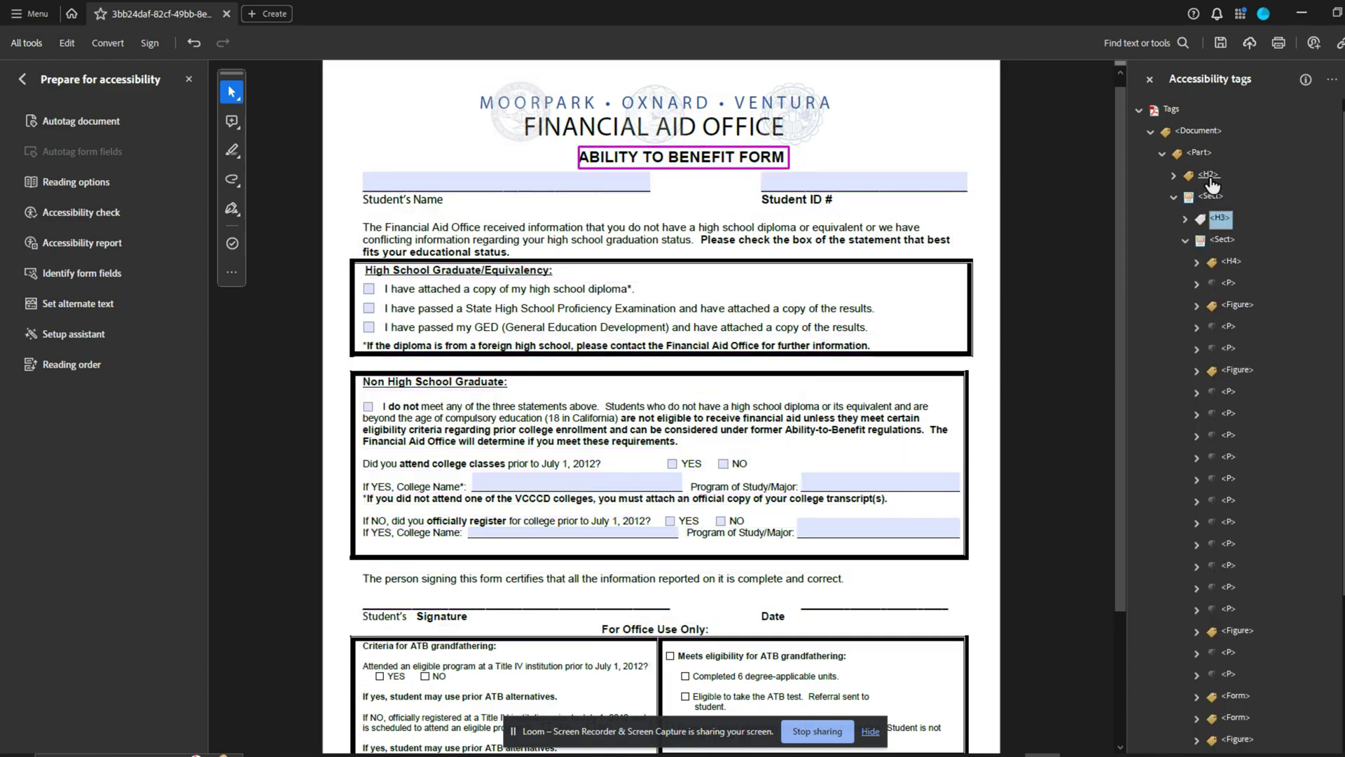
key(Up)
key(Up)
key(ctrl+v)
- Move all tags from <H4> through <Table> out of the nested <Sect> and place them after <H3> inside <Part>
key(Down)
key(Down)
key(Down)
key(Down)
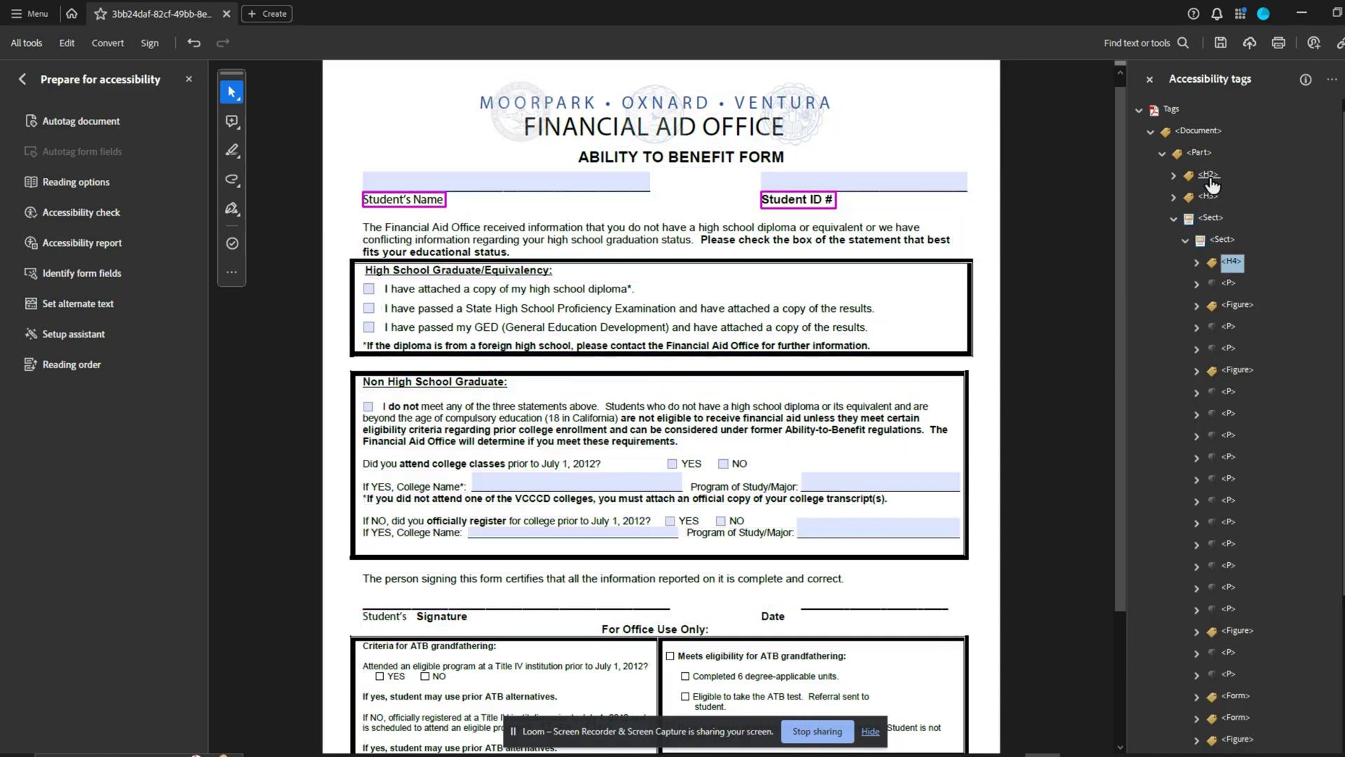
key(shift+Down)
key(shift+Down)
key(shift+Down)
key(shift+Down)
key(shift+Down)
key(shift+Down)
key(shift+Down)
key(shift+Down)
key(shift+Down)
key(shift+Down)
key(shift+Down)
key(shift+Down)
key(shift+Down)
key(shift+Down)
key(shift+Down)
key(shift+Down)
key(shift+Down)
key(shift+Down)
key(shift+Down)
key(shift+Down)
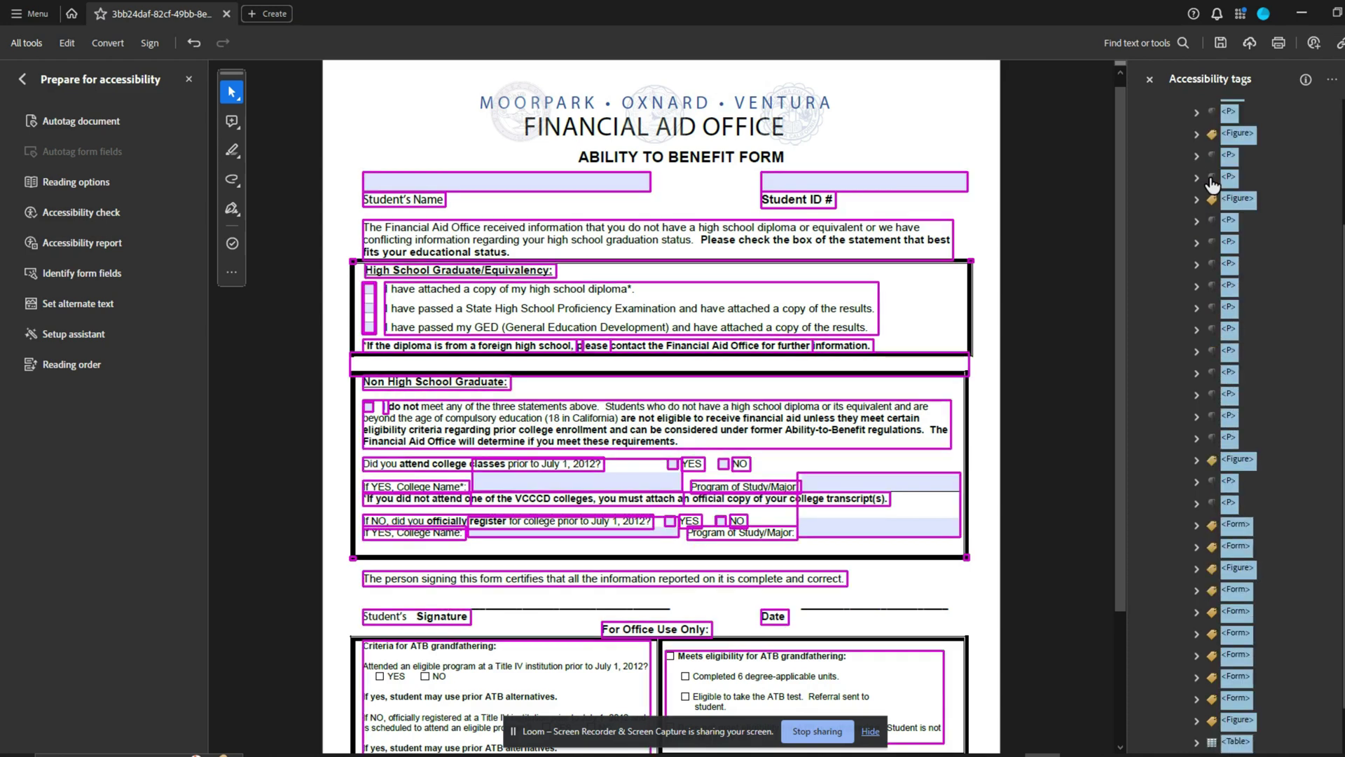
key(ctrl+x)
key(Up)
key(Up)
key(Up)
key(Up)
key(Up)
key(Up)
key(Up)
key(Up)
key(Up)
key(Up)
key(Up)
key(Up)
key(Up)
key(Up)
key(Up)
key(Up)
key(Up)
key(Up)
key(Up)
key(Up)
key(Down)
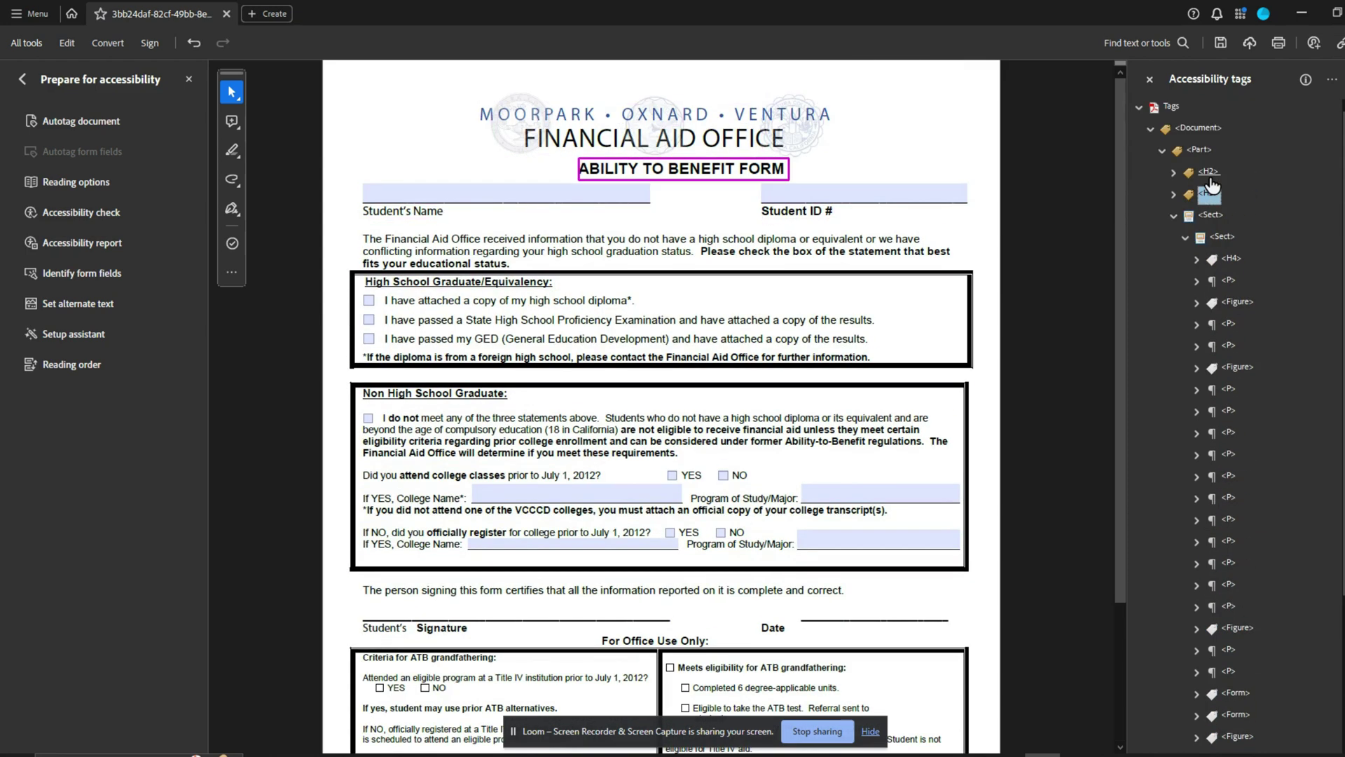
key(ctrl+v)
- Delete the empty nested <Sect> tags at the end of <Part>
key(Up)
key(Up)
key(Up)
key(Down)
key(Down)
key(Down)
key(Down)
key(Down)
key(Down)
key(Down)
key(Down)
key(Down)
key(Down)
key(Down)
key(Down)
key(Down)
key(Down)
key(Down)
key(Down)
key(Down)
key(Down)
key(Down)
key(Down)
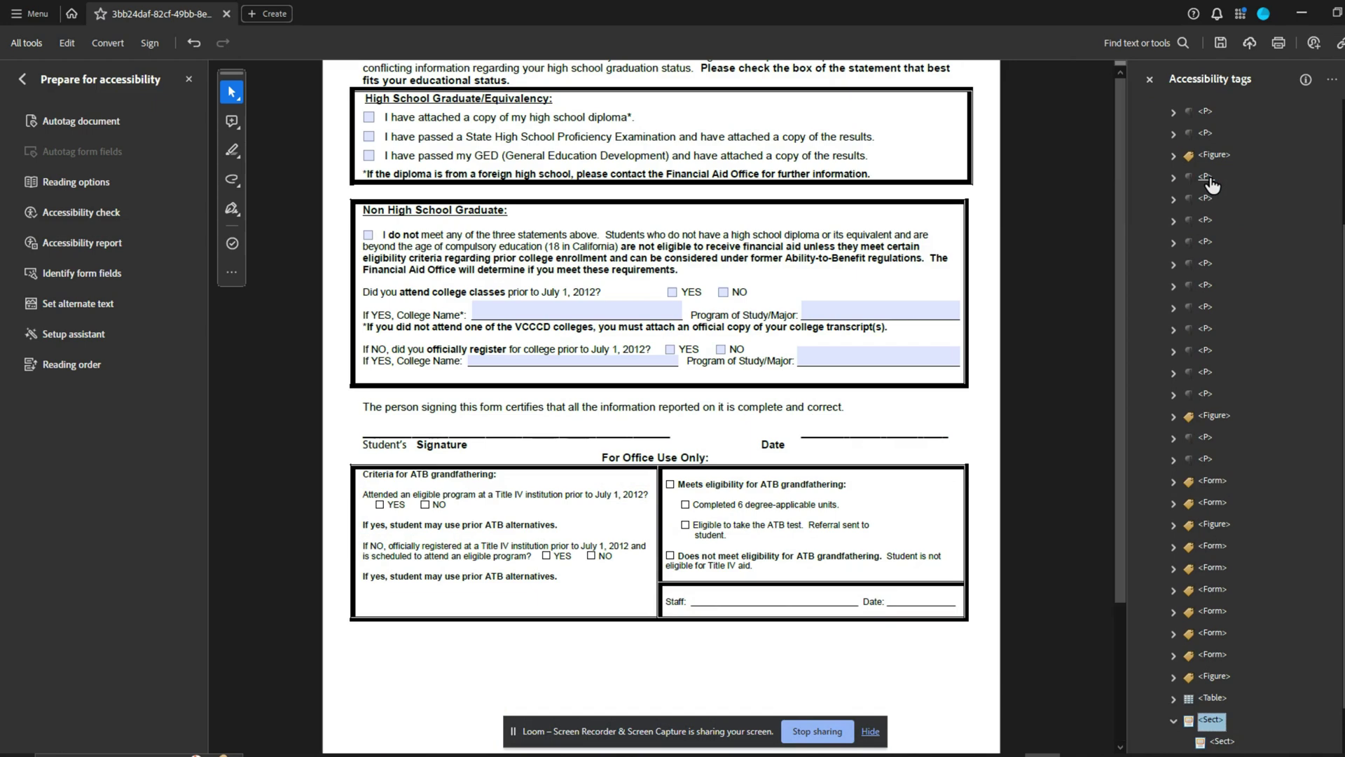
key(Delete)
scroll(1213, 173, up, 2)
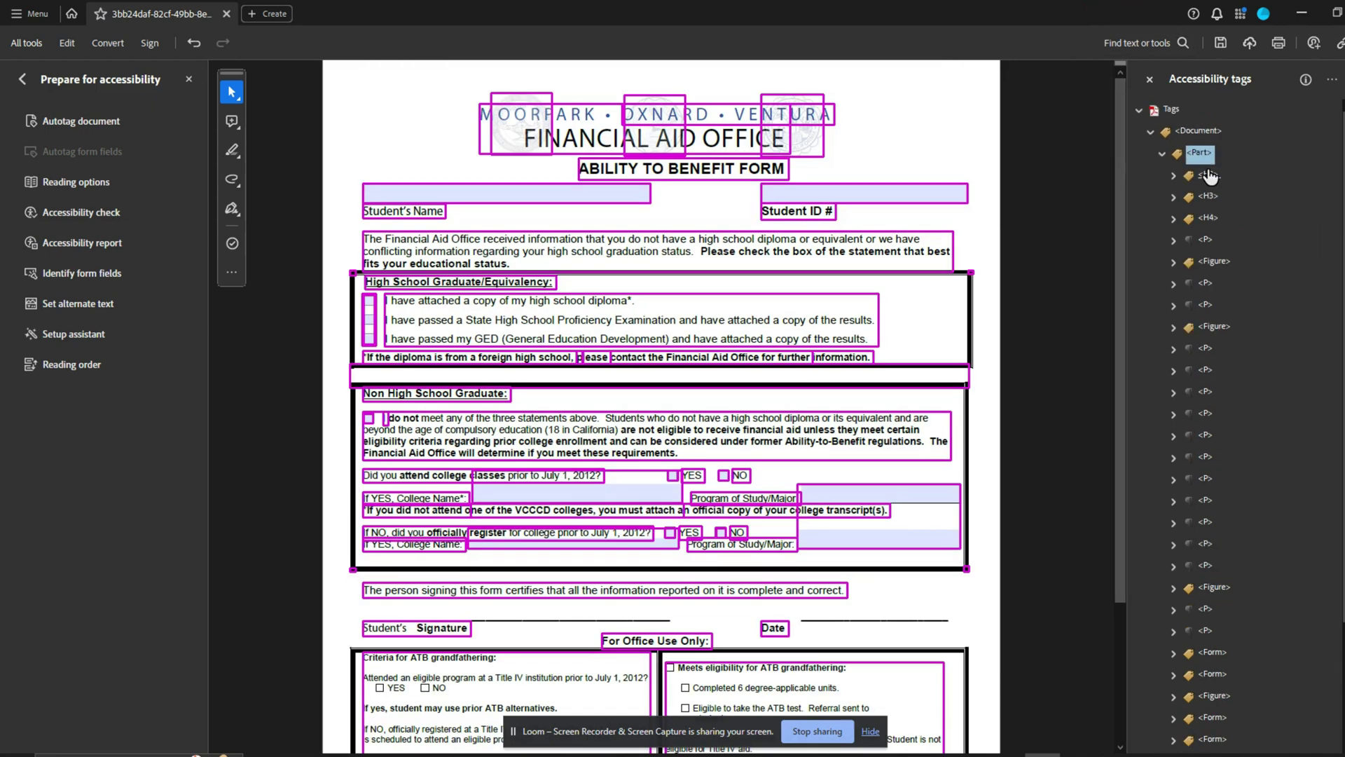
- Mark the header's college names, seals and Financial Aid Office text as Background/Artifact with the Reading Order tool
click(1210, 176)
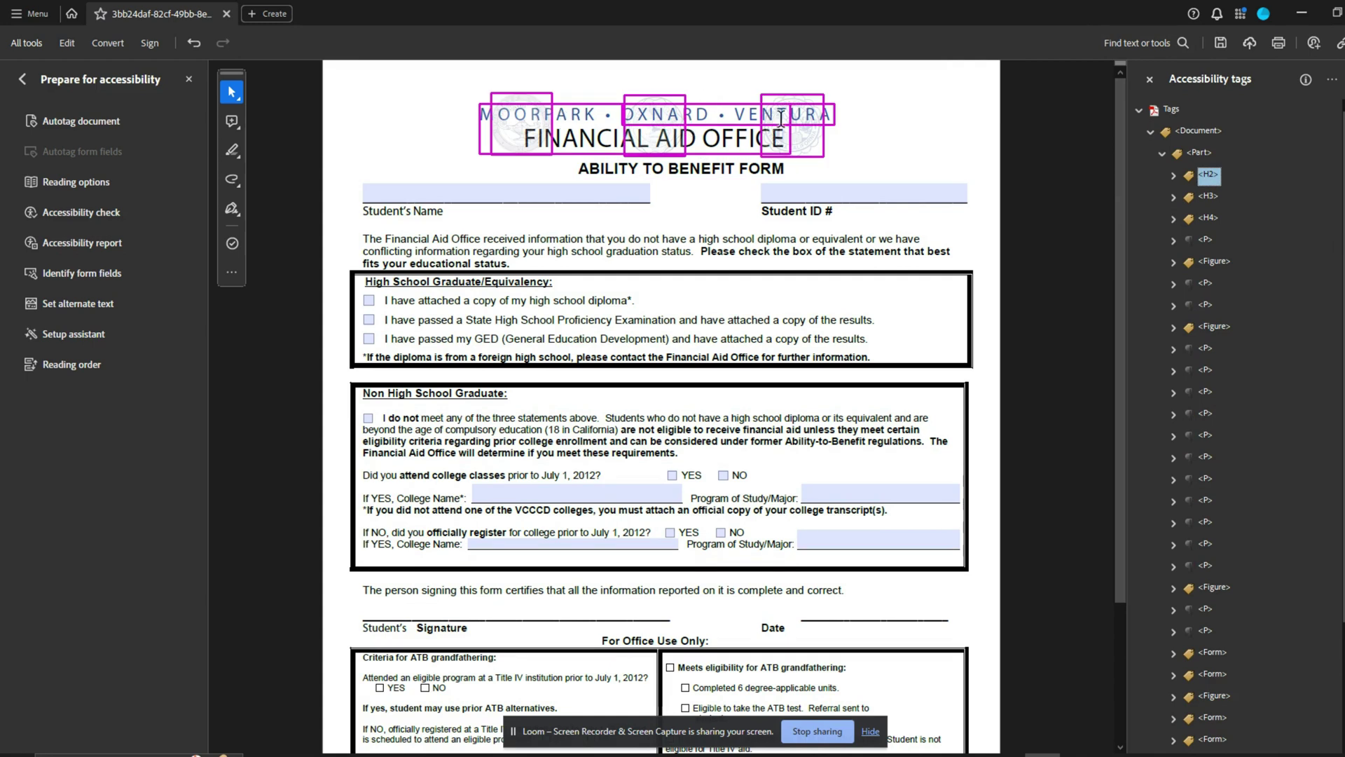
click(600, 144)
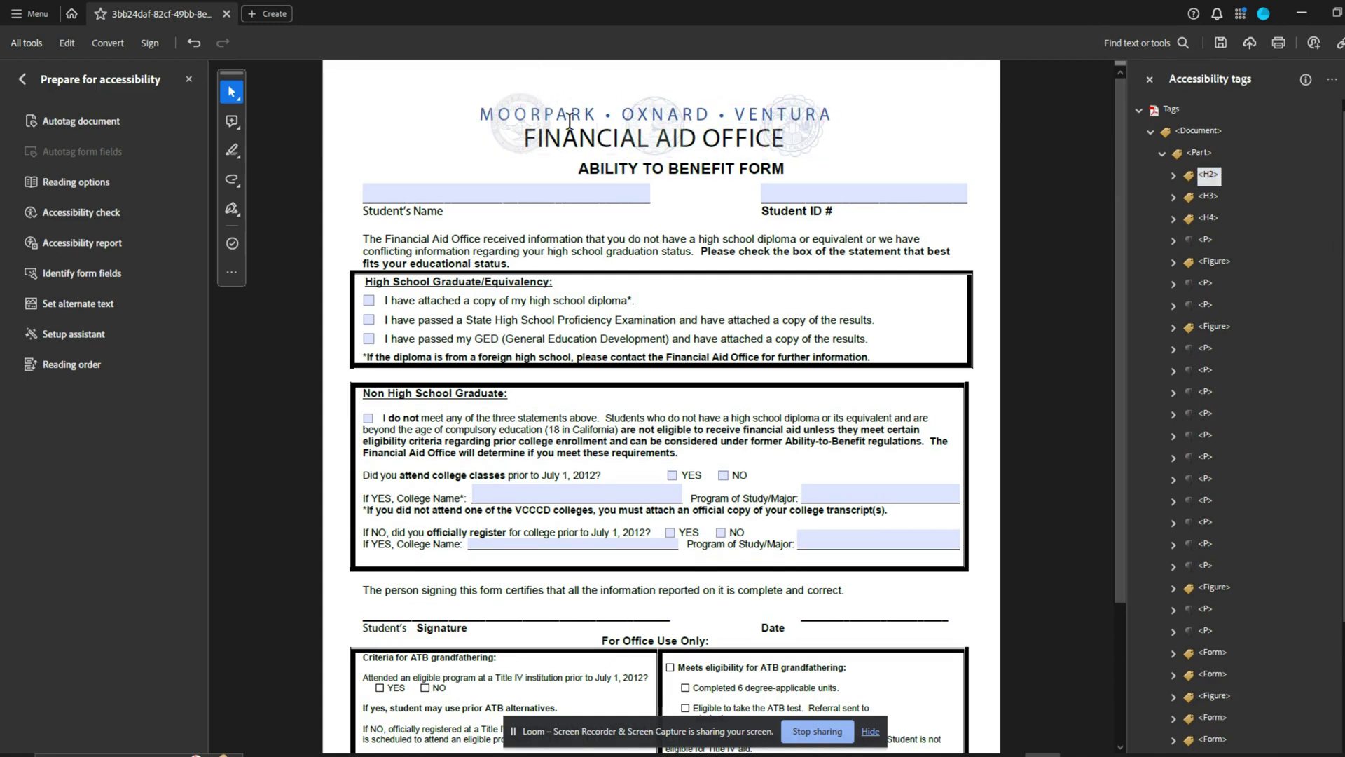
click(73, 363)
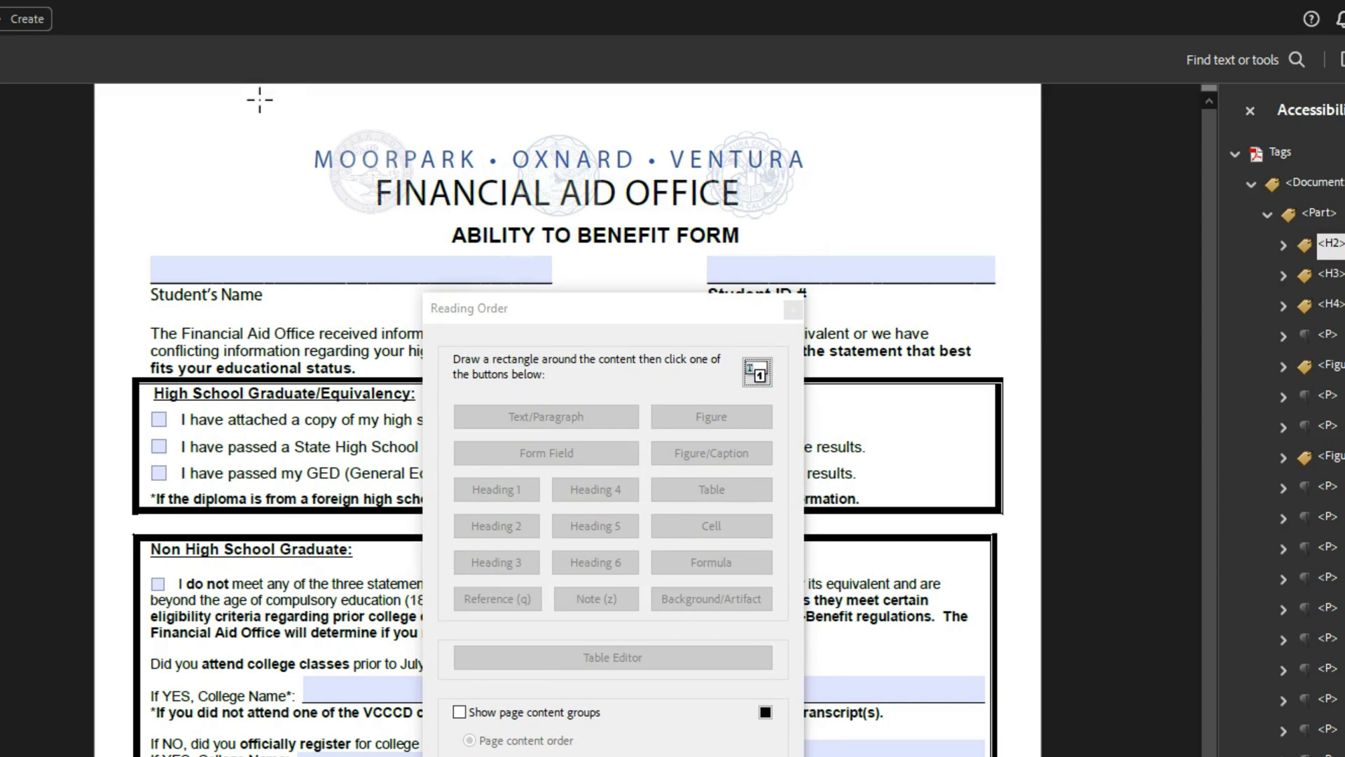
drag(260, 99, 913, 224)
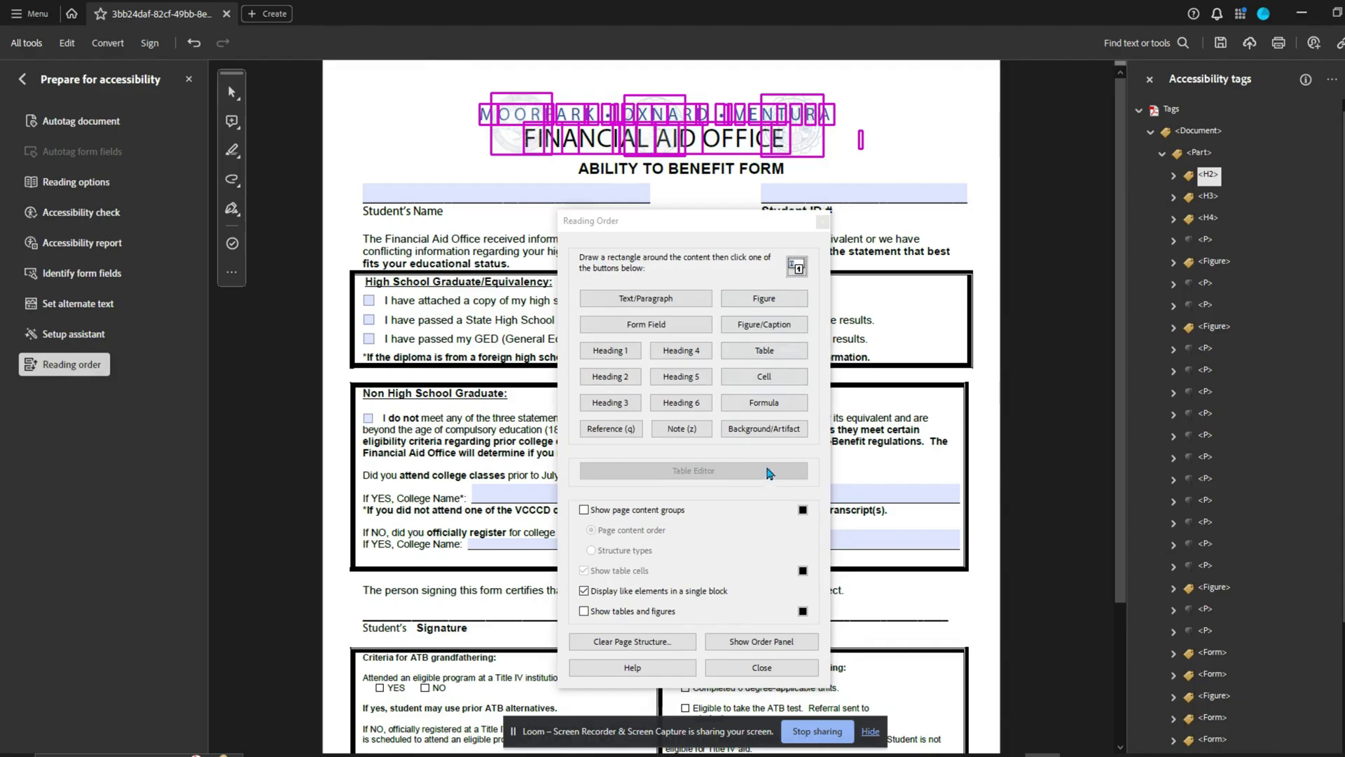
click(711, 599)
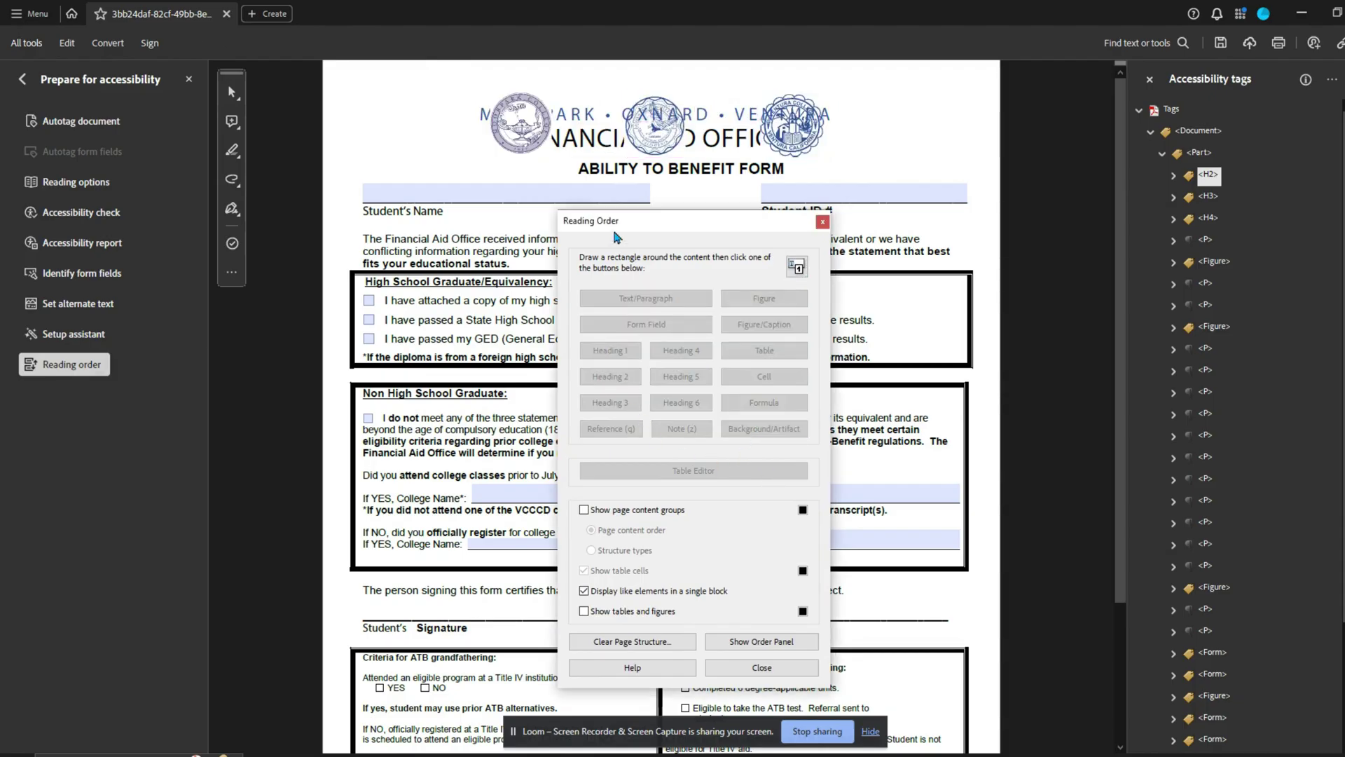
drag(617, 237, 599, 355)
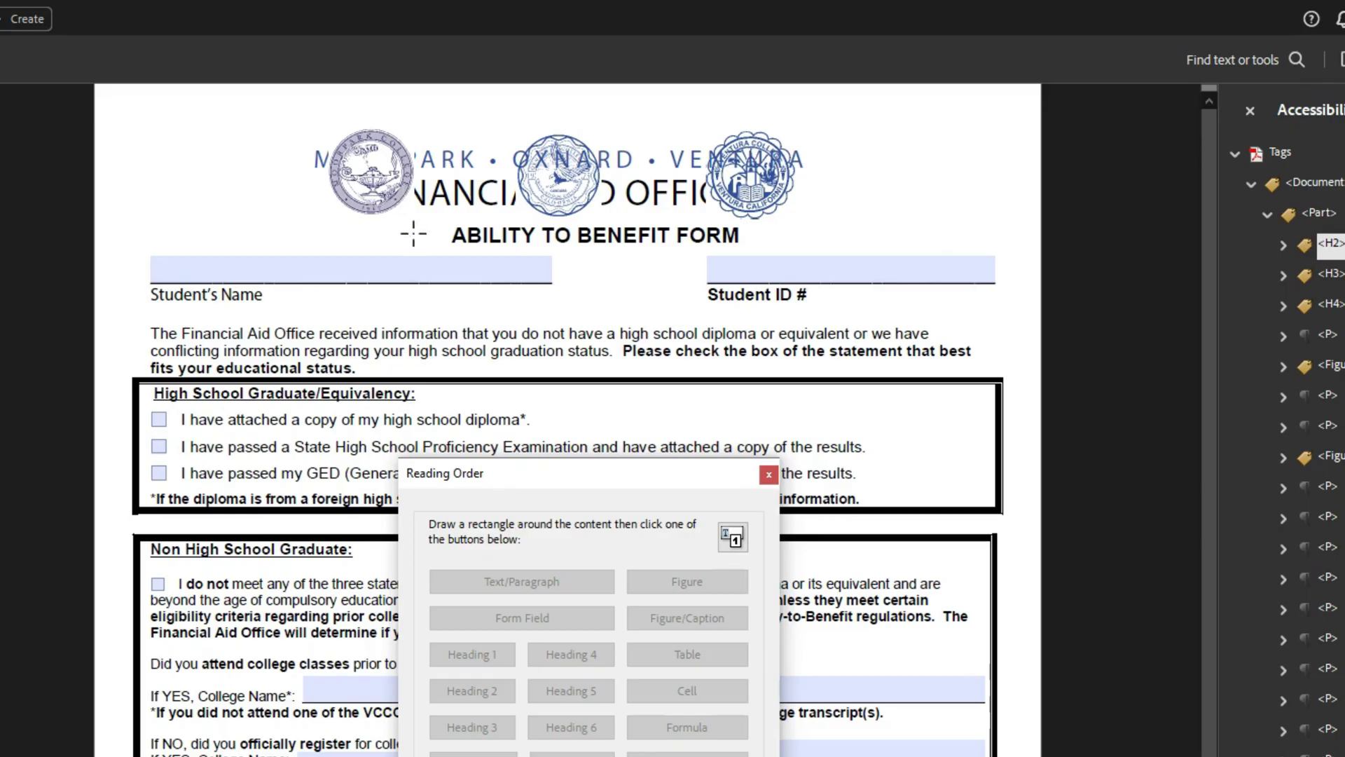
click(769, 474)
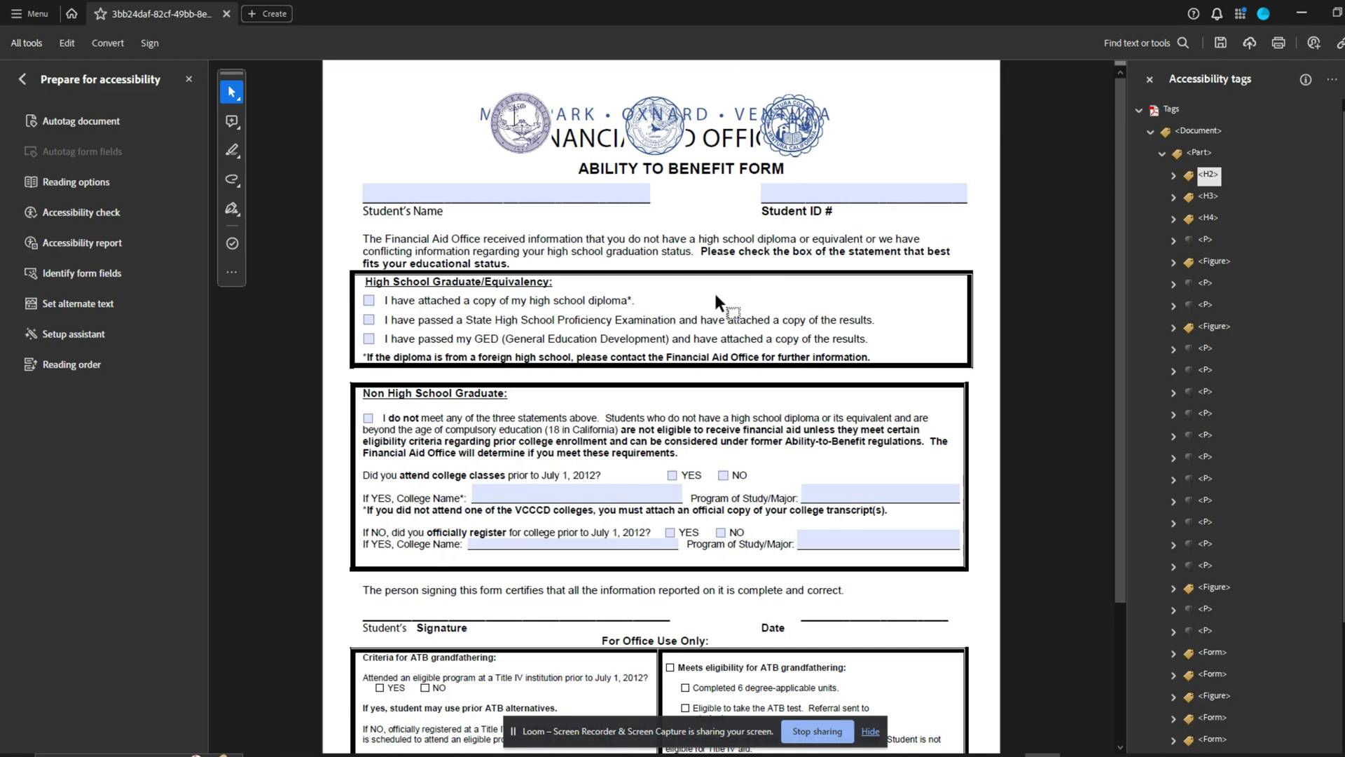
- Examine page 1's content containers one after another to see which parts of the form each one holds
click(1139, 110)
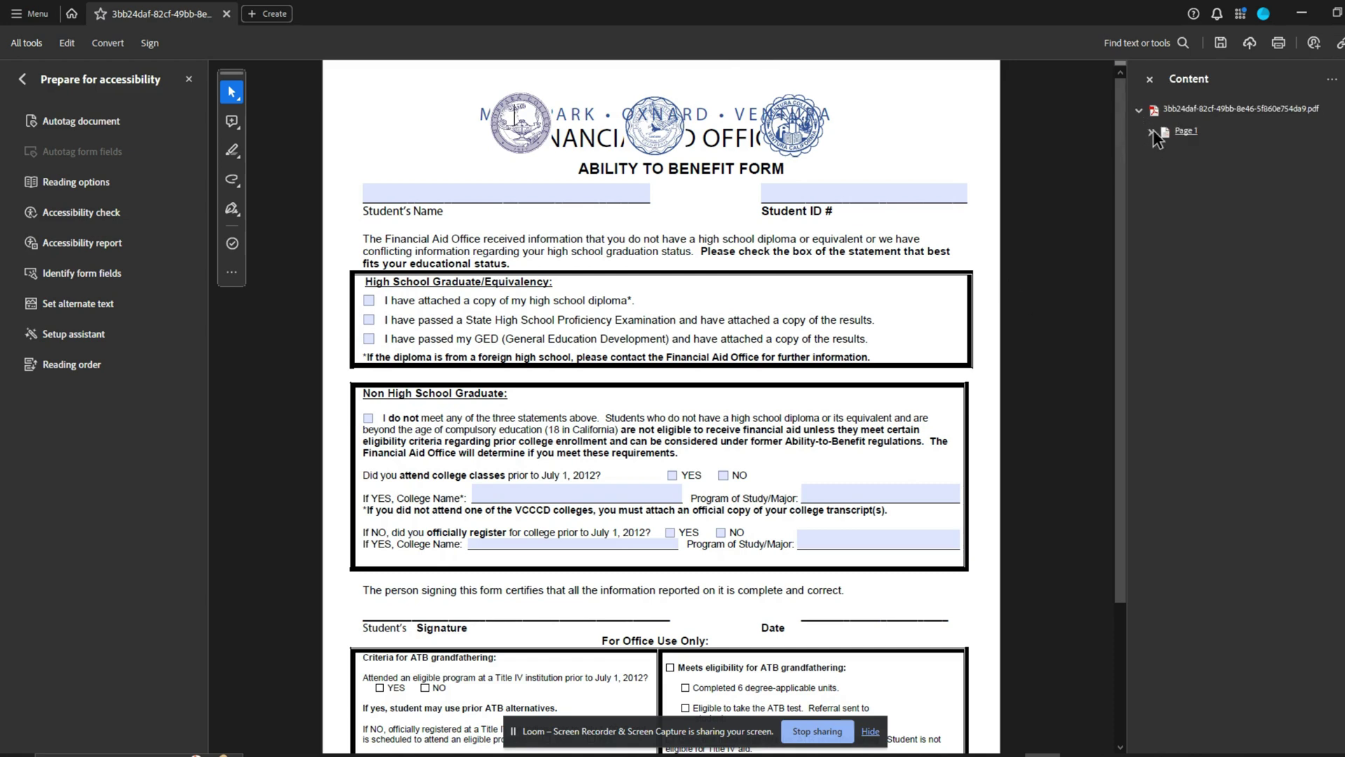
click(1152, 132)
click(1203, 177)
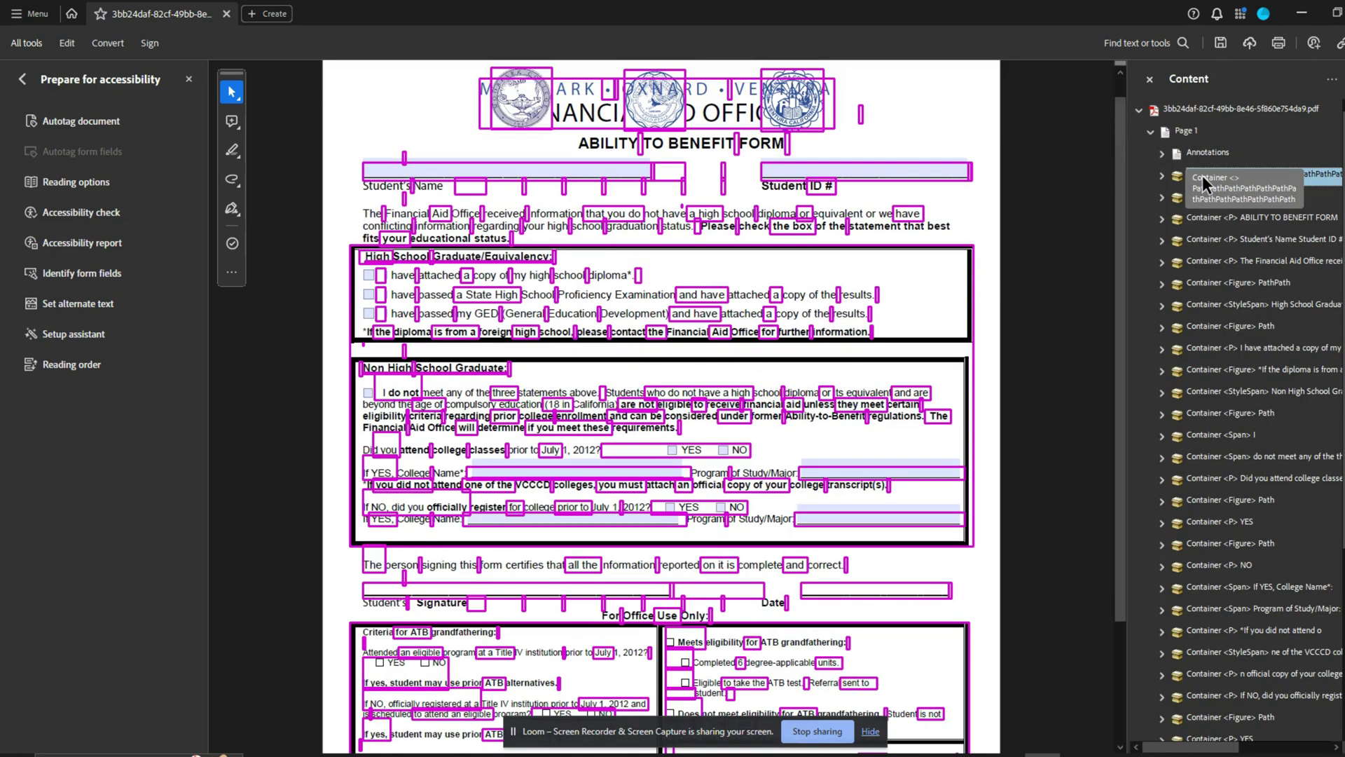
key(Down)
key(Down)
key(Down)
key(Down)
key(Down)
key(Down)
key(Down)
key(Down)
key(Down)
key(Down)
key(Down)
key(Down)
key(Down)
key(Down)
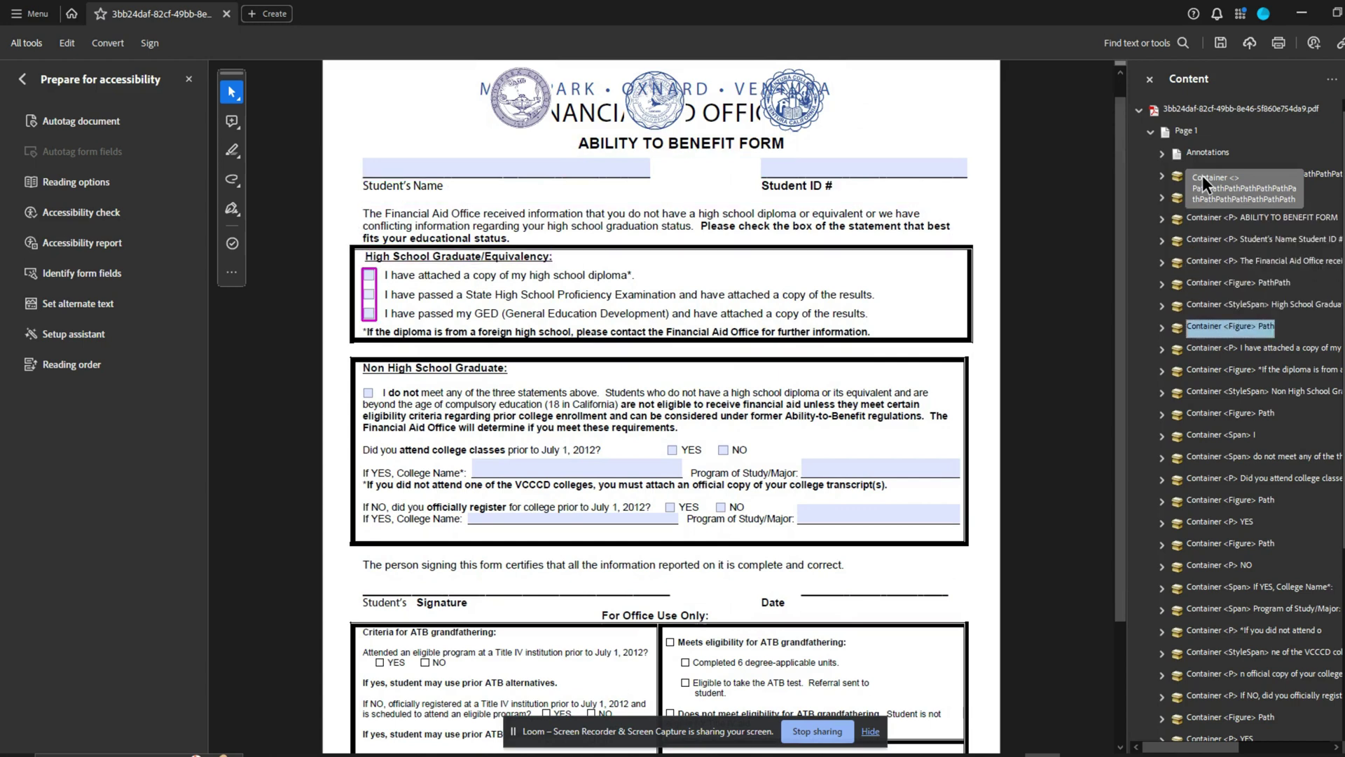
key(Down)
key(Down)
key(Down)
key(Down)
key(Down)
key(Down)
key(Down)
key(Down)
key(Down)
key(Down)
key(Down)
key(Down)
key(Down)
key(Down)
key(Down)
key(Down)
key(Down)
key(Down)
key(Down)
key(Down)
key(Up)
key(Up)
key(Up)
key(Up)
key(Up)
key(Up)
key(Up)
key(Up)
key(Up)
key(Up)
key(Up)
key(Up)
key(Up)
key(Up)
key(Up)
key(Up)
key(Up)
key(Up)
key(Up)
key(Up)
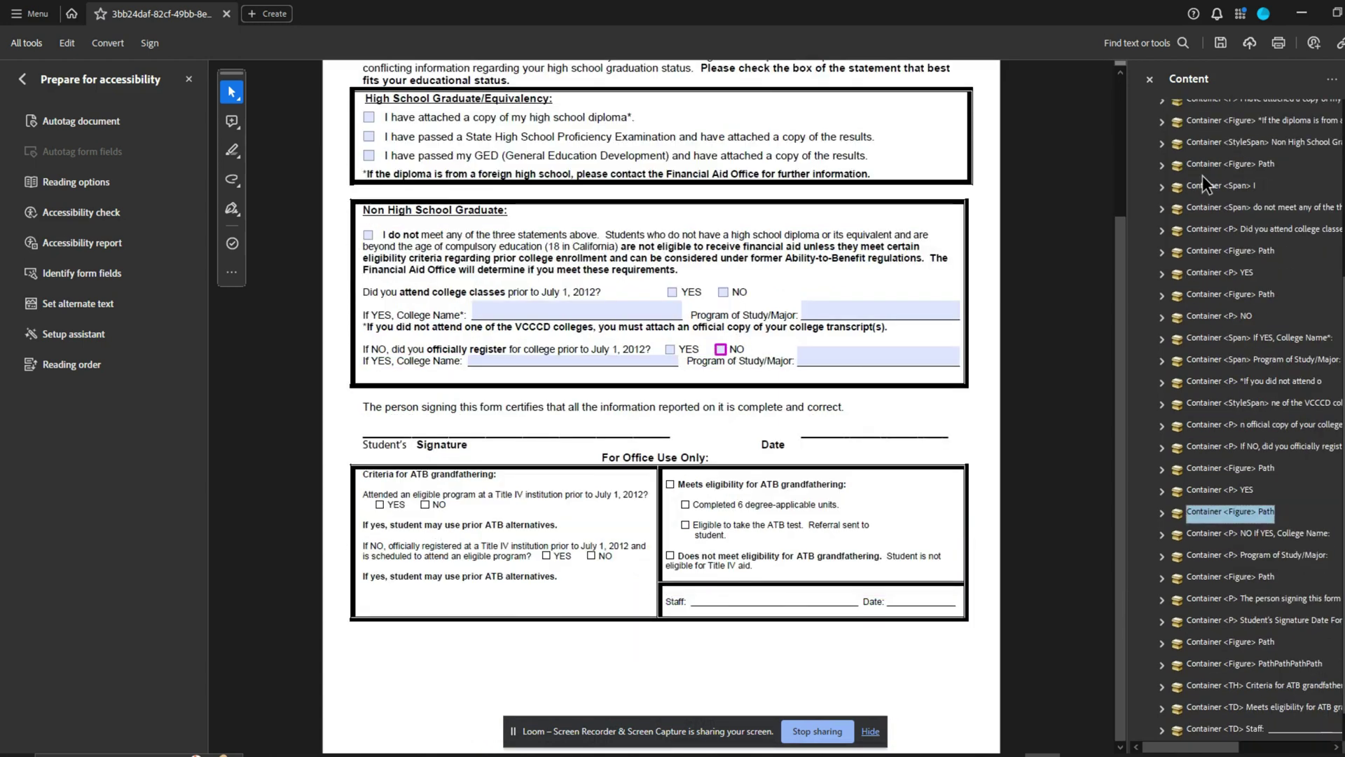
- Move the header's <Figure> container above the unnamed path container in page 1's content order
key(Right)
scroll(1206, 184, up, 2)
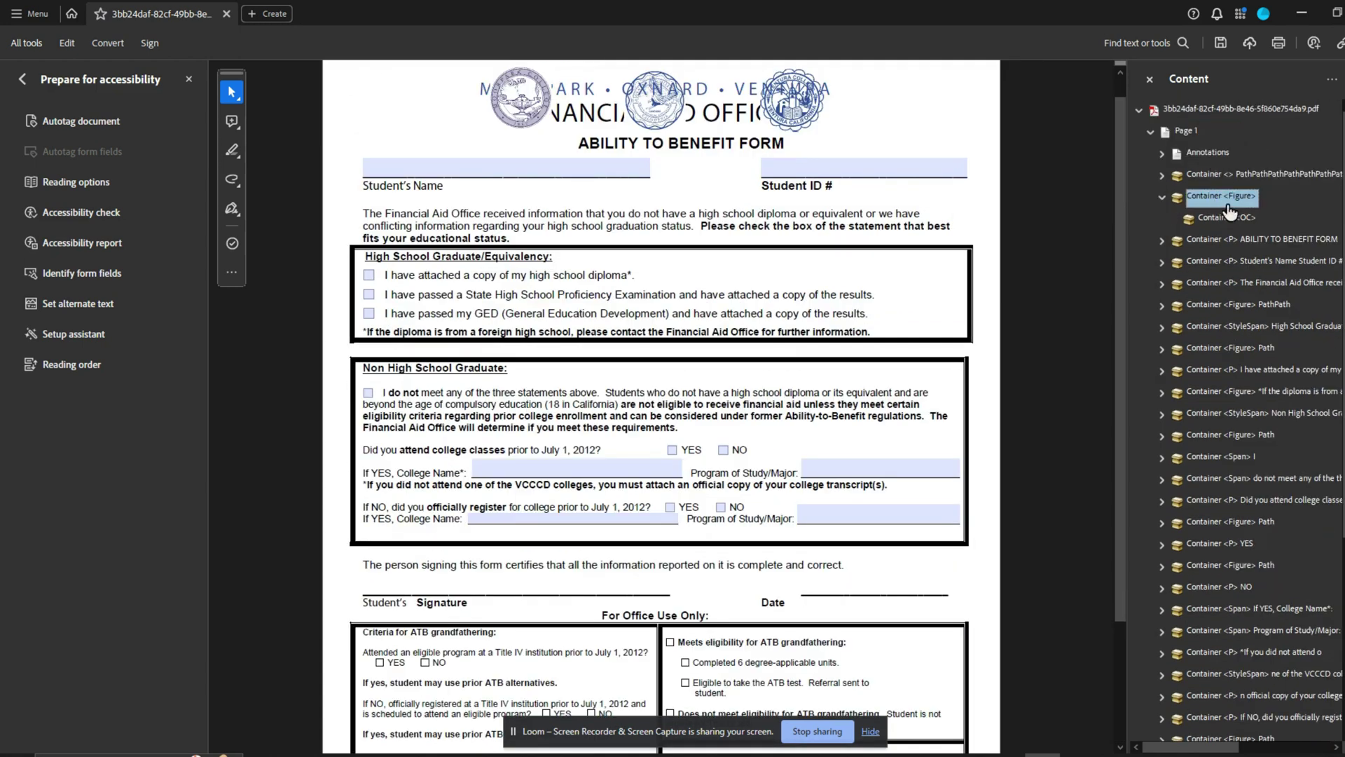
drag(1228, 211, 1223, 175)
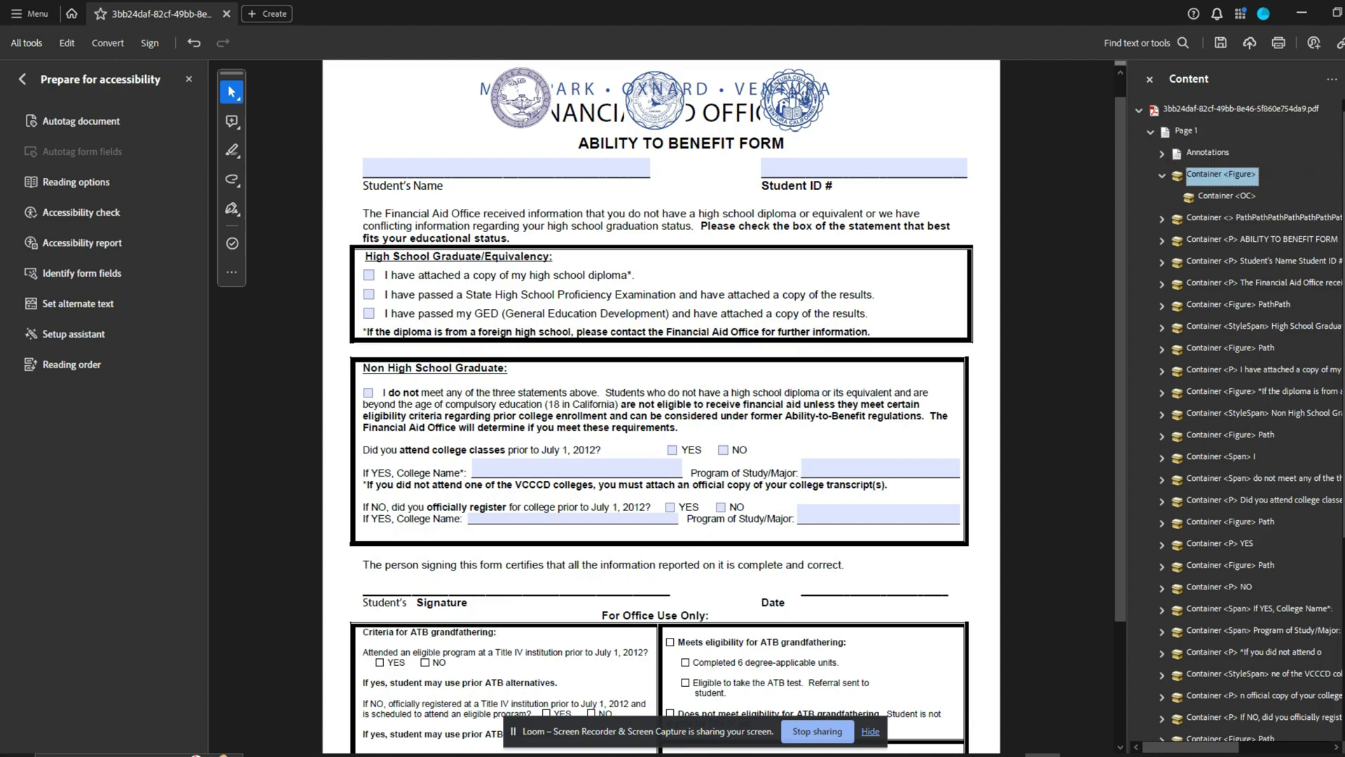
- Close the PDF without saving and reopen 3bb24daf-82cf-49bb-8e46-5f860e754da9.pdf from the Downloads folder
key(ctrl+w)
click(769, 413)
key(alt+Tab)
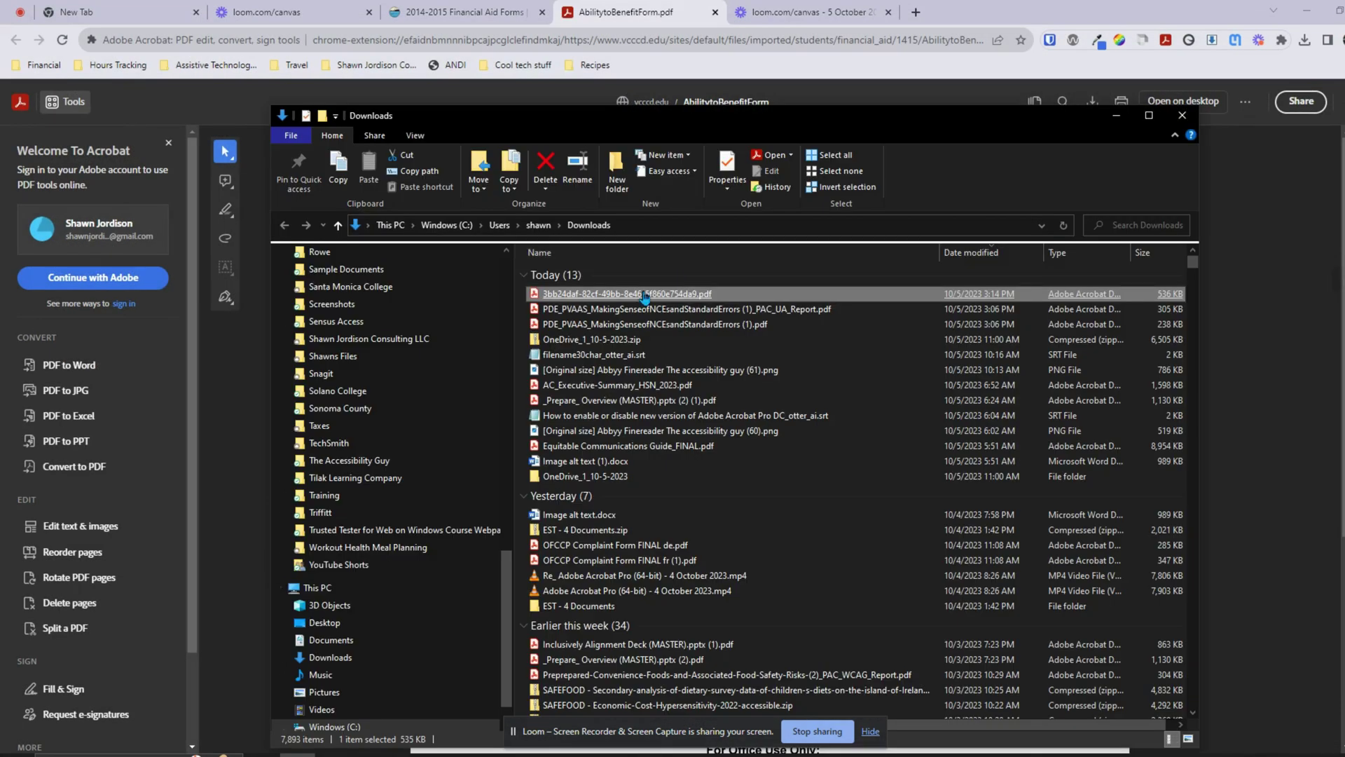
double_click(645, 294)
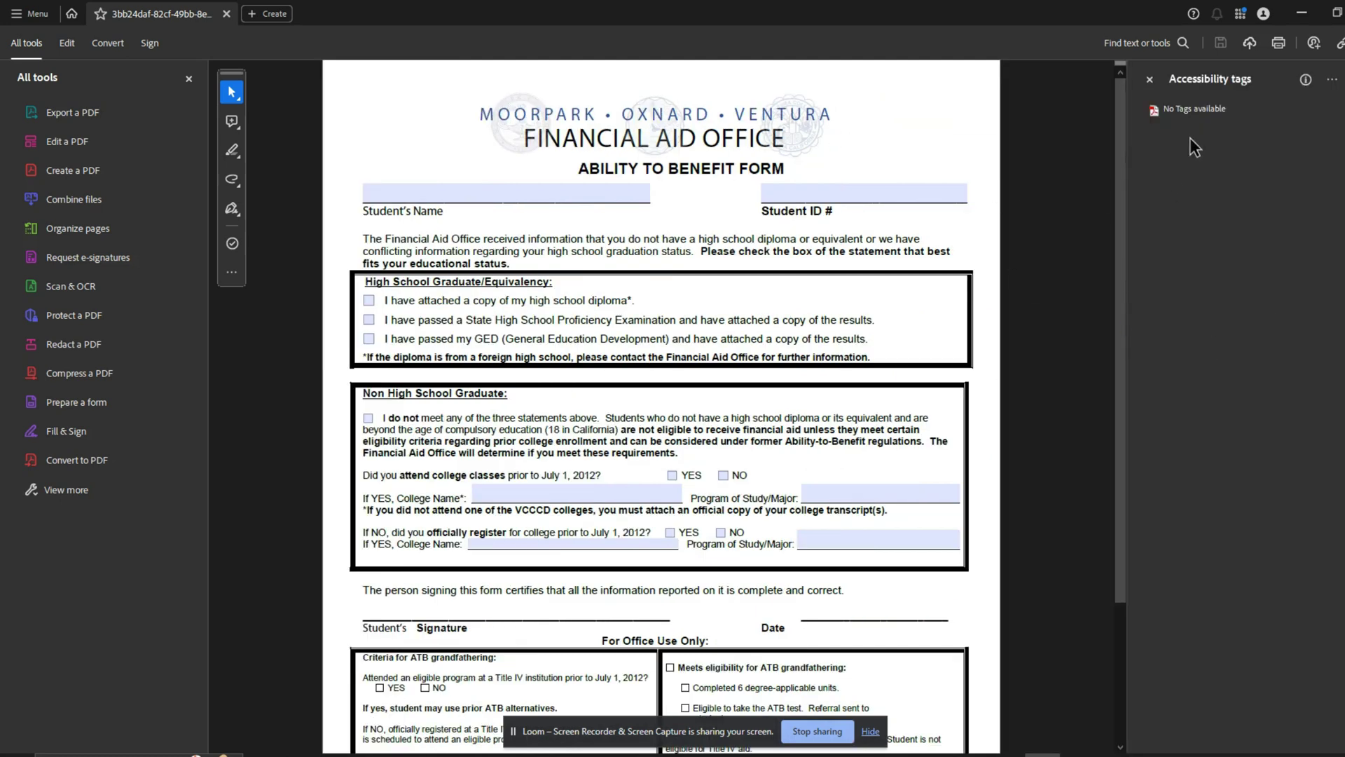
- Autotag the reopened form with the Prepare for accessibility tools
click(86, 498)
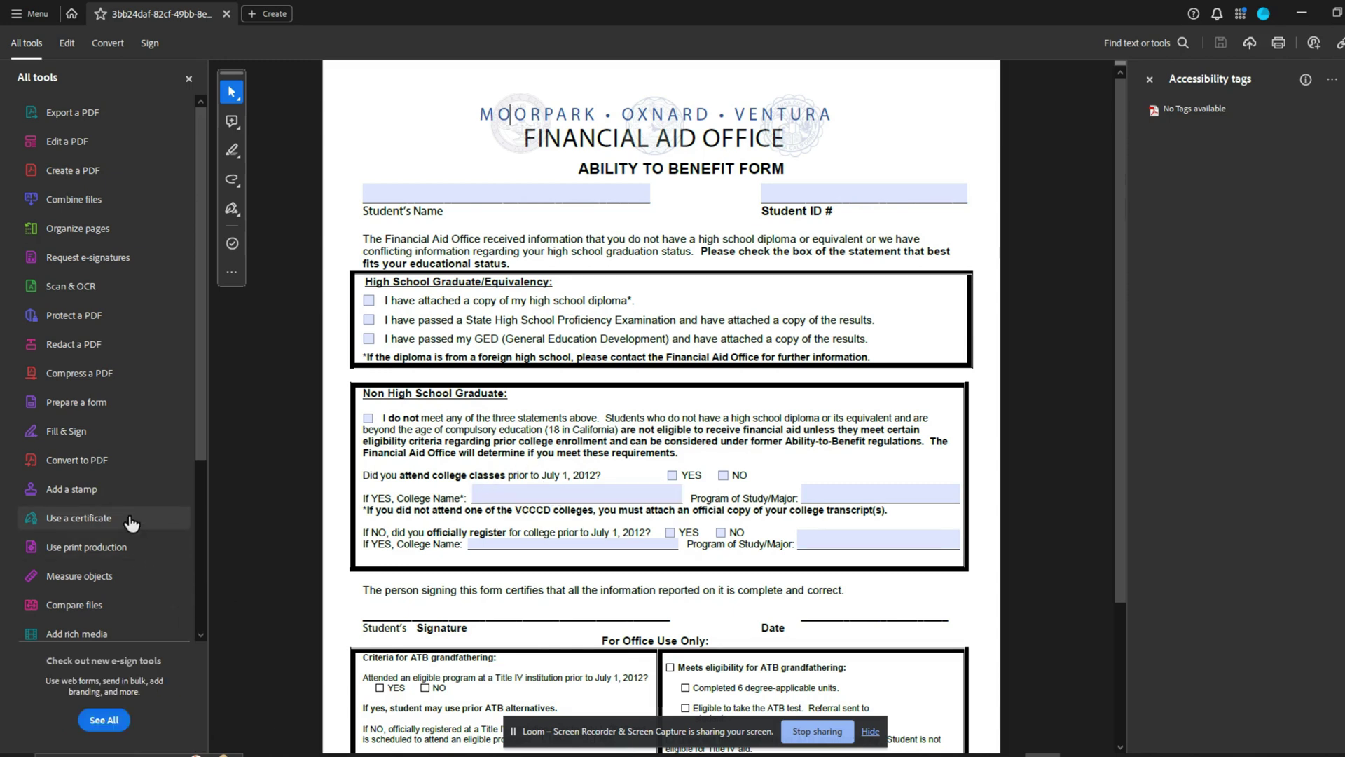
scroll(133, 455, down, 4)
scroll(168, 473, up, 4)
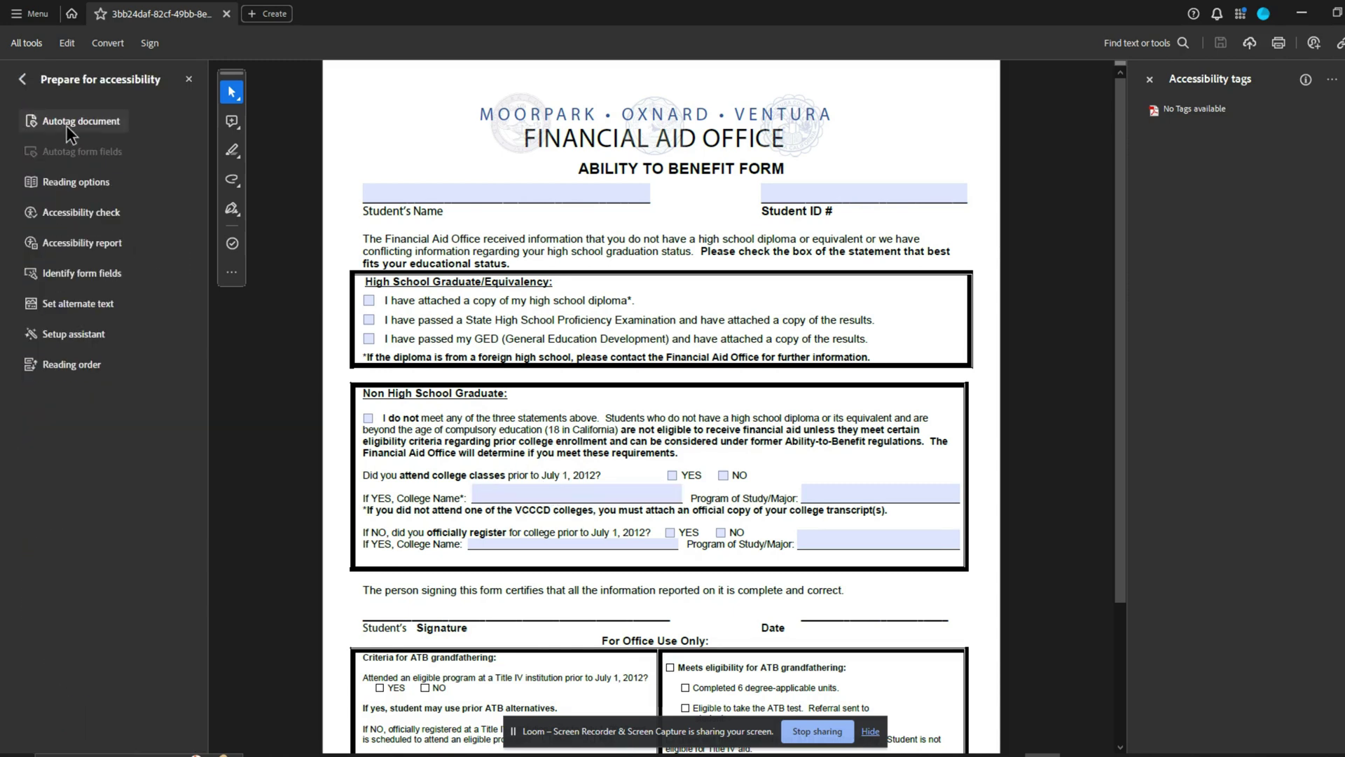
click(68, 129)
- Flatten the tag tree so the heading, paragraph, figure and form tags sit directly inside <Document>
click(1182, 130)
right_click(1182, 130)
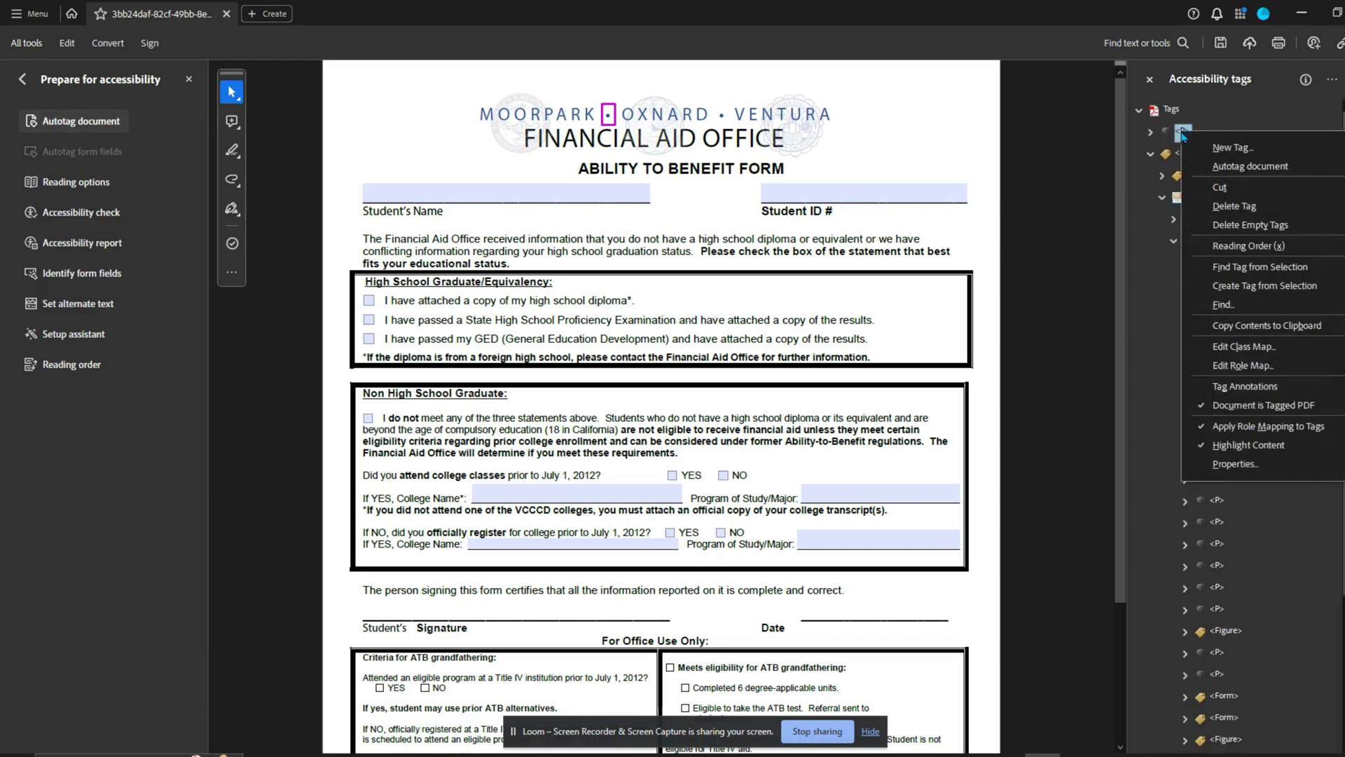
click(1217, 147)
text(Dp)
key(Return)
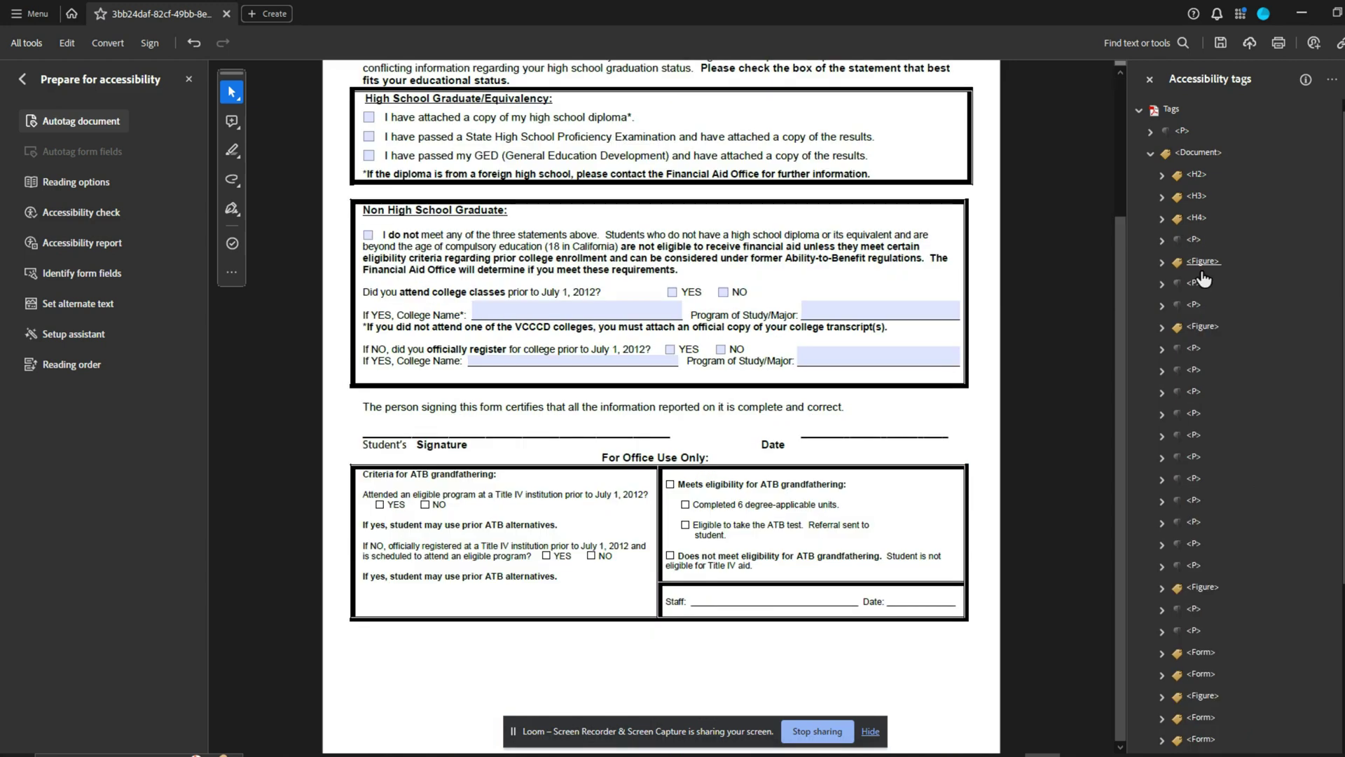
- Add the header's college names and FINANCIAL AID OFFICE text to the first <P> tag by creating tags from the selected text
click(1182, 130)
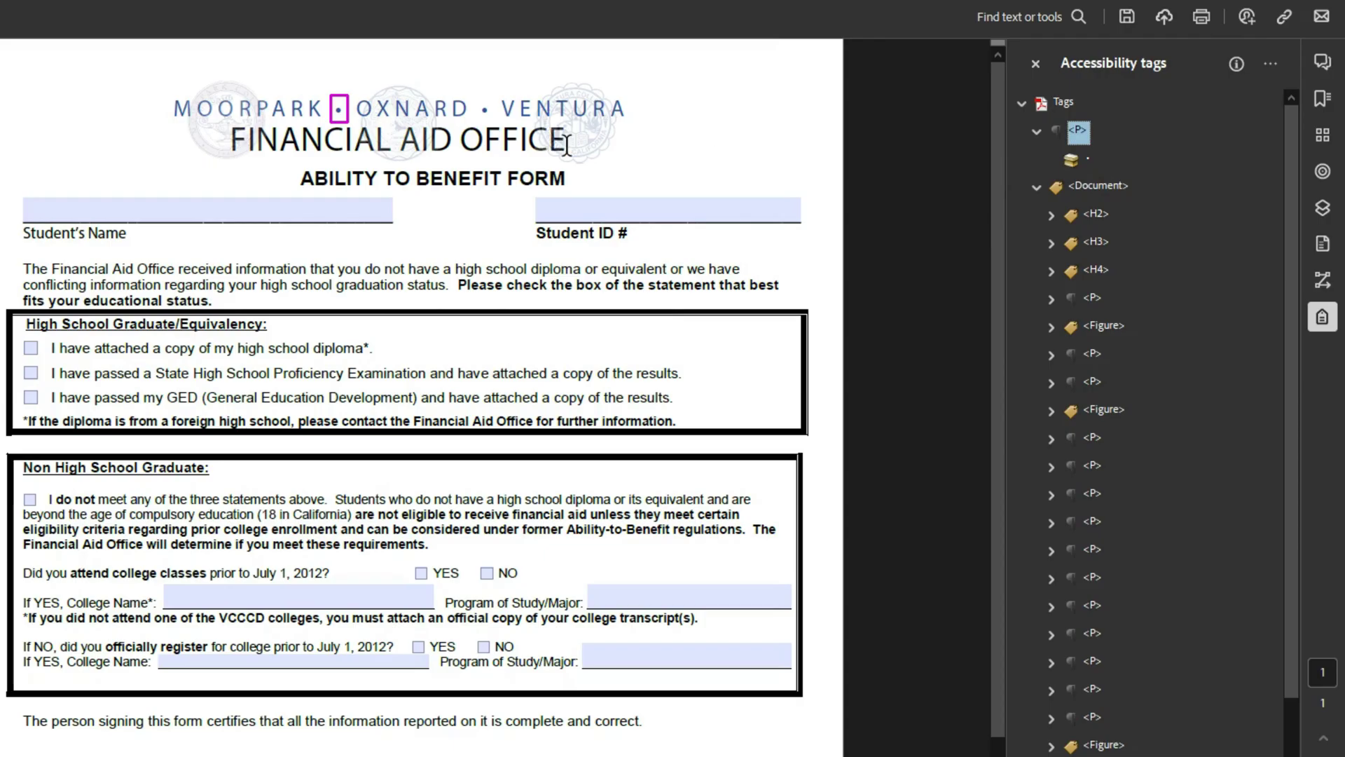
drag(566, 145, 340, 111)
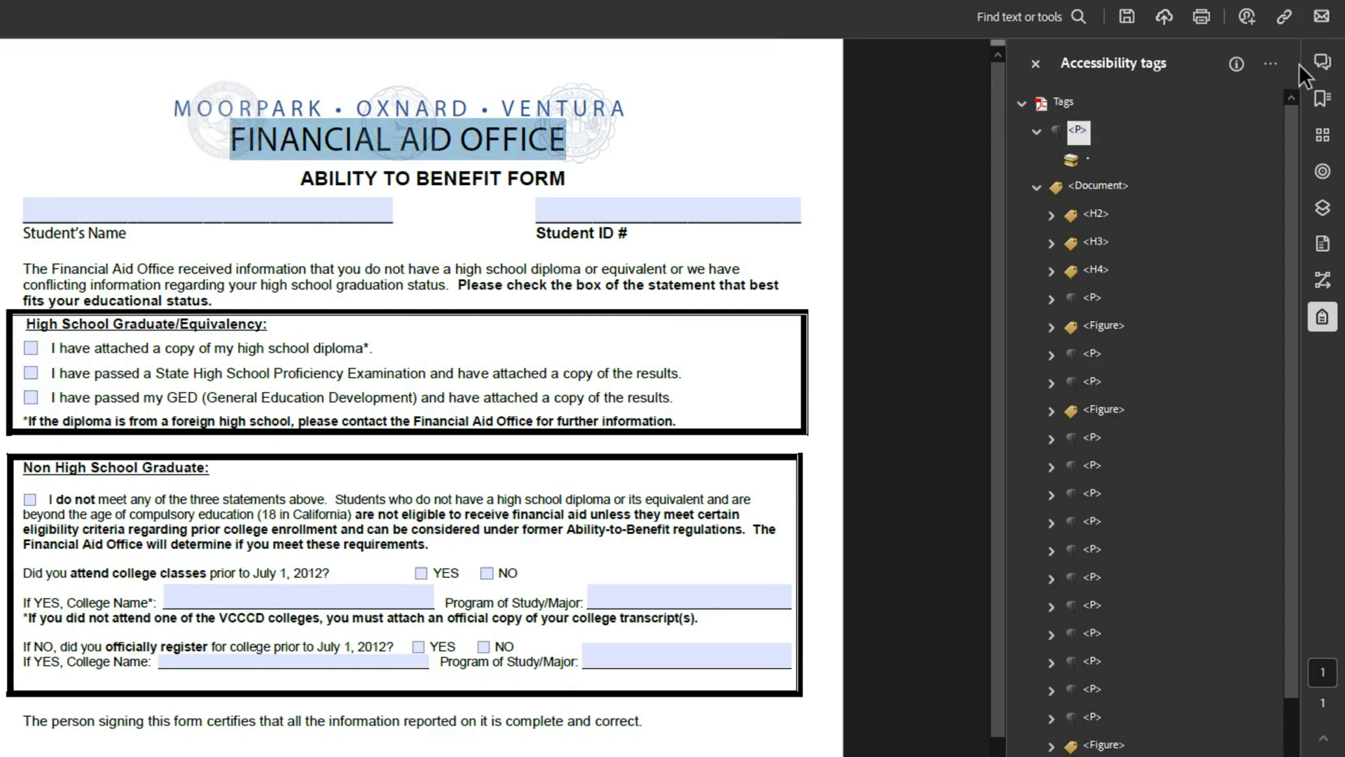
click(1270, 64)
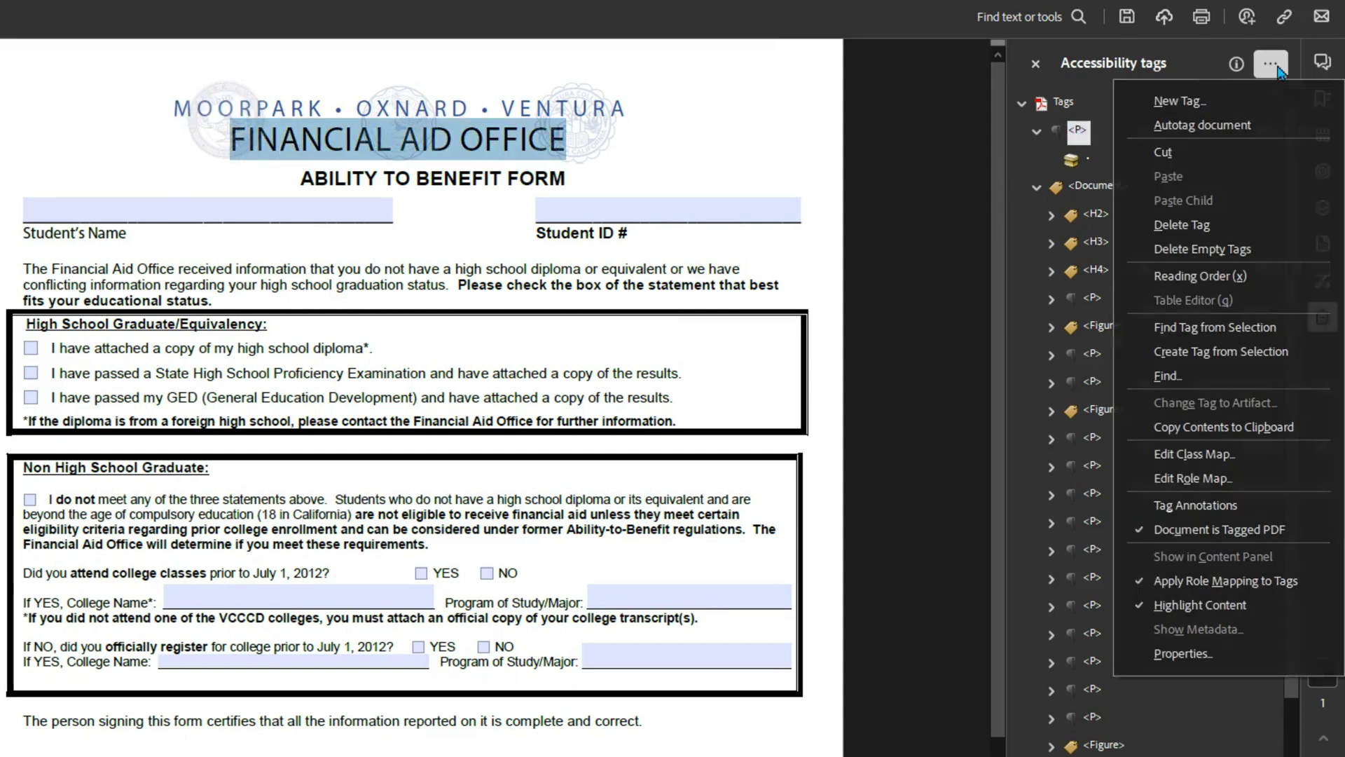
click(1253, 359)
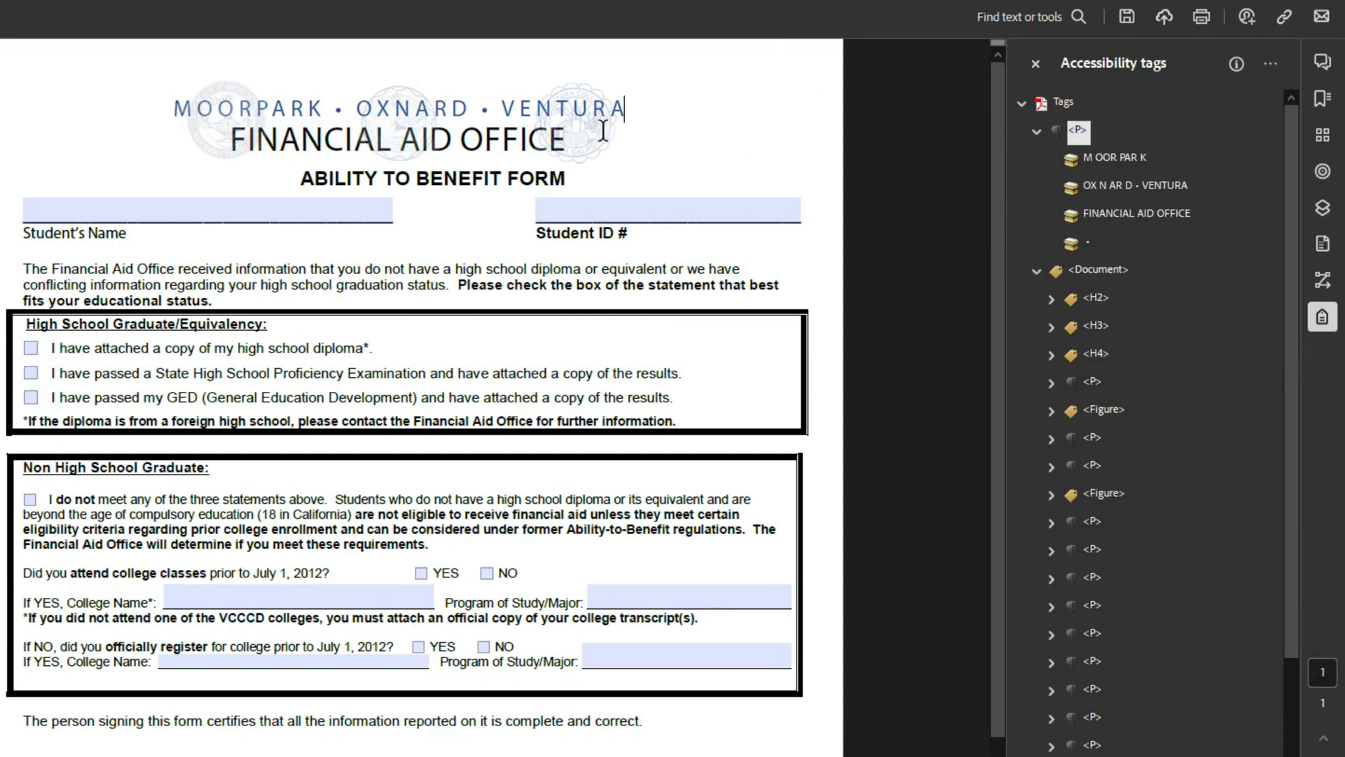
- Change all header text and bullet content in the first <P> to artifacts and remove the emptied <P> tag
click(1114, 157)
click(1079, 245)
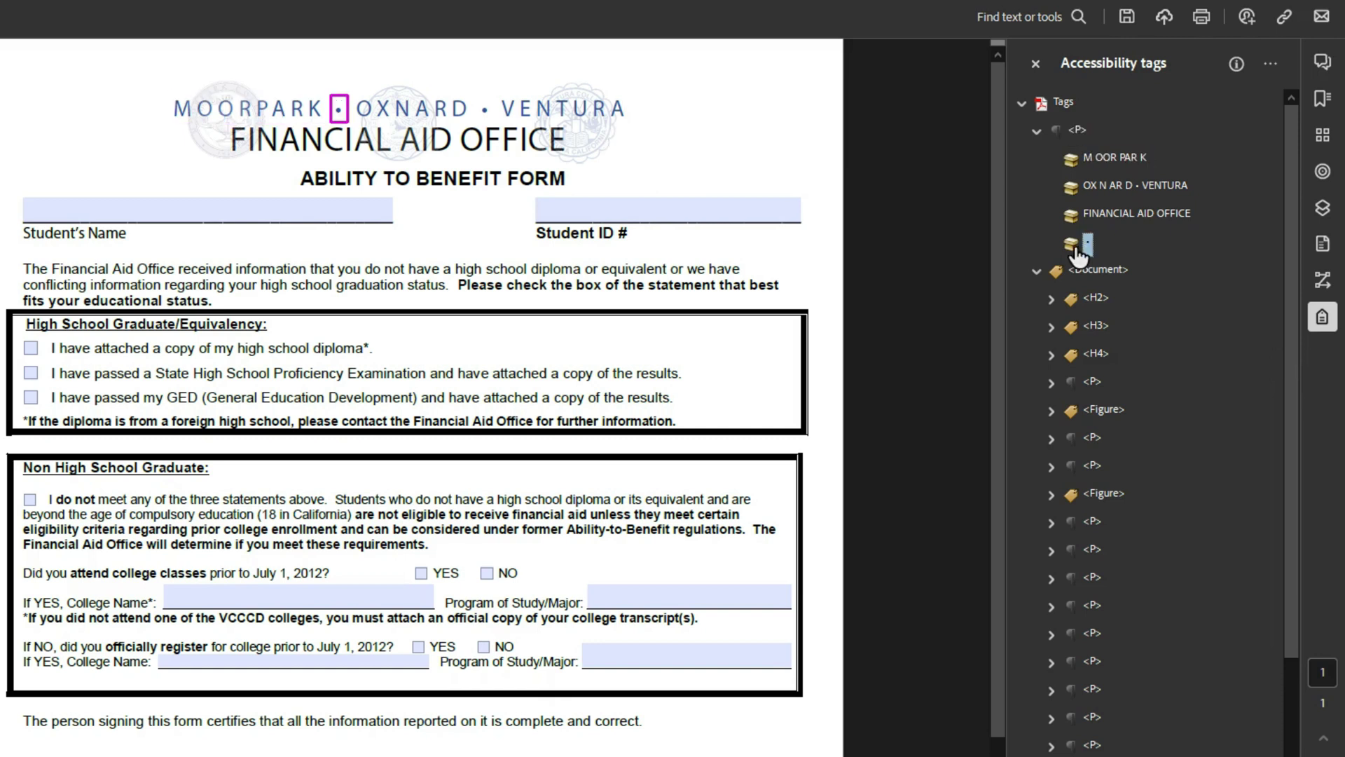
shift+click(1099, 158)
right_click(1099, 158)
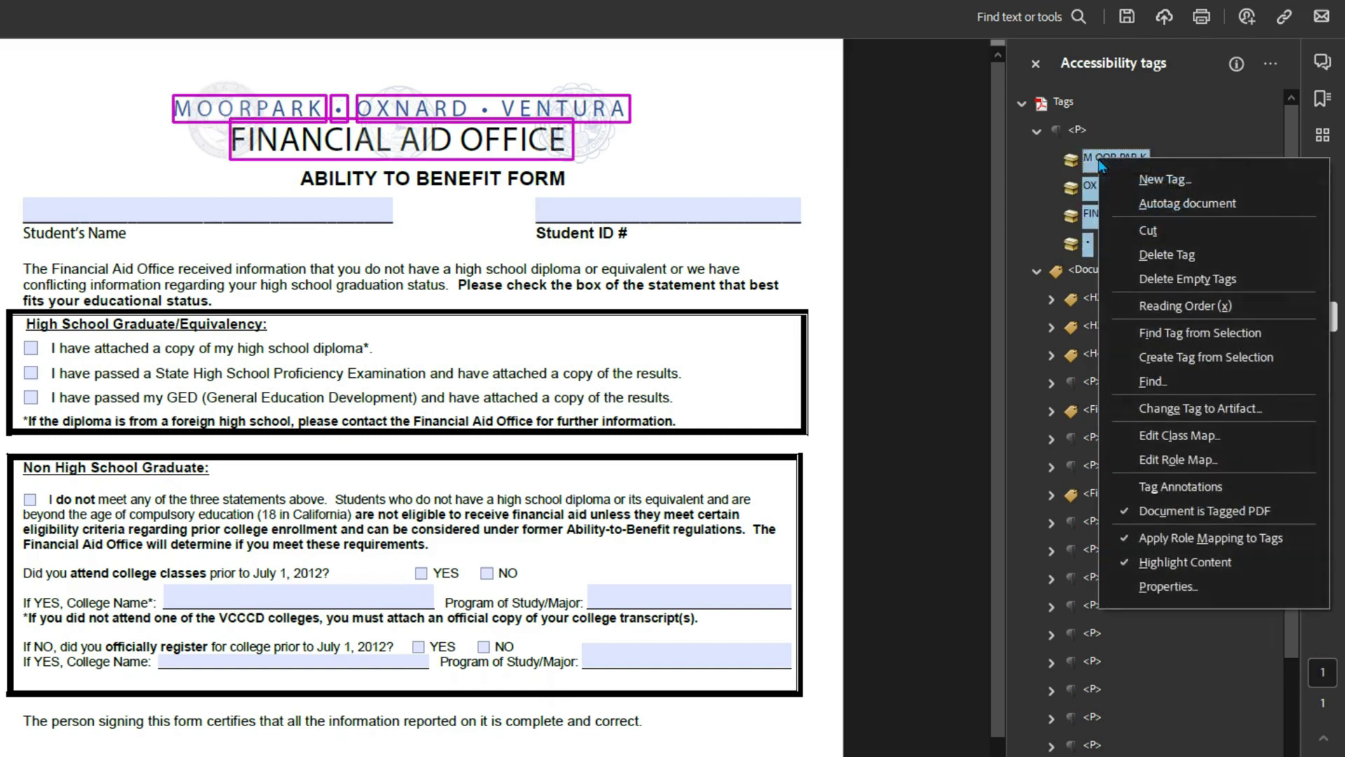
click(1242, 411)
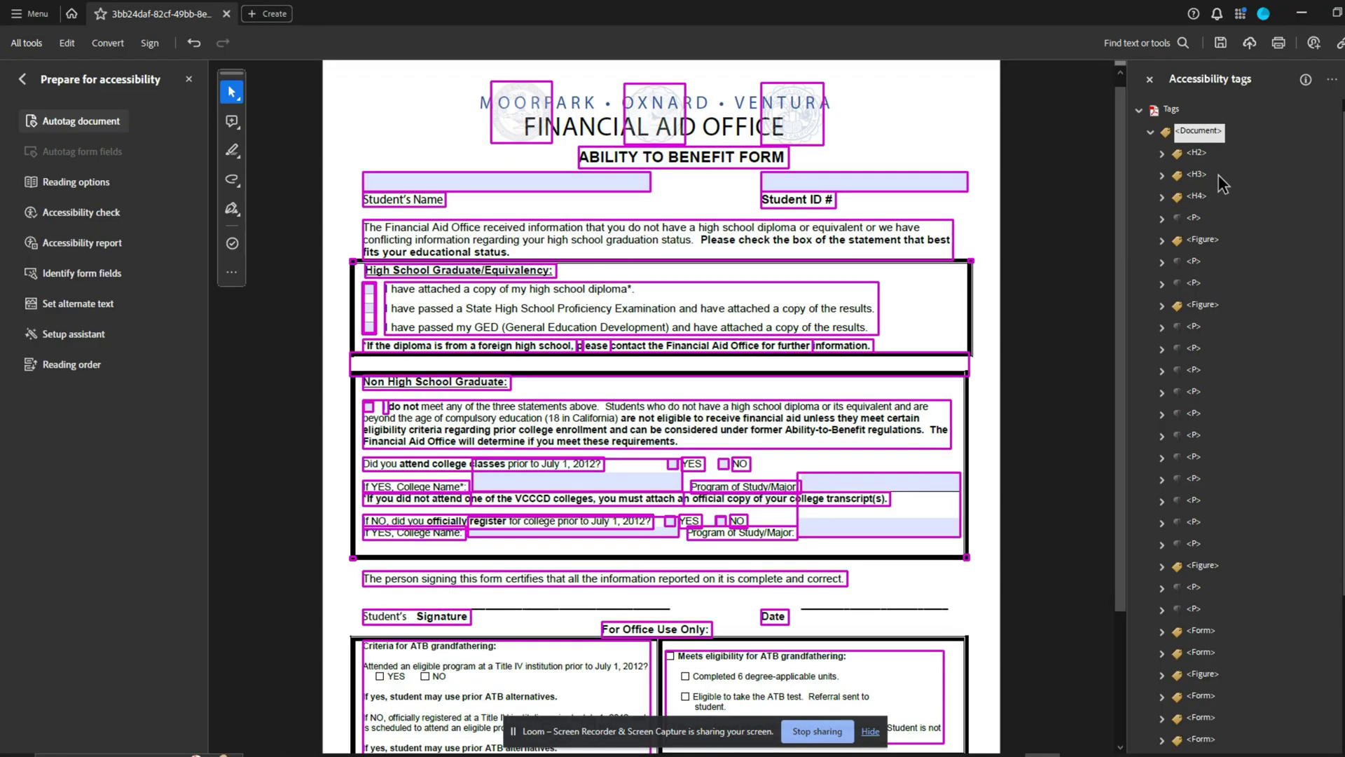
- Change the header's seal images inside the two <Figure> tags of <H2> to artifacts
click(1191, 156)
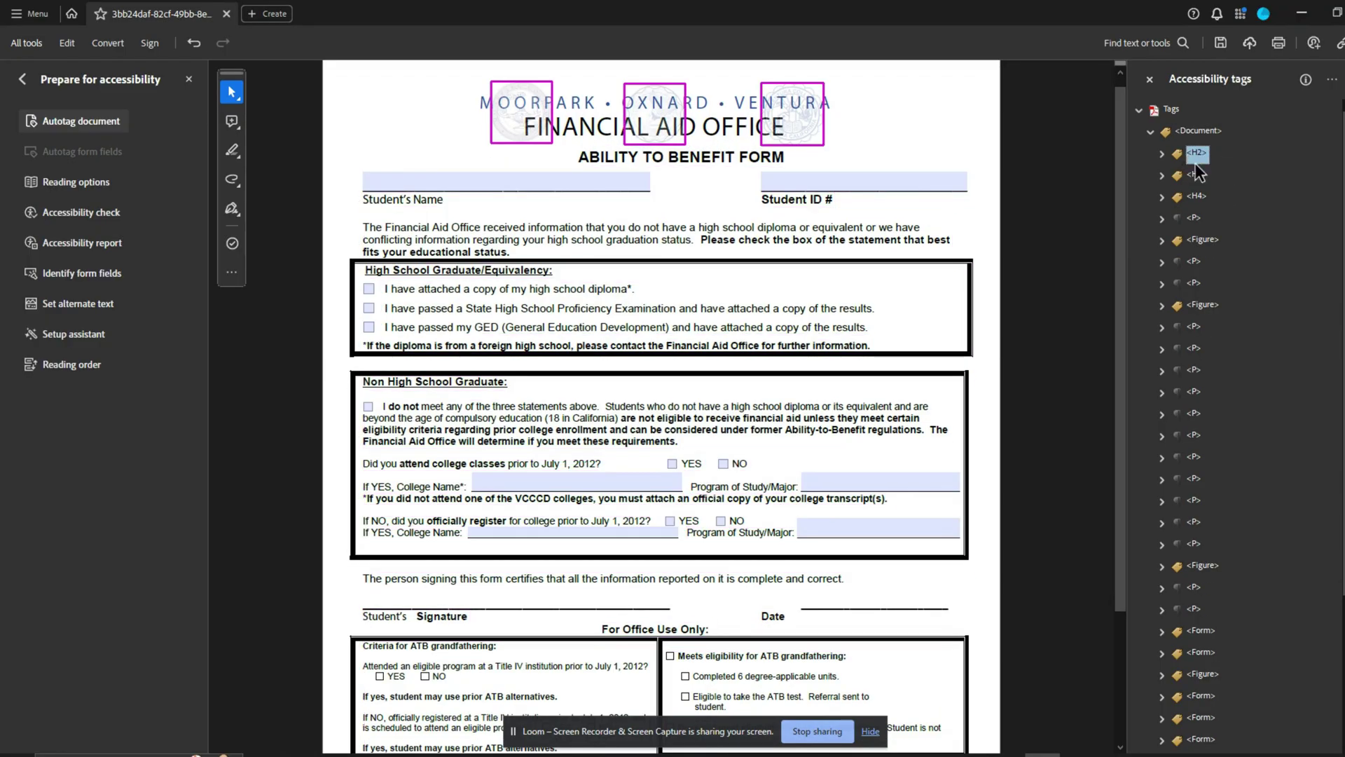
key(Down)
key(Up)
key(Right)
key(Down)
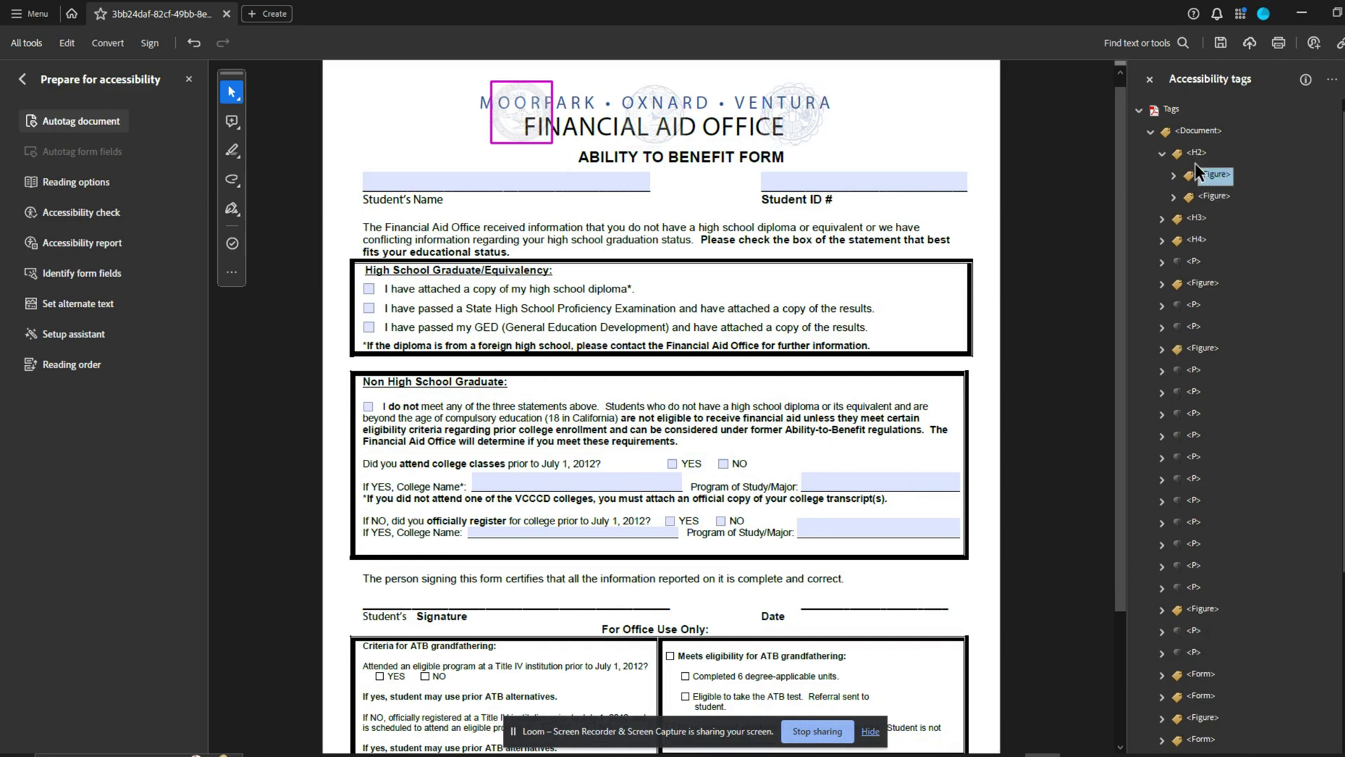
key(Down)
key(Up)
key(Right)
key(Down)
key(Down)
key(Right)
key(Down)
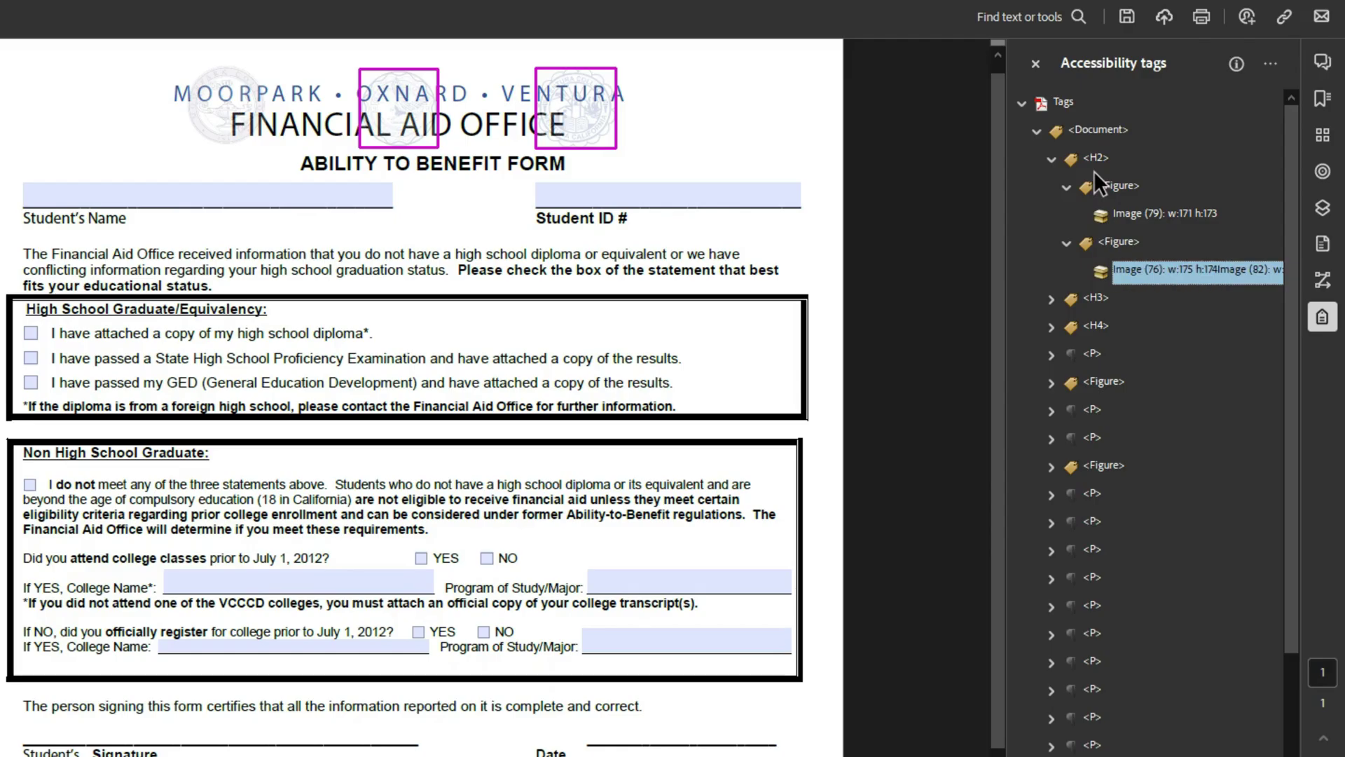
ctrl+click(1159, 214)
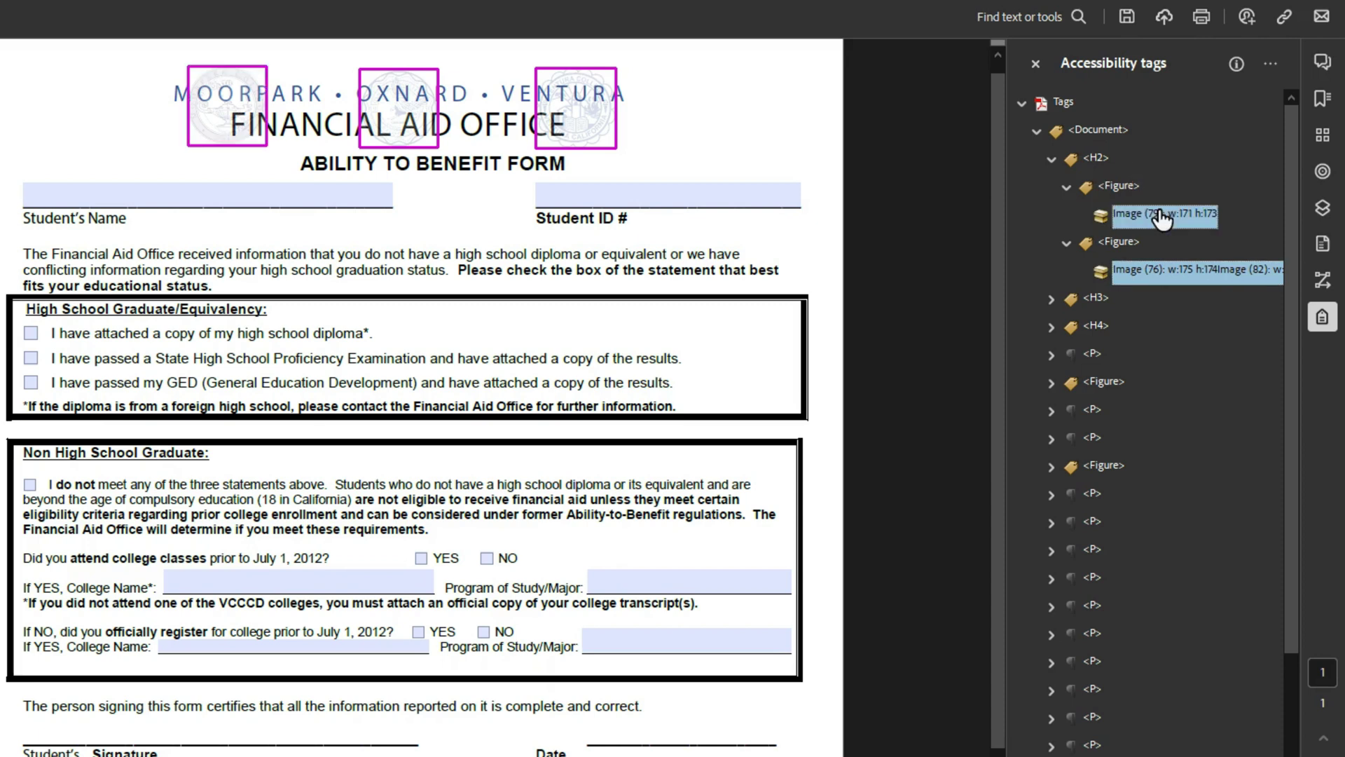
right_click(1196, 223)
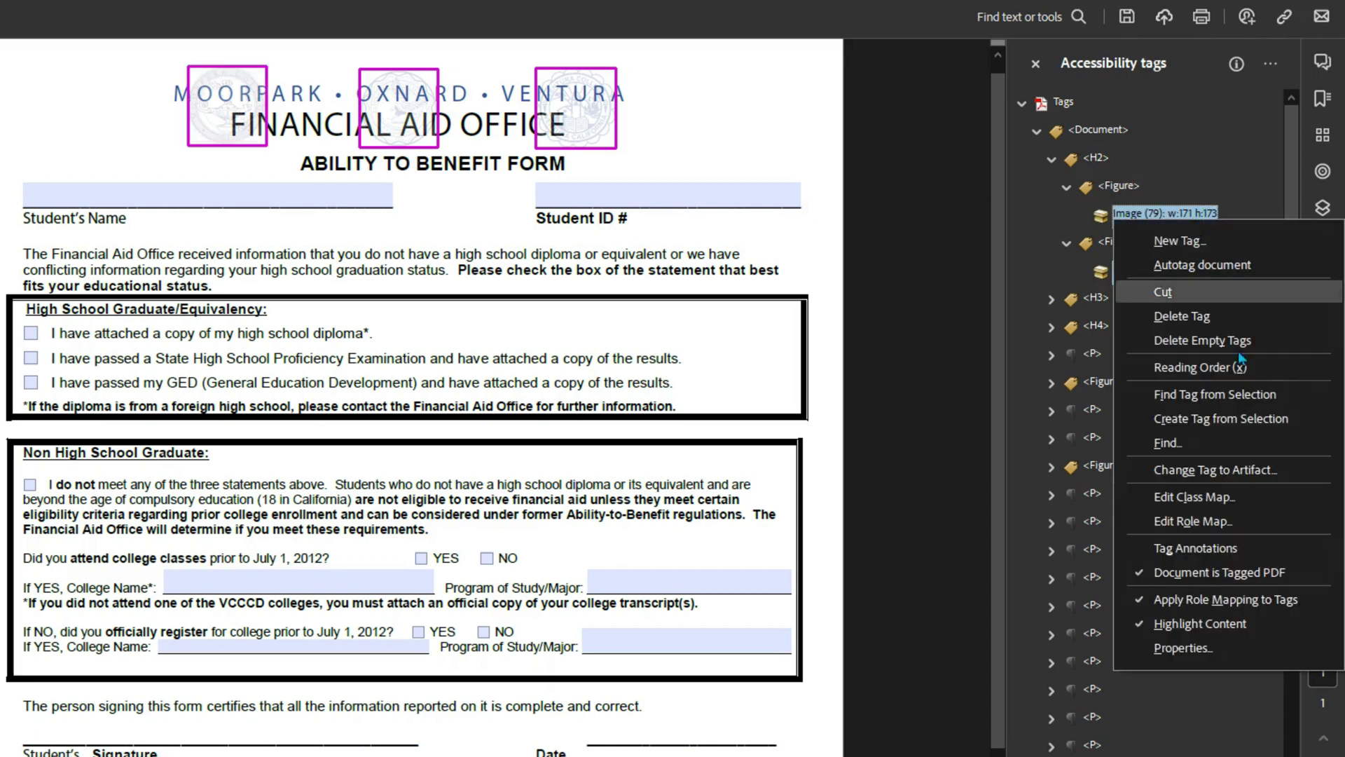
click(1255, 461)
click(428, 540)
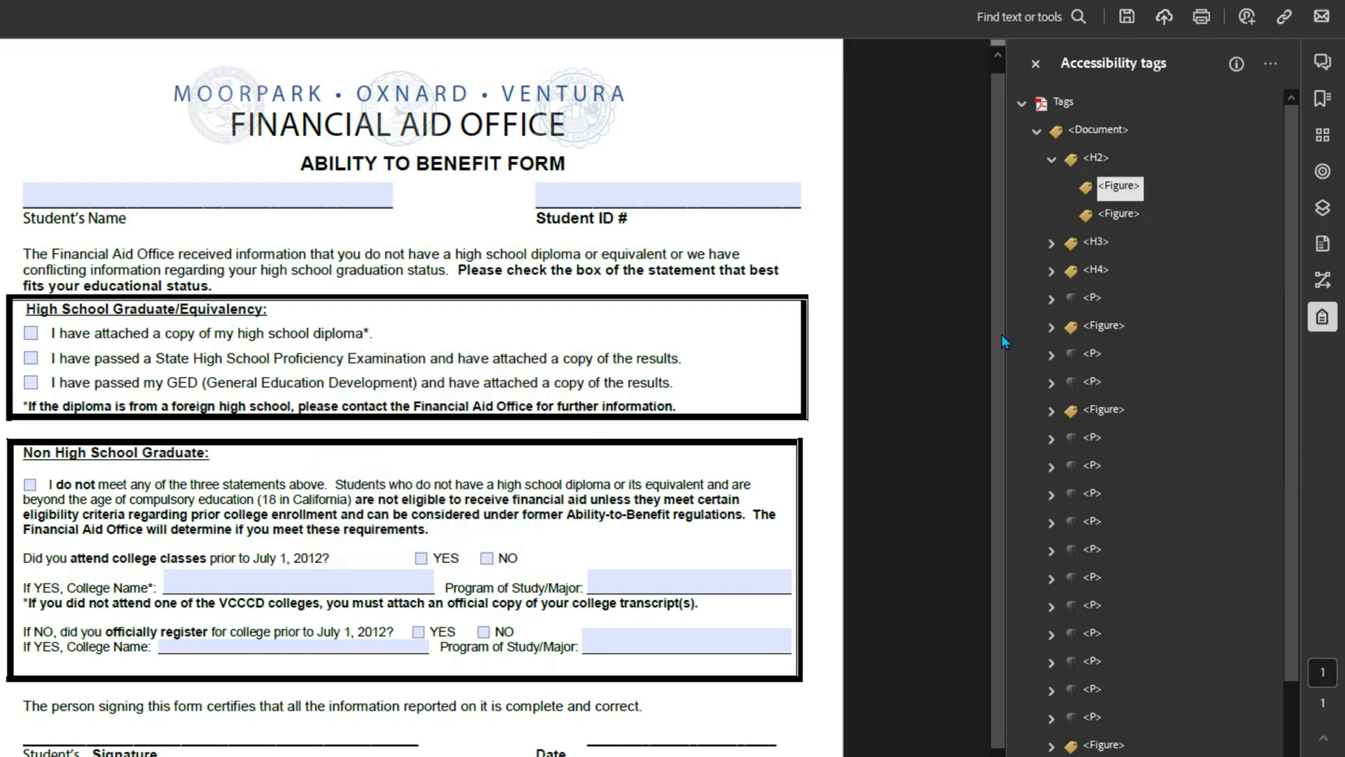
- Delete the emptied <H2> tag and change the ABILITY TO BENEFIT FORM title's tag to <H1>
click(1097, 160)
key(Delete)
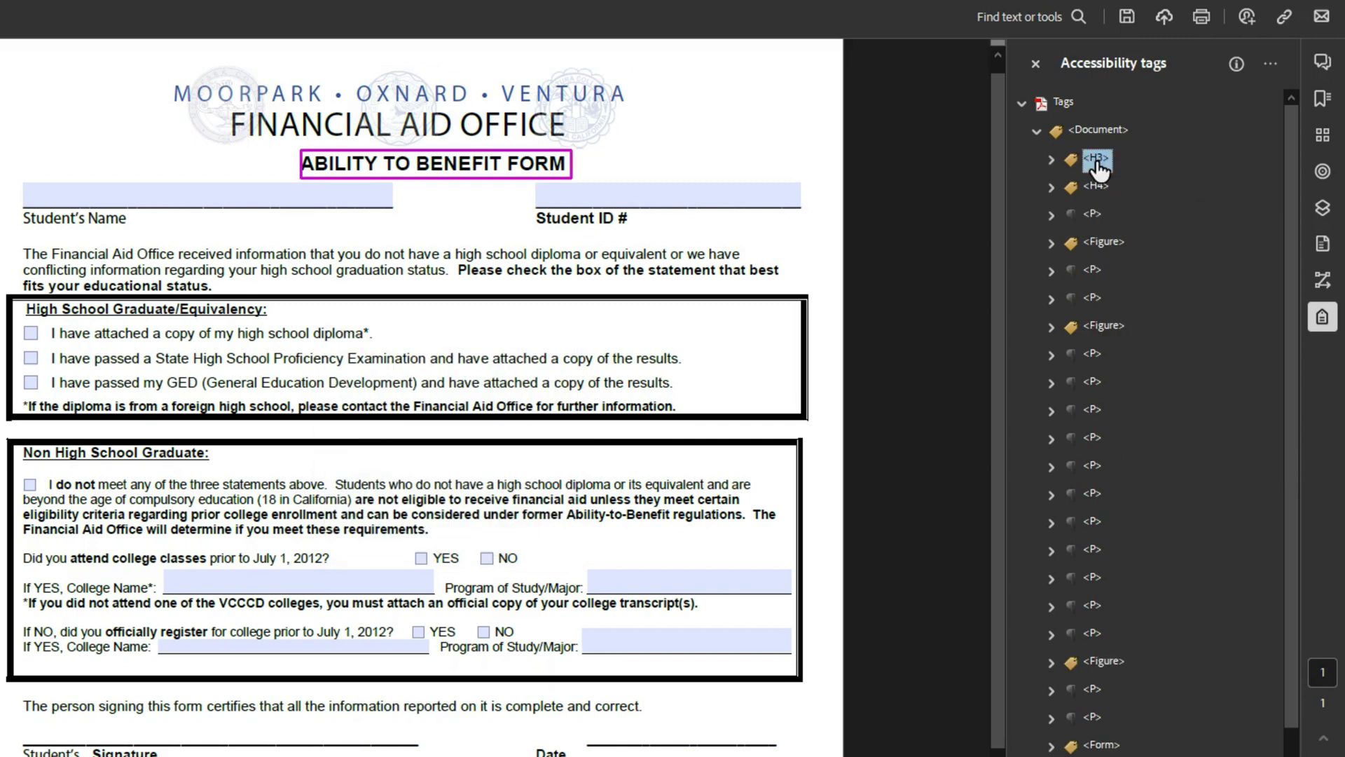
click(1097, 160)
text(H1)
key(Return)
- Split the Student's Name label into its own content item inside <H4> by creating a tag from the selected text
key(Down)
key(Right)
key(Right)
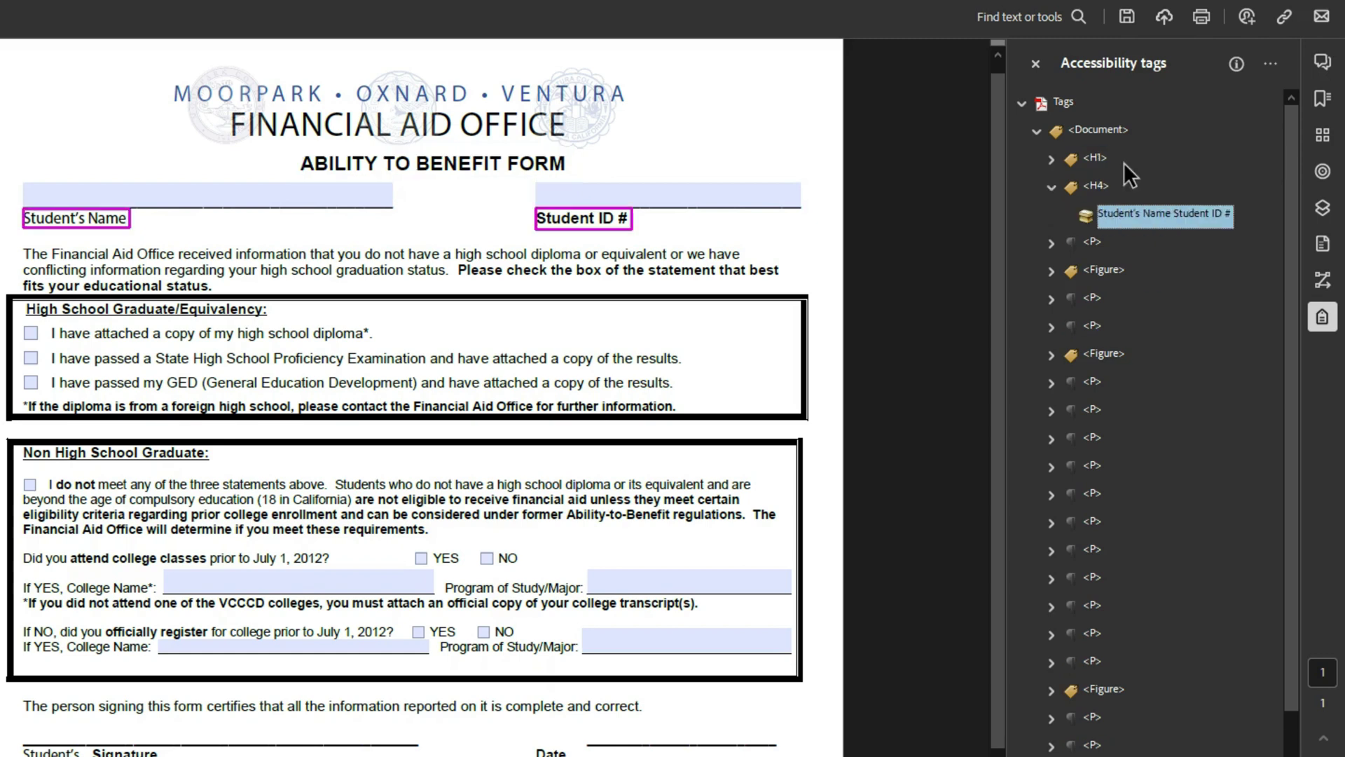
key(Left)
key(Left)
key(Down)
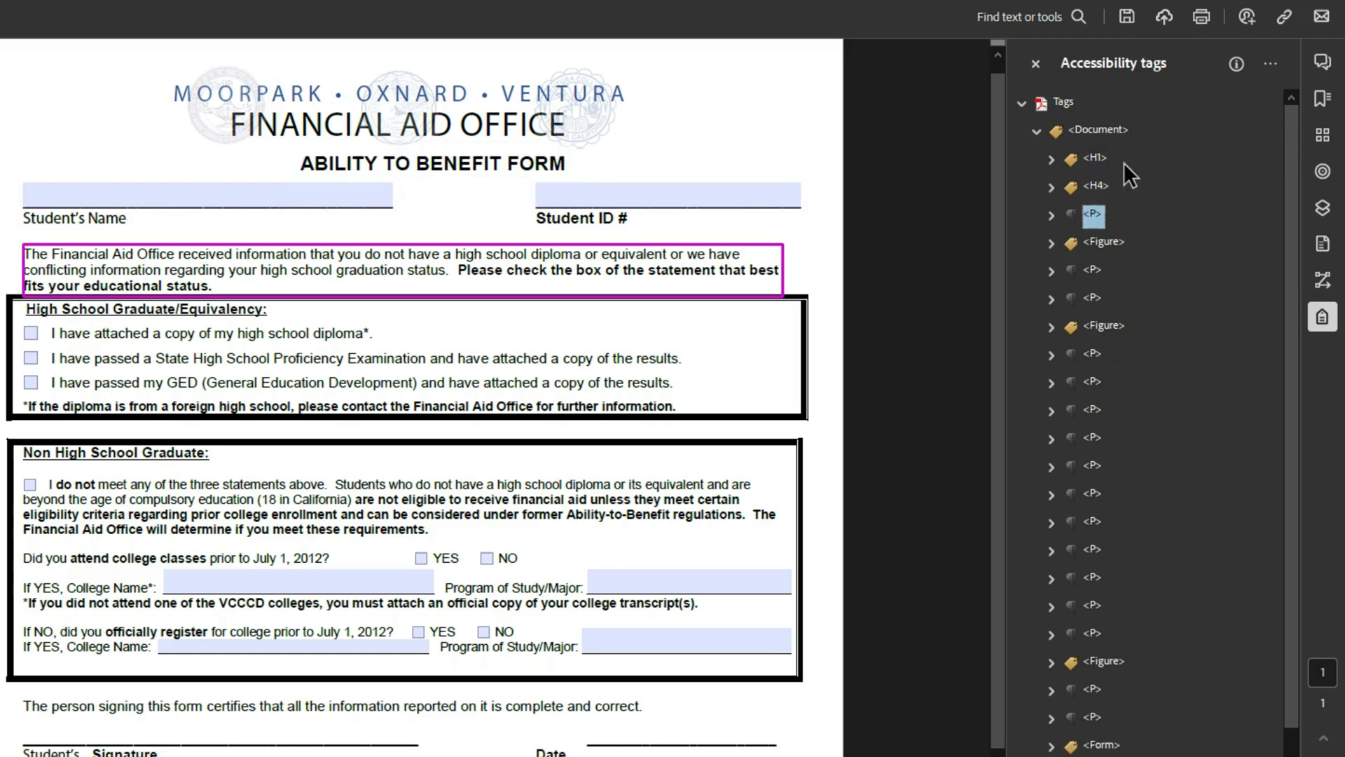
key(Up)
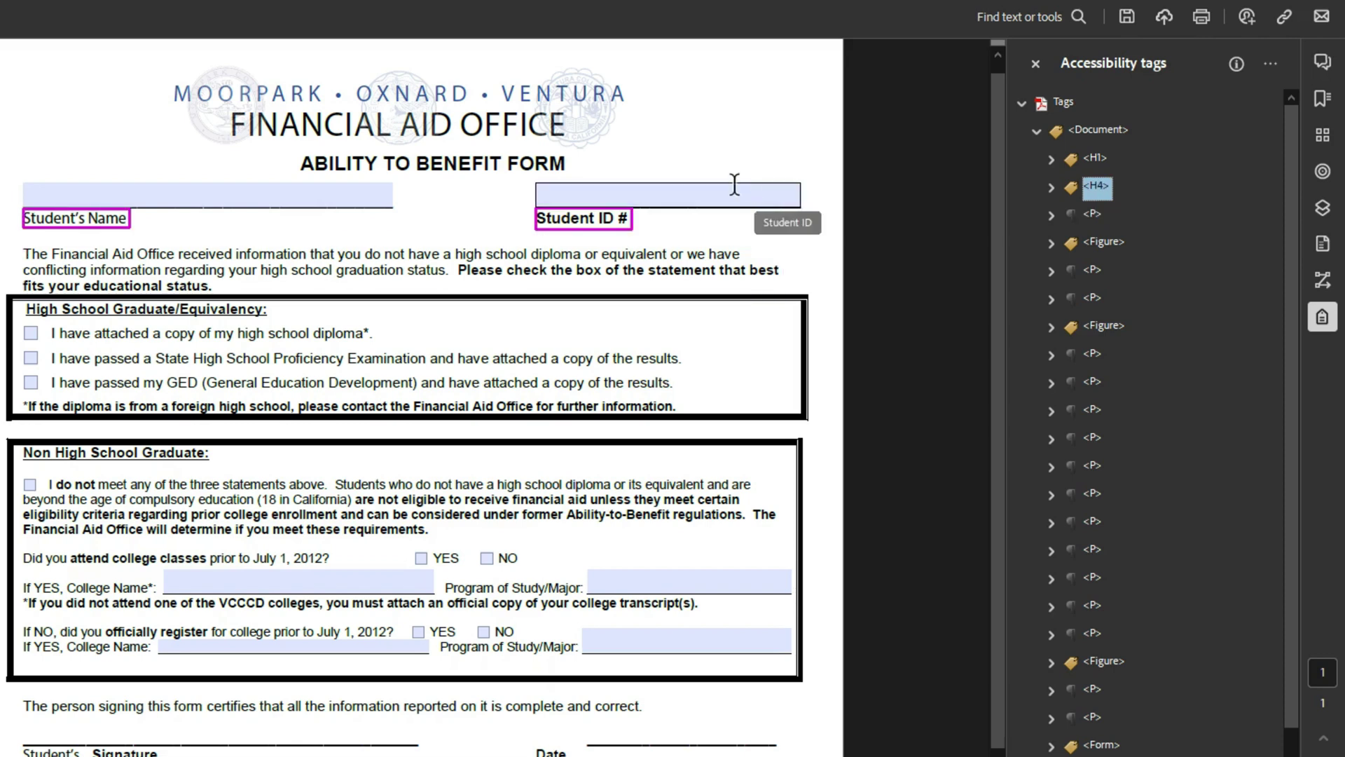
drag(214, 229, 20, 228)
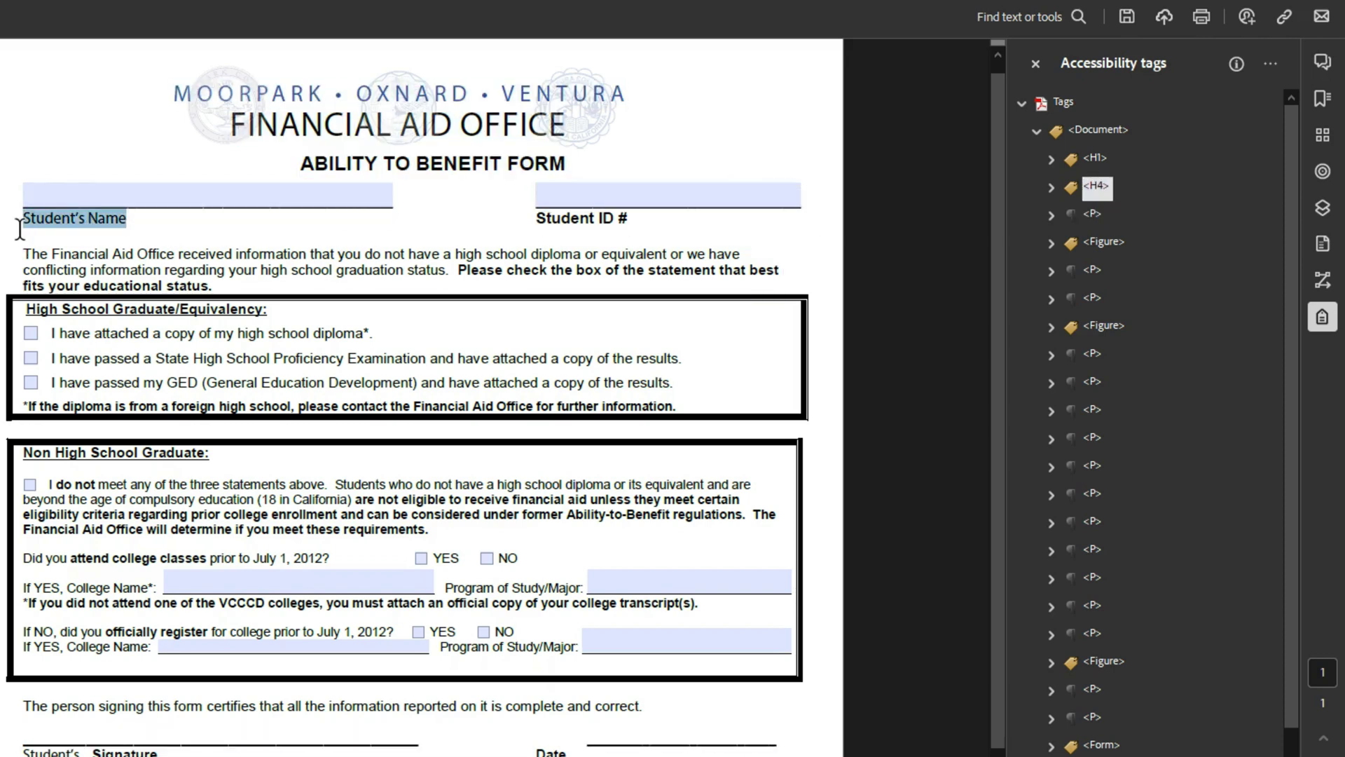
click(1270, 63)
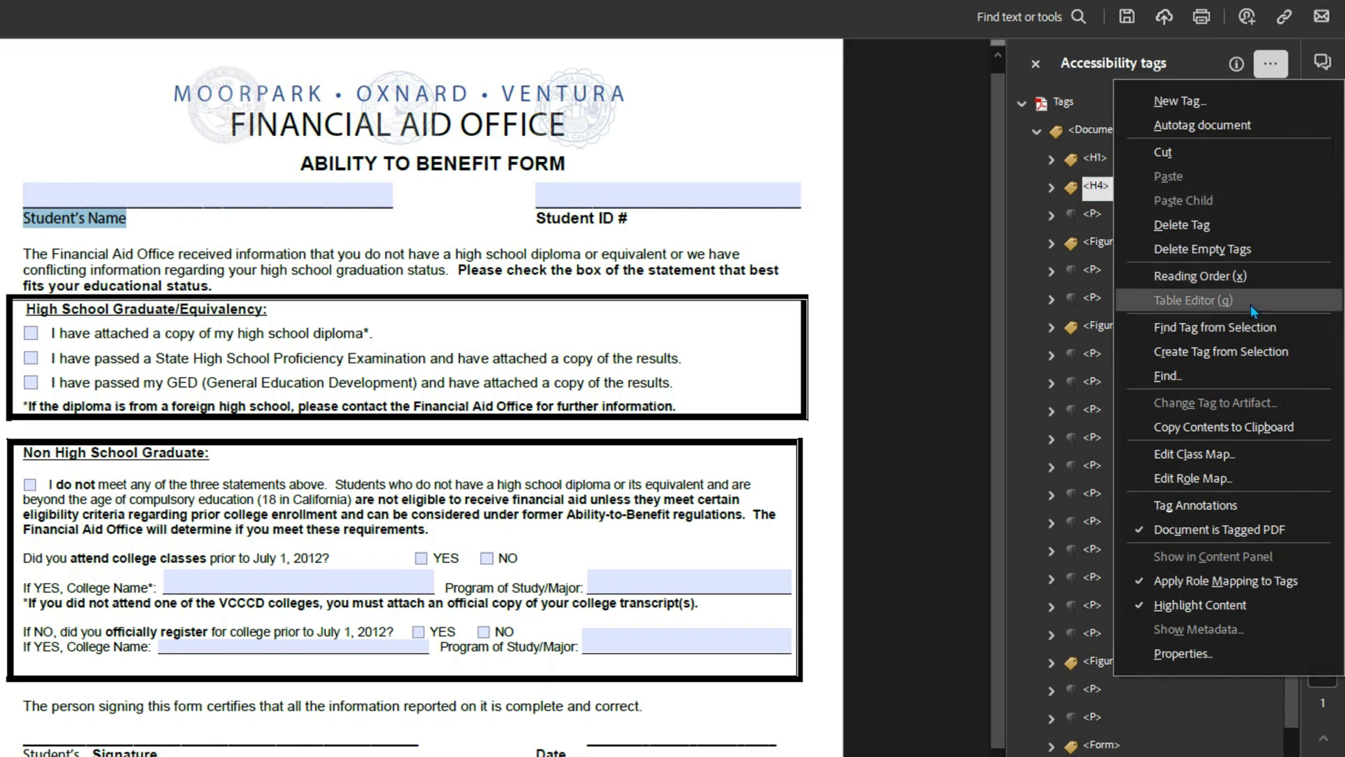
click(1238, 352)
- Change the student labels' <H4> tag to <P> and place Student's Name before Student ID # inside it
drag(1124, 245, 1096, 189)
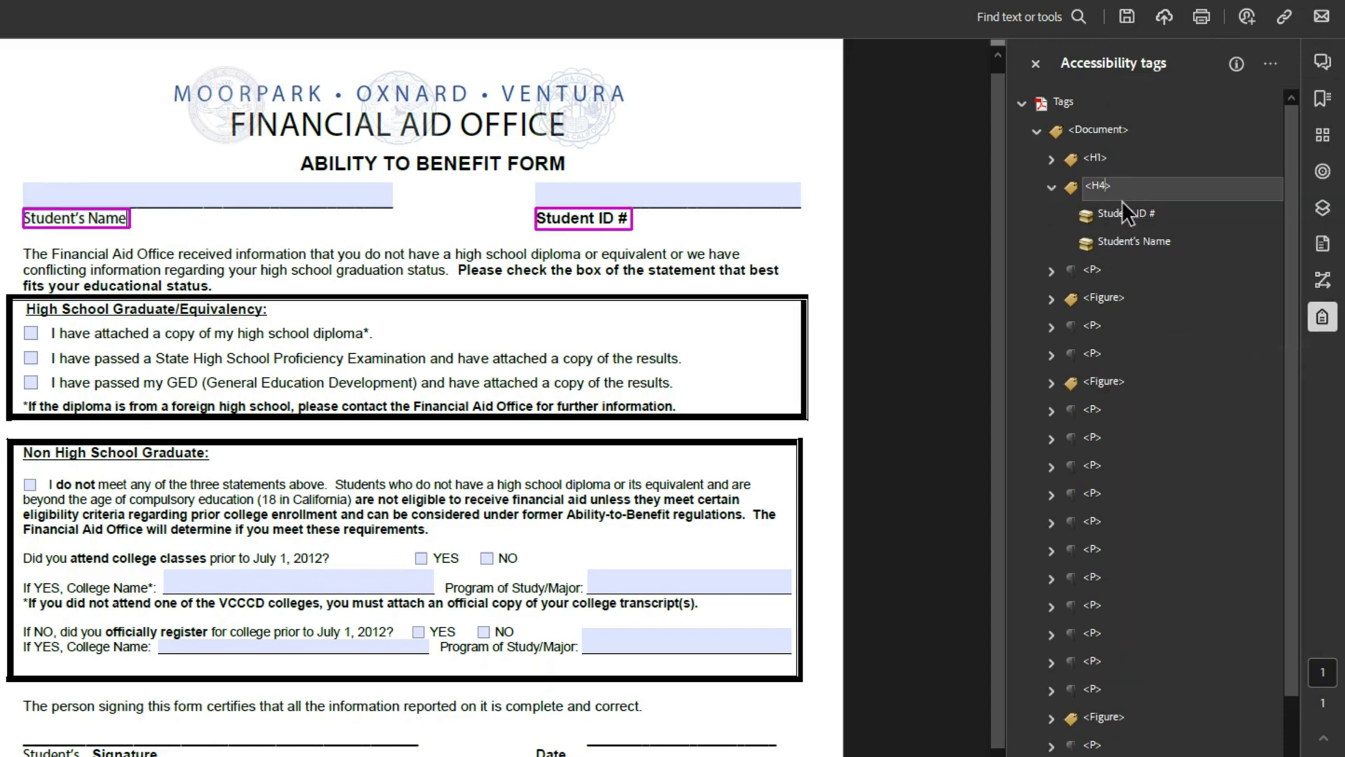
text(<P)
key(Return)
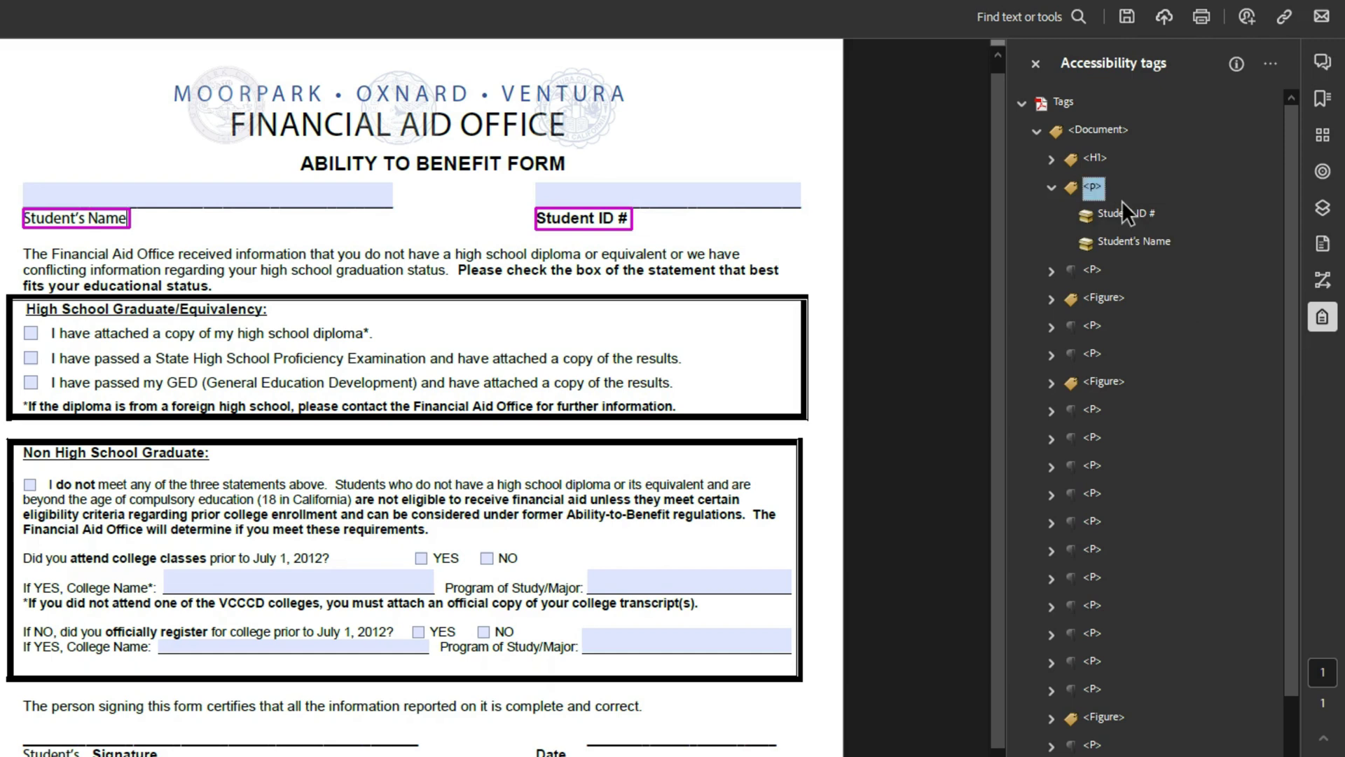
drag(1129, 242, 1100, 203)
- Create a new <P> tag directly after the paragraph that holds the Student's Name and Student ID # labels
right_click(1099, 184)
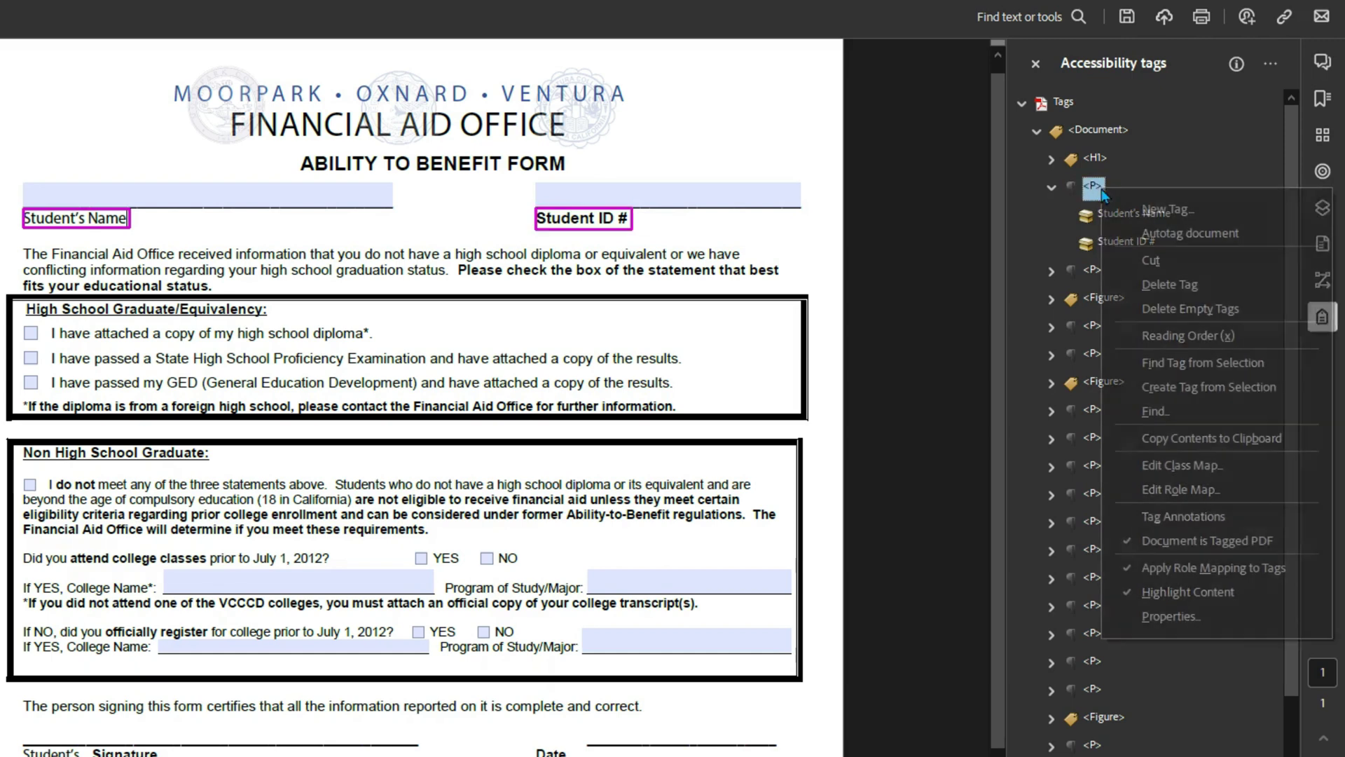
click(1156, 208)
text(P)
key(Return)
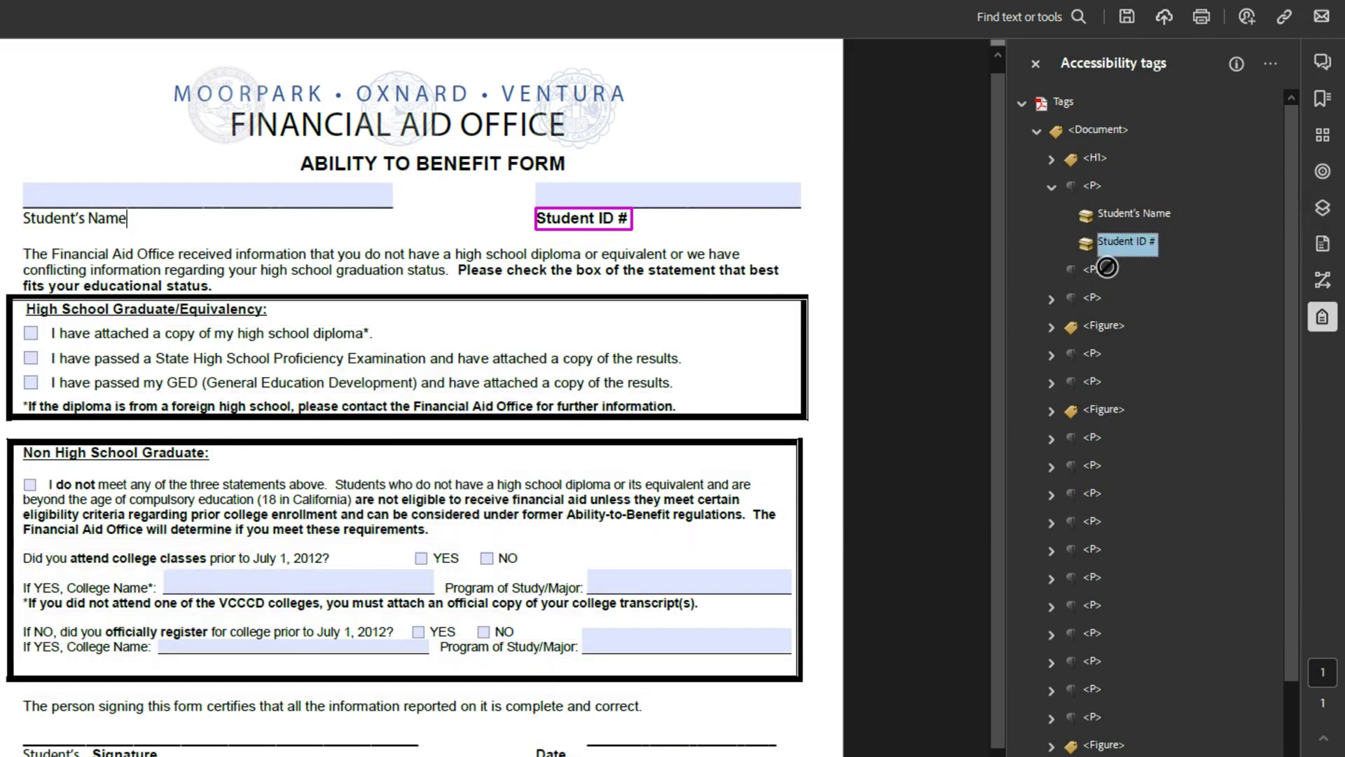
- Move the Student ID # content into the new empty <P> tag and collapse both student label paragraphs
key(Left)
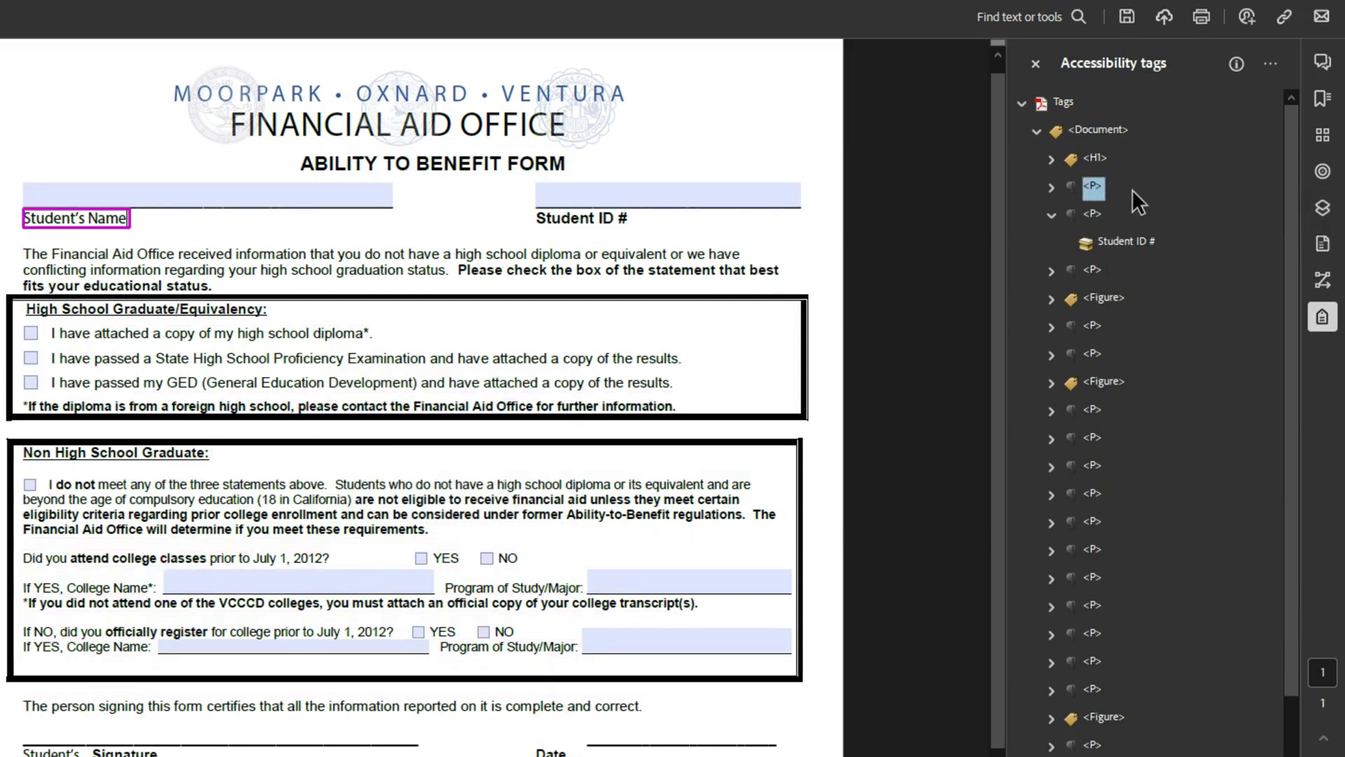
key(Down)
key(Left)
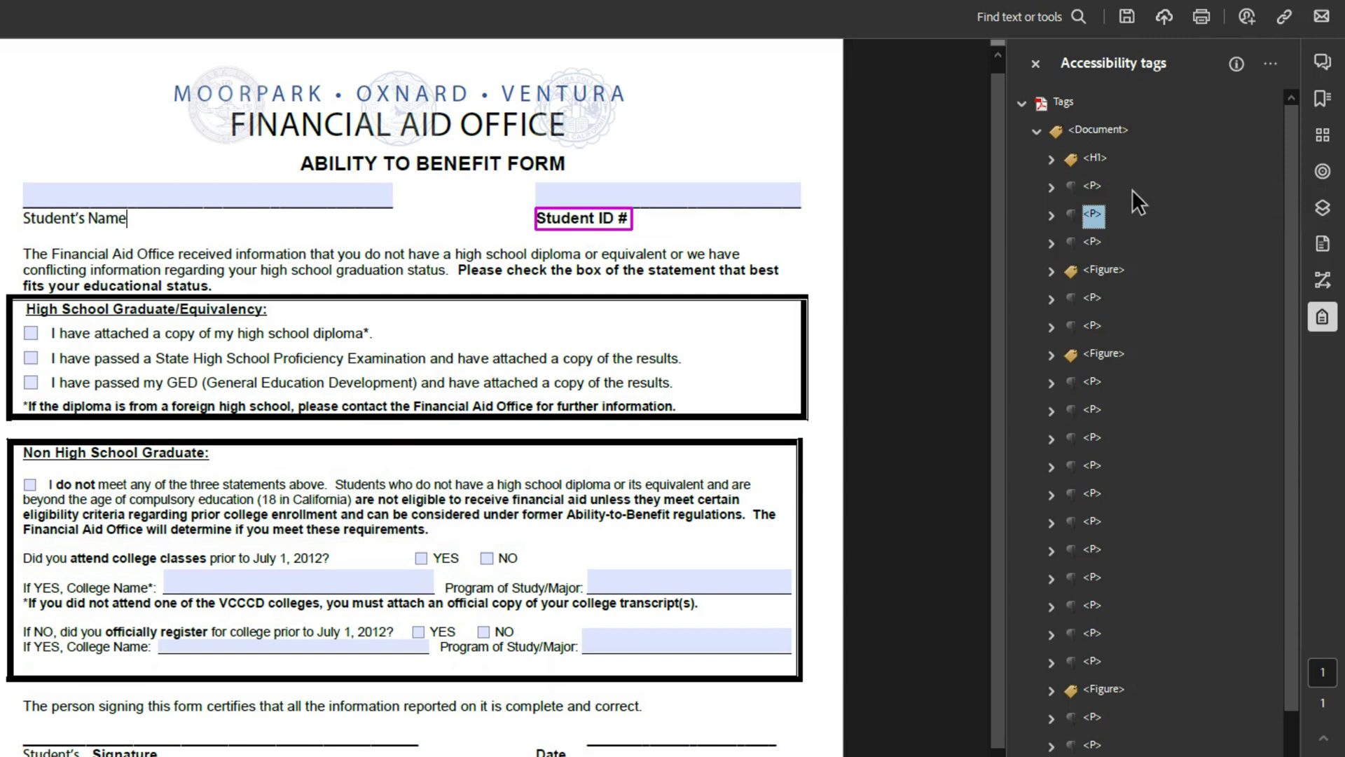
key(Up)
- Move the <Form> tag holding the Students Name and Student ID fields directly after the Student's Name <P> tag
scroll(1115, 561, down, 3)
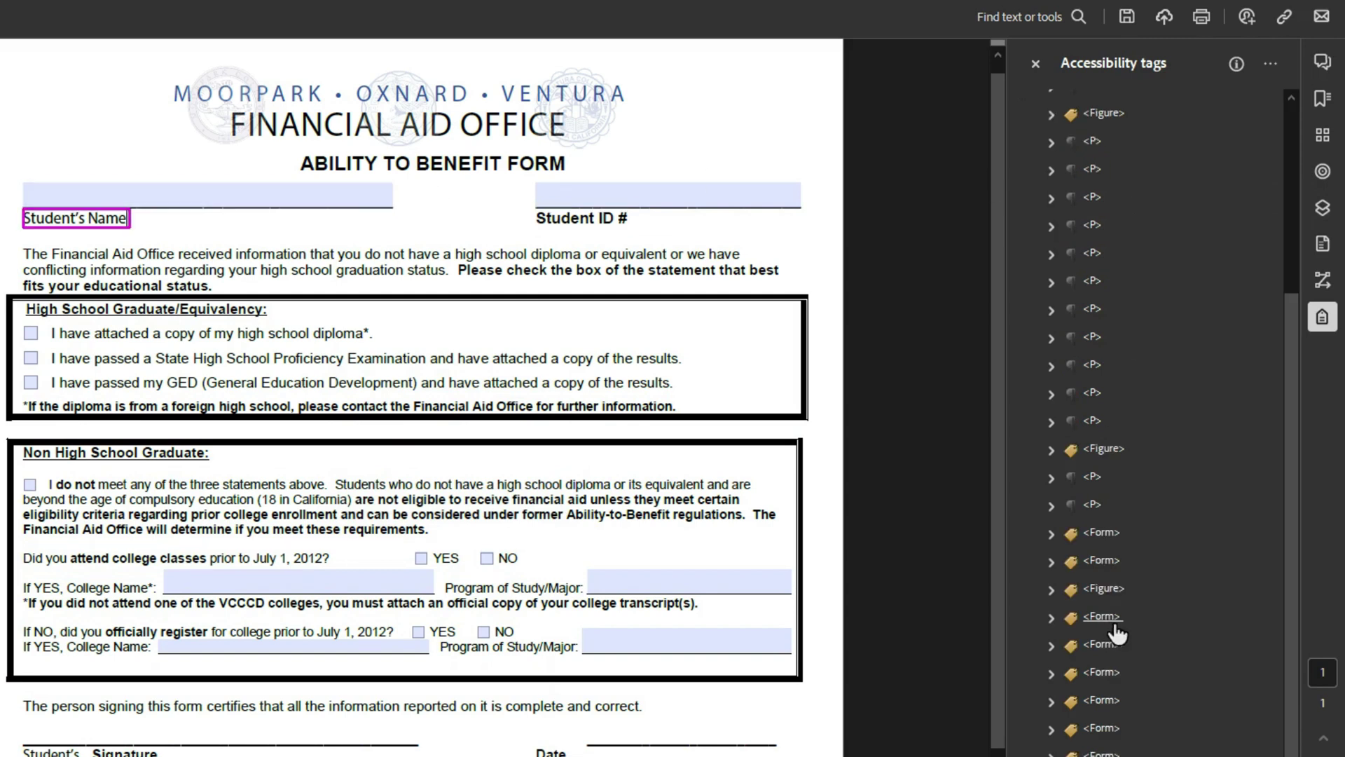
click(1104, 534)
key(Right)
key(Down)
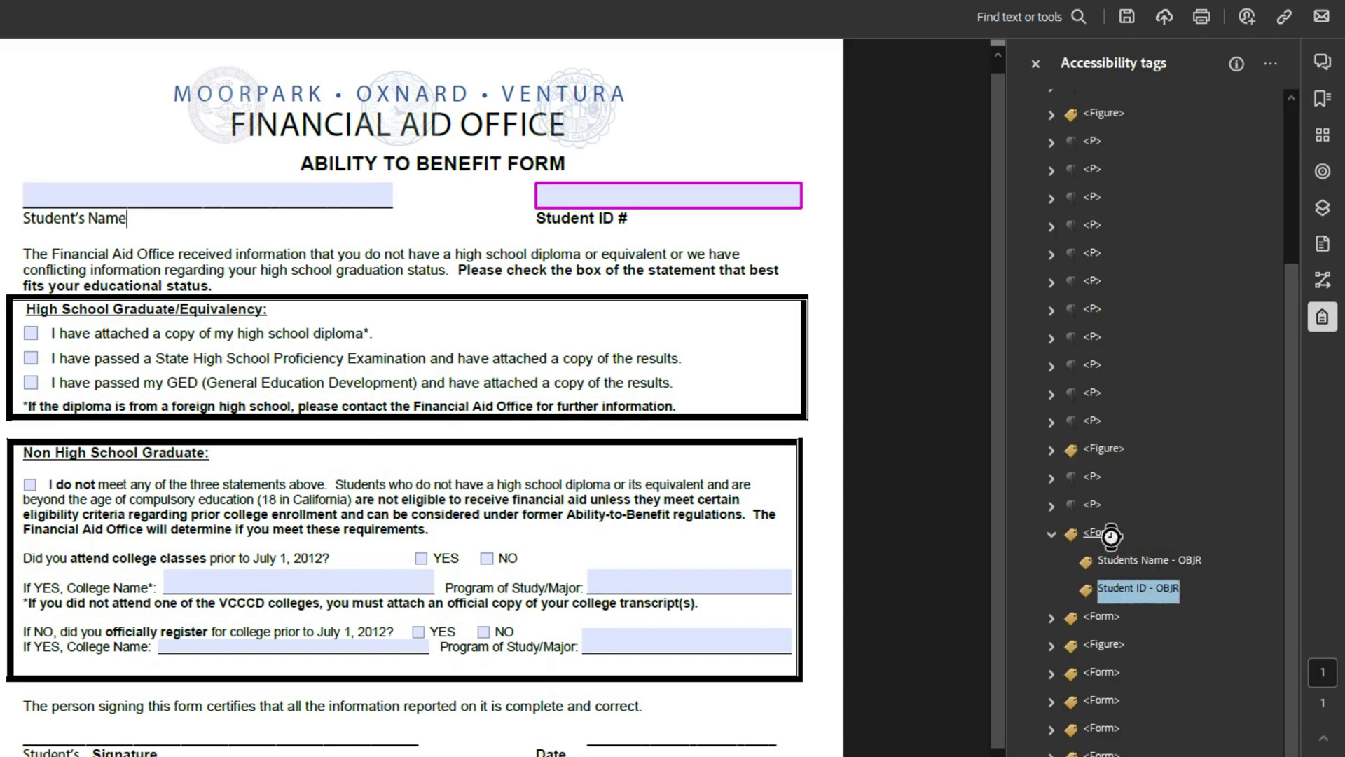
key(Up)
scroll(1147, 393, up, 3)
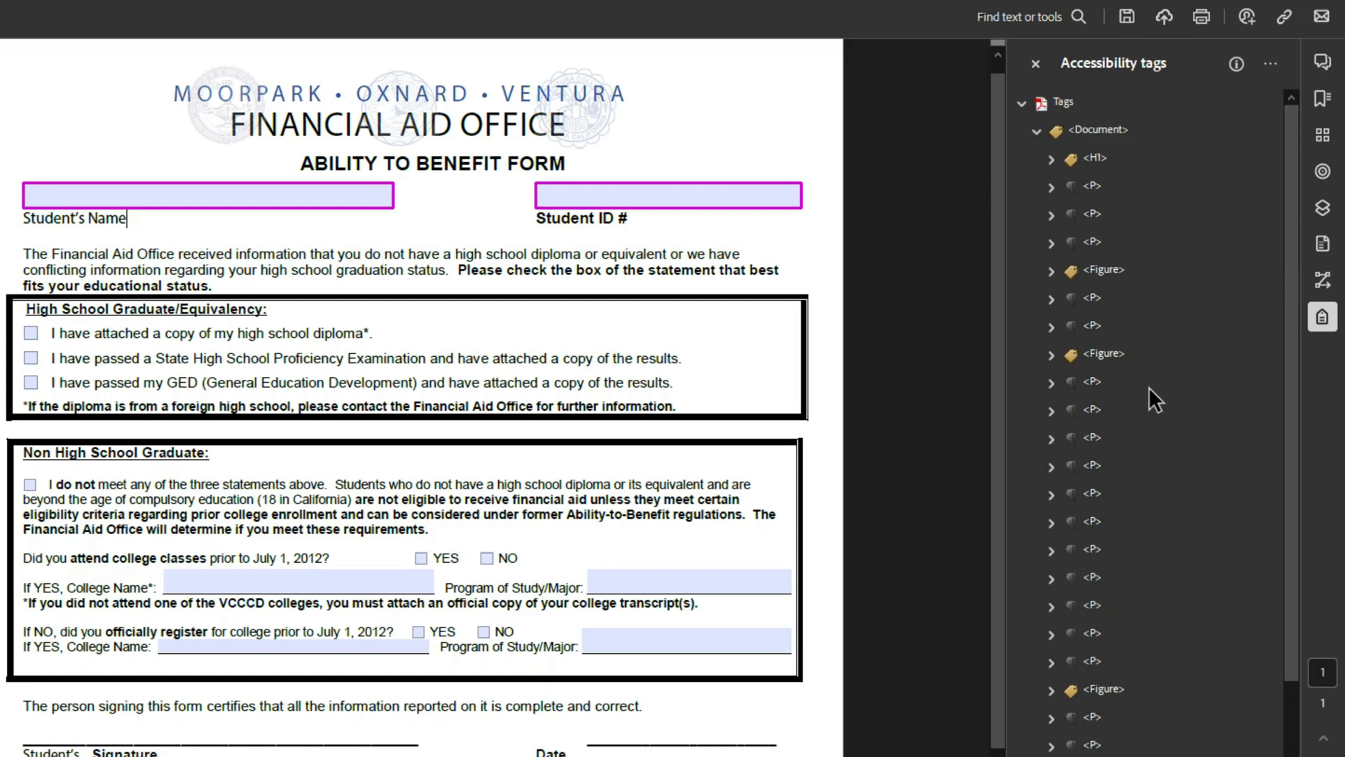
click(1098, 216)
click(1096, 191)
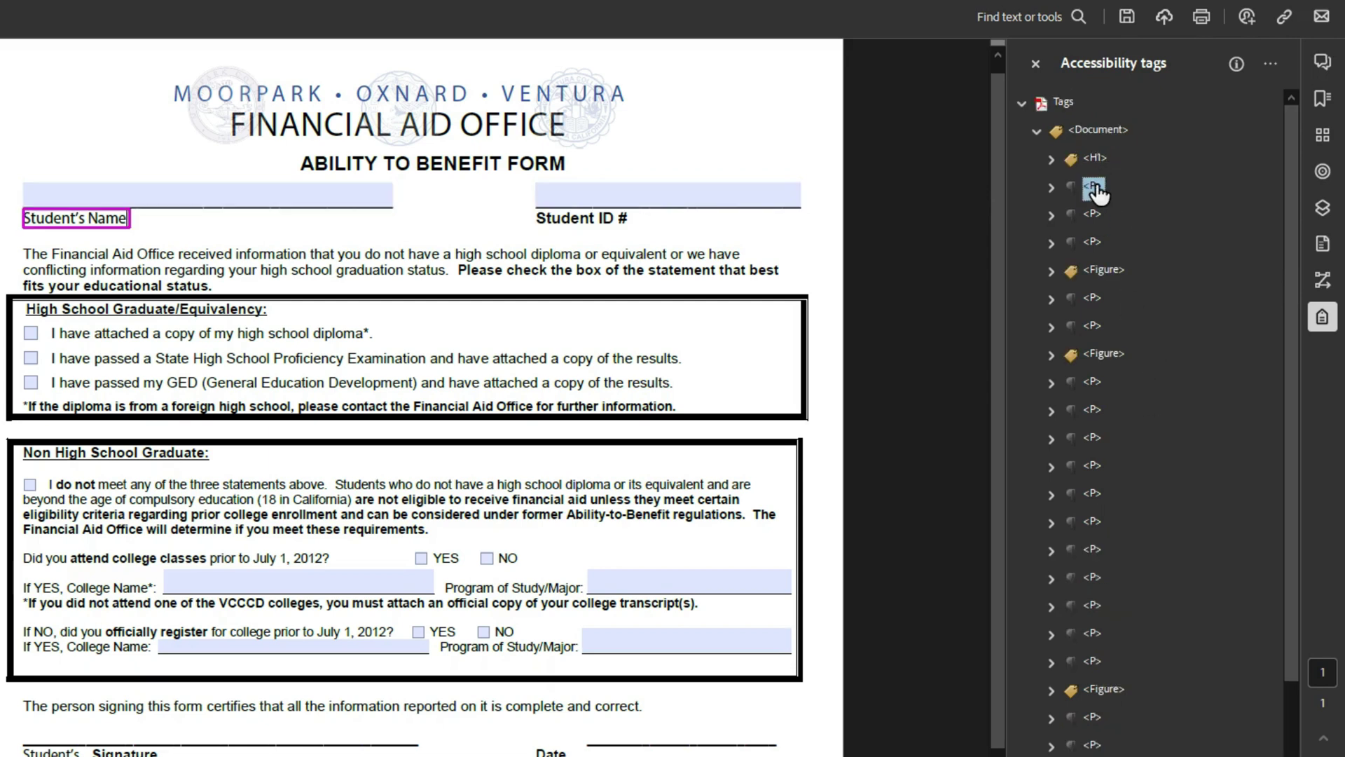
key(ctrl+v)
key(Down)
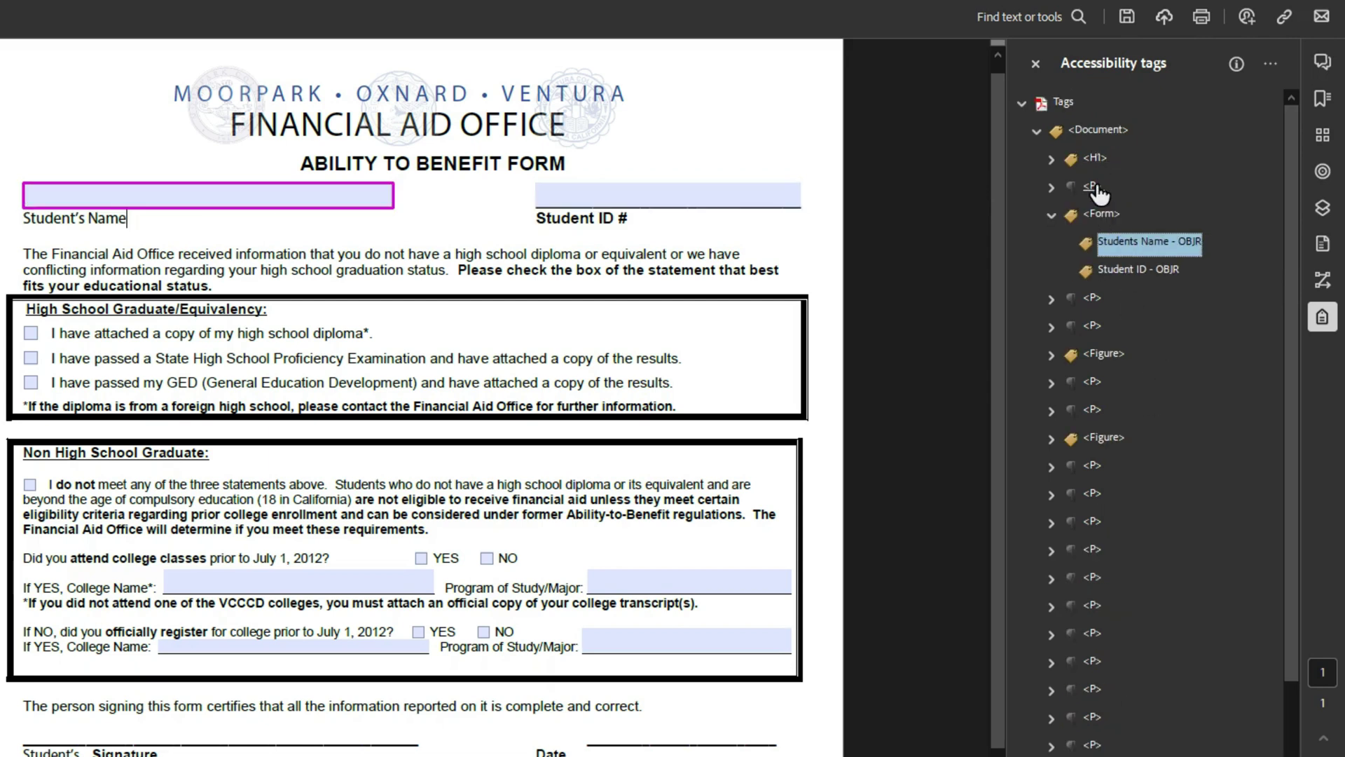
- Create a new <Form> tag beside the Student ID # label inside its <P> and move the Student ID - OBJR into it
click(1052, 188)
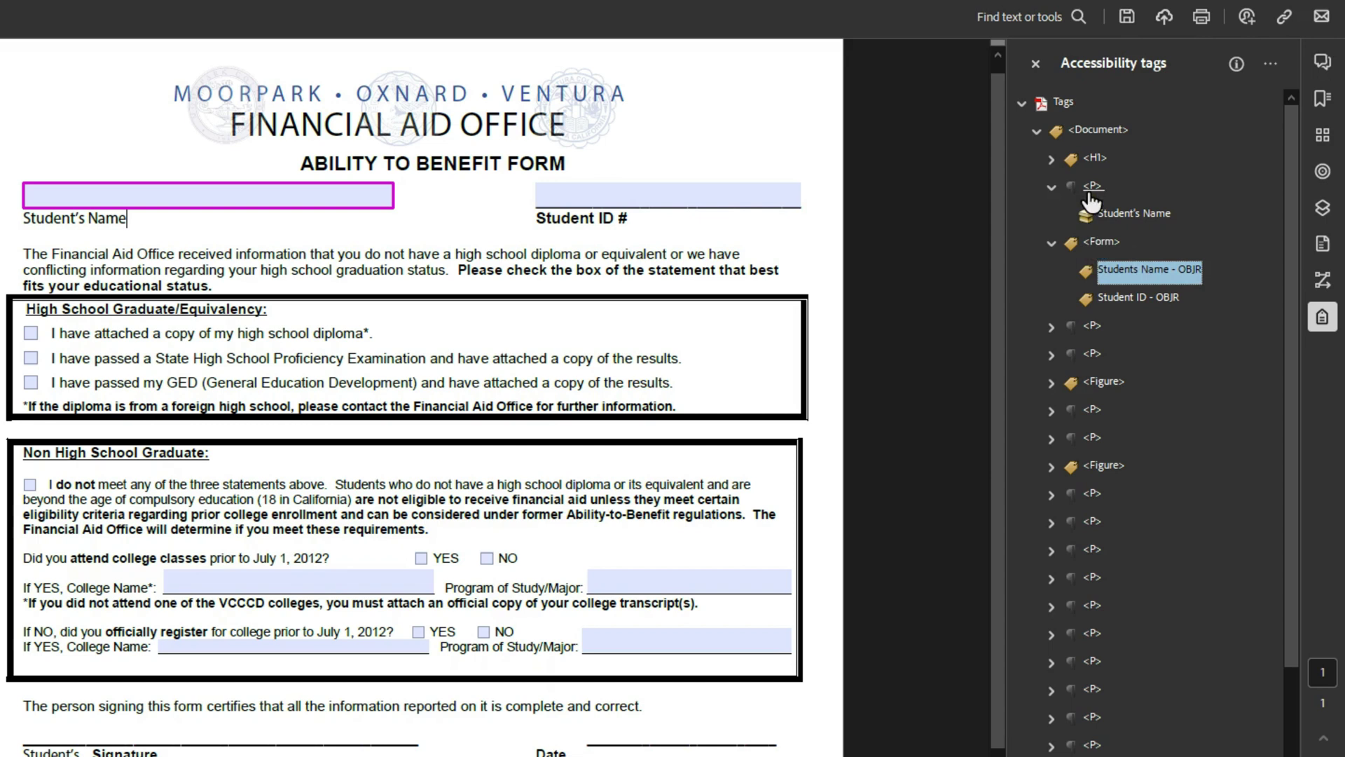
click(1111, 217)
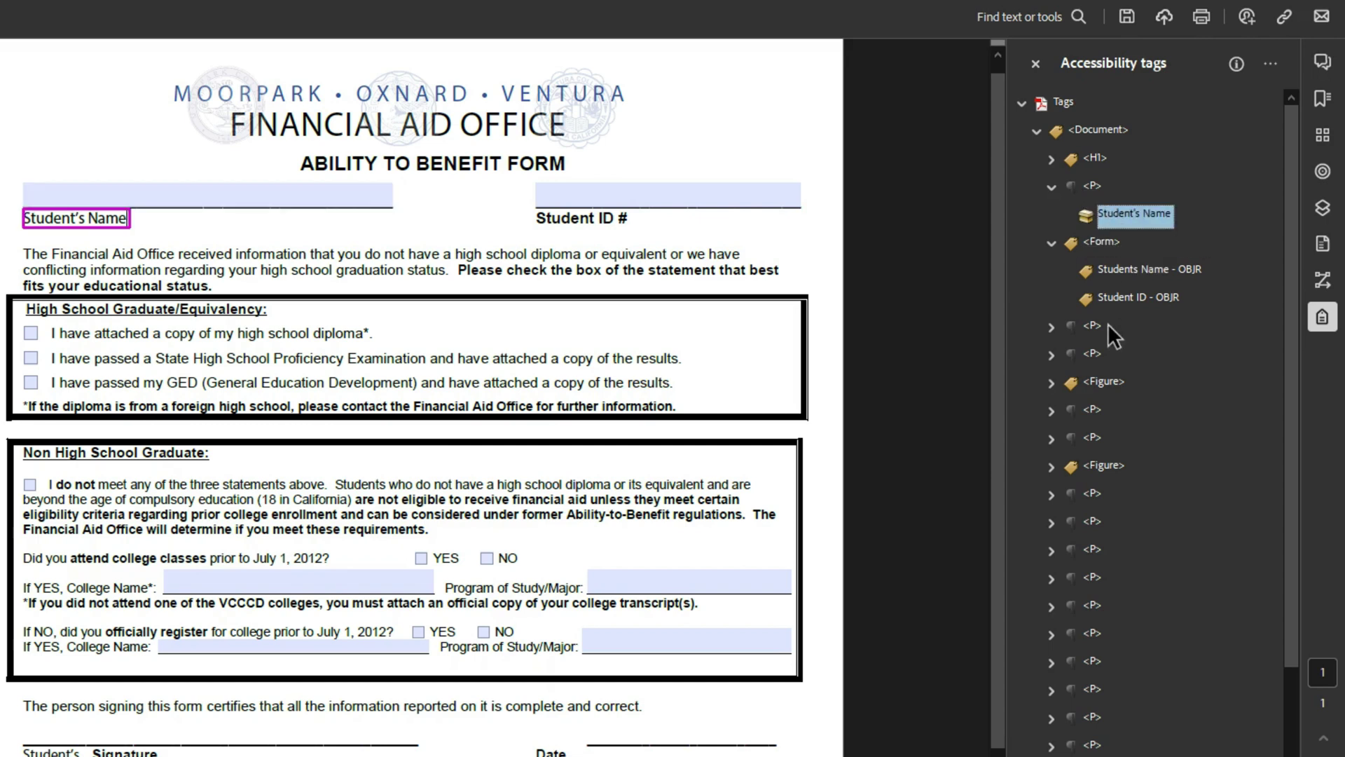
click(1044, 327)
right_click(1114, 356)
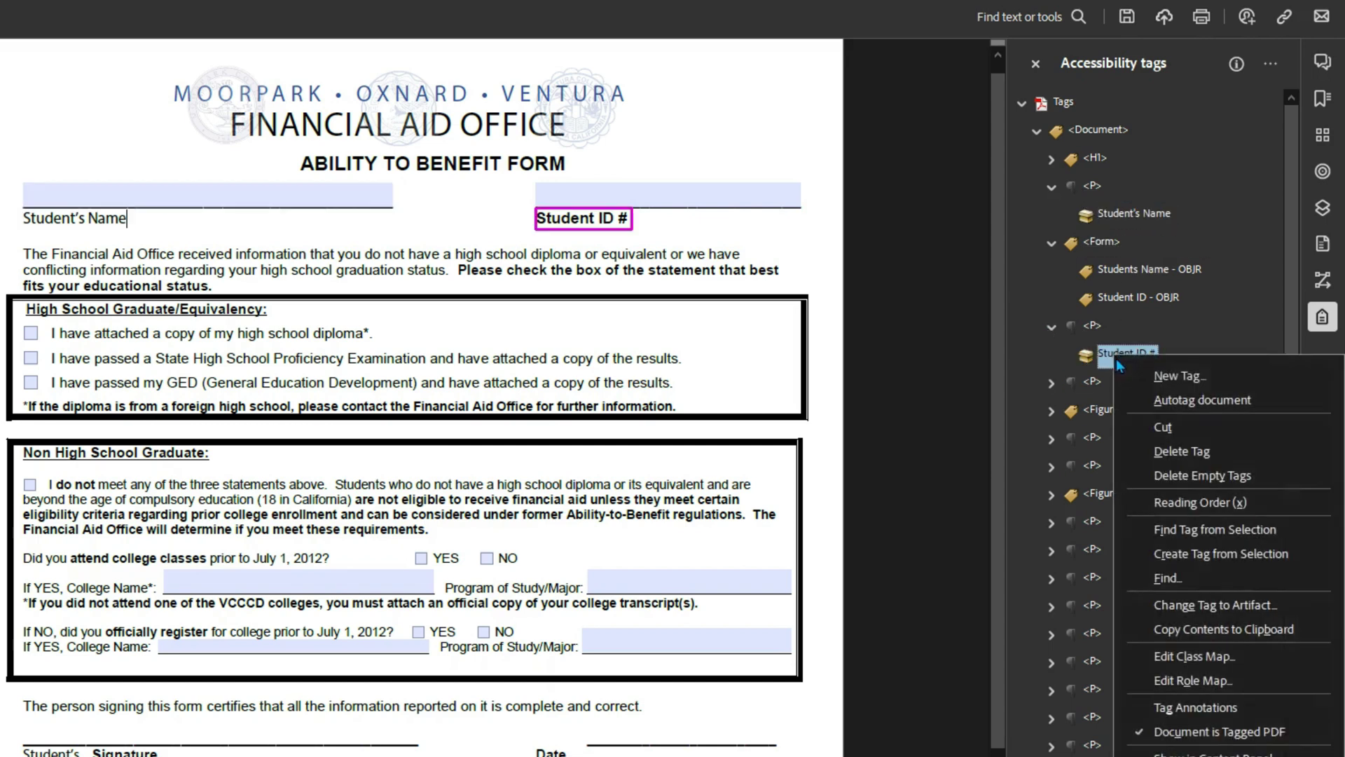
click(1196, 366)
text(Form)
key(Return)
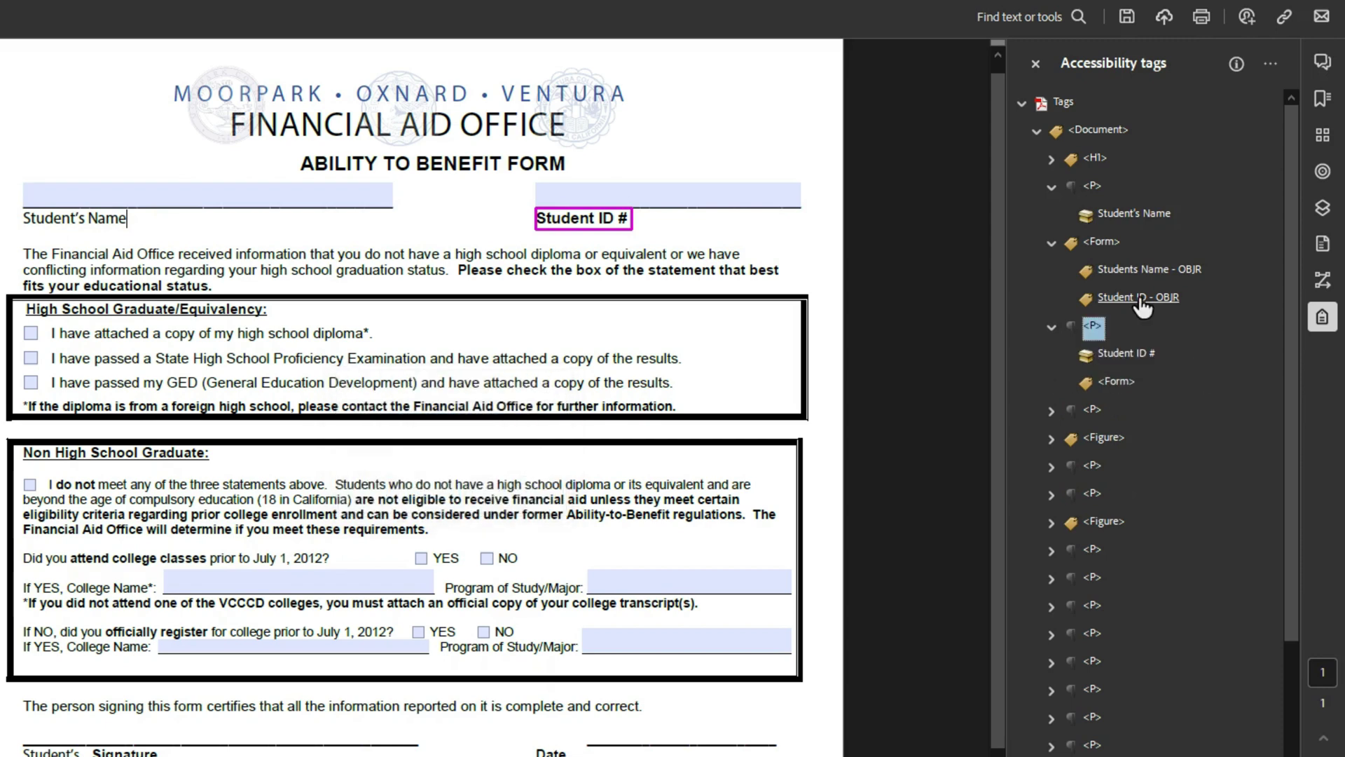
click(1135, 297)
drag(1135, 301, 1121, 378)
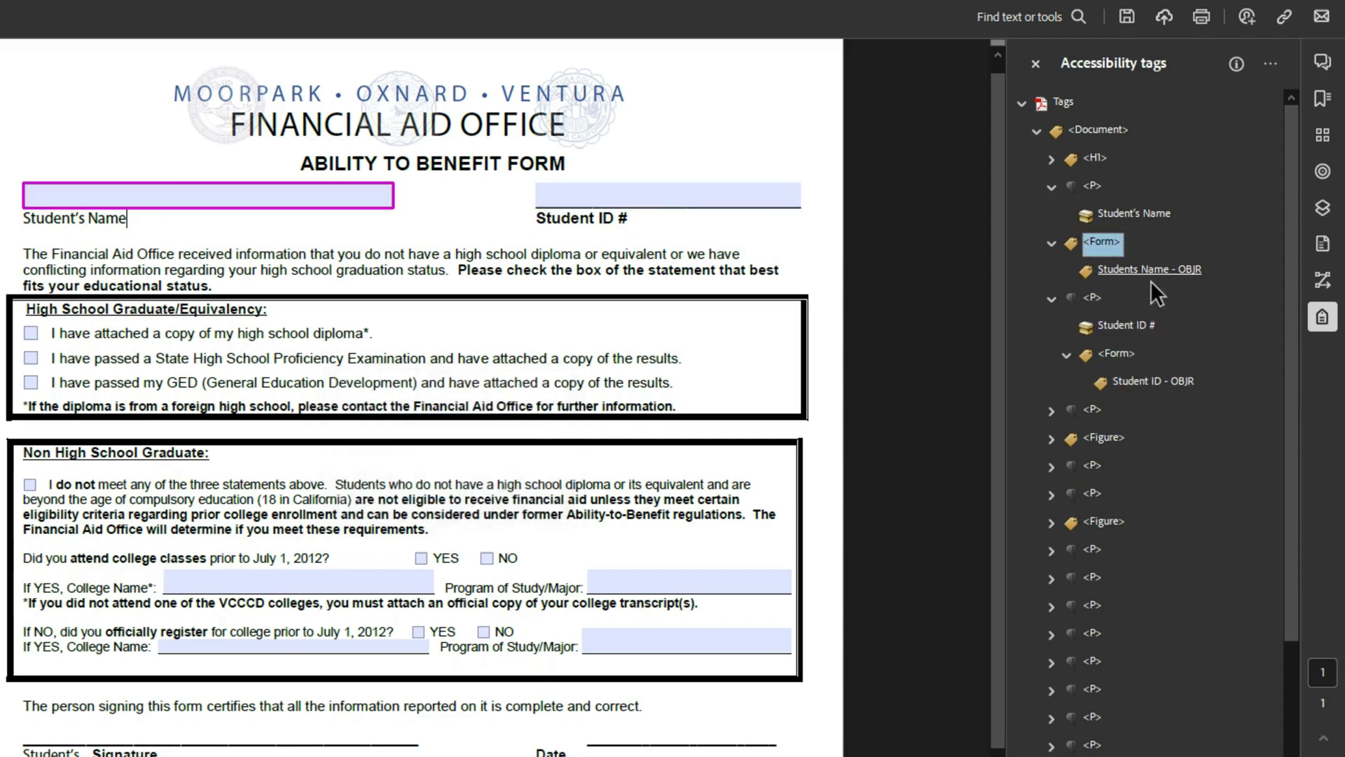
- Nest the <Form> tag with the Students Name field inside the Student's Name <P> tag and collapse that paragraph
mouse_move(1091, 204)
mouse_down()
mouse_move(1092, 181)
mouse_move(1096, 229)
mouse_move(1096, 188)
mouse_up()
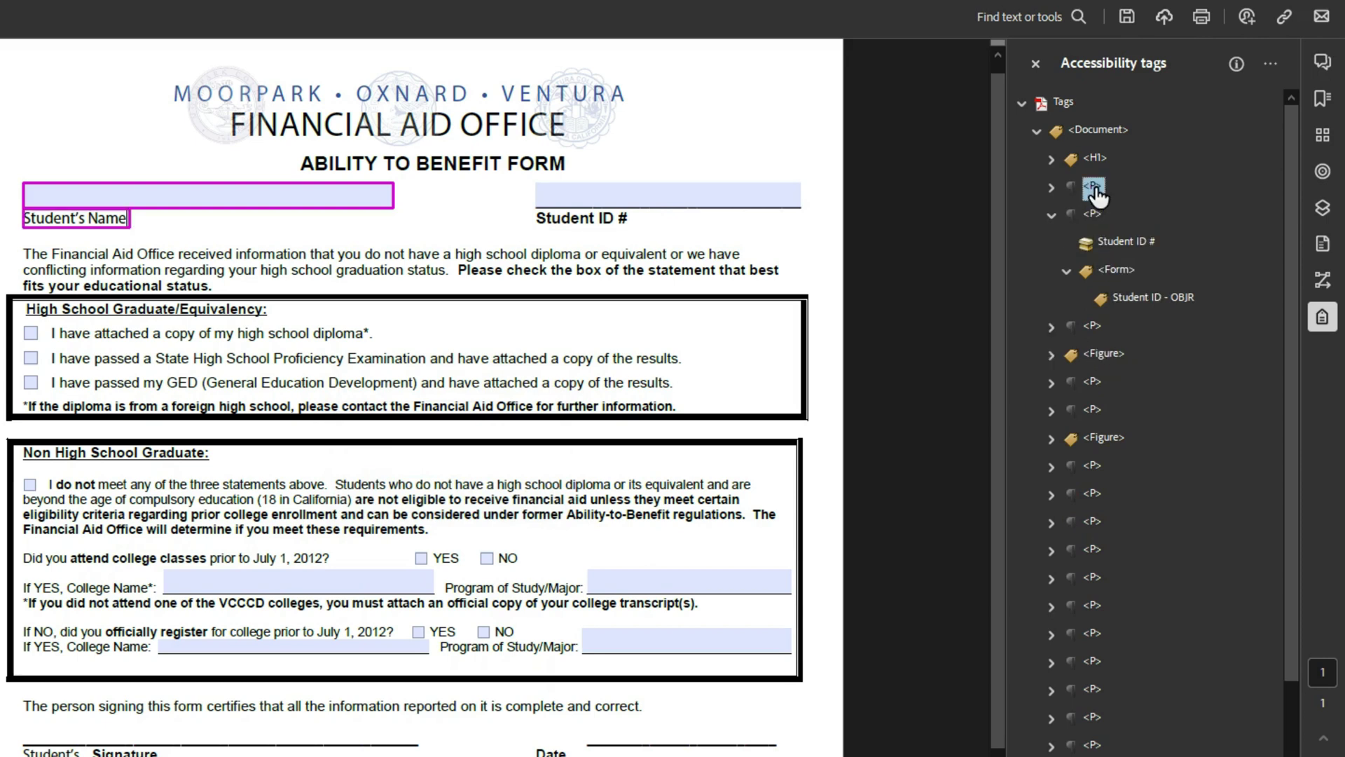
key(Down)
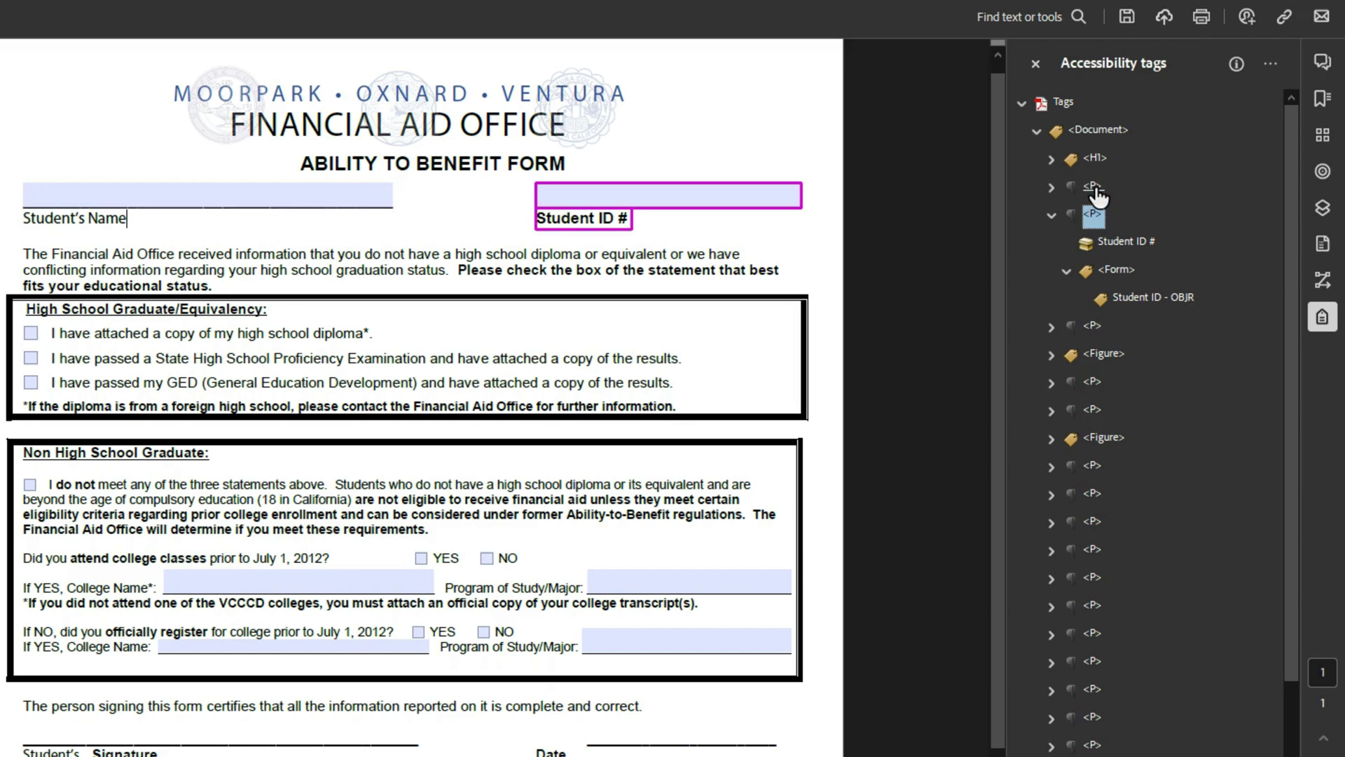
key(Up)
key(Right)
key(Down)
key(Up)
key(Left)
- Check the contents of the Student ID # paragraph and the introductory paragraph tags, collapsing each one
key(Down)
key(Right)
key(Left)
key(Left)
key(Down)
key(Right)
key(Right)
key(Left)
key(Left)
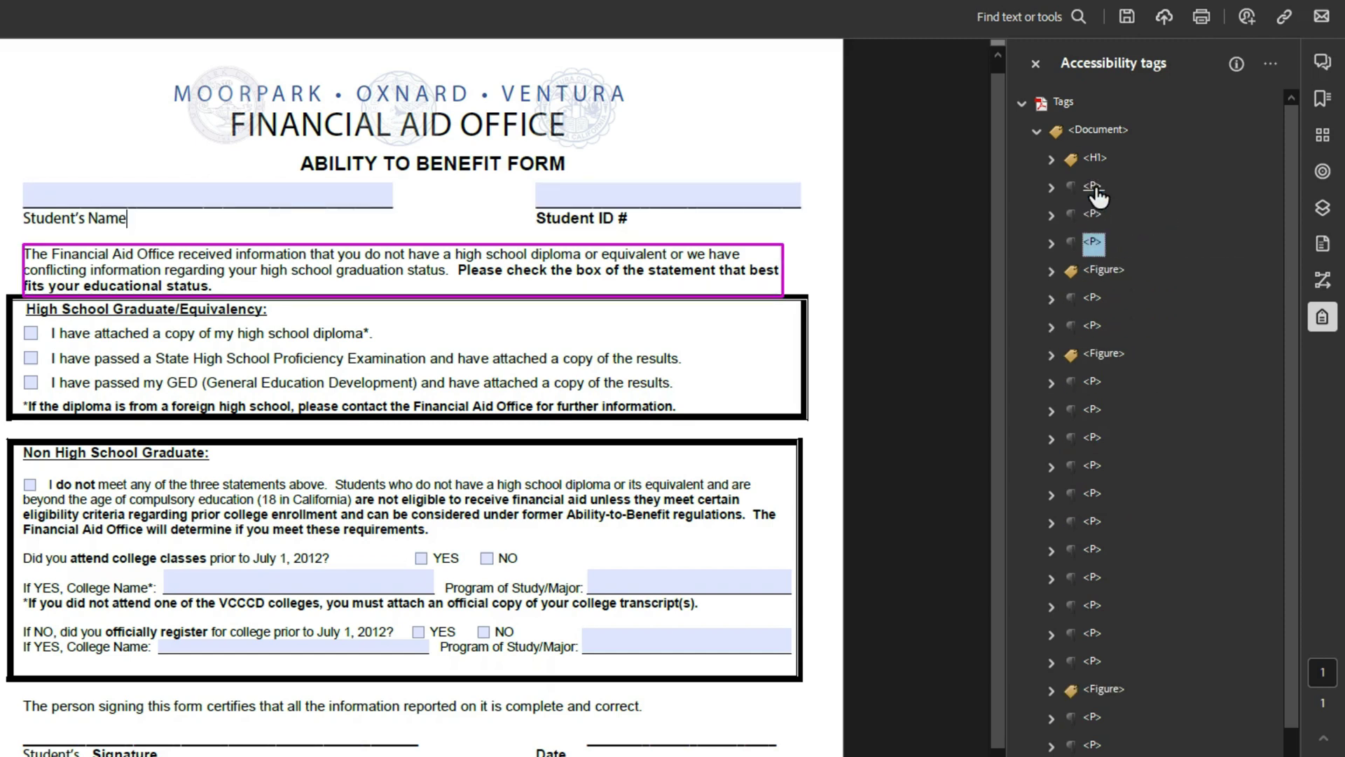
- Change the PathPath content in the <Figure> tag above the High School Graduate/Equivalency heading to an artifact
key(Down)
key(Right)
key(Right)
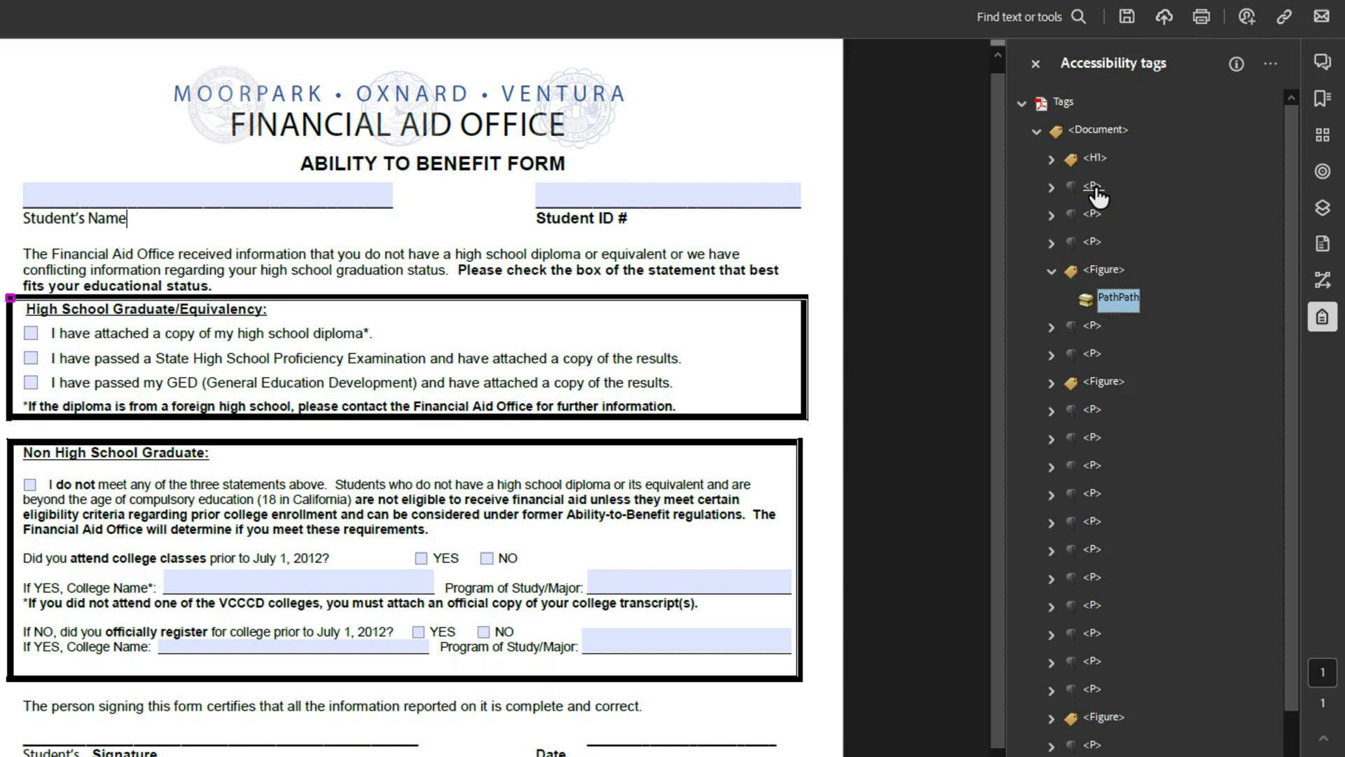
right_click(1117, 304)
click(1246, 554)
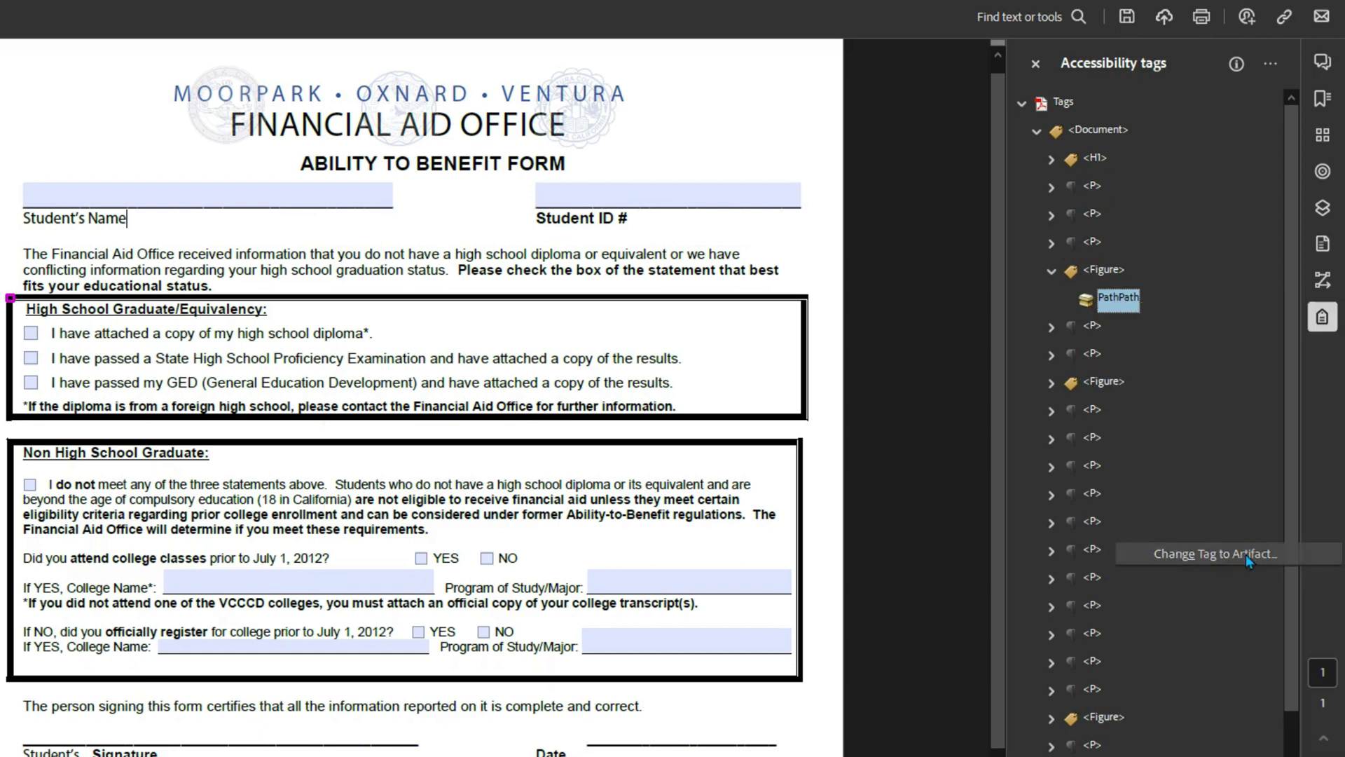
click(432, 527)
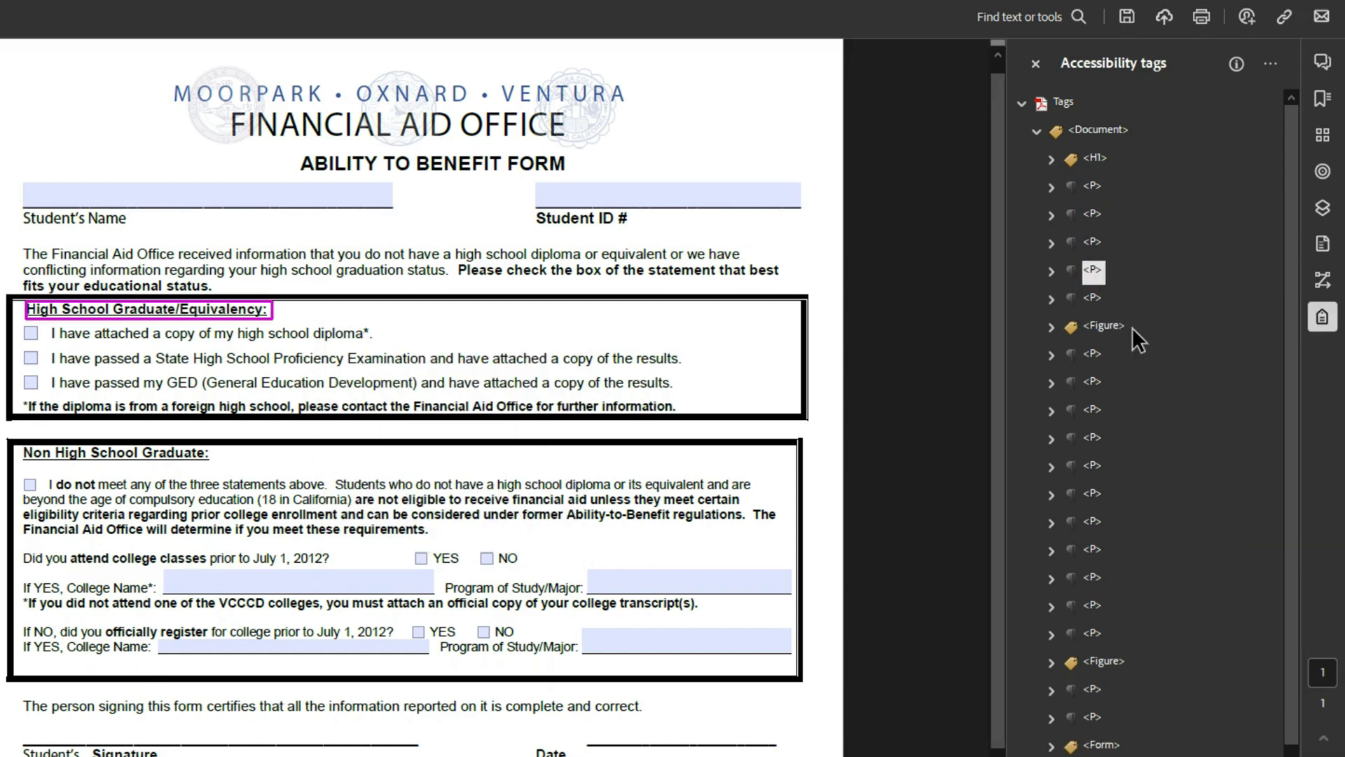
- Change the High School Graduate/Equivalency heading's tag from <P> to <H2>
click(1094, 301)
click(1094, 275)
click(1094, 273)
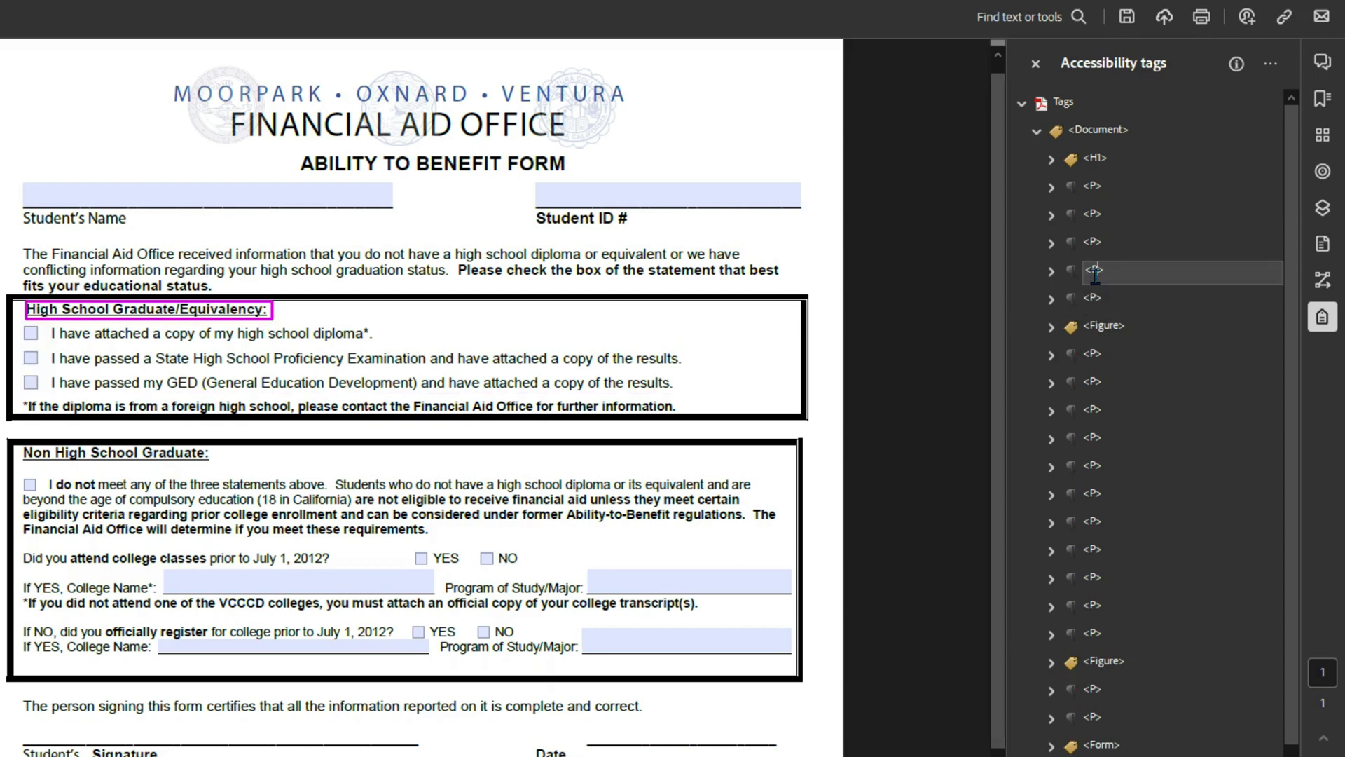
text(<H2>)
key(Return)
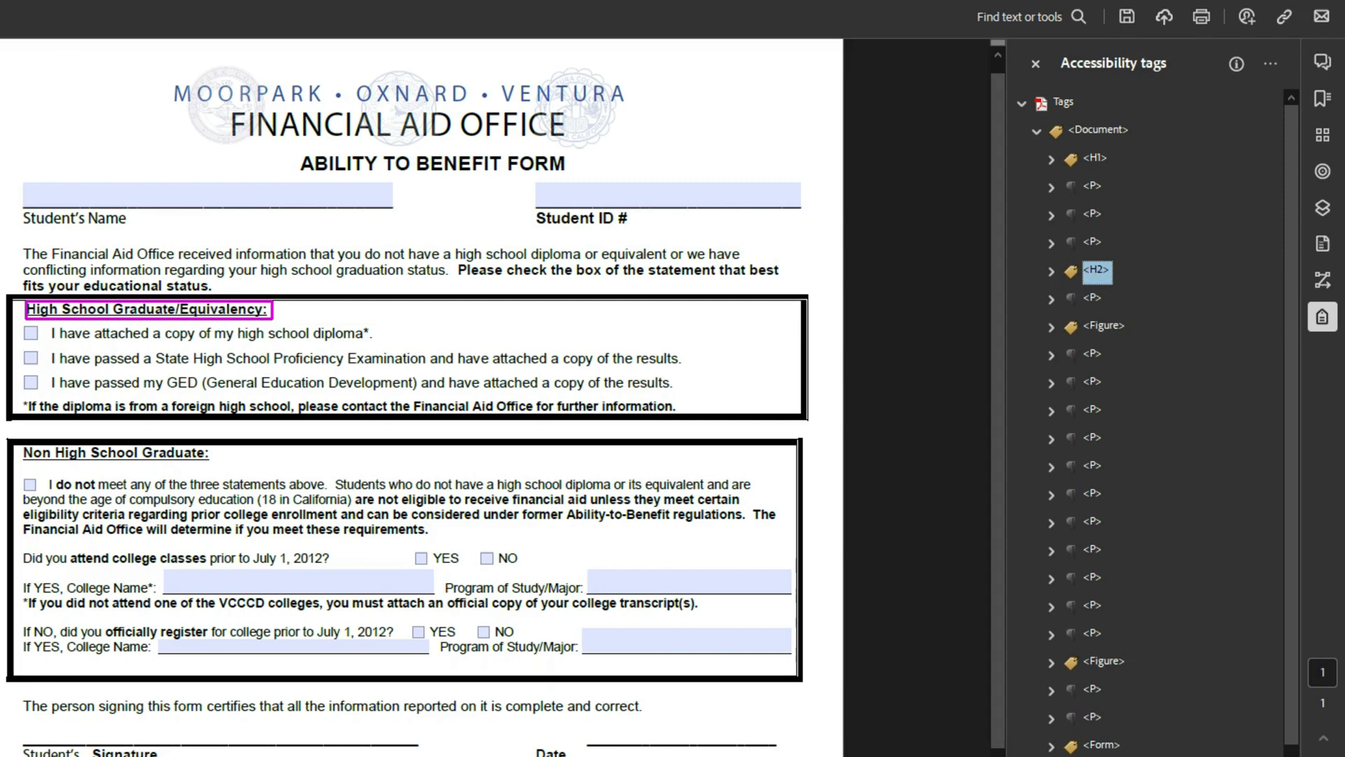
- Save the PDF to the Desktop folder on the computer
key(ctrl+shift+s)
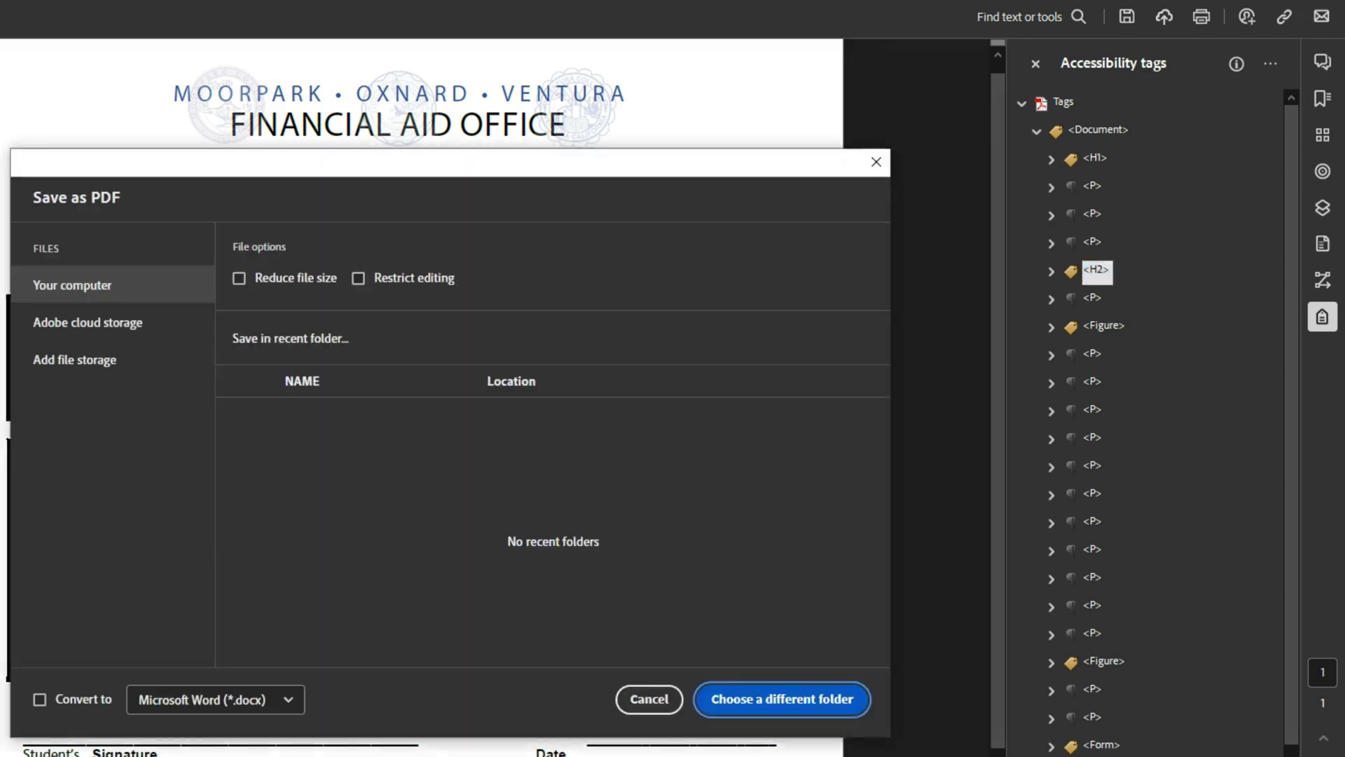
click(782, 698)
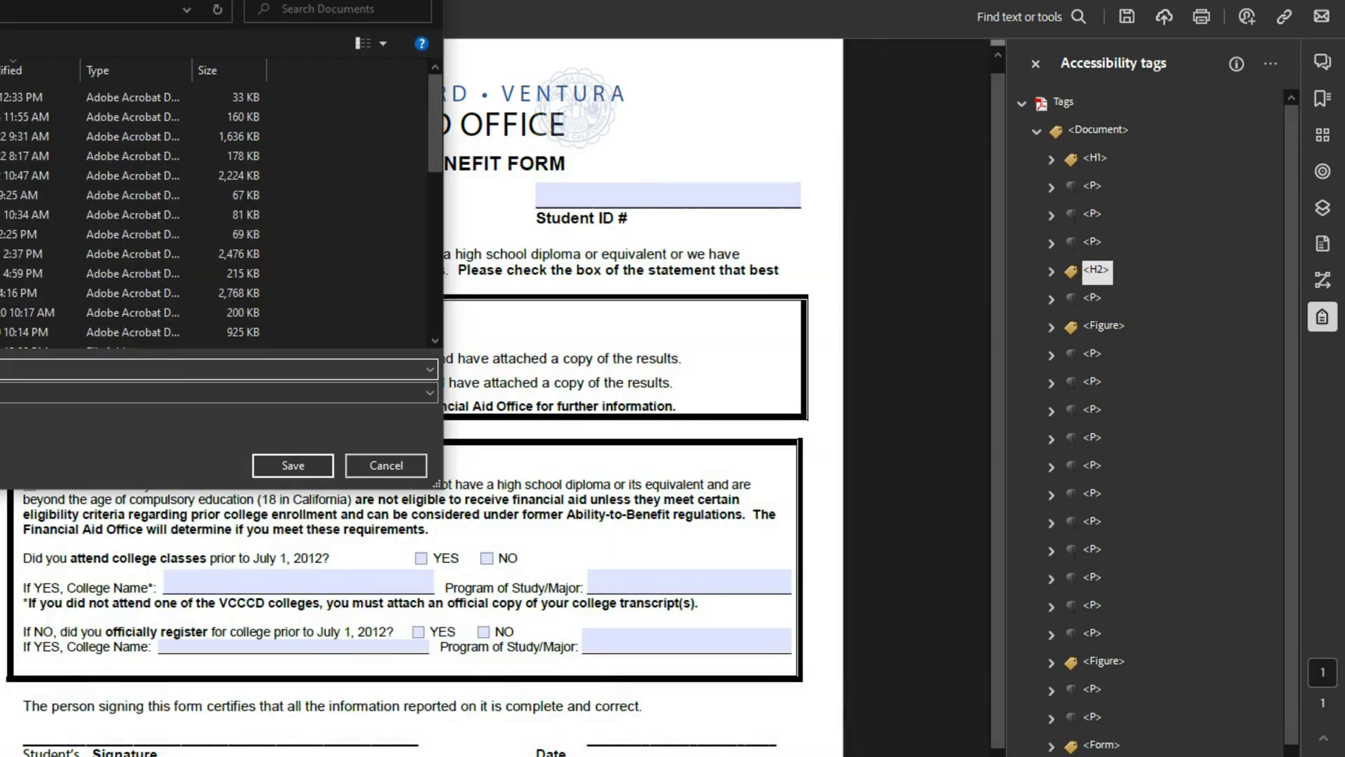
drag(0, 0, 156, 276)
key(BackSpace)
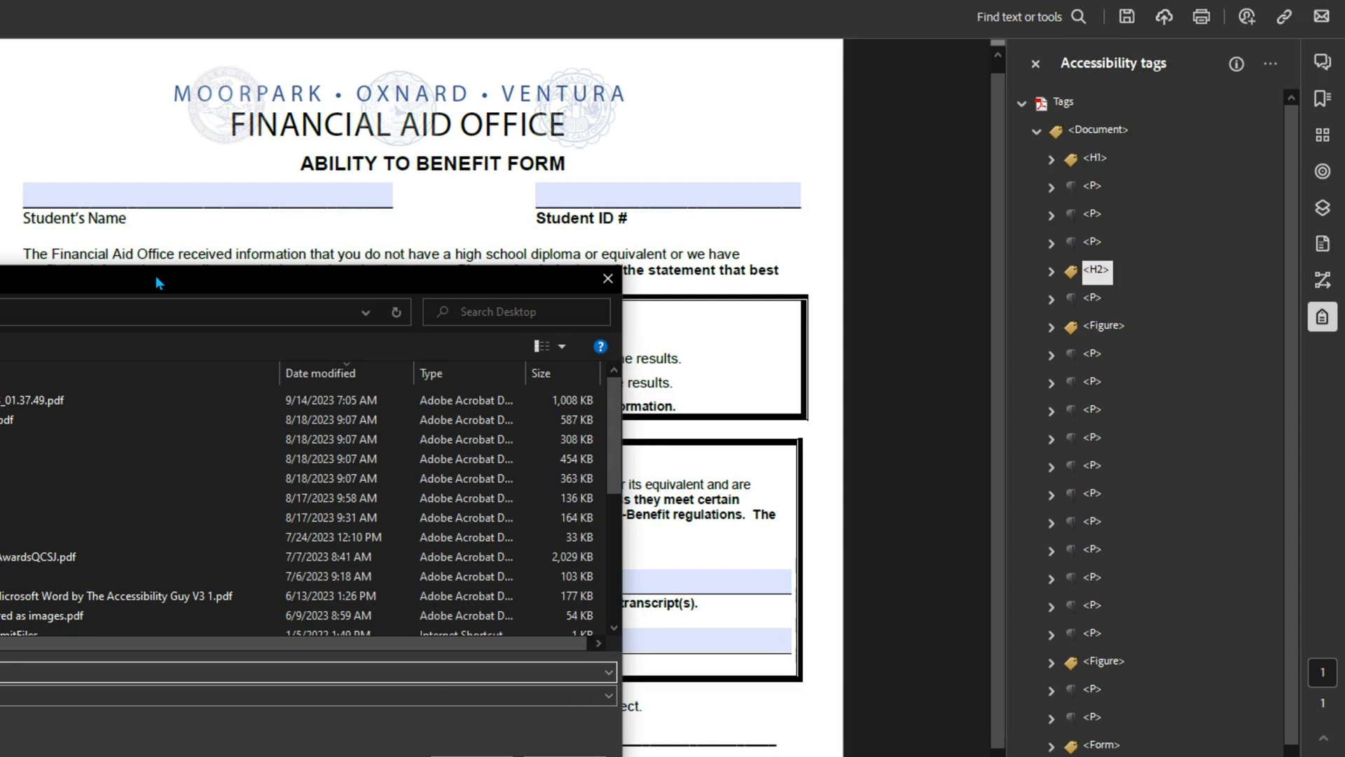
key(Return)
- Examine the tags of the checkbox statements, their nested <Figure> and the foreign high school note
click(1090, 306)
key(Right)
key(Right)
key(Right)
key(Right)
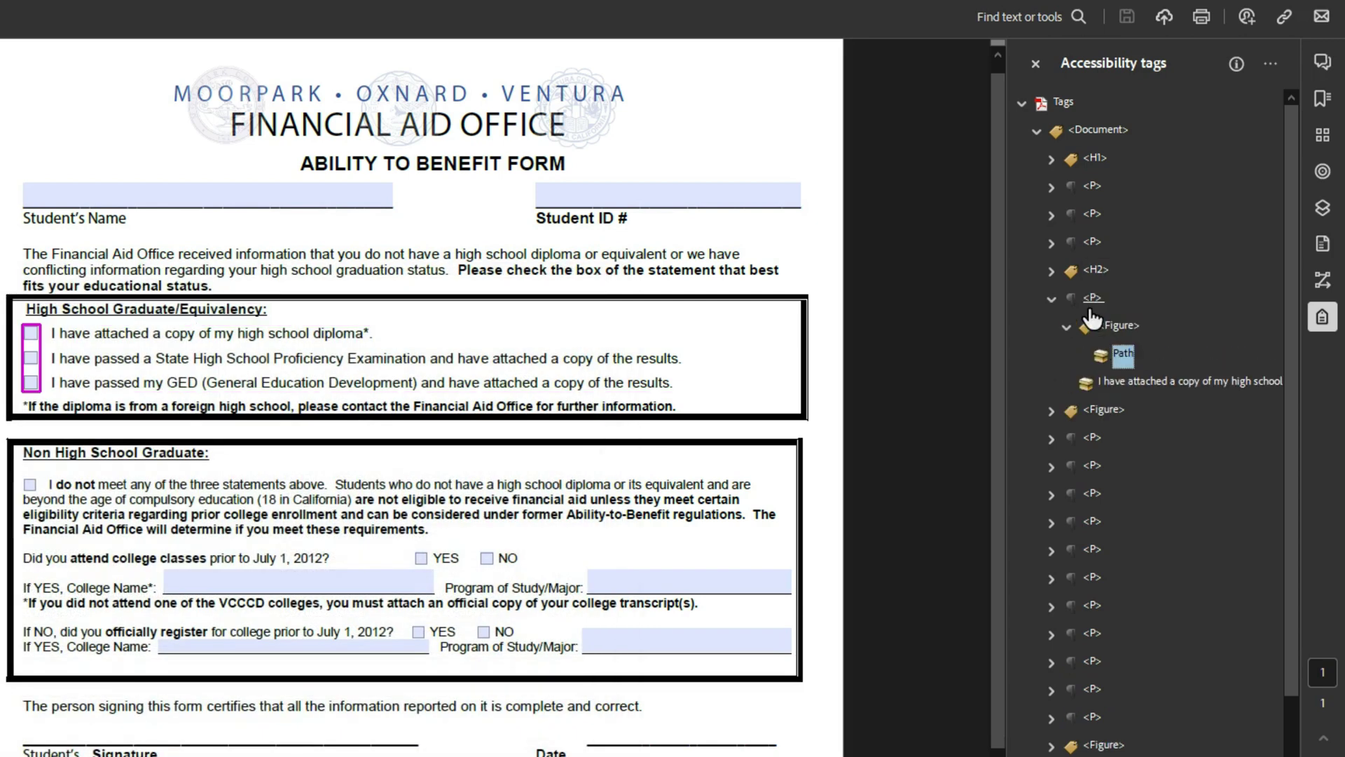
key(Down)
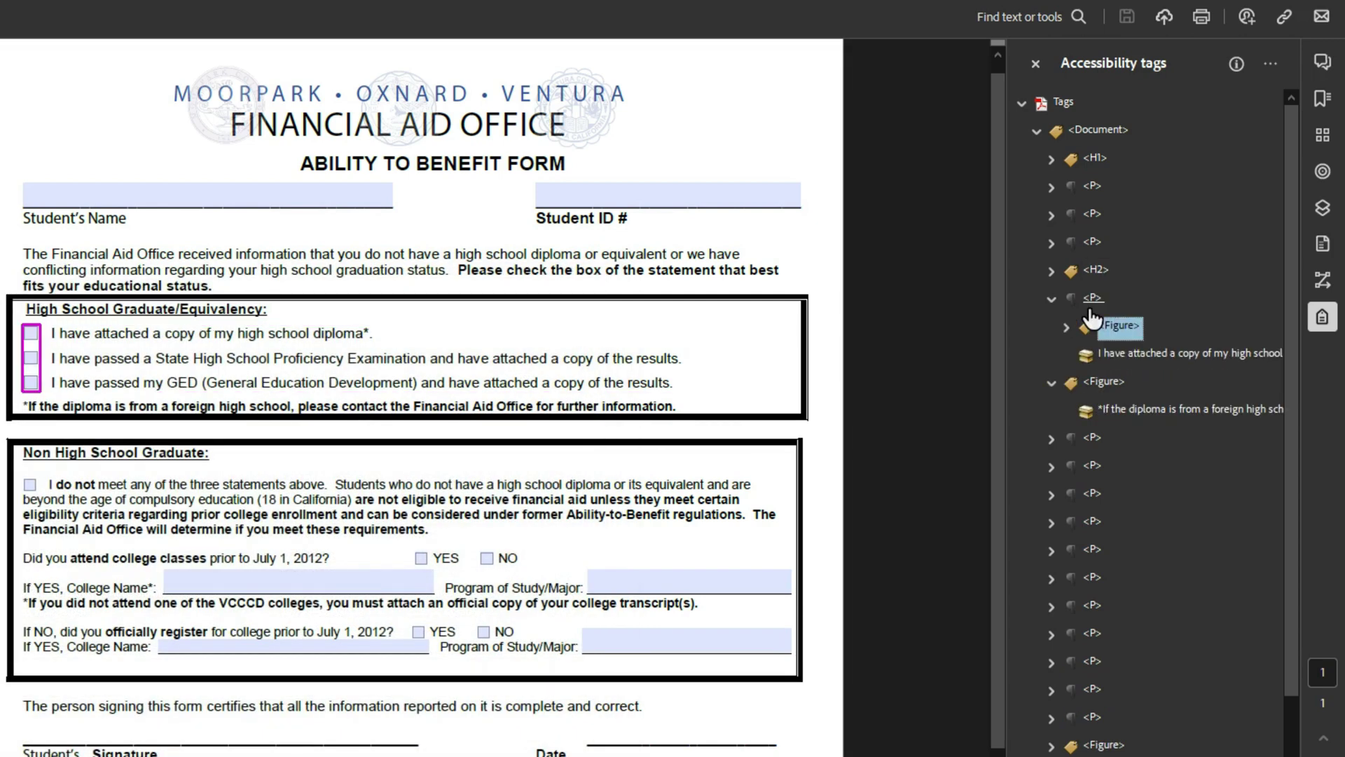
key(Left)
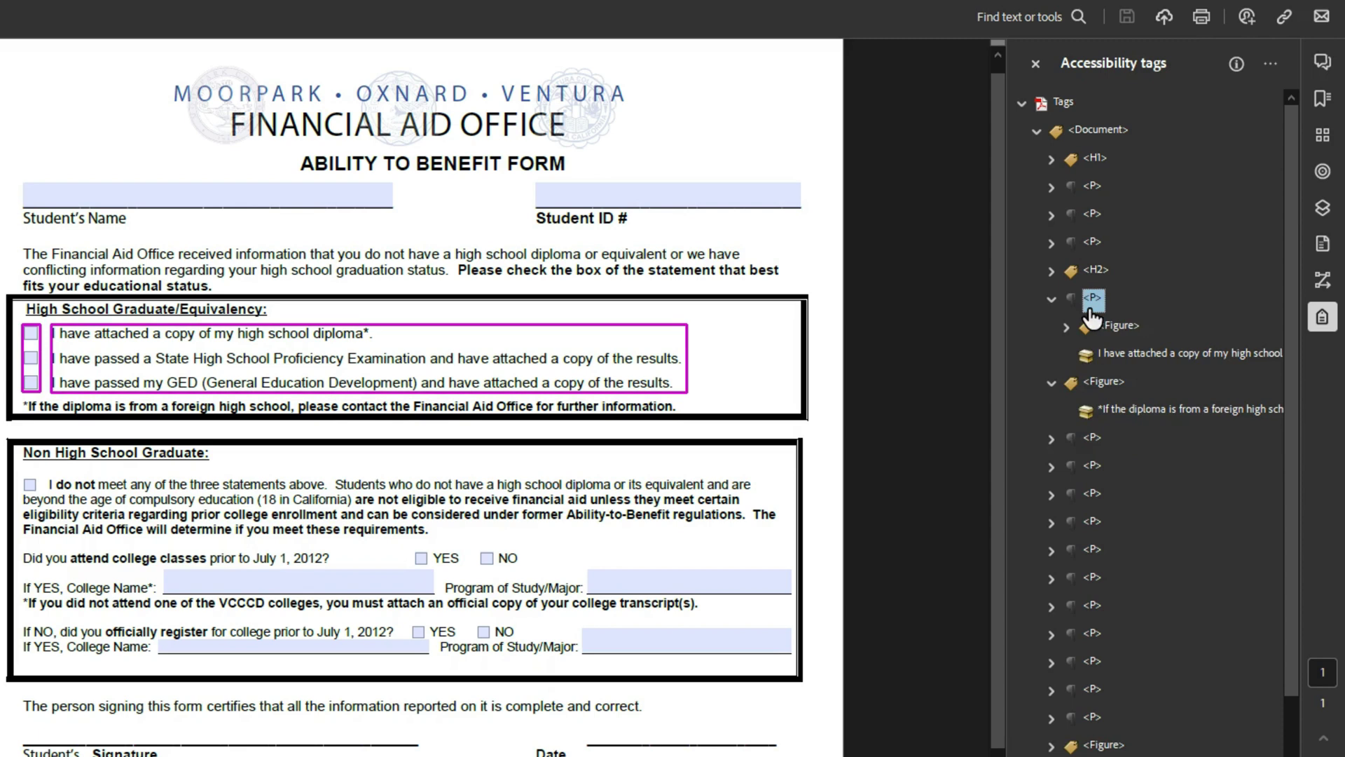
key(Right)
key(Right)
key(Right)
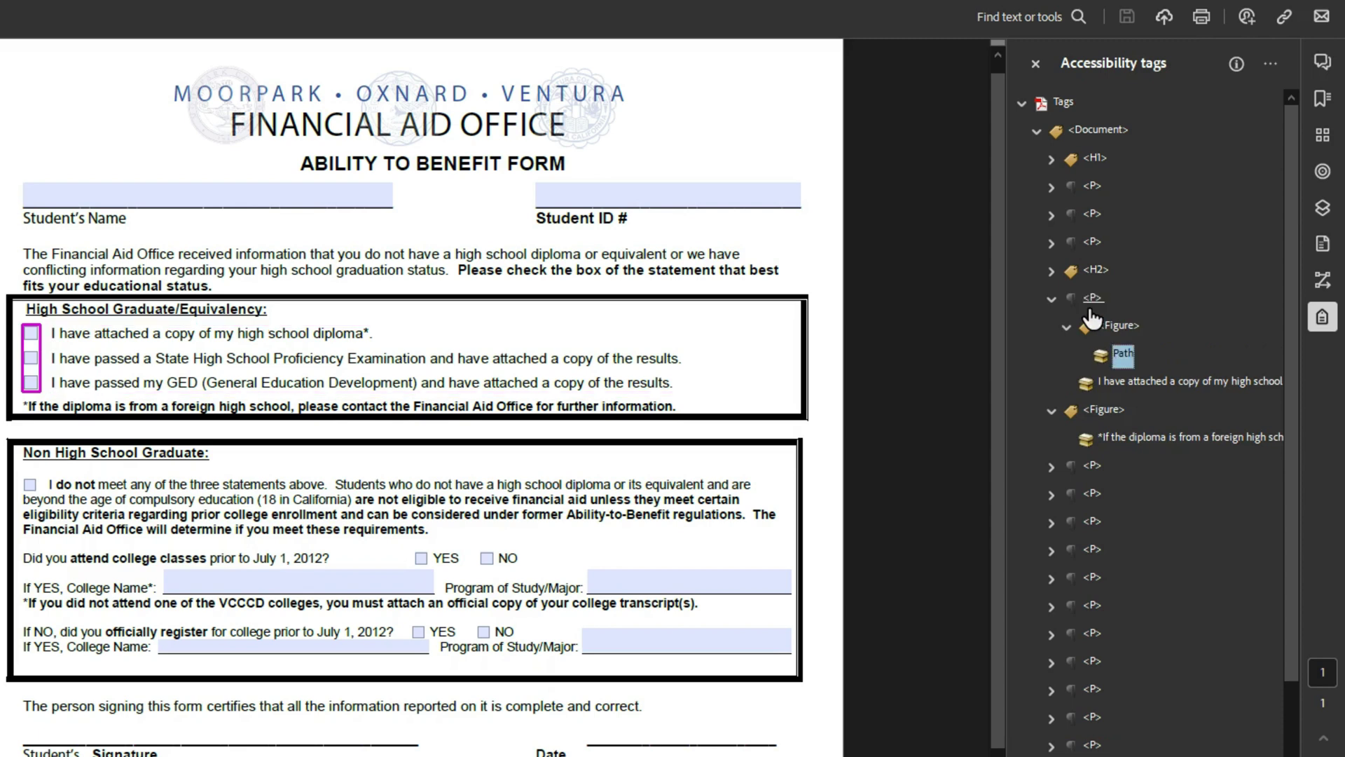
click(1109, 448)
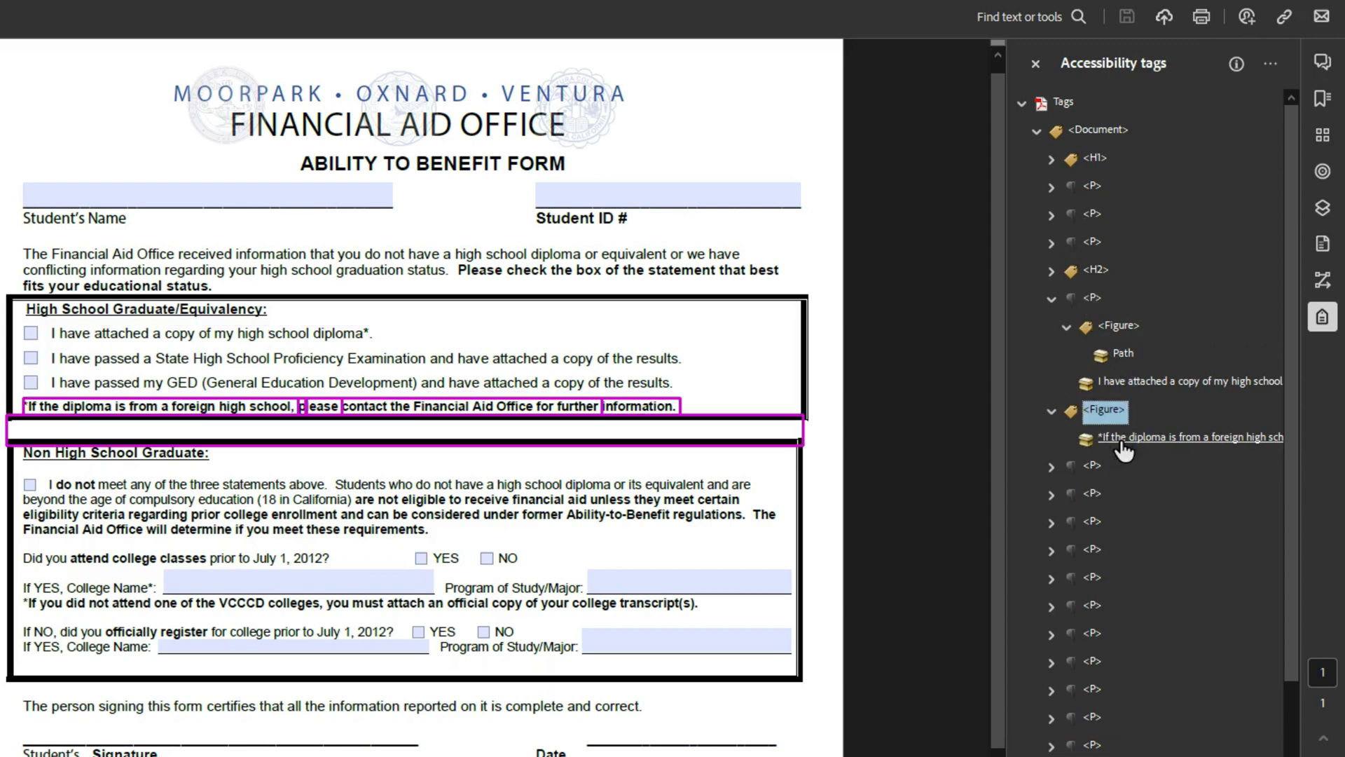
- Change the Path content in the <Figure> nested in the checkbox statements paragraph to an artifact
click(1095, 300)
click(1123, 354)
right_click(1124, 356)
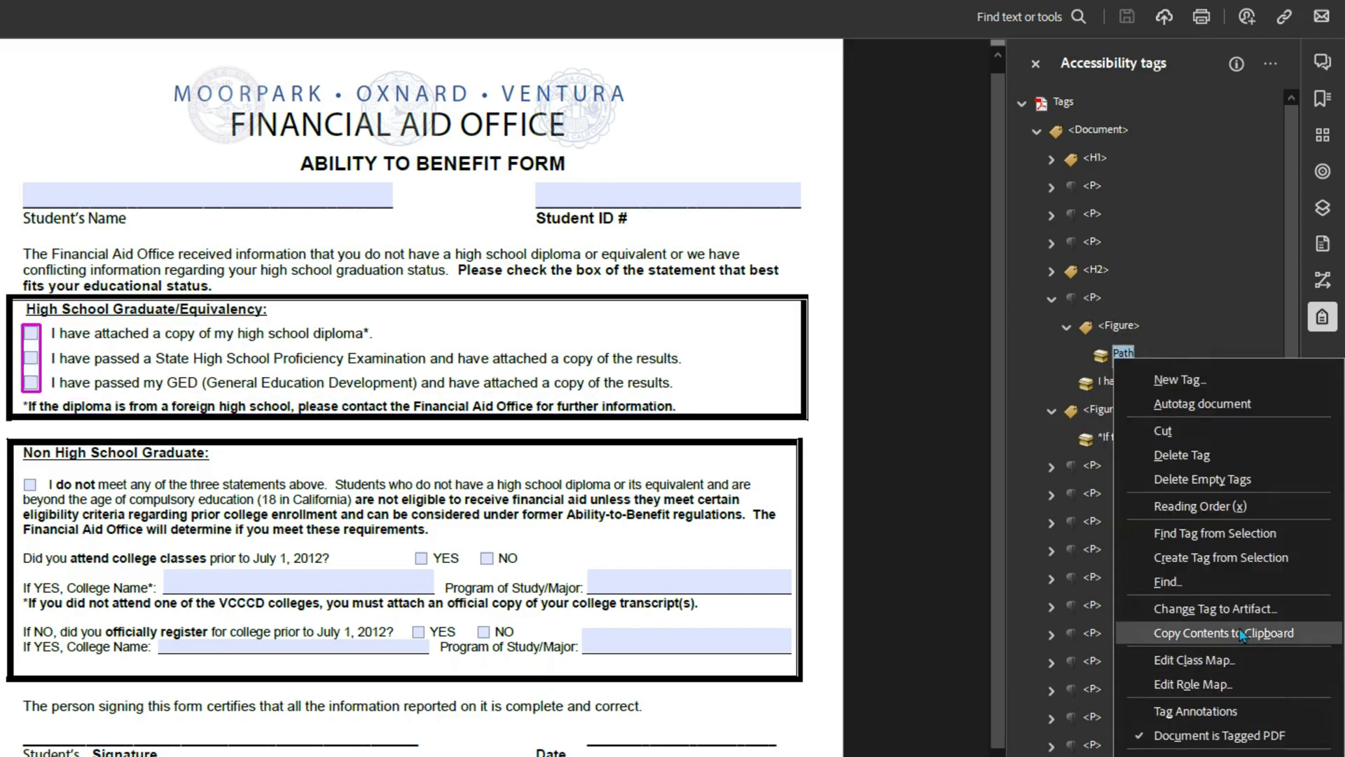
click(1191, 608)
click(418, 524)
- Create three new empty <P> tags directly after the paragraph that holds the high school checkbox statements
click(1095, 298)
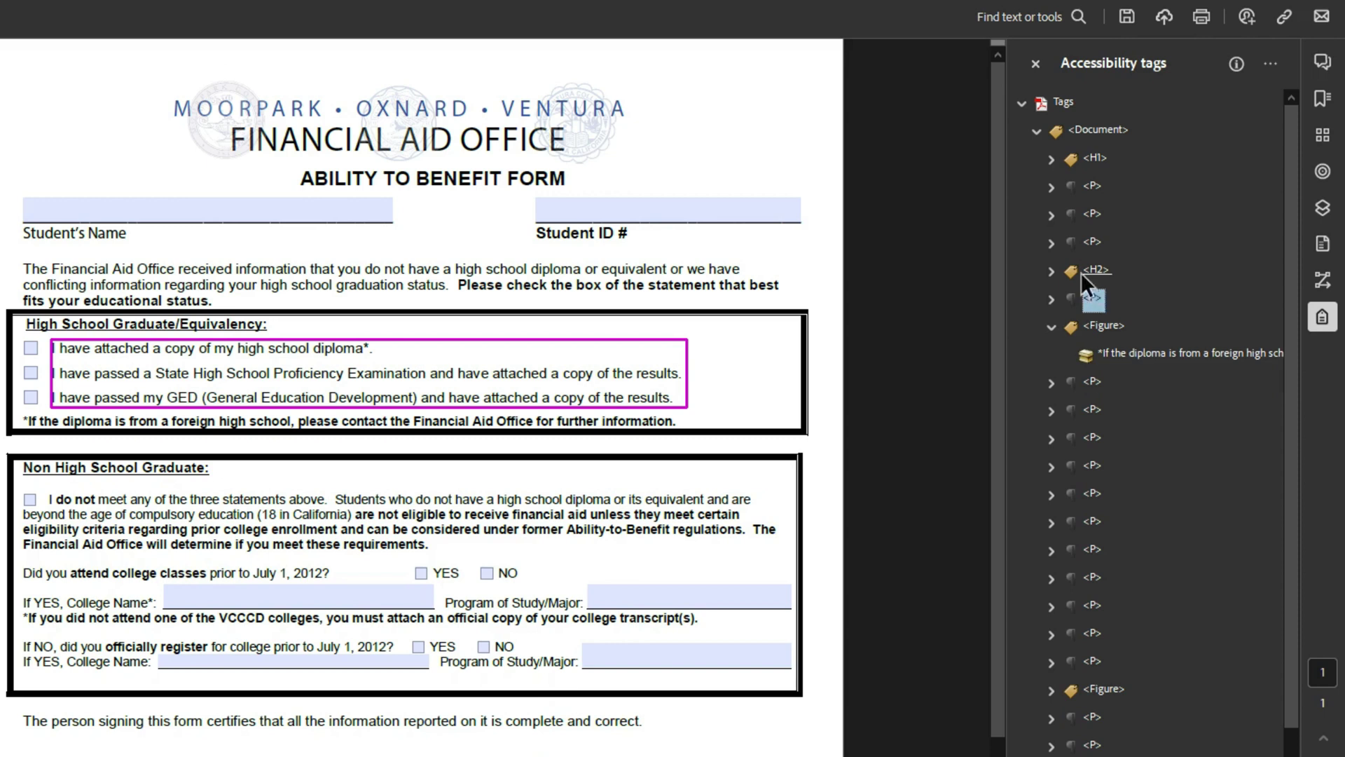
right_click(1098, 306)
click(1162, 318)
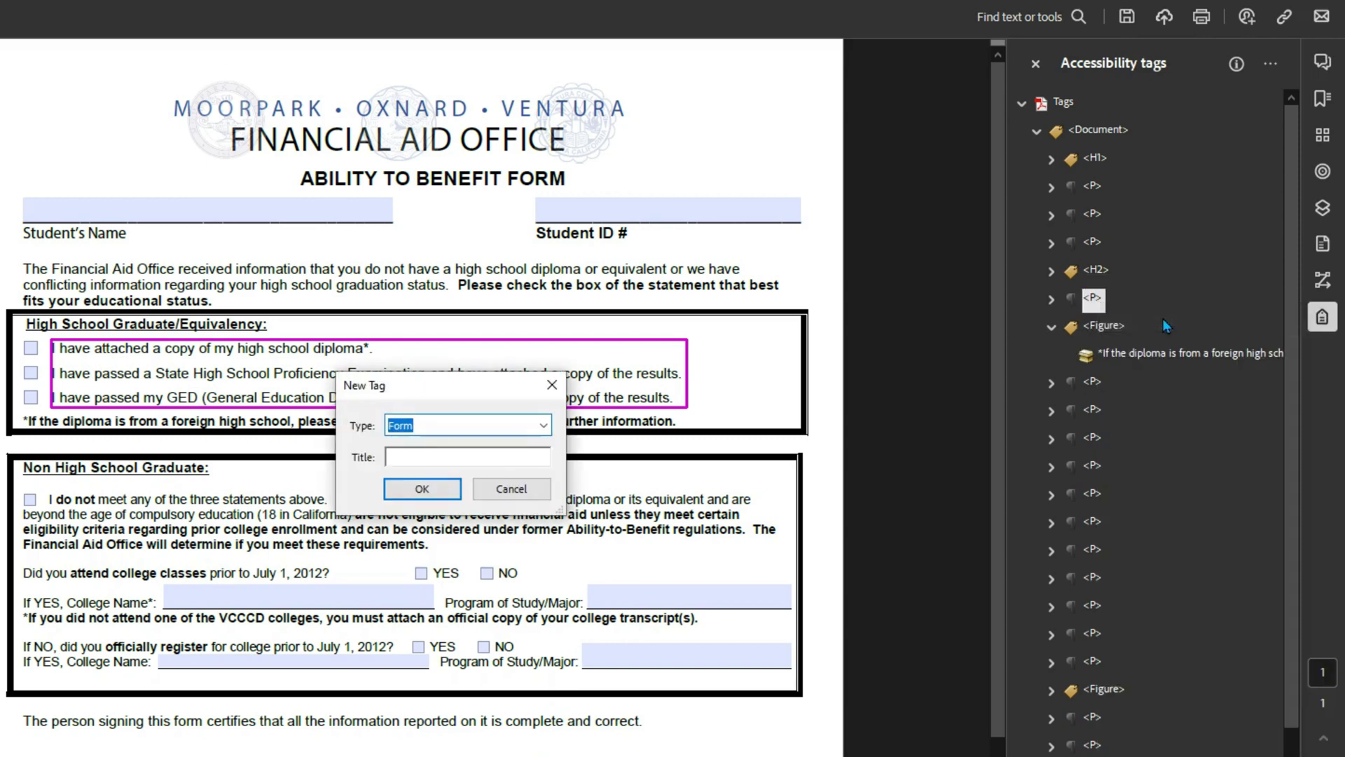
text(P)
right_click(1117, 338)
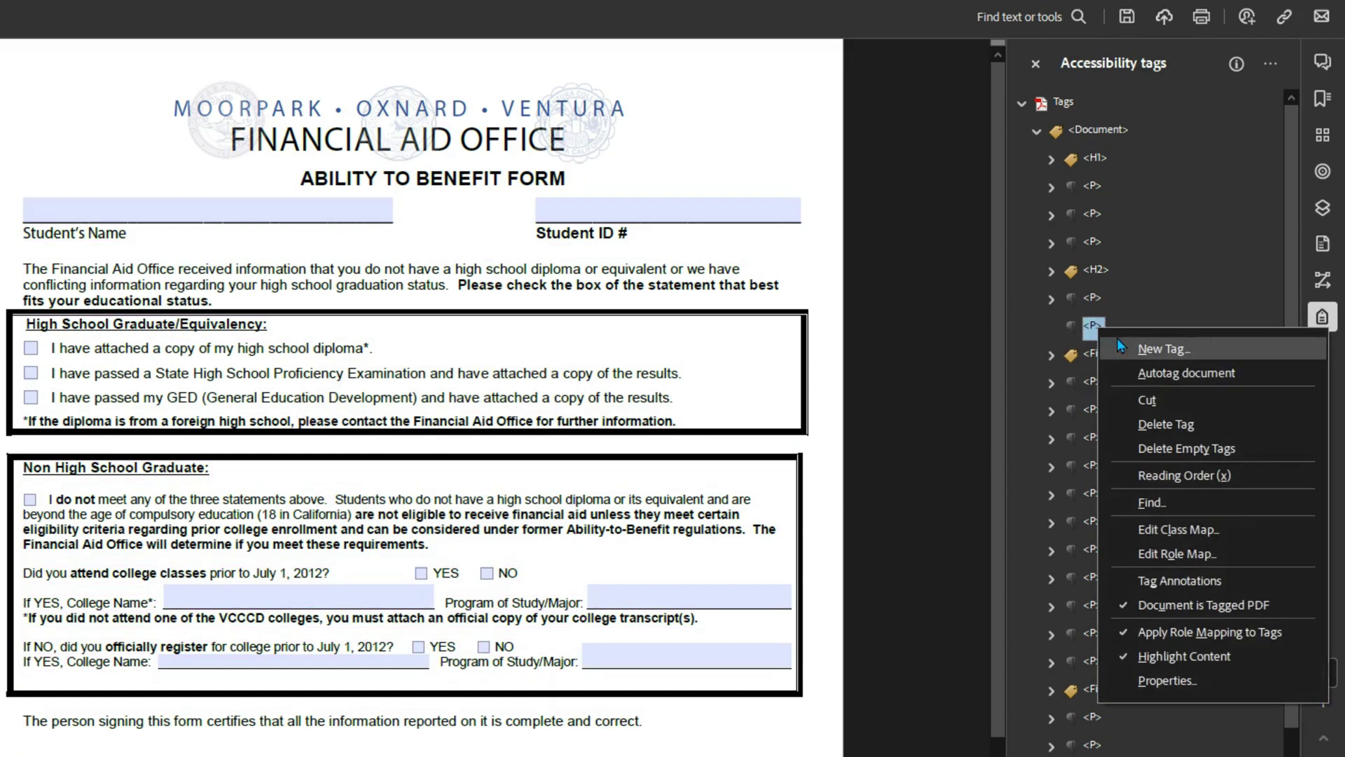
click(1149, 348)
click(434, 487)
right_click(1098, 332)
click(1144, 342)
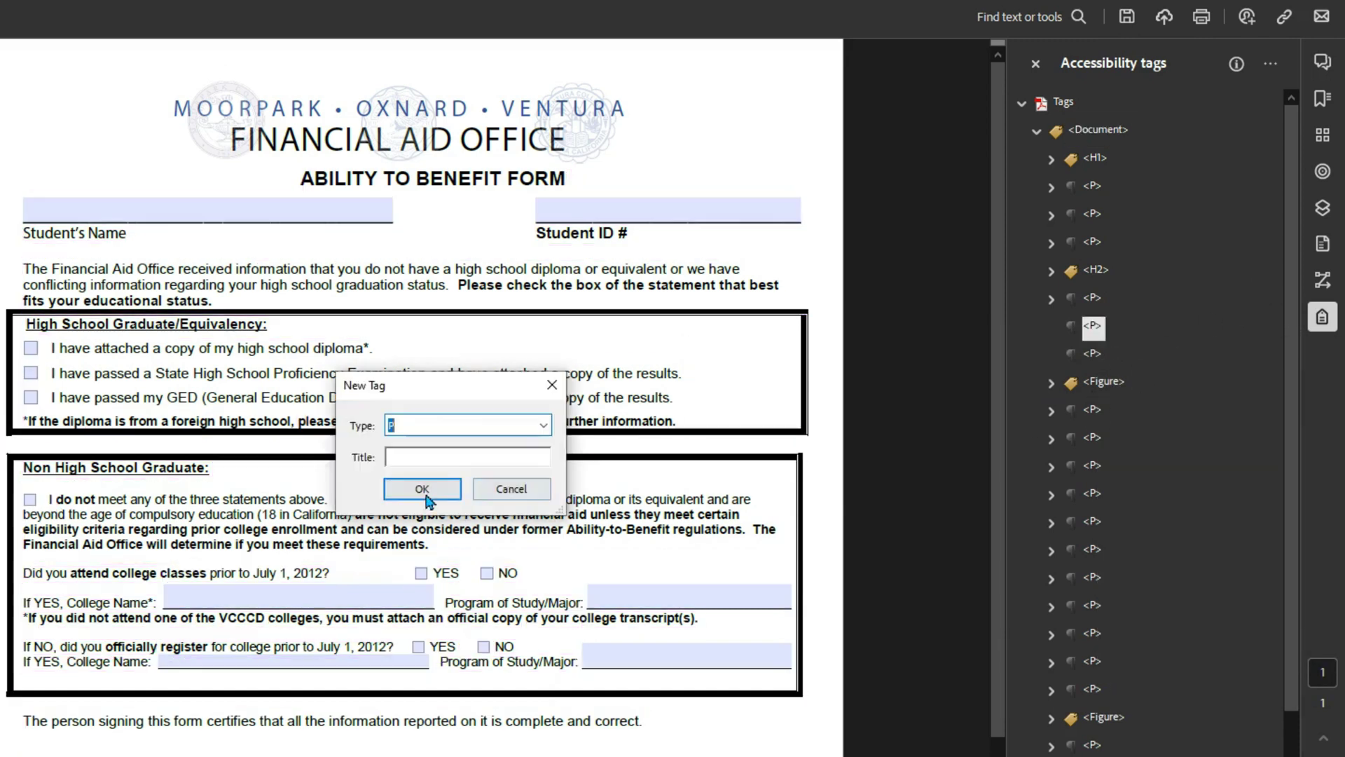
click(424, 493)
- Try to create a separate tag from the foreign high school note's text with the <Figure> that contains it selected
click(1051, 410)
click(1111, 439)
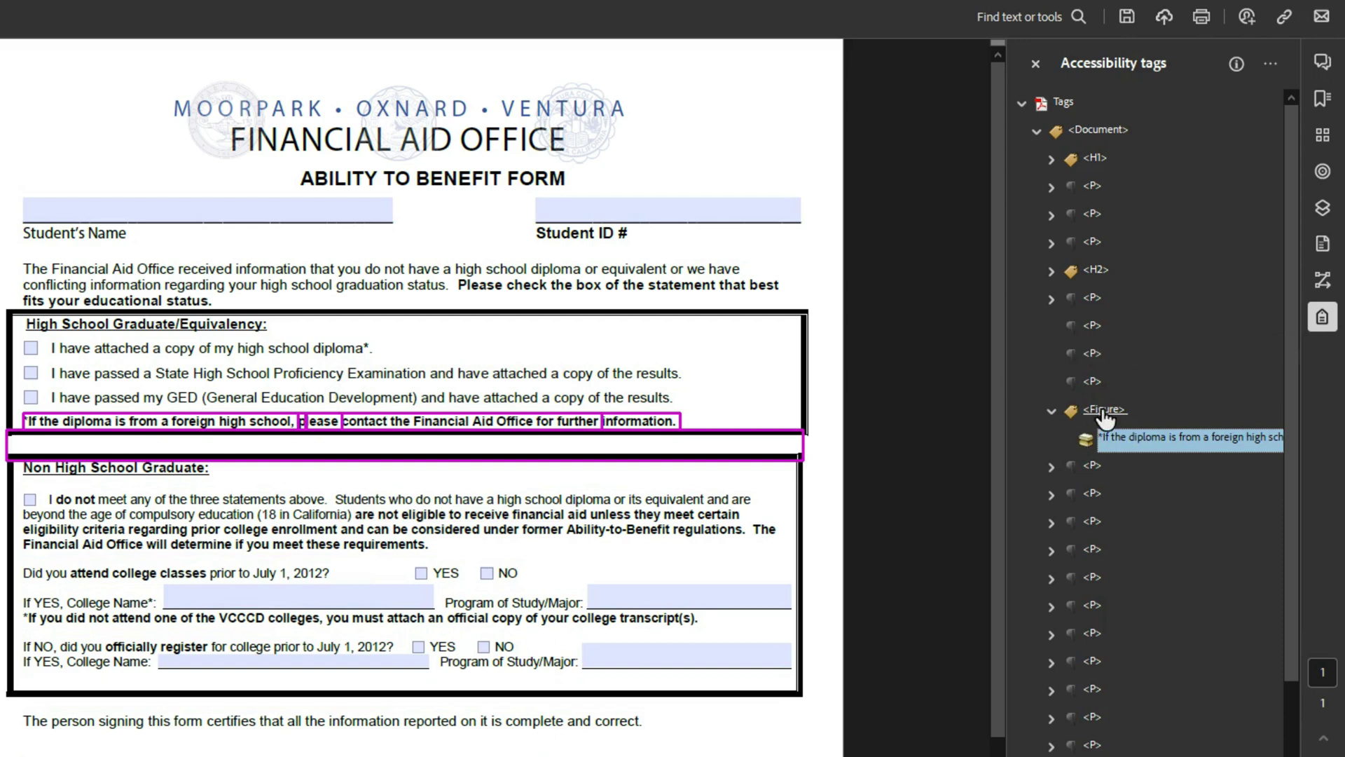
drag(1105, 418, 713, 420)
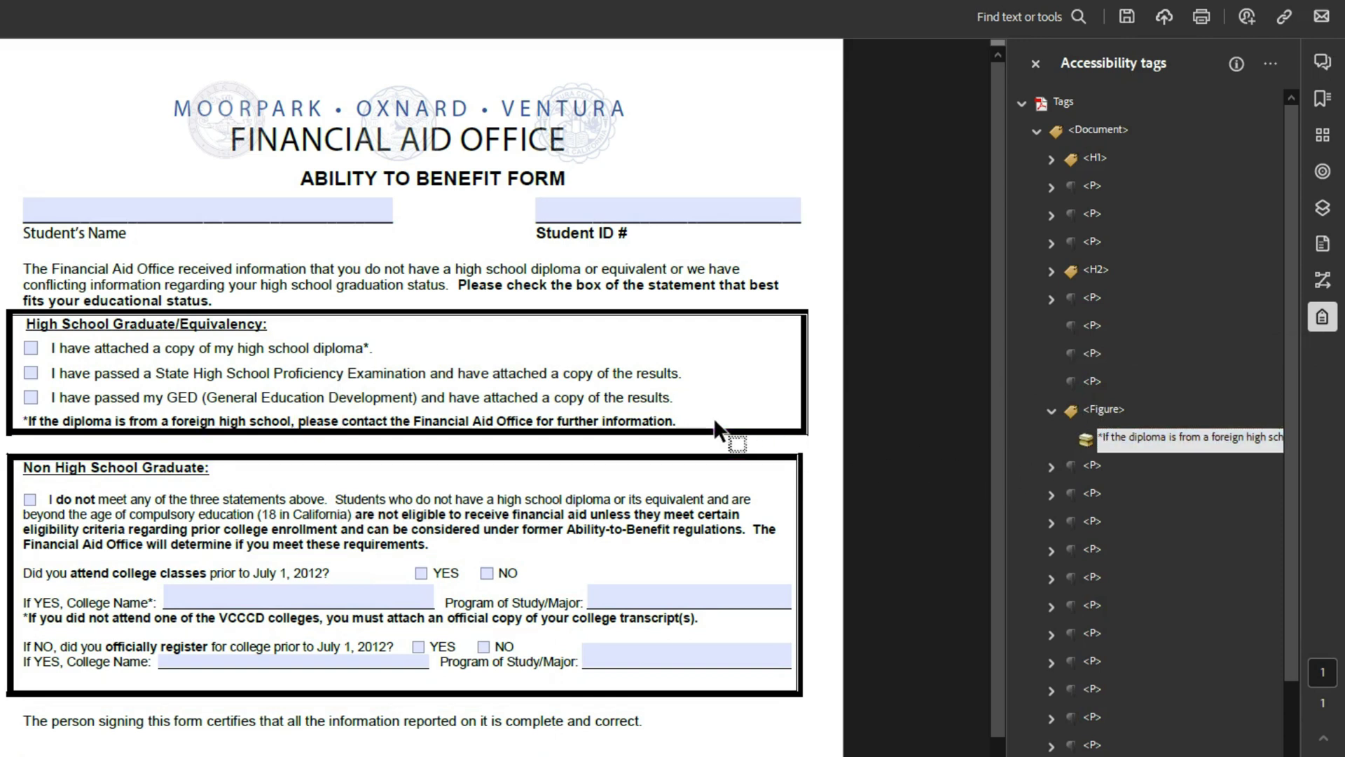
drag(1121, 414, 770, 473)
drag(690, 421, 16, 425)
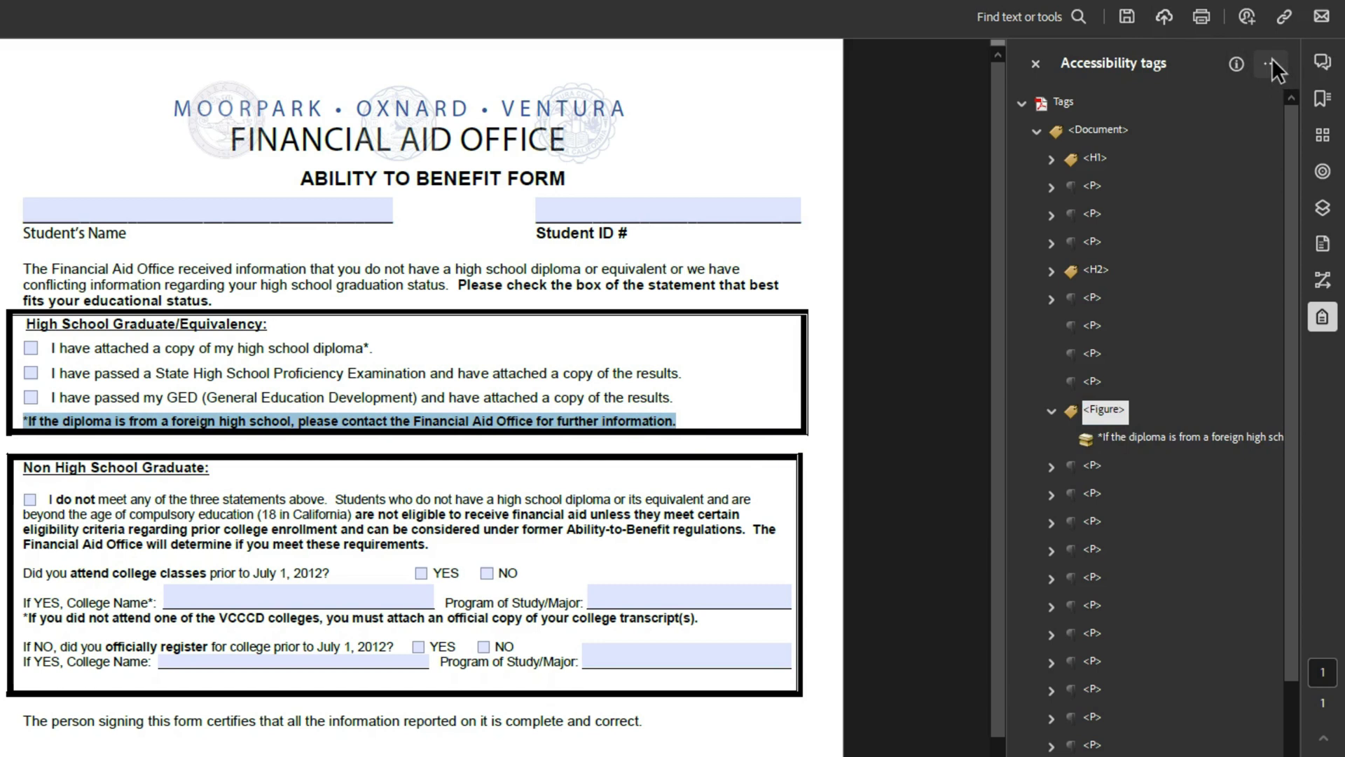
click(1272, 61)
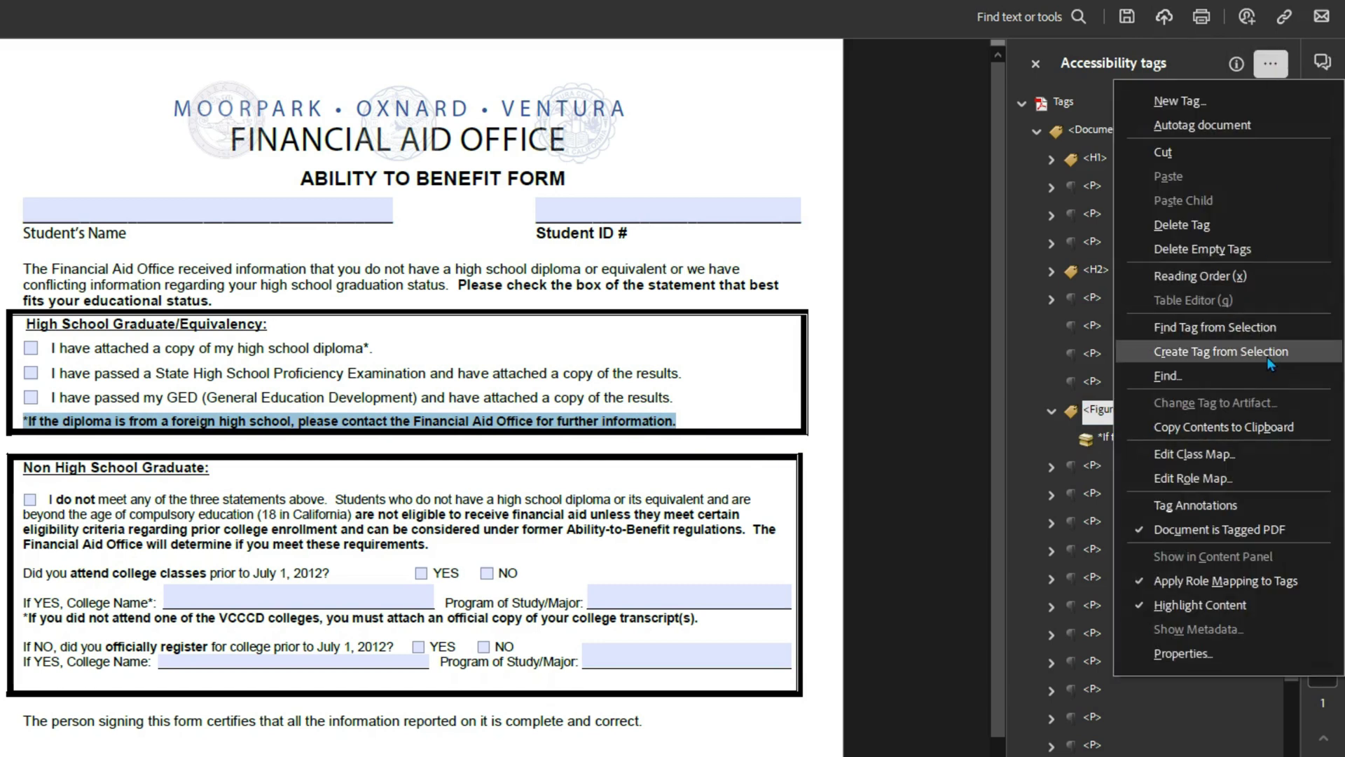
click(1267, 354)
drag(674, 420, 22, 425)
click(1272, 63)
click(1221, 351)
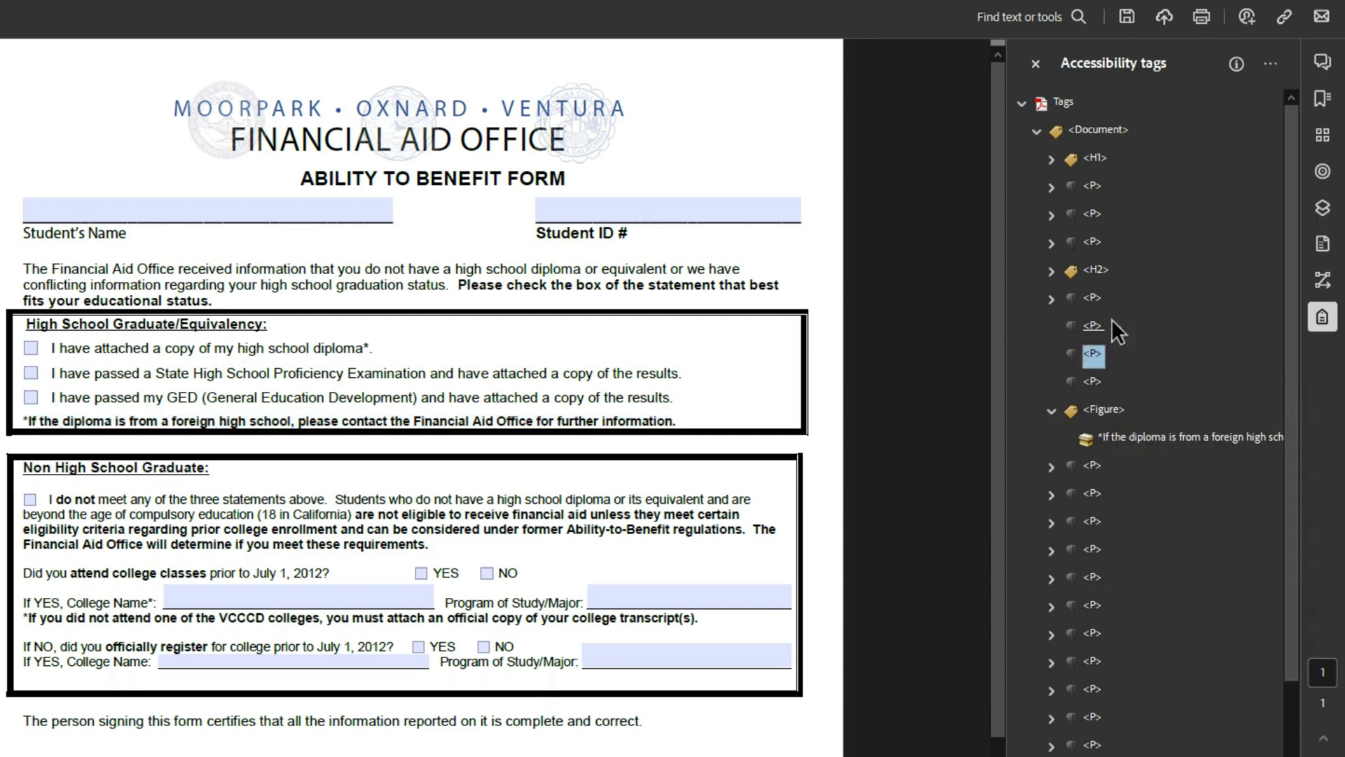
- Try to create a tag from the foreign high school note's text with the first empty <P> tag selected
click(1114, 436)
click(1105, 409)
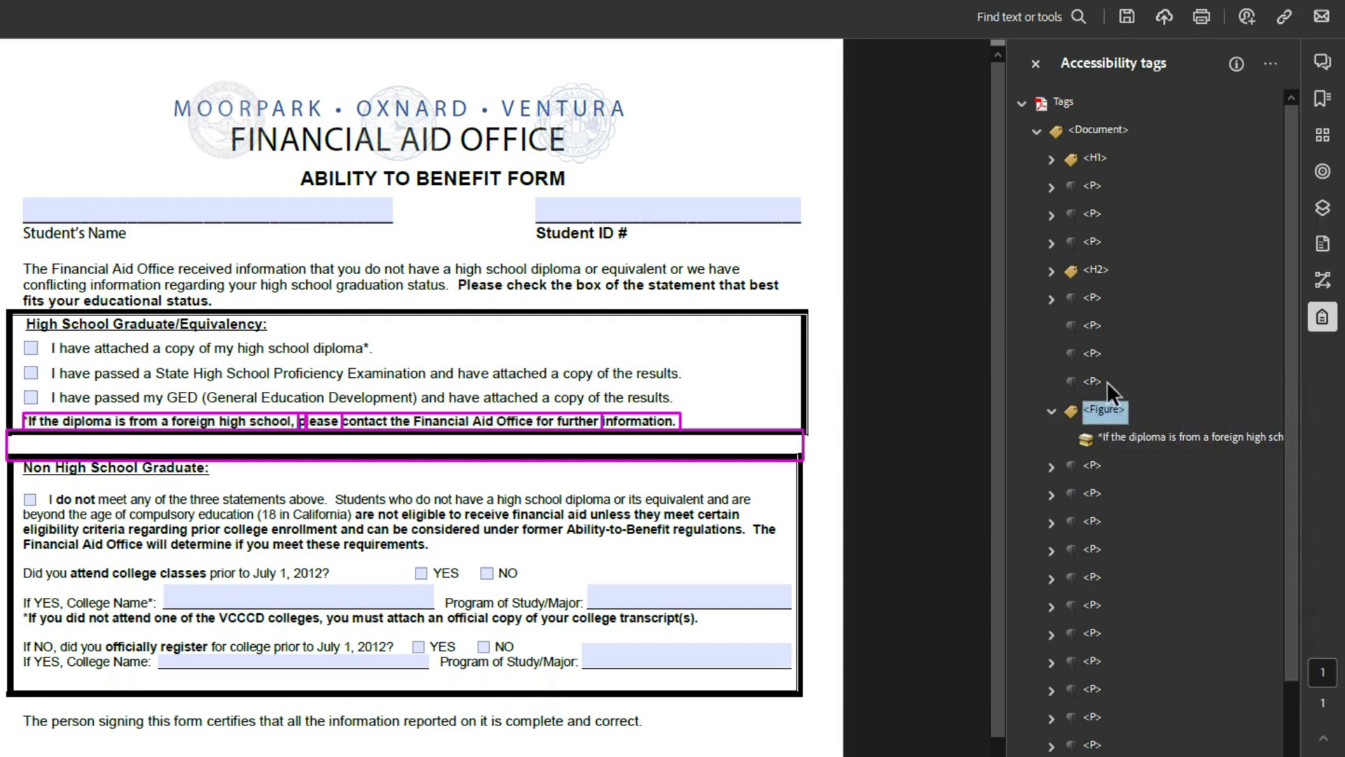
click(1094, 328)
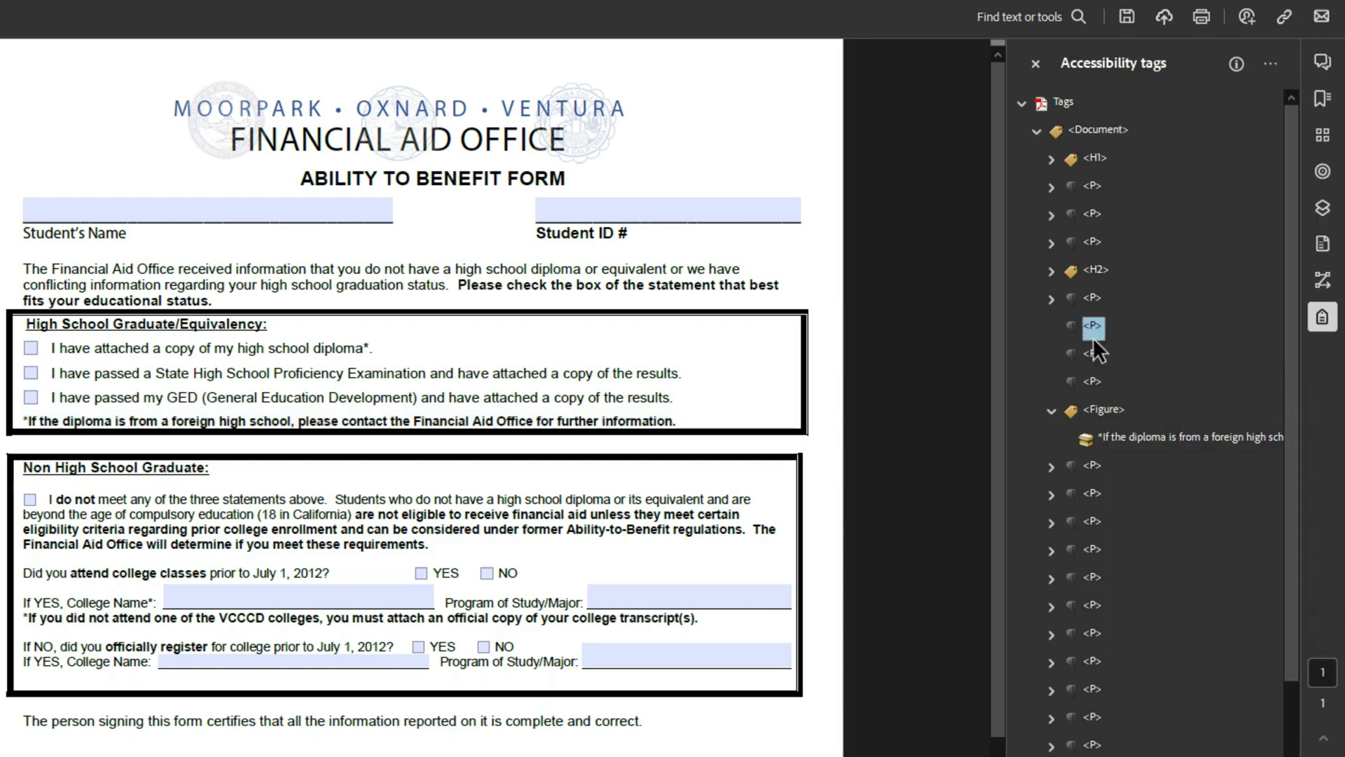
drag(678, 421, 20, 423)
click(1271, 64)
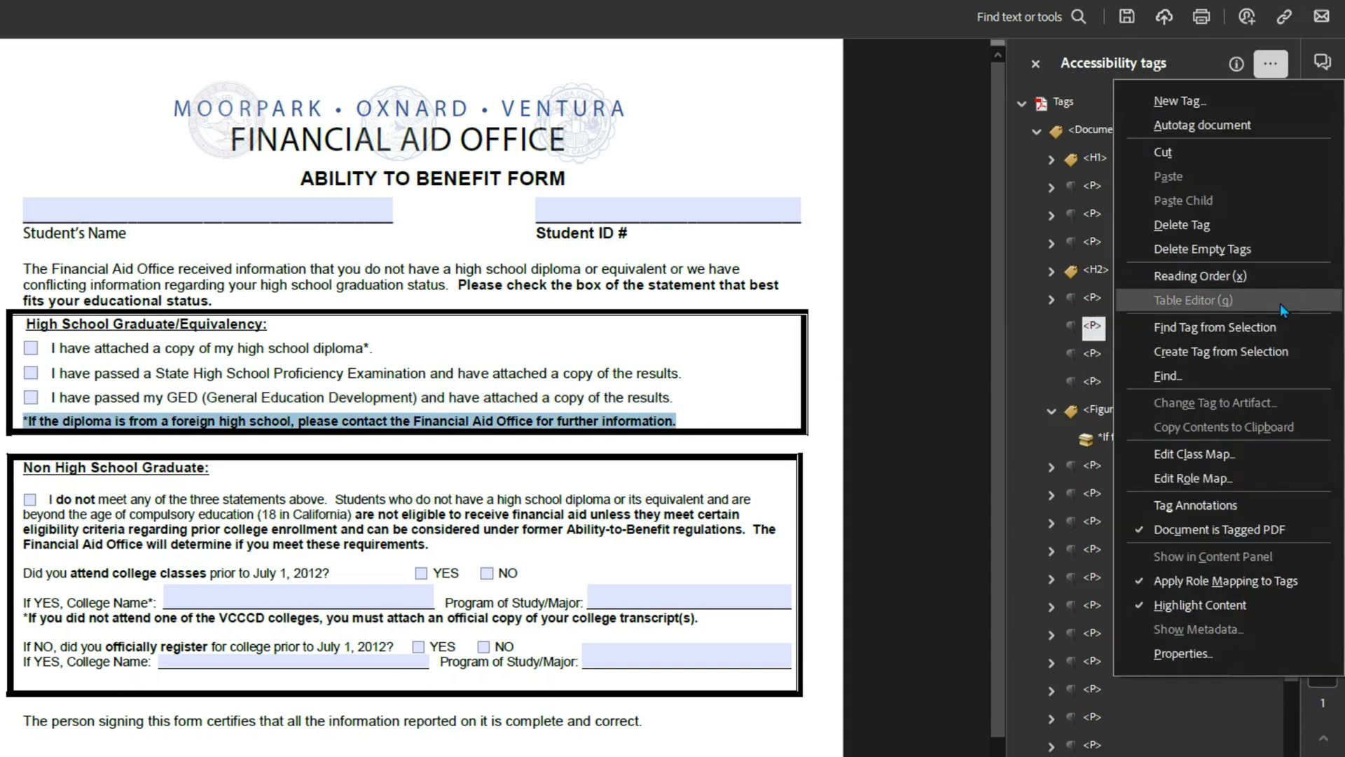
click(1268, 351)
drag(690, 419, 21, 423)
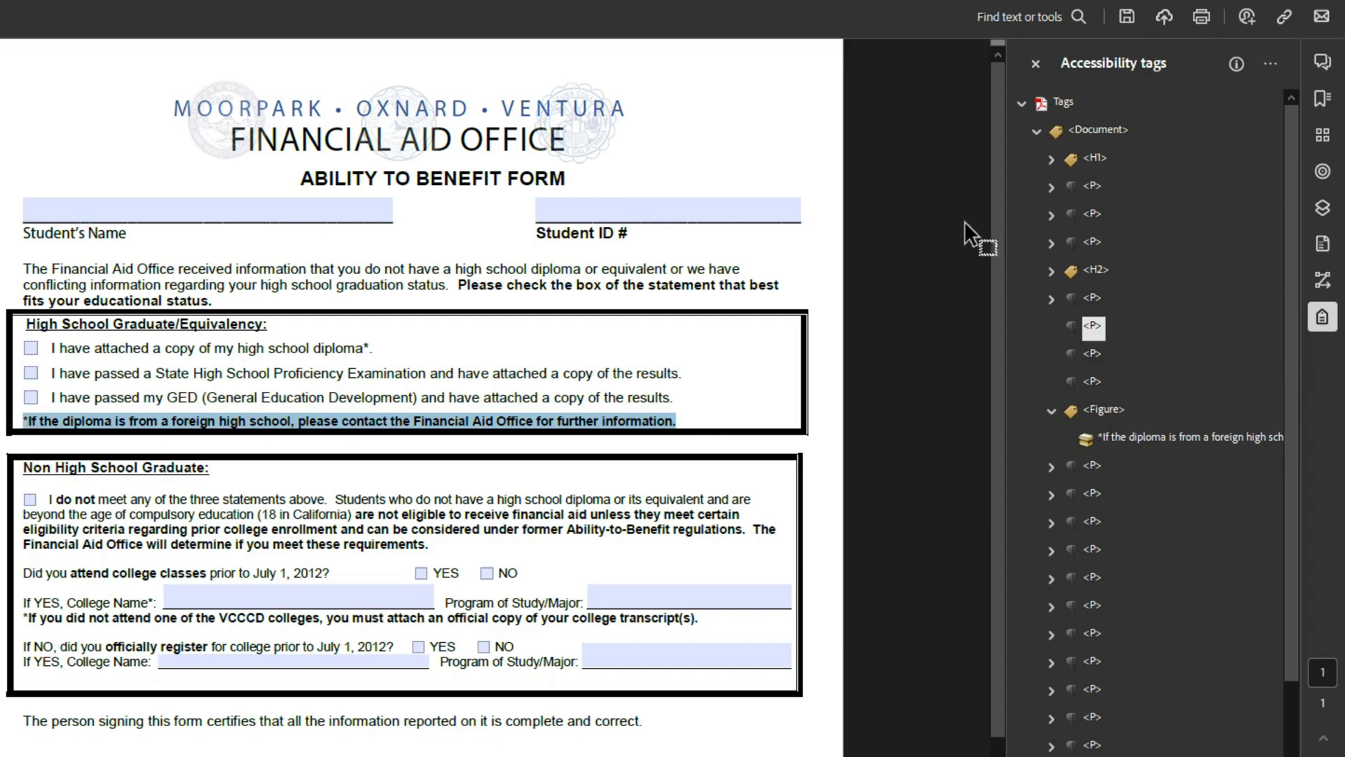
click(1271, 64)
click(1283, 350)
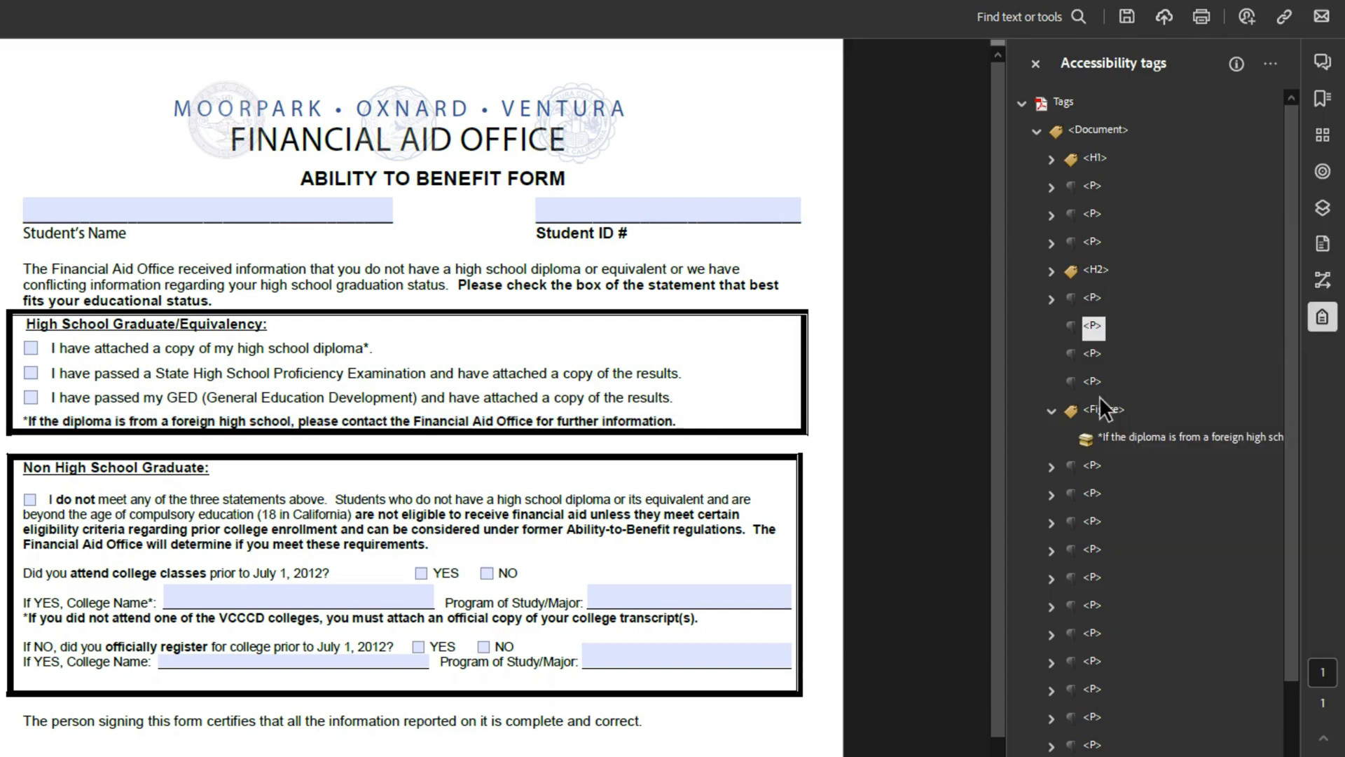
- Tag the foreign high school note as Heading 6 with the Reading Order tool
click(1107, 409)
right_click(1110, 416)
click(1163, 533)
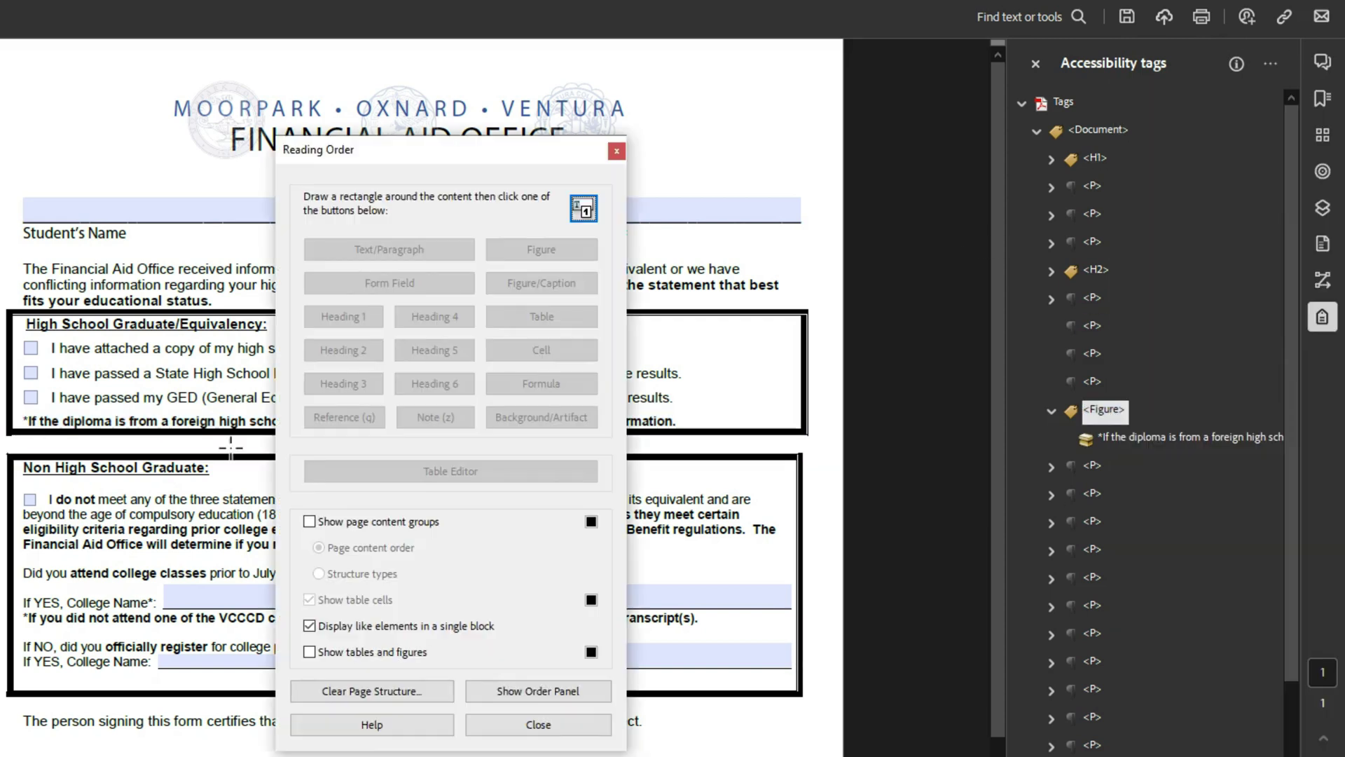
drag(405, 158, 428, 612)
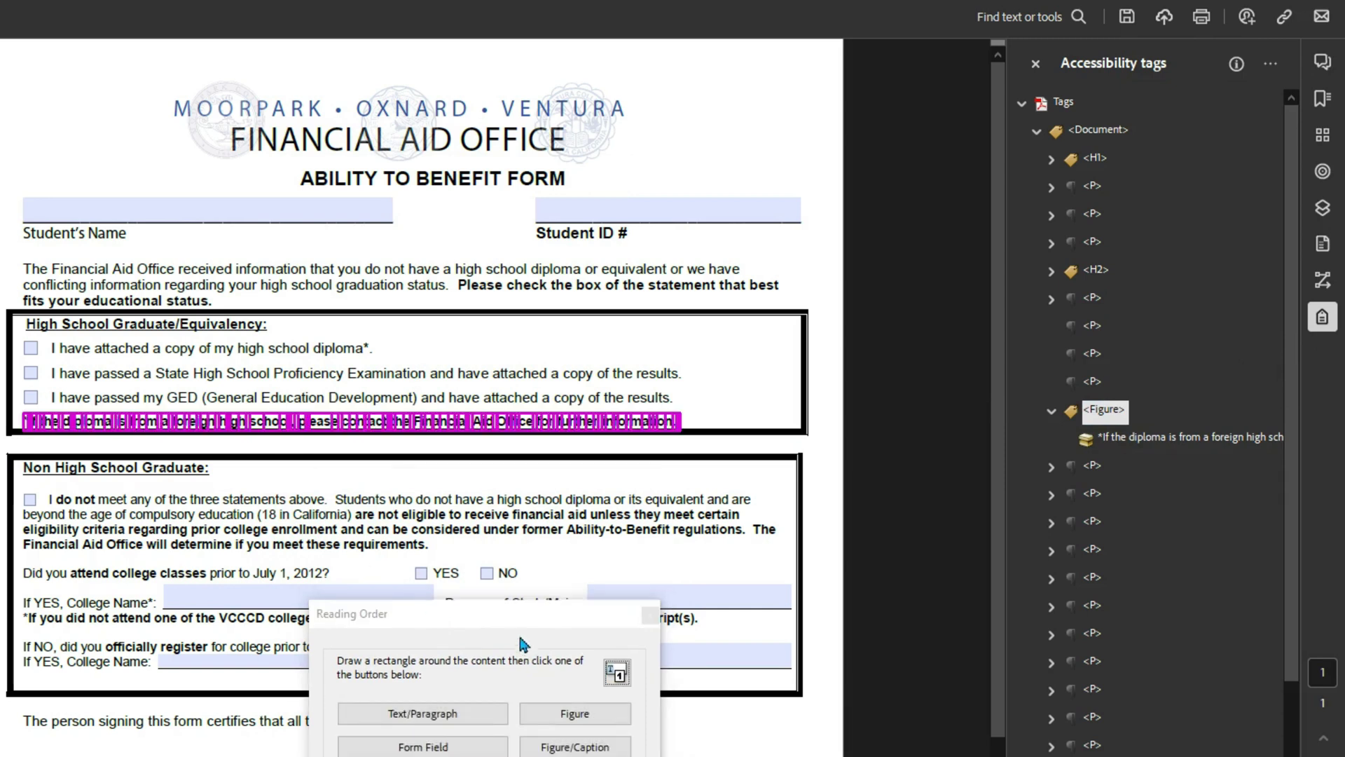
drag(518, 624, 522, 264)
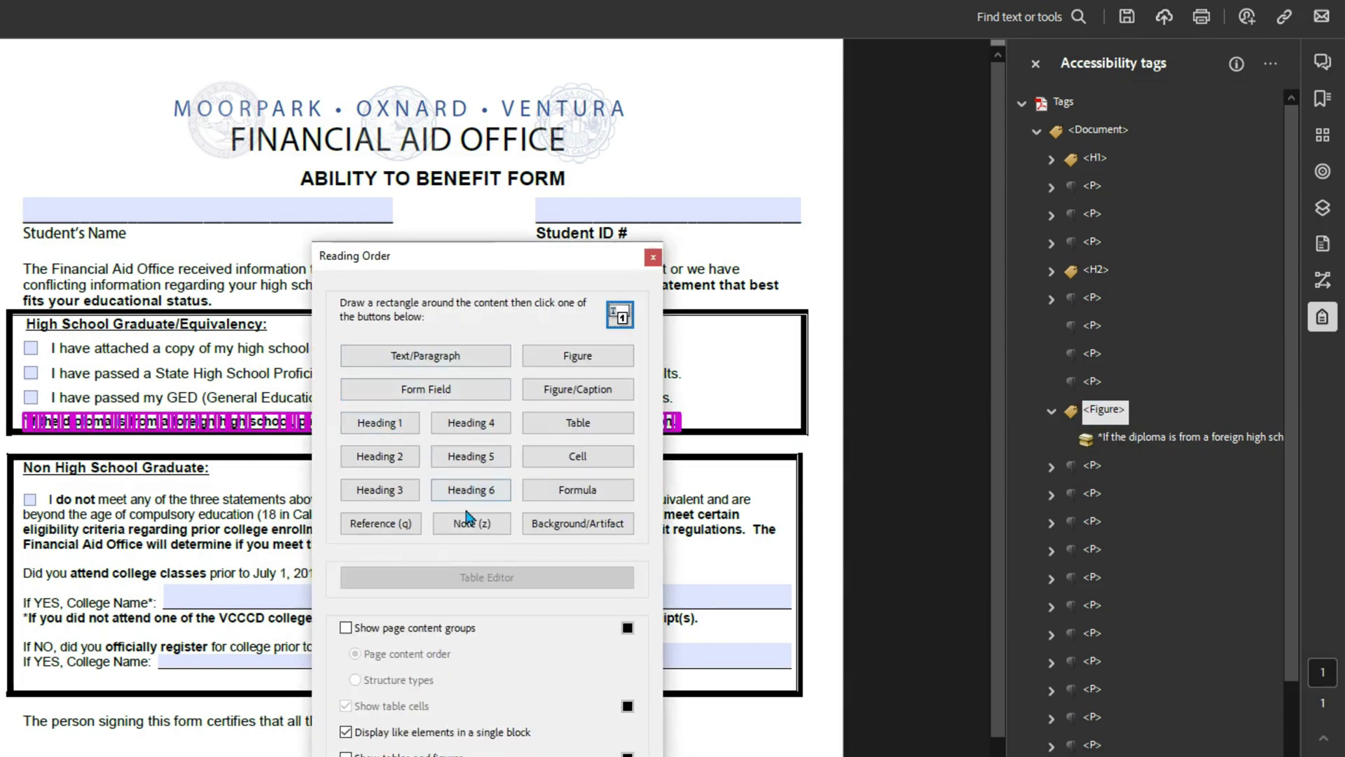
click(460, 489)
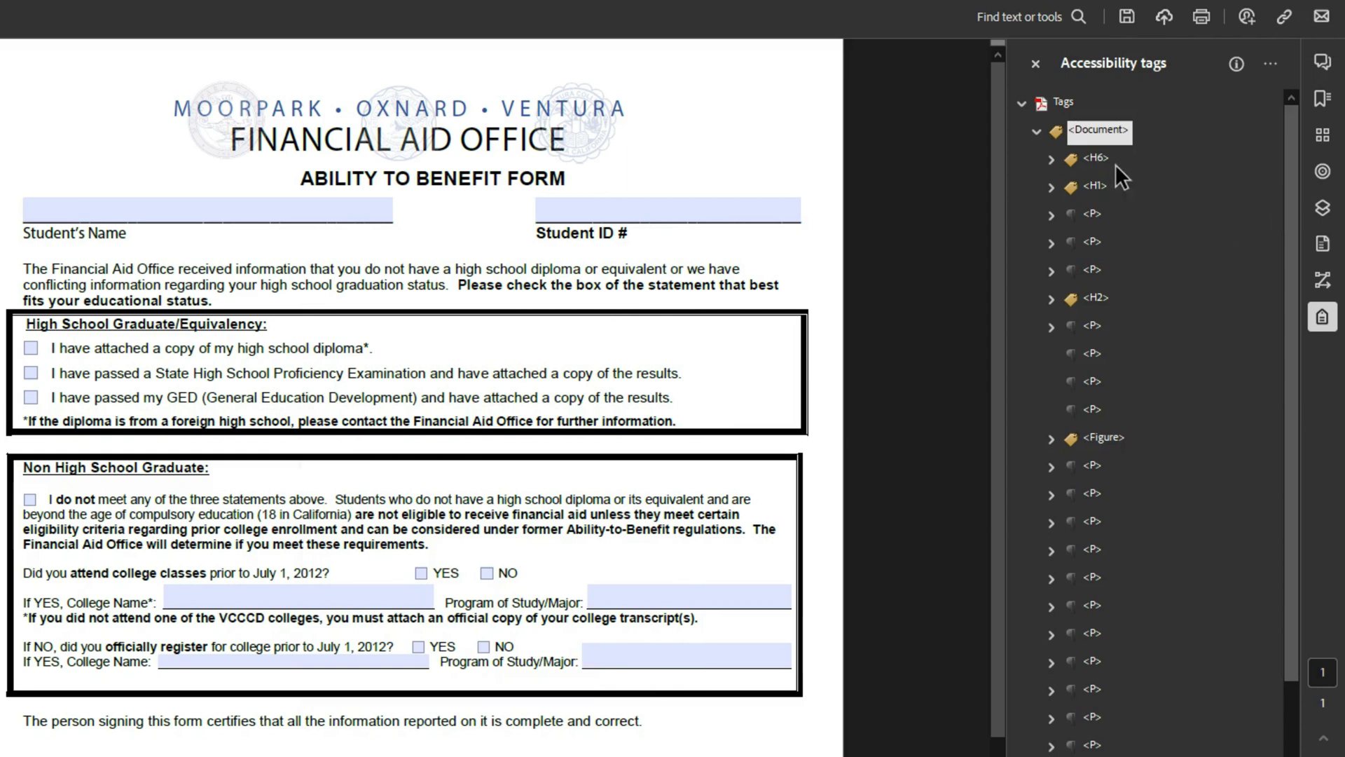
- Change the note's <H6> tag to <P> and move it directly after the <Figure> tag below the empty paragraphs
double_click(1116, 165)
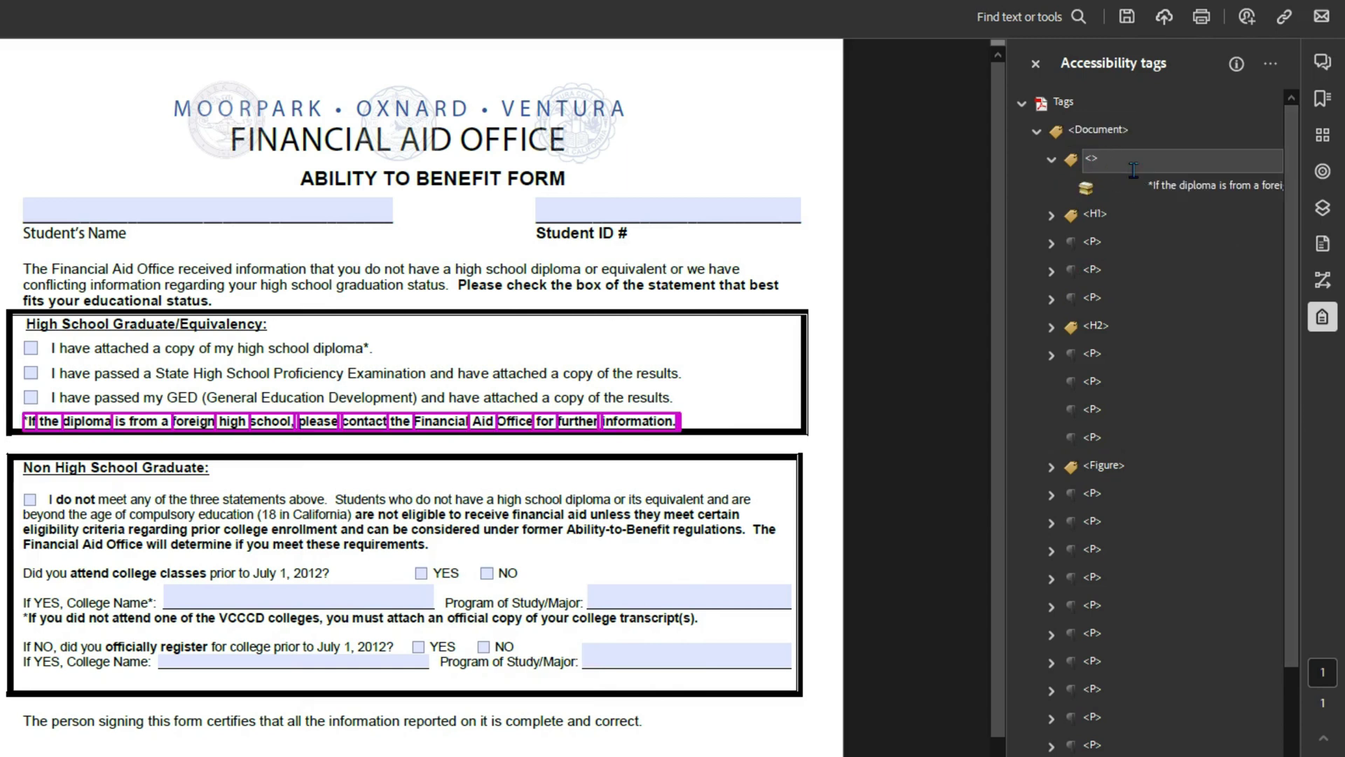
key(Return)
key(Down)
key(Down)
key(Down)
key(Down)
key(Down)
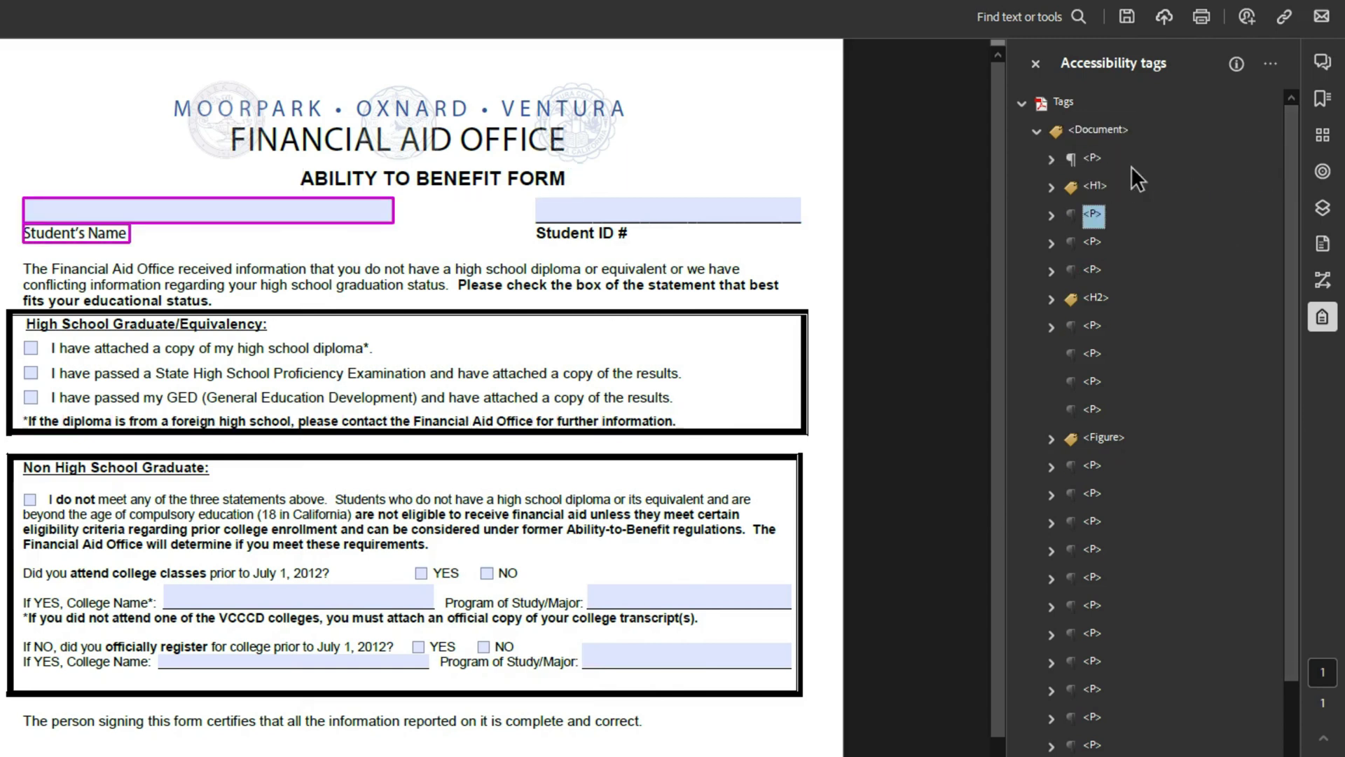
key(Down)
key(Down)
key(Down)
key(Down)
key(Down)
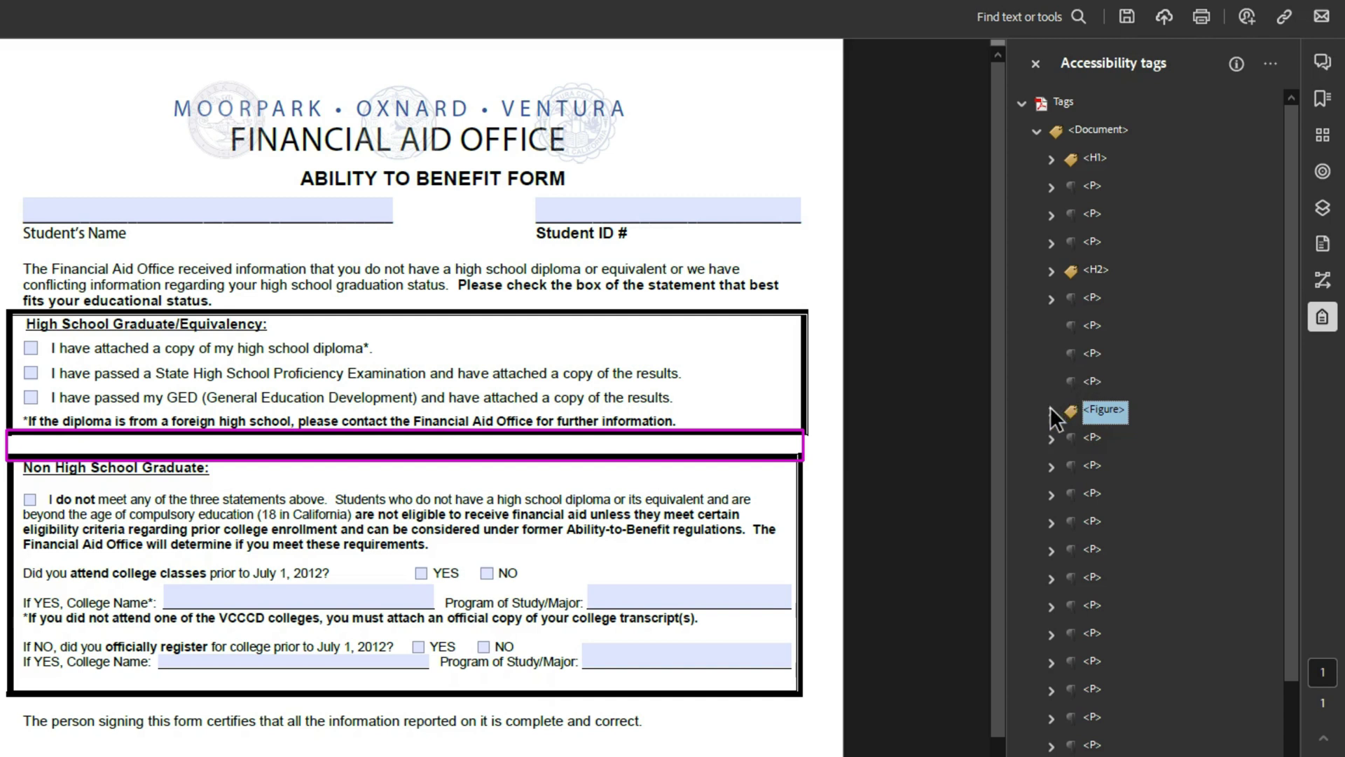
- Change the Path content inside the <Figure> above the foreign high school note to an artifact
click(1053, 415)
click(1142, 441)
right_click(1142, 442)
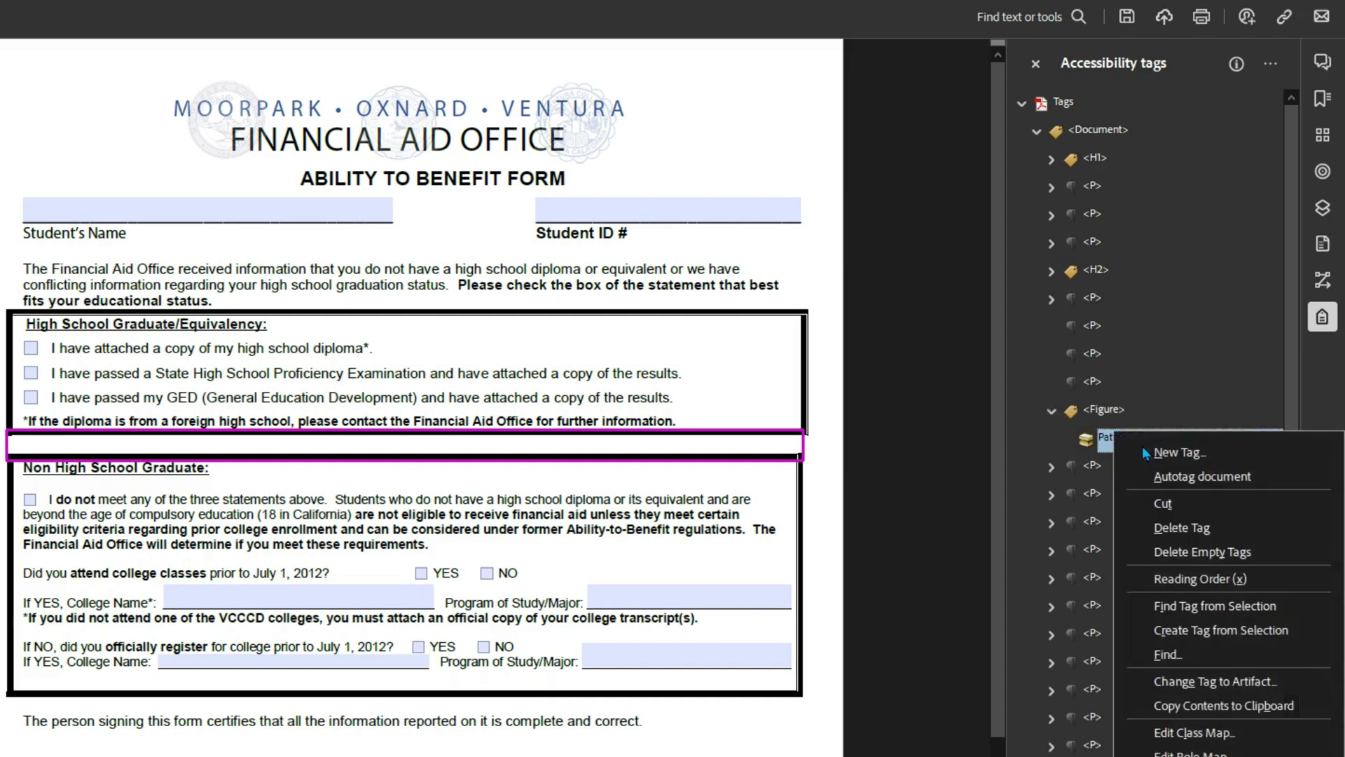
click(1240, 688)
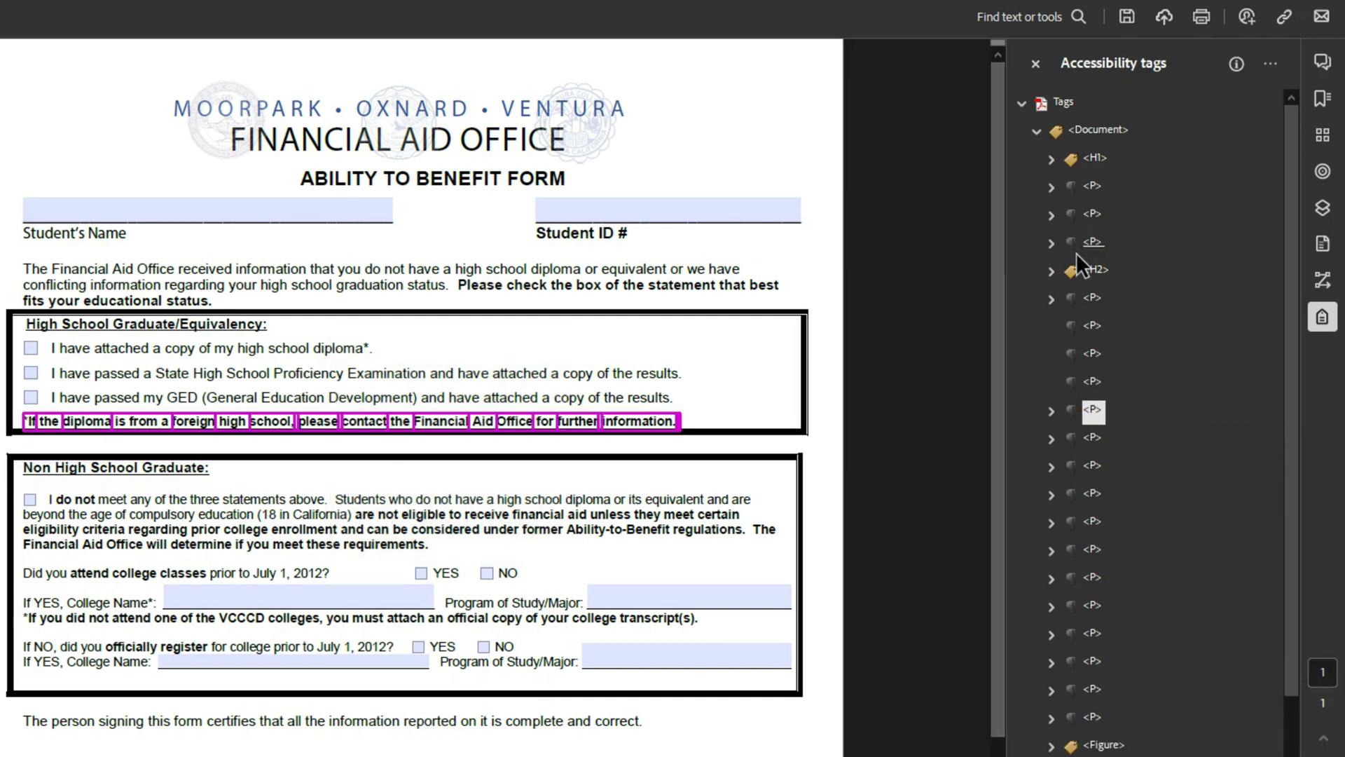
- Split the State High School Proficiency Examination statement from the combined checkbox statements by creating a tag from its selected text
click(1090, 299)
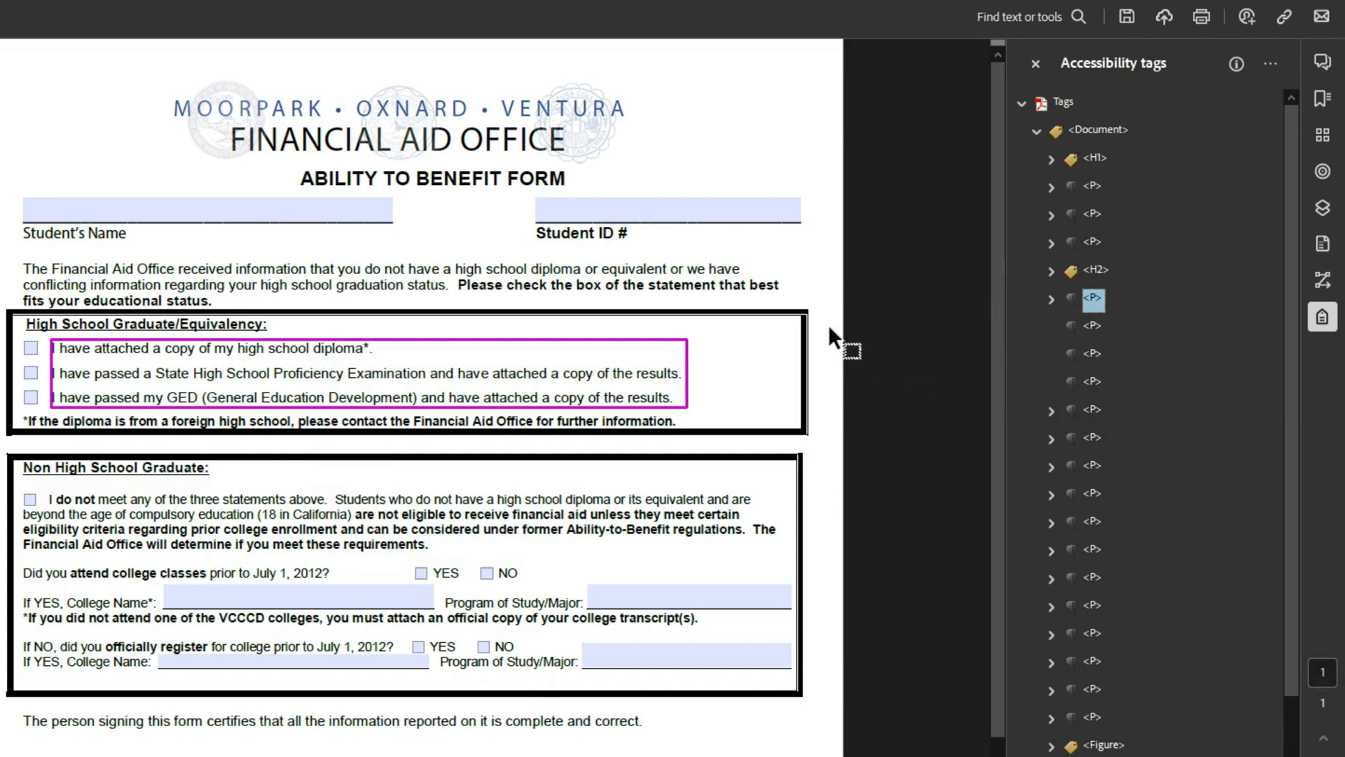
drag(683, 374, 49, 373)
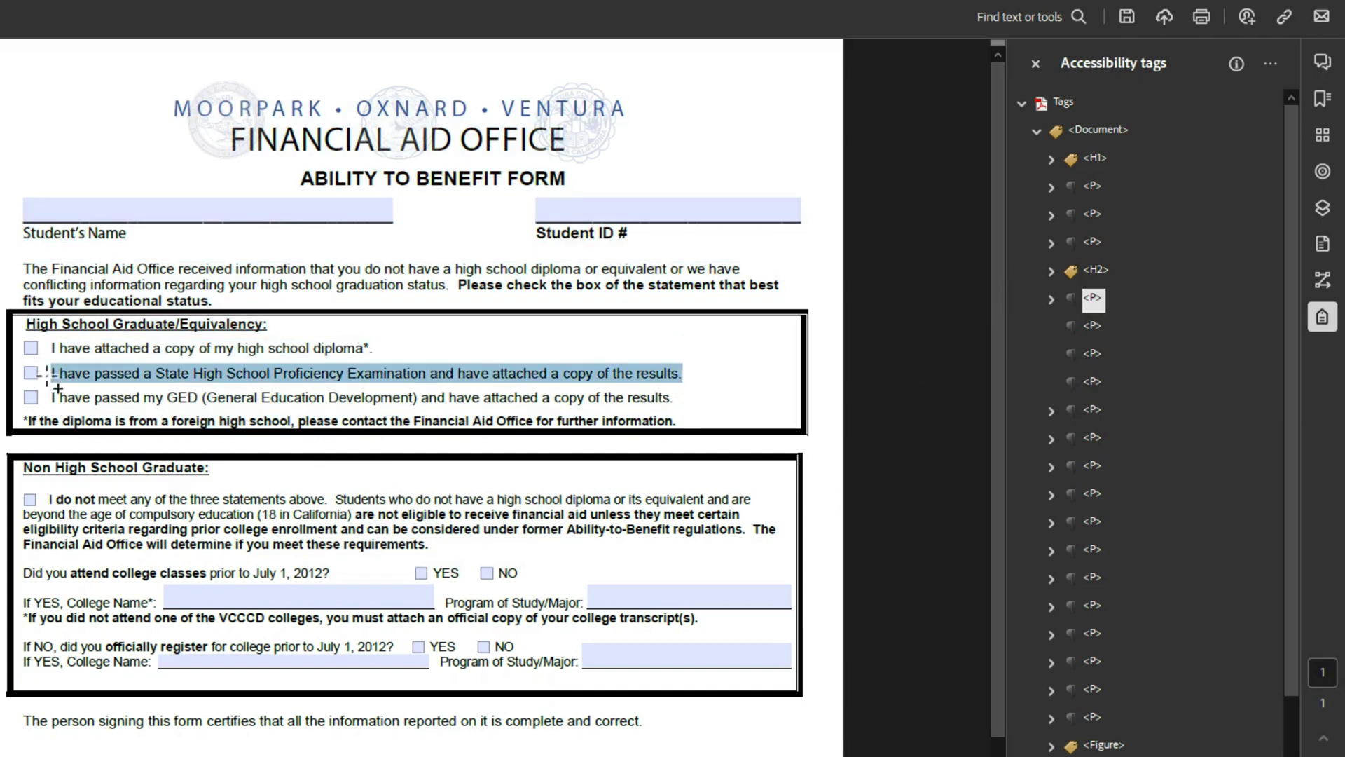
click(1273, 65)
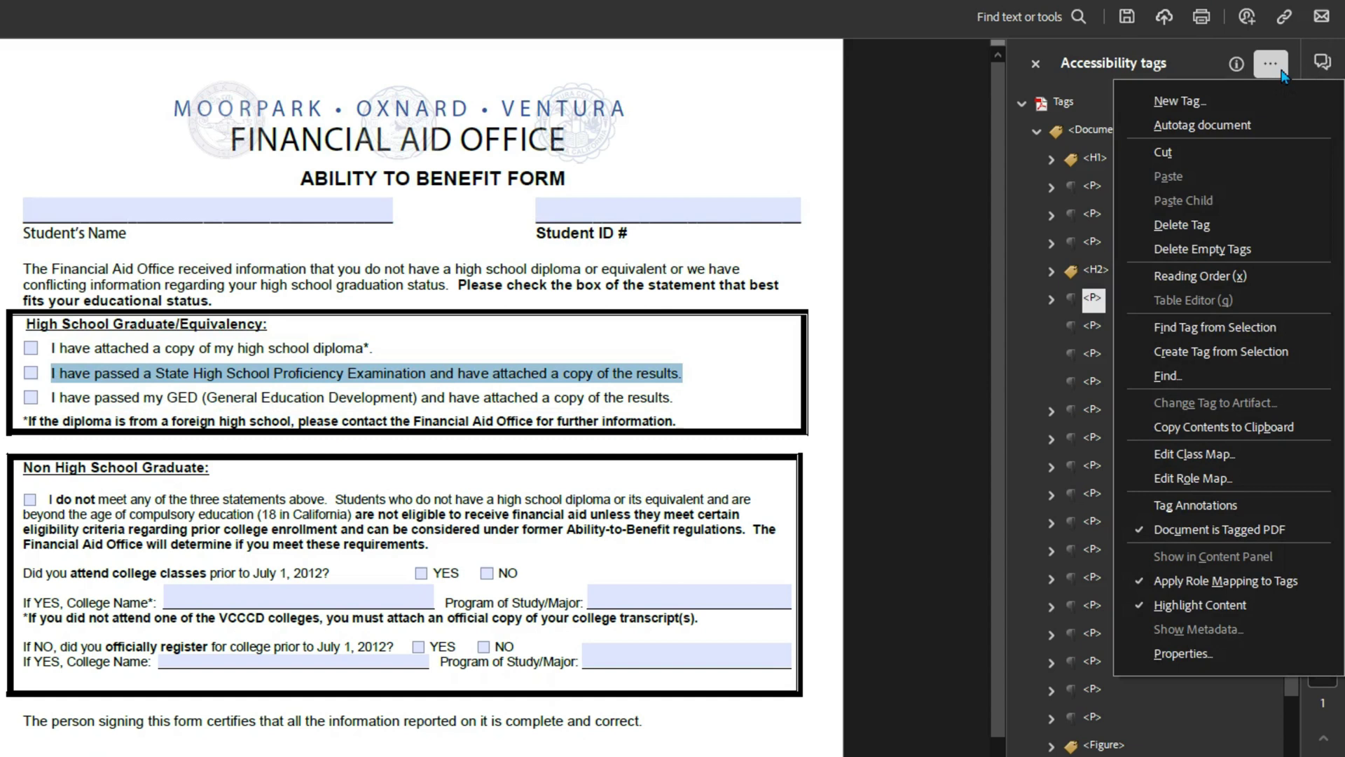
click(1265, 354)
- Move the State High School Proficiency and GED statements into the first and second empty <P> tags and delete the leftover <P>
click(1128, 353)
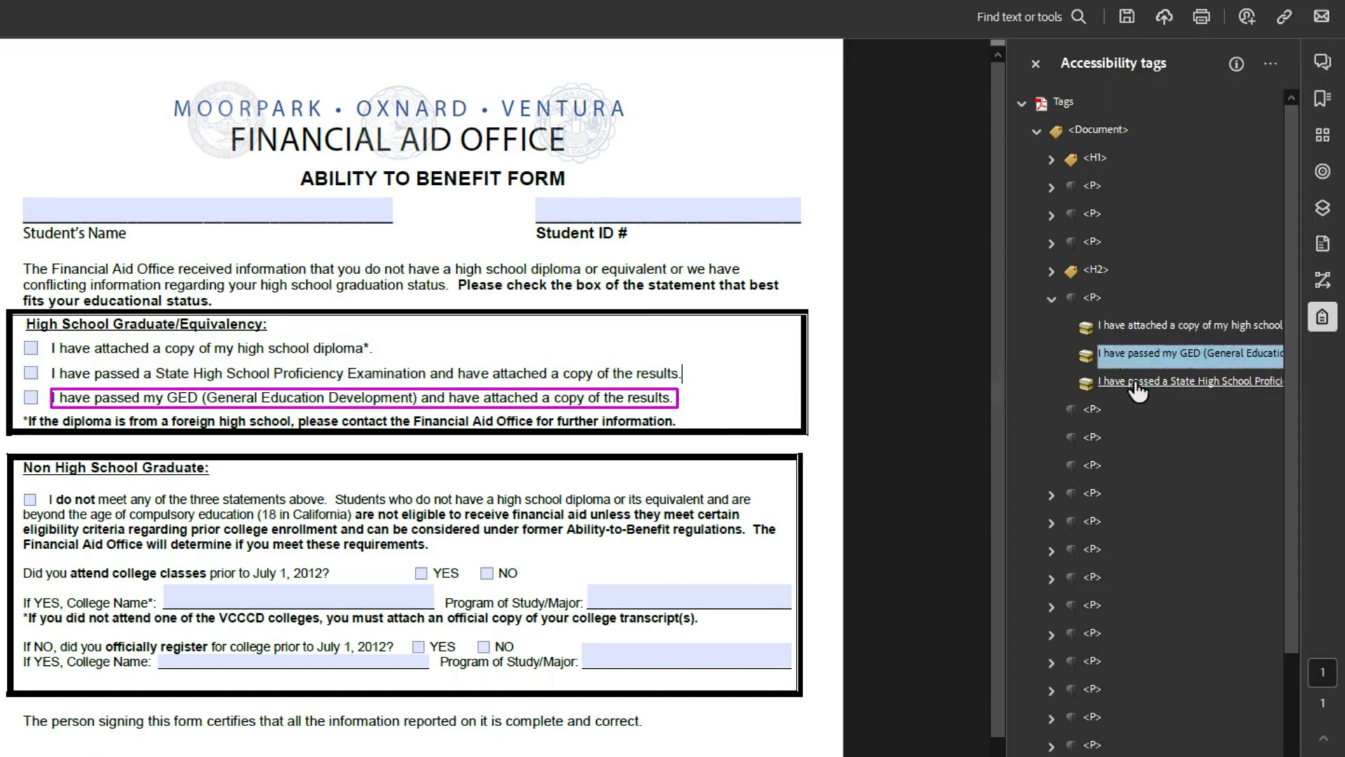
click(1136, 384)
click(1114, 324)
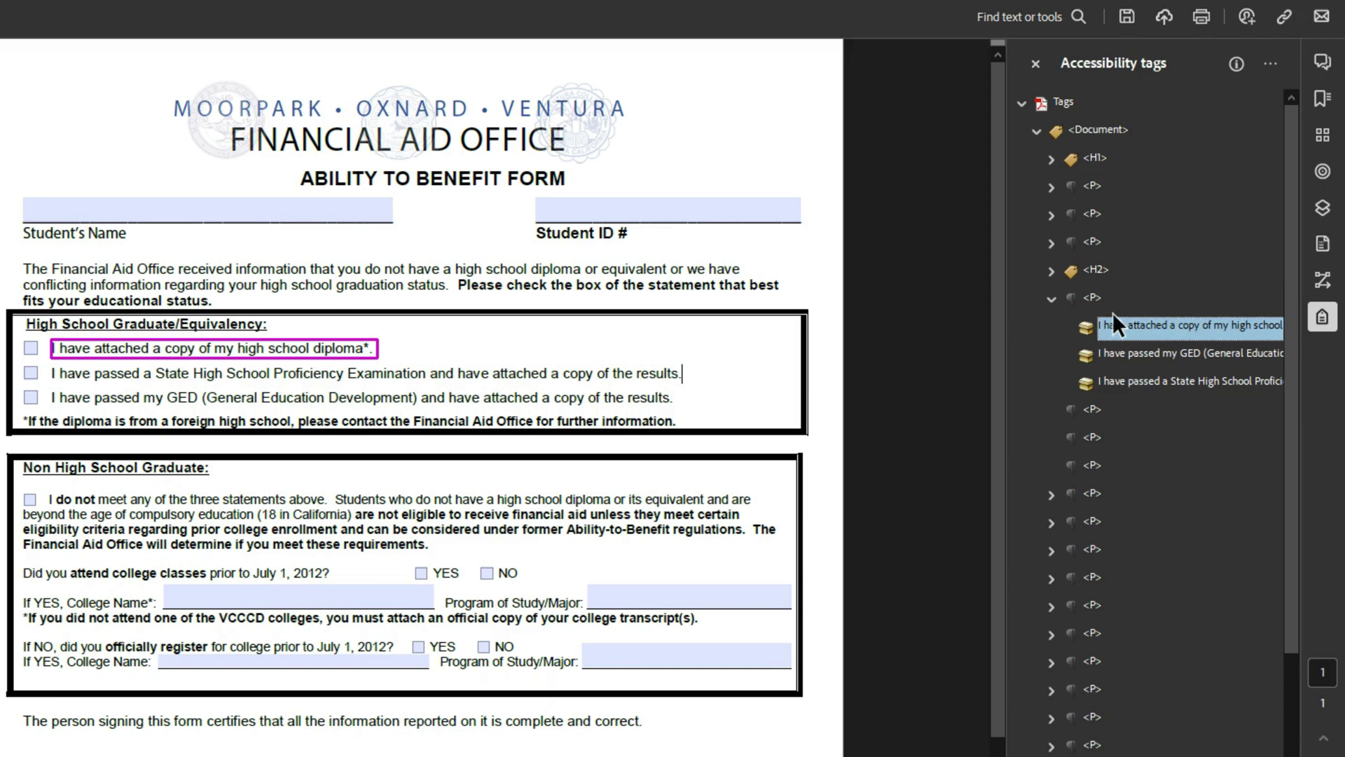
click(1135, 359)
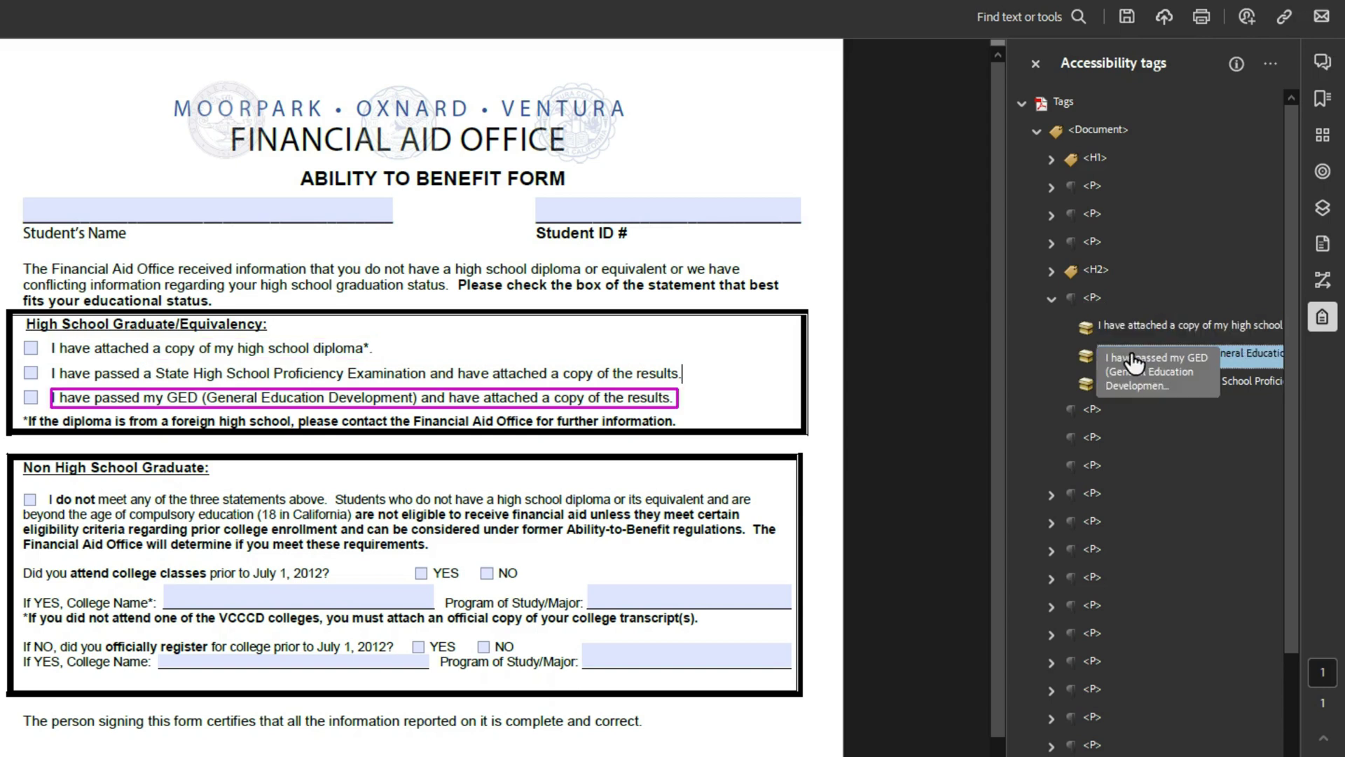
drag(1136, 359, 1096, 441)
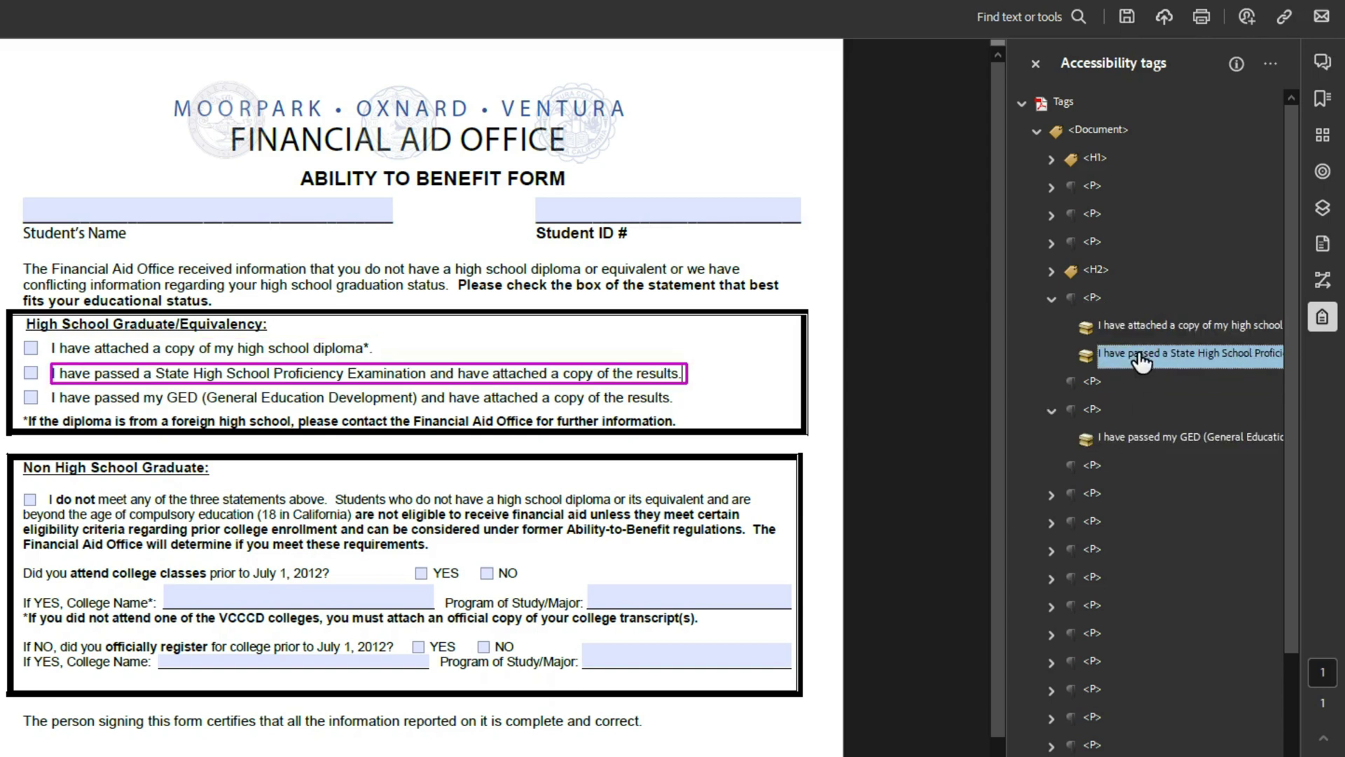
drag(1135, 354, 1097, 381)
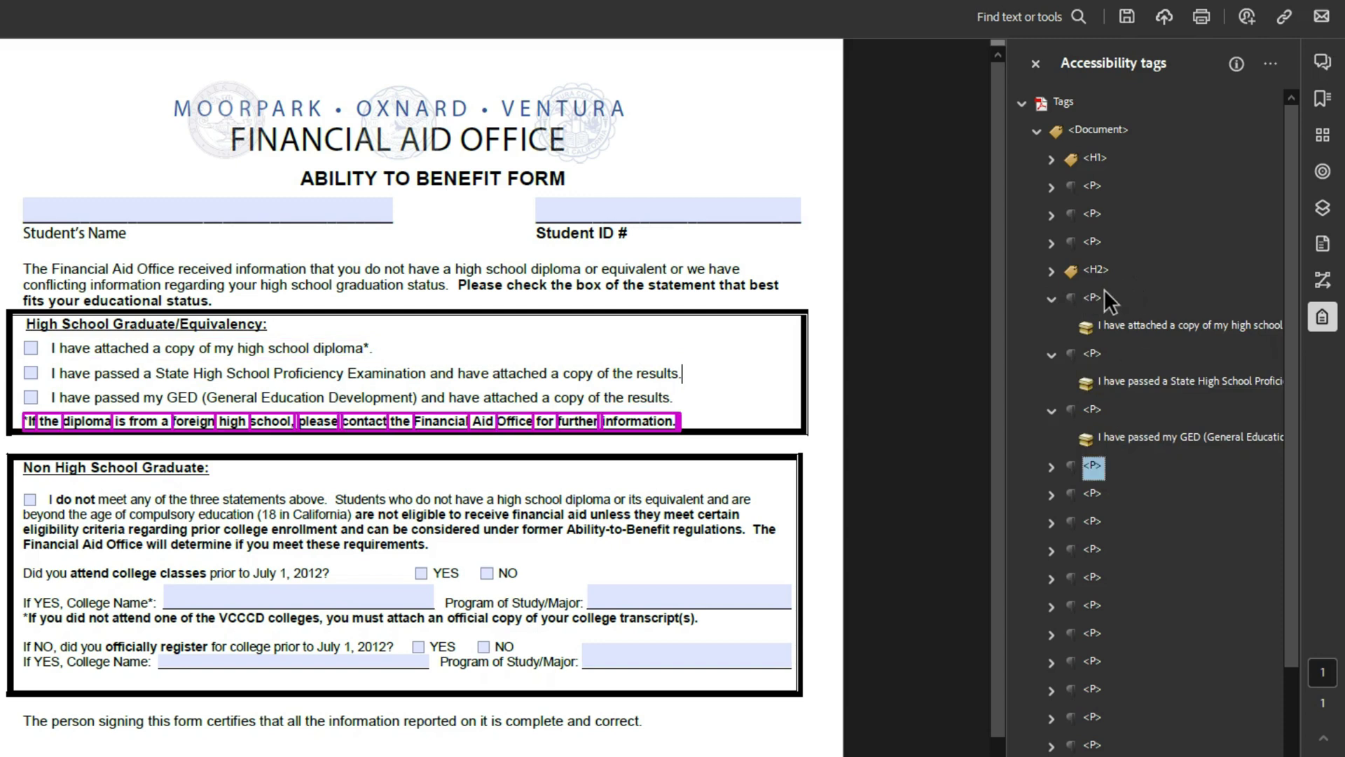
- Move the <Form> tag holding the three high school checkboxes directly after the <H2> and expand the three statement paragraphs
click(1093, 303)
key(Left)
key(Down)
key(Left)
key(Down)
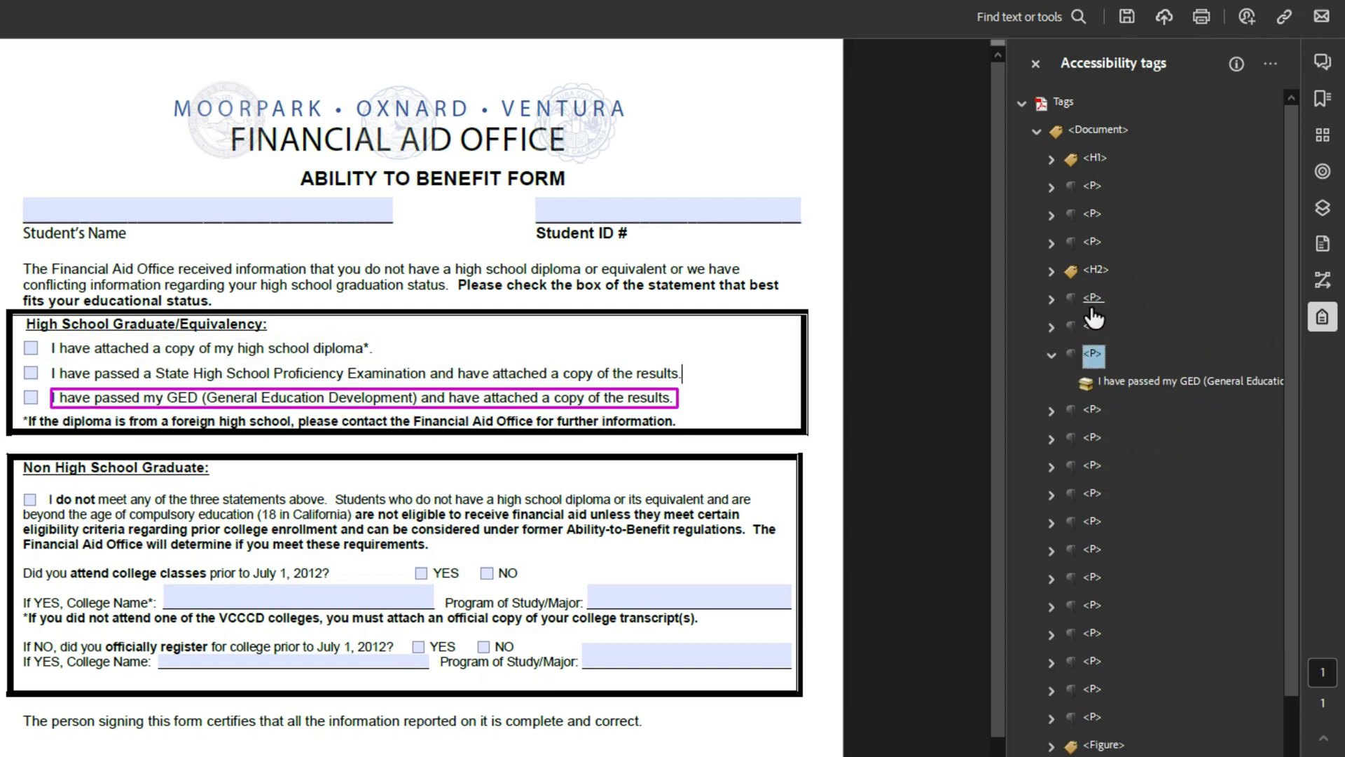
key(Left)
key(Down)
key(Down)
key(Down)
key(Down)
key(Down)
key(Down)
key(Down)
key(Down)
key(Down)
key(Down)
key(Down)
key(Down)
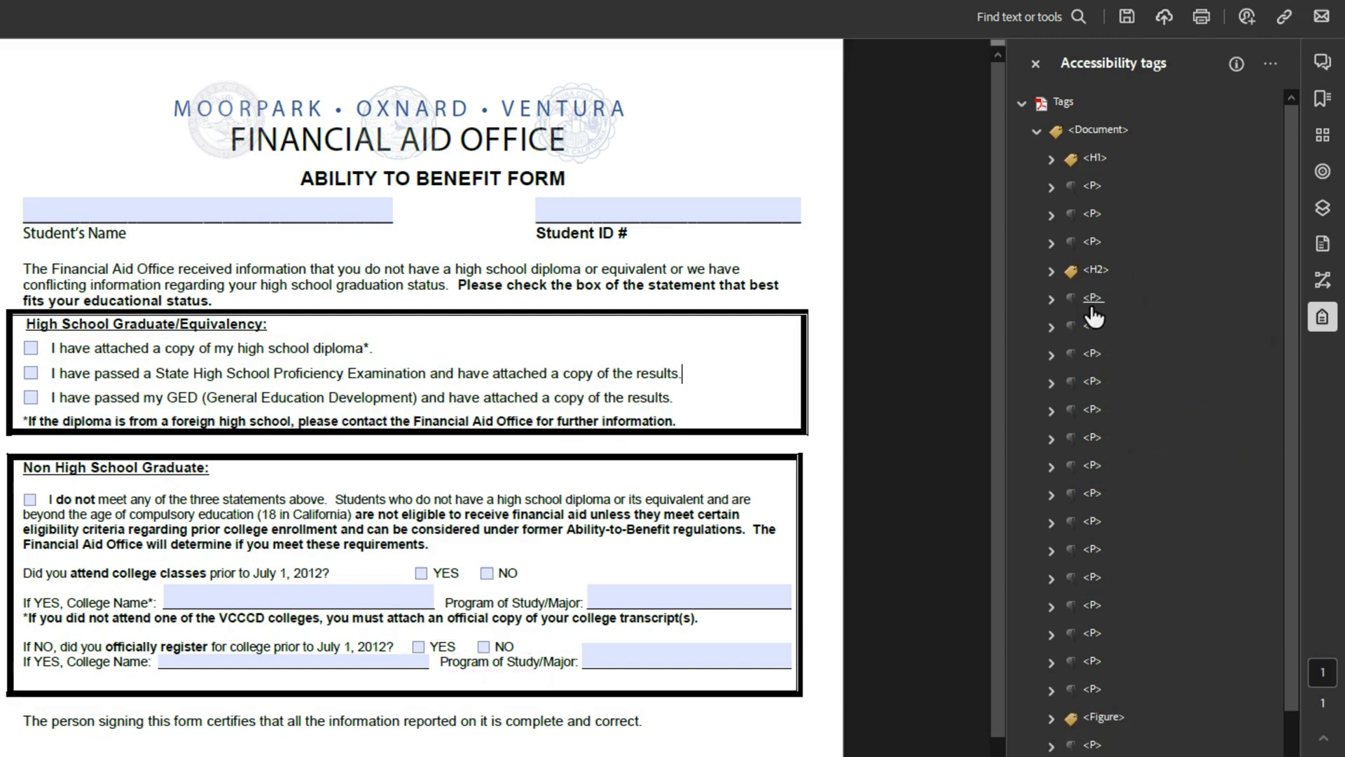
mouse_move(1094, 317)
key(Up)
key(Up)
key(Up)
key(Up)
key(Up)
key(Up)
key(Up)
key(Up)
key(Up)
key(Up)
key(Up)
key(Up)
key(Up)
key(Up)
key(Up)
key(Up)
key(Up)
key(Up)
key(Up)
key(Up)
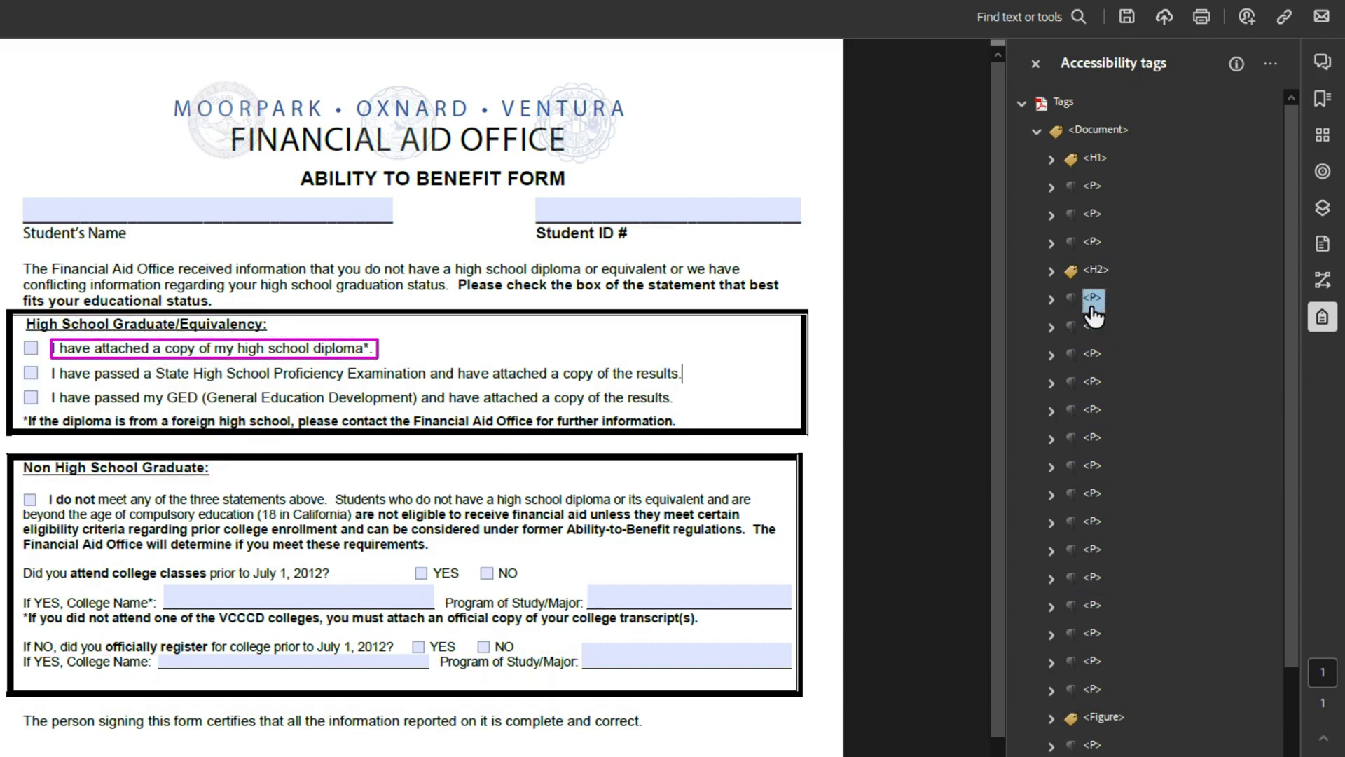
key(Down)
key(Down)
key(Down)
key(Down)
key(Down)
key(Down)
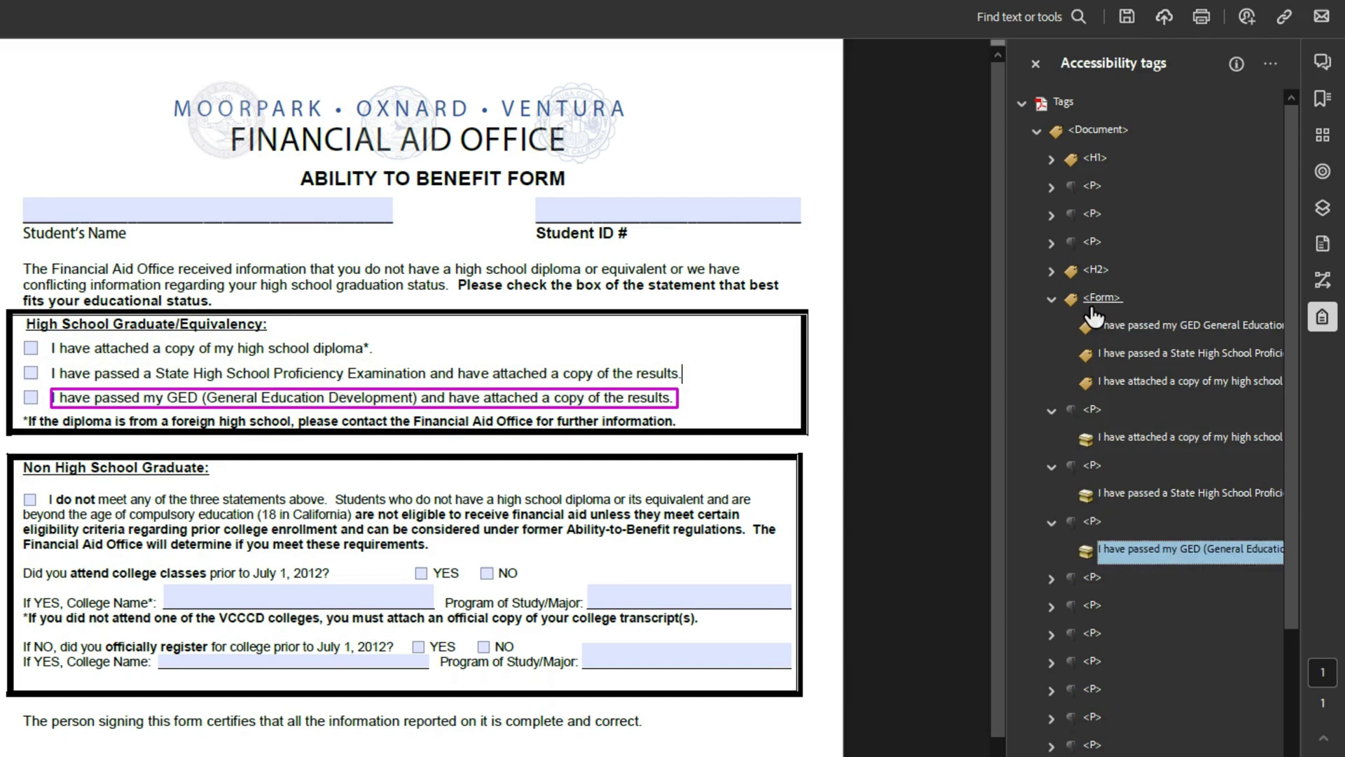
- Add a new <Form> tag inside each of the three high school statement <P> tags, after its text
click(1127, 438)
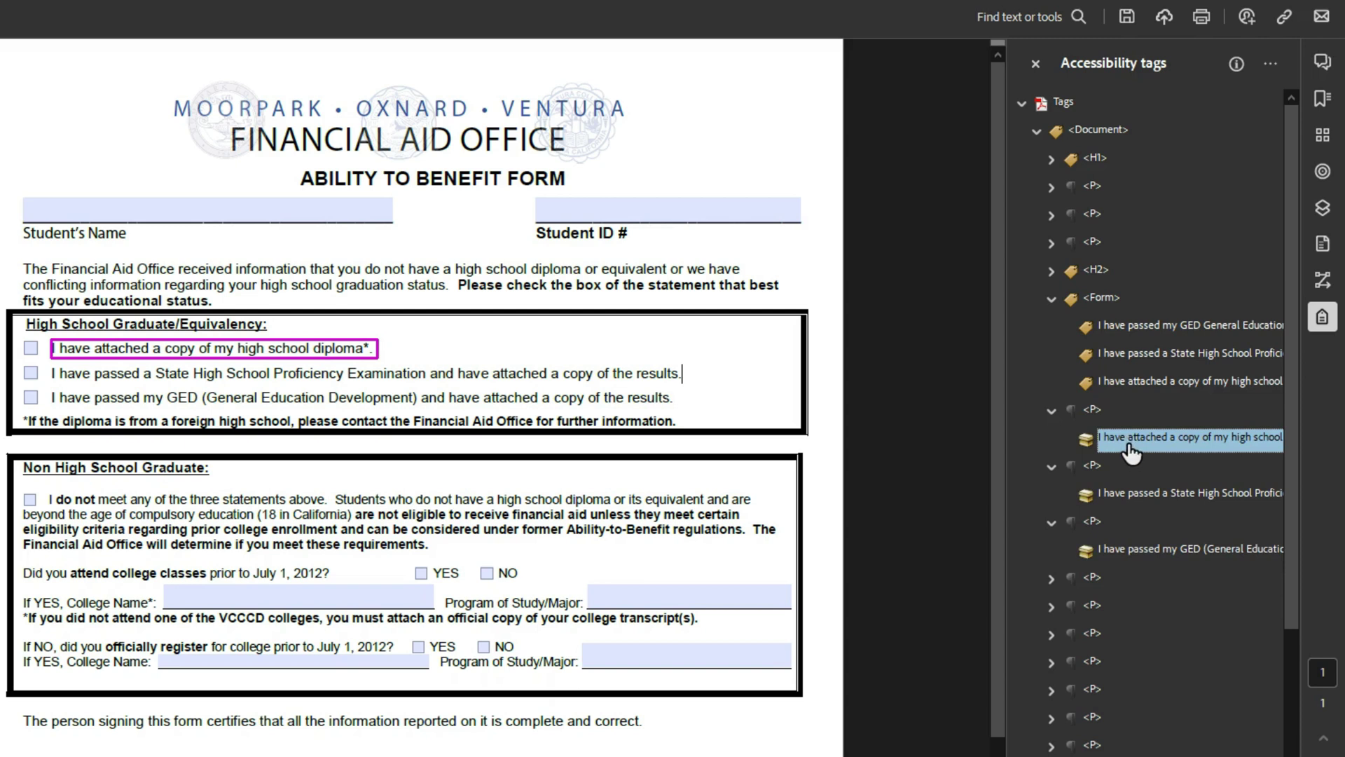
right_click(1130, 442)
text(Form)
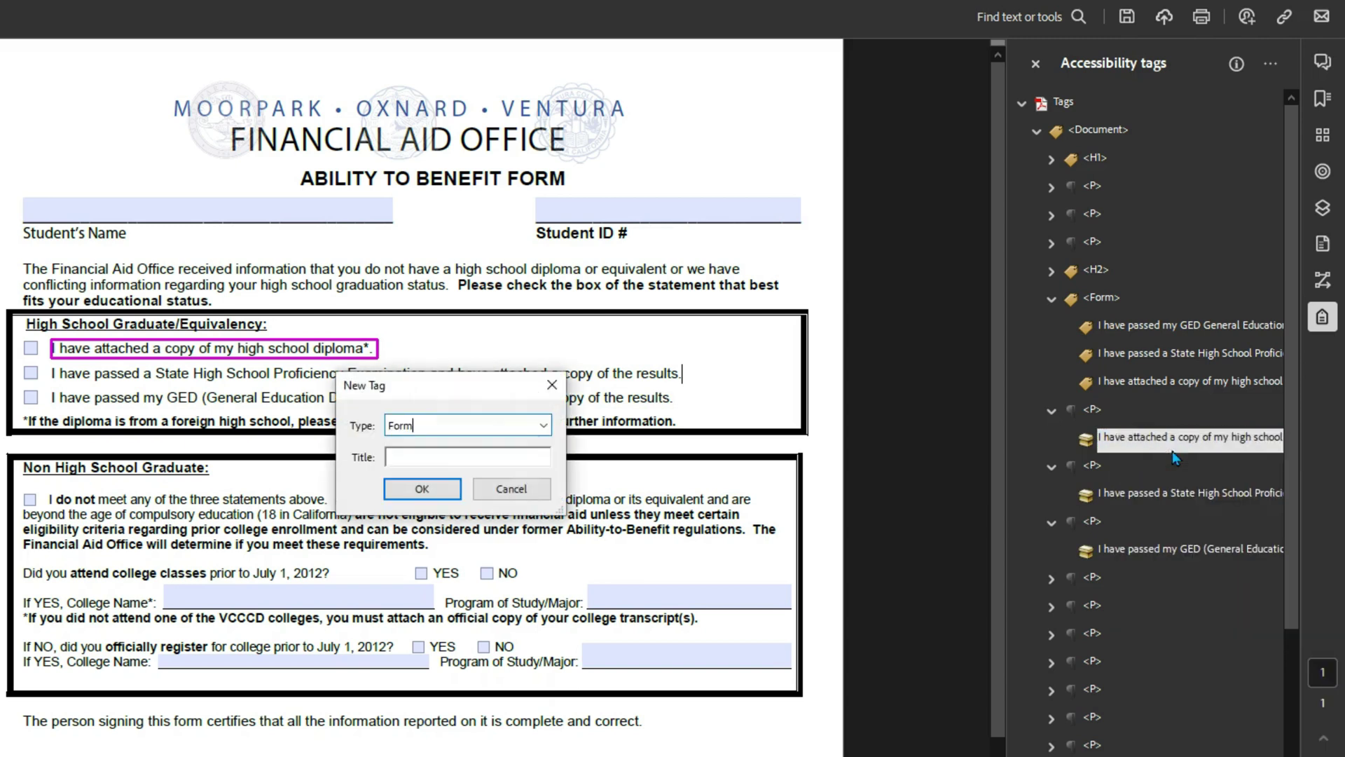
key(Return)
right_click(1157, 520)
click(1187, 35)
key(Return)
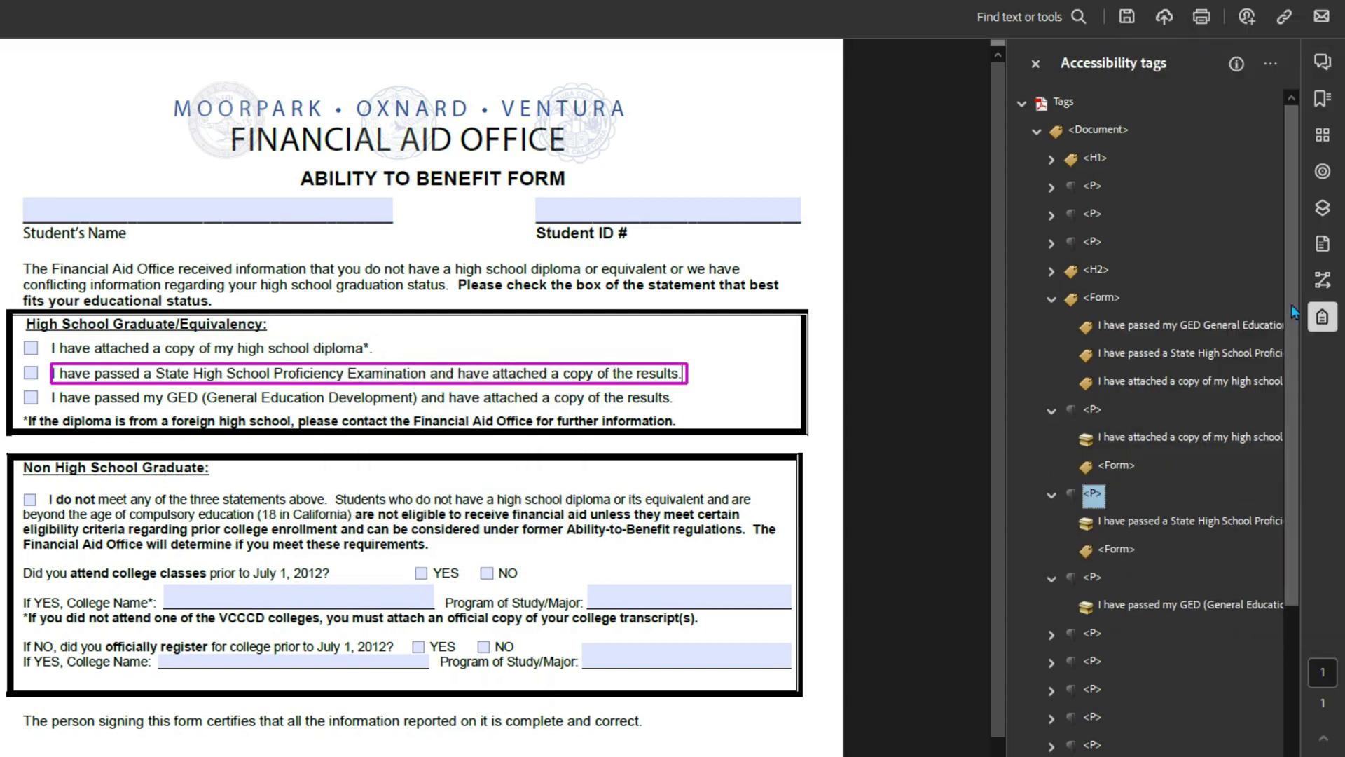
right_click(1130, 616)
click(1212, 129)
key(Return)
- Move the three high school checkbox fields into the <Form> tags of their matching statements and delete the emptied <Form>
drag(1141, 326, 1121, 474)
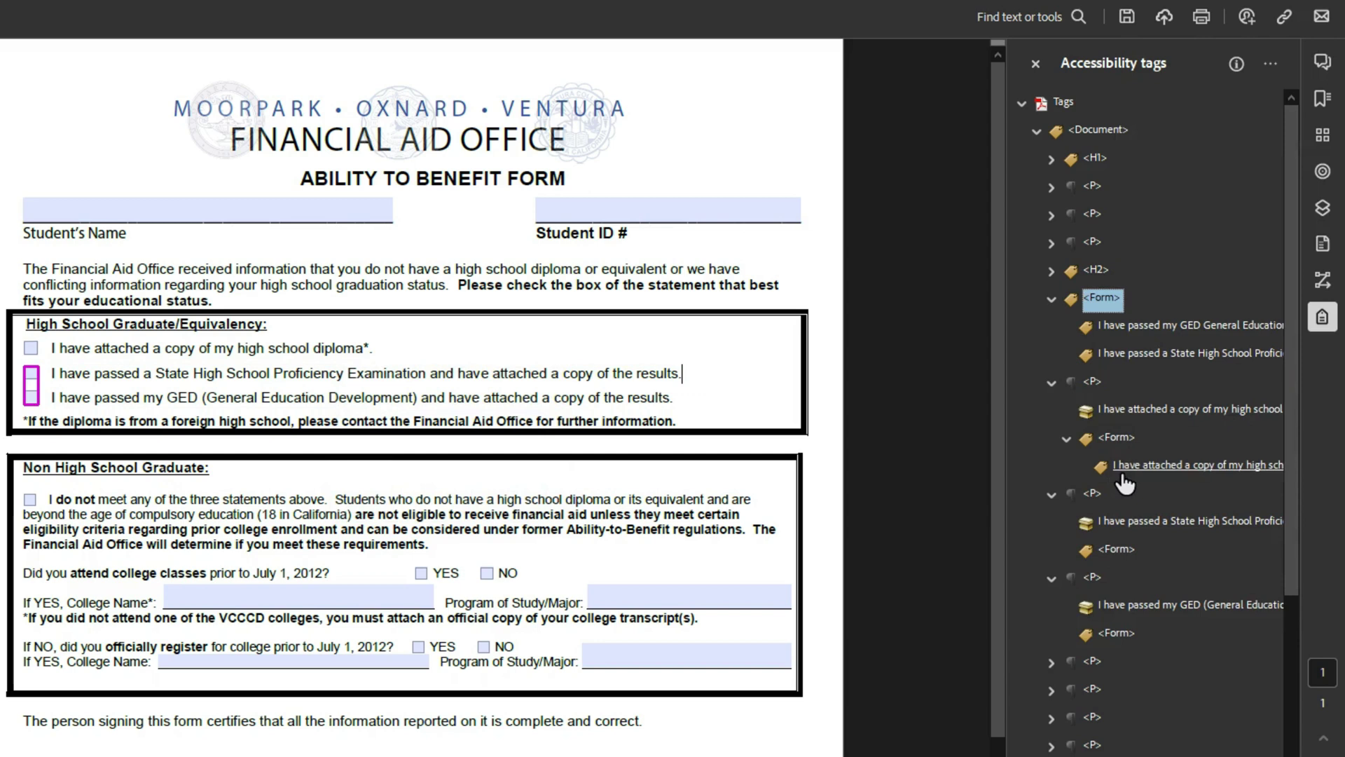
click(1142, 354)
drag(1124, 371, 1123, 548)
drag(1133, 329, 1121, 631)
key(Delete)
- Collapse the three statement paragraphs and change the "Non High School Graduate:" paragraph tag to <H2>
key(Left)
key(Down)
key(Left)
key(Down)
key(Left)
key(Down)
key(Up)
key(Down)
key(Down)
key(F2)
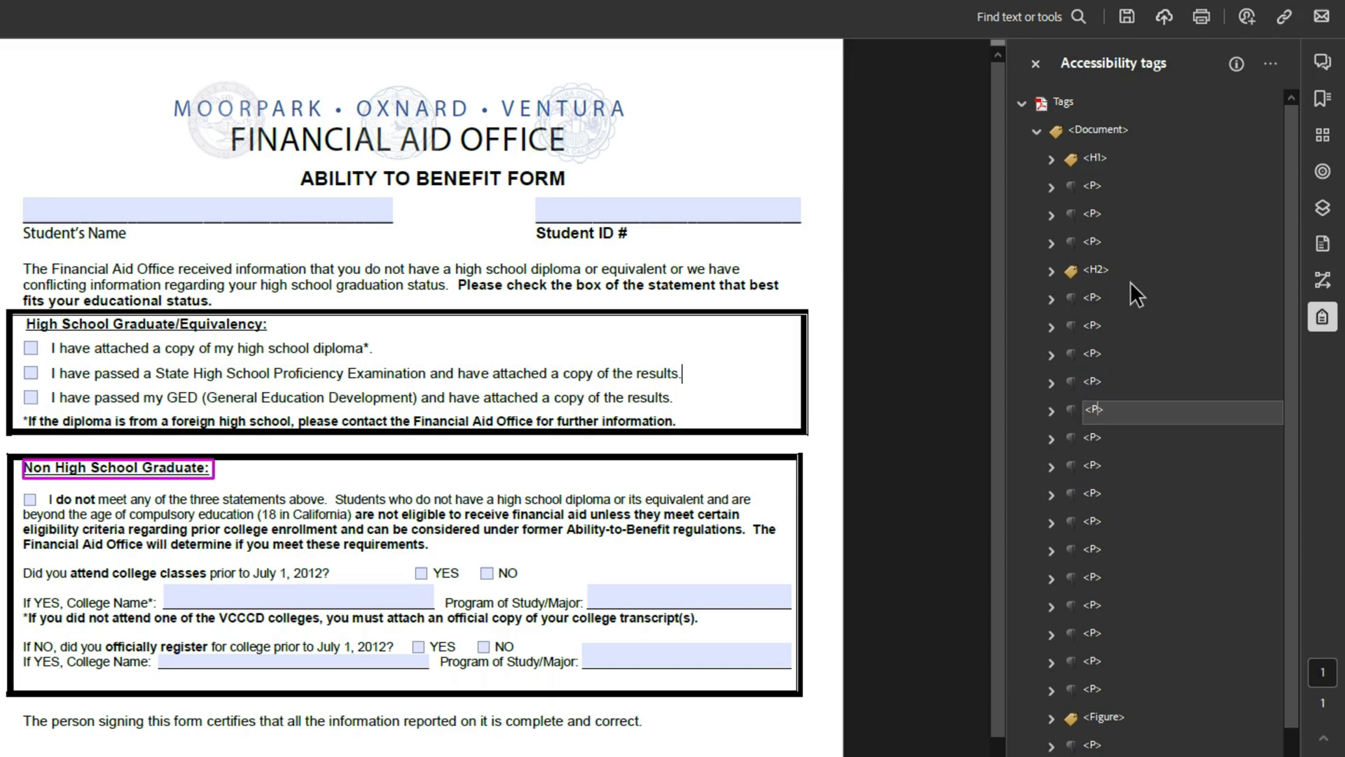
key(BackSpace)
text(H2)
key(Return)
- Change the checkbox path in the "I do not meet any of the three statements above" paragraph to an artifact and remove its <Figure>
key(Down)
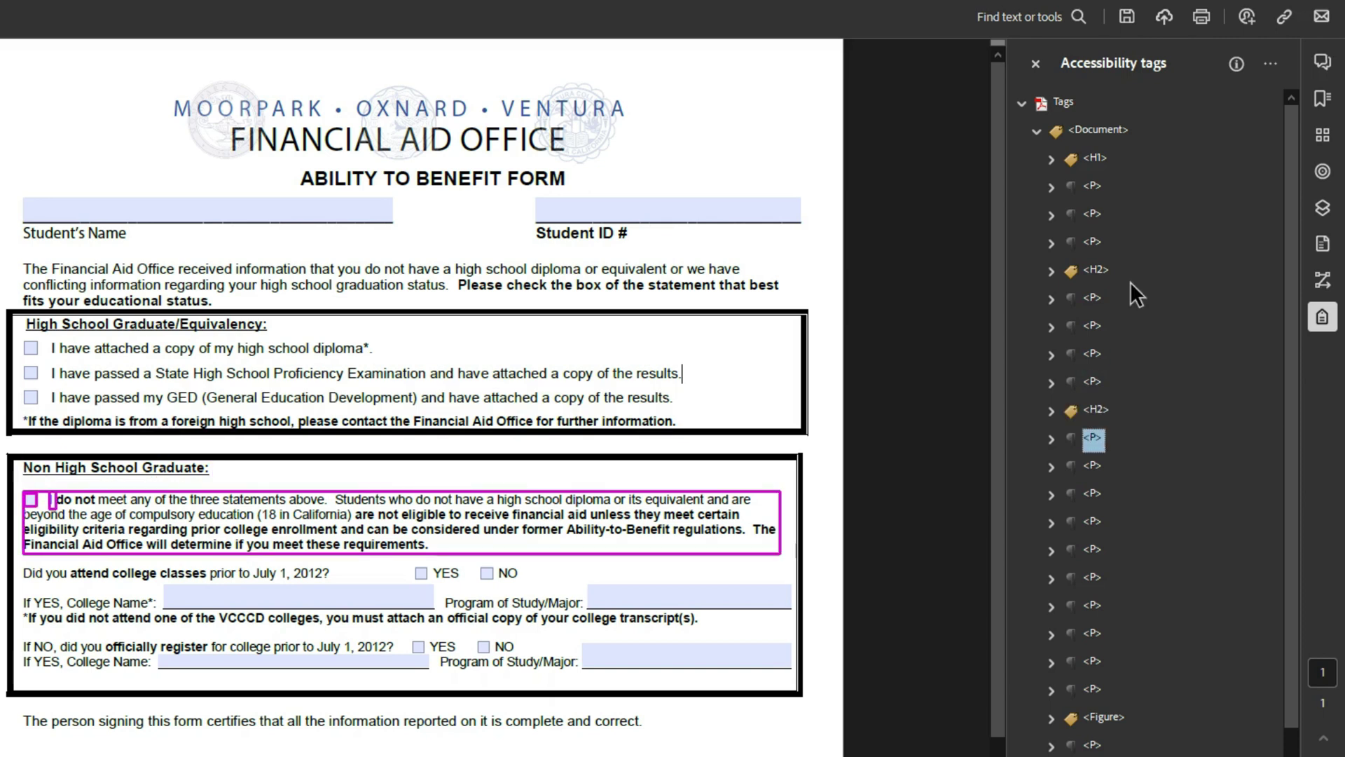
key(Right)
key(Right)
key(Right)
key(Right)
key(shift+F10)
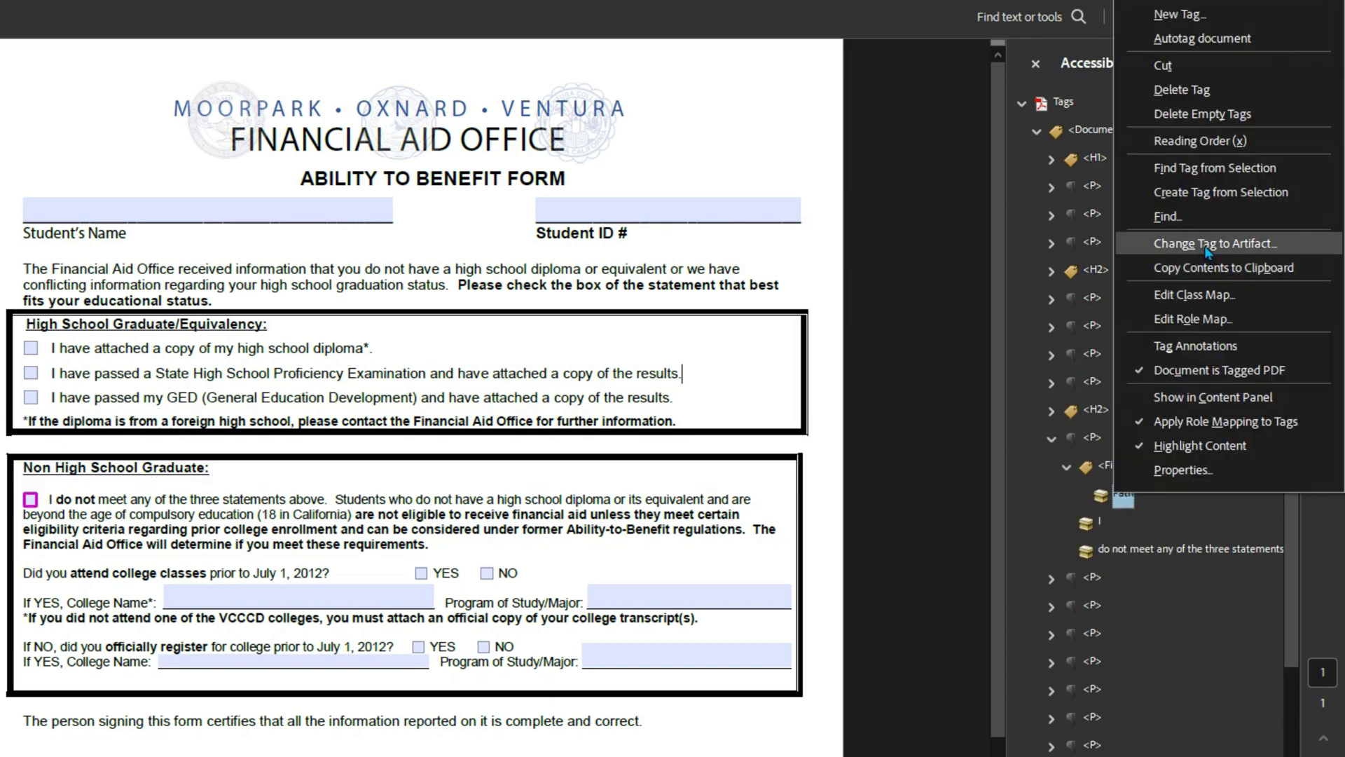
click(1184, 245)
click(429, 525)
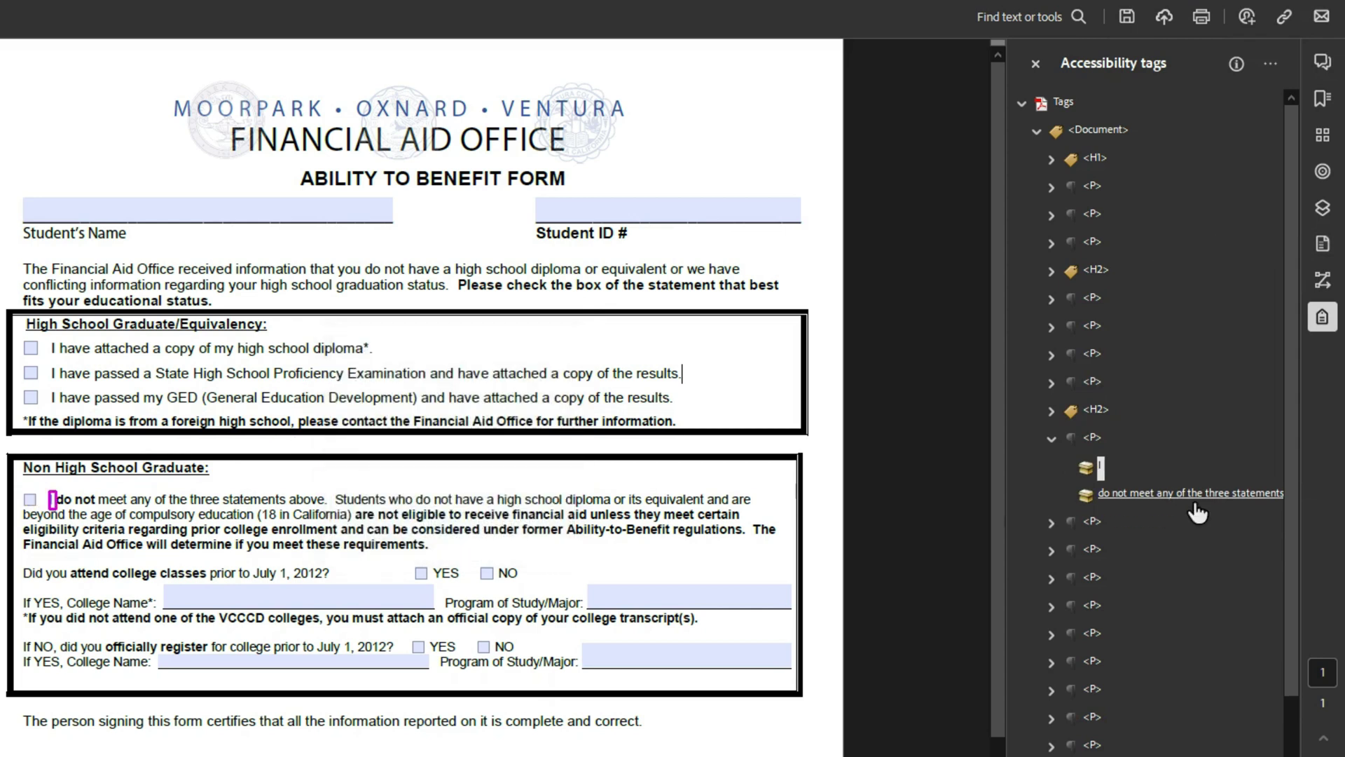
- Move the <Form> tag holding the "I do not meet any of the three statements" checkbox into its statement's <P>, after the text
click(1091, 438)
key(Up)
key(Down)
key(Down)
key(Down)
key(Down)
key(Down)
key(Down)
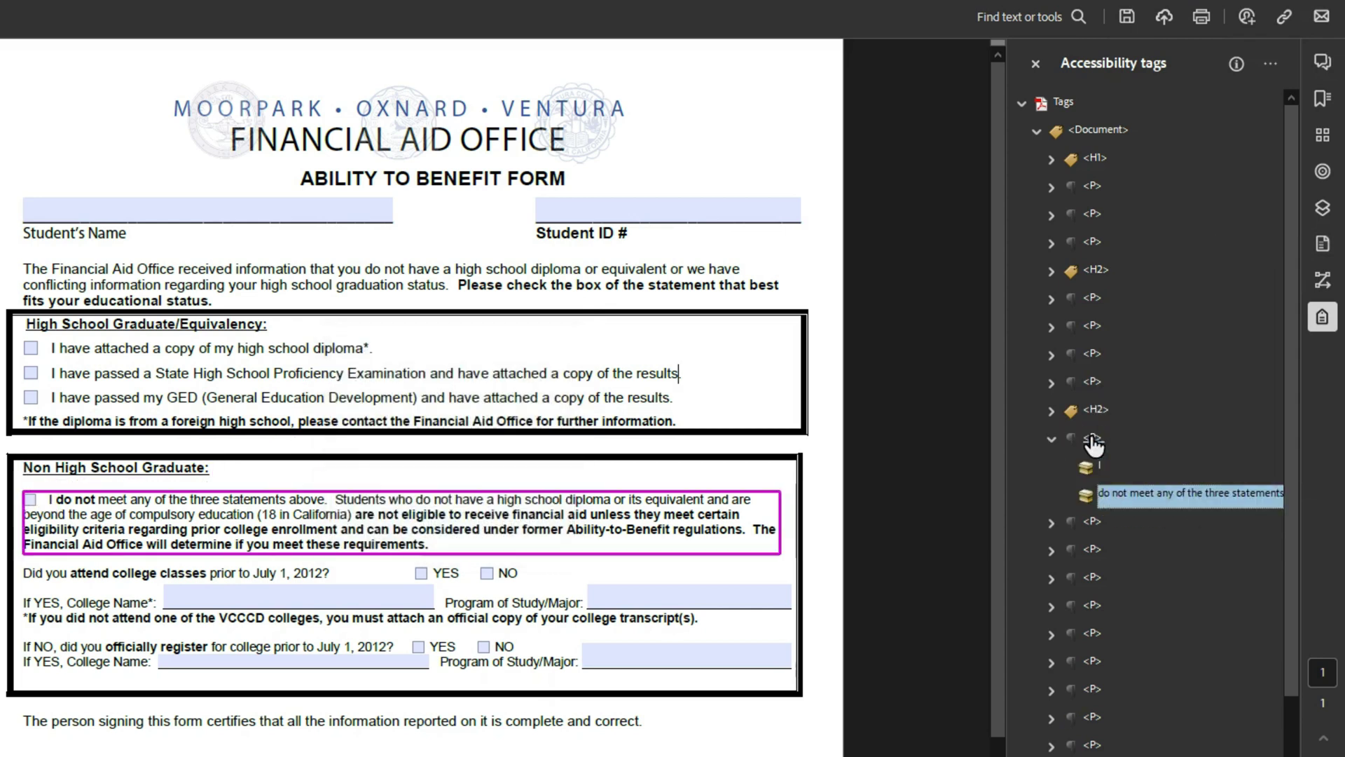
key(Down)
key(Down)
key(Down)
key(Down)
key(Down)
key(Down)
key(Down)
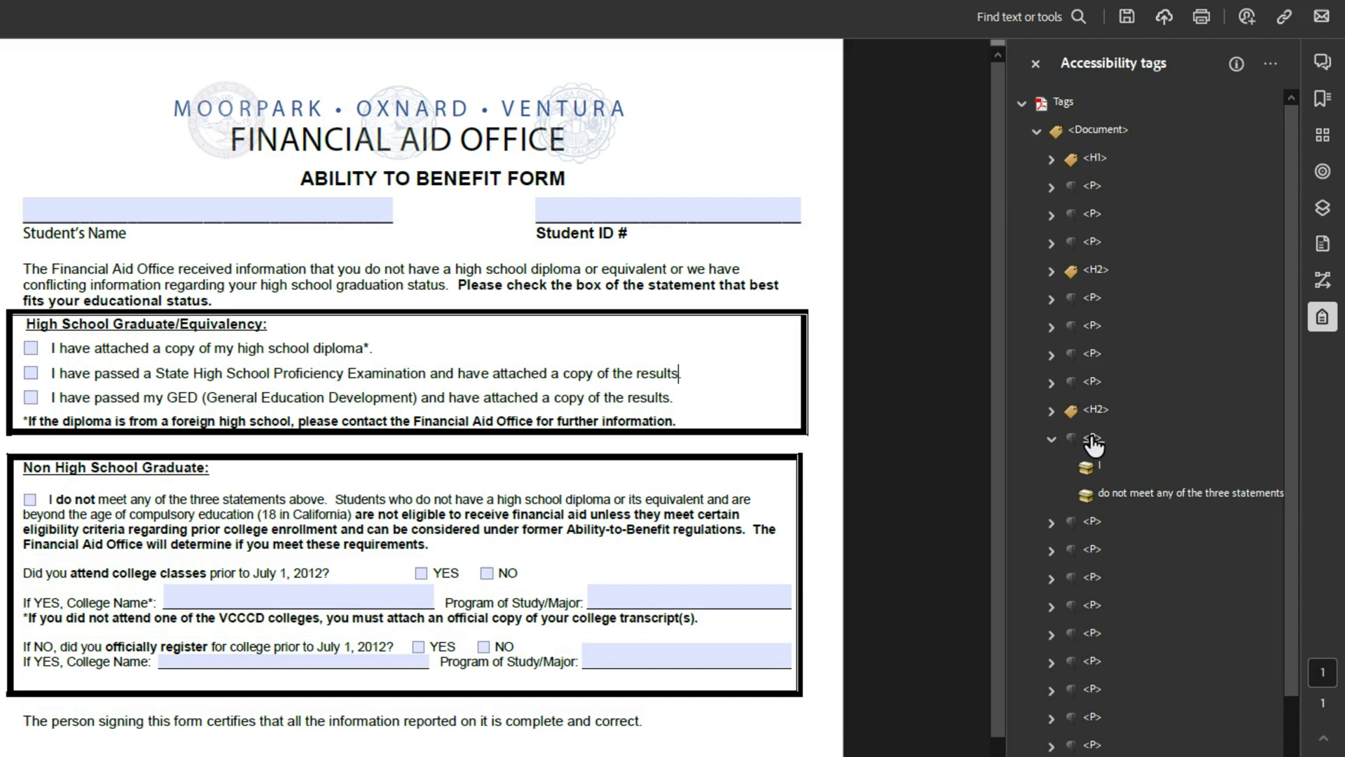
key(Down)
key(Down)
key(Down)
key(Down)
key(Down)
key(Down)
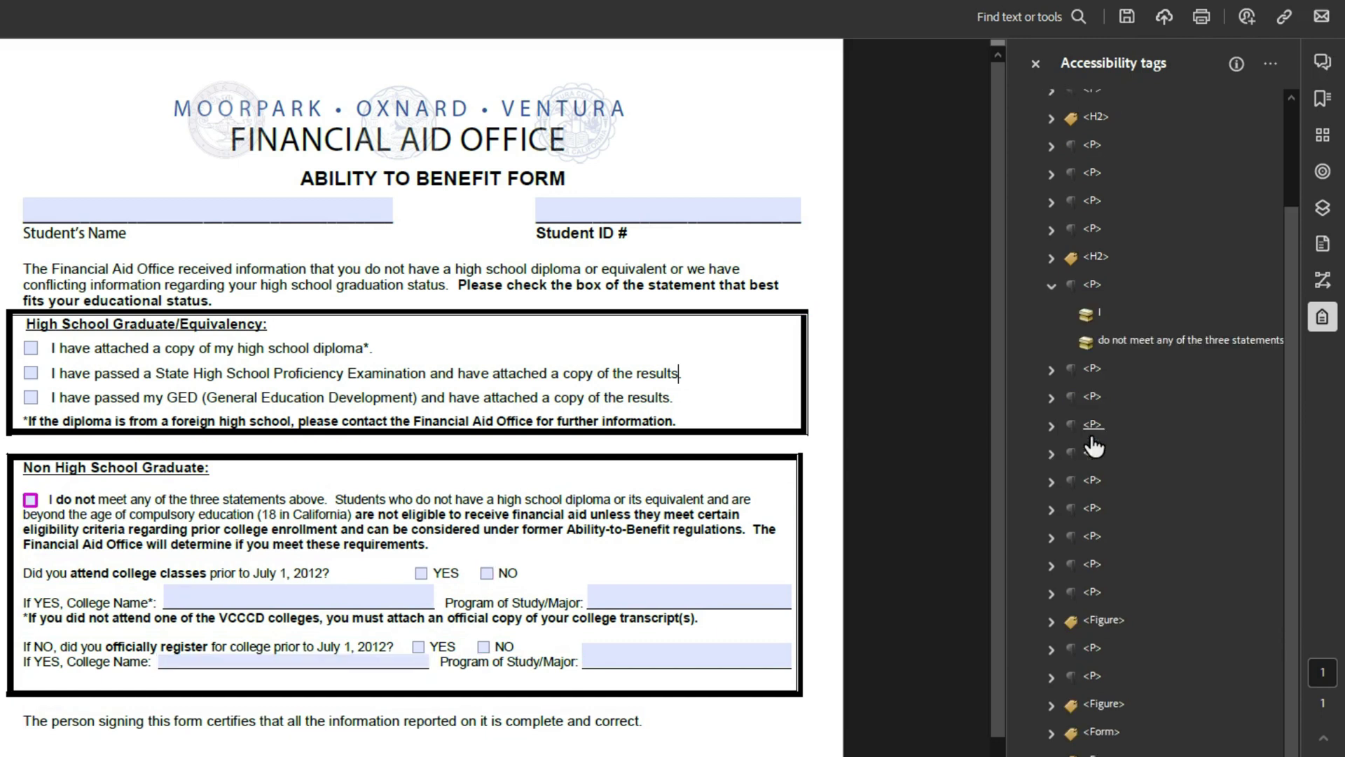
key(ctrl+x)
key(Up)
key(Up)
key(Up)
key(Up)
key(Up)
key(Up)
key(Up)
key(Up)
key(Up)
key(Up)
key(Up)
key(Up)
key(Up)
key(Up)
key(Up)
key(Up)
key(Up)
key(ctrl+v)
- Check the checkbox field nested in the "I do not meet" paragraph's <Form>, and continue to the college classes question
key(Down)
key(Up)
key(Up)
key(Up)
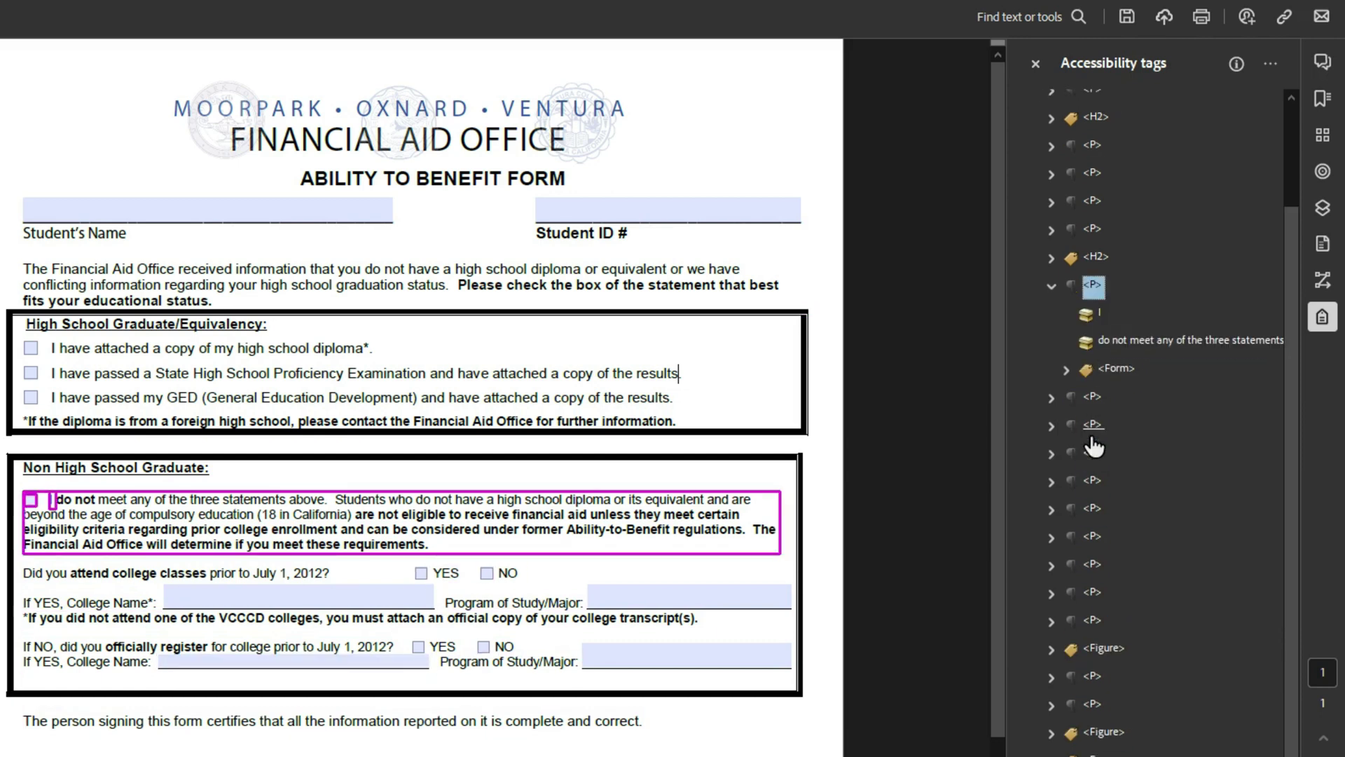
key(Left)
key(Right)
key(Down)
key(Down)
key(Down)
key(Right)
key(Down)
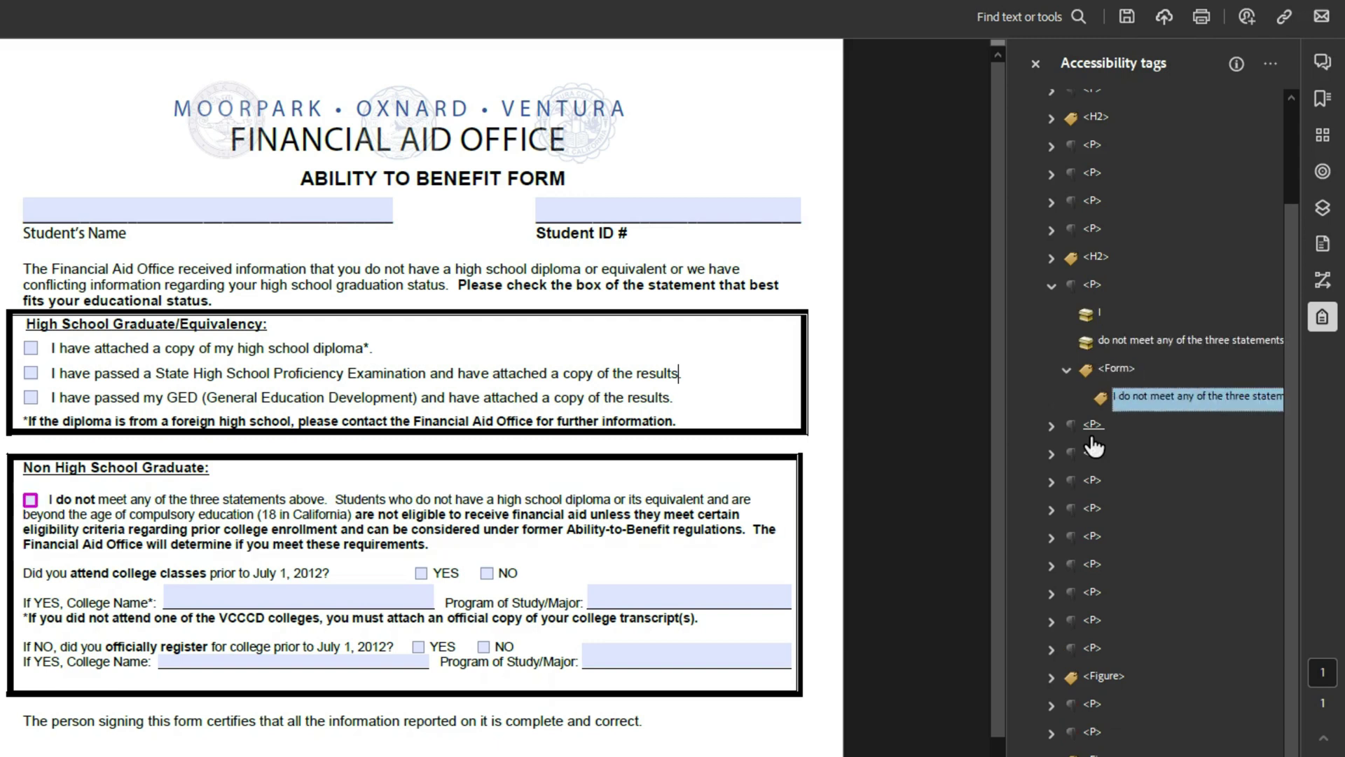
key(Down)
key(Down)
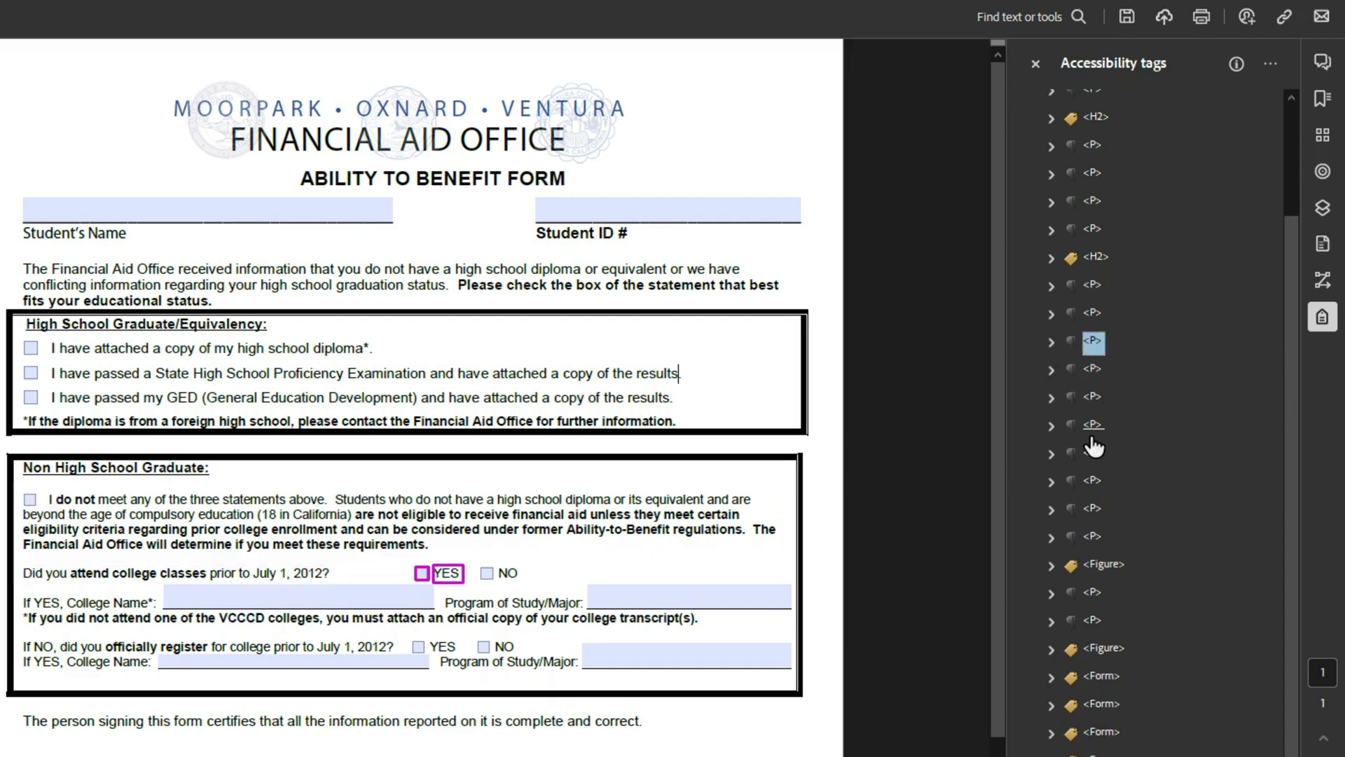
- Expand the college classes question's YES and NO paragraphs and change both checkbox paths to page artifacts
key(Down)
key(Right)
key(Down)
key(Right)
key(Up)
key(Up)
key(Right)
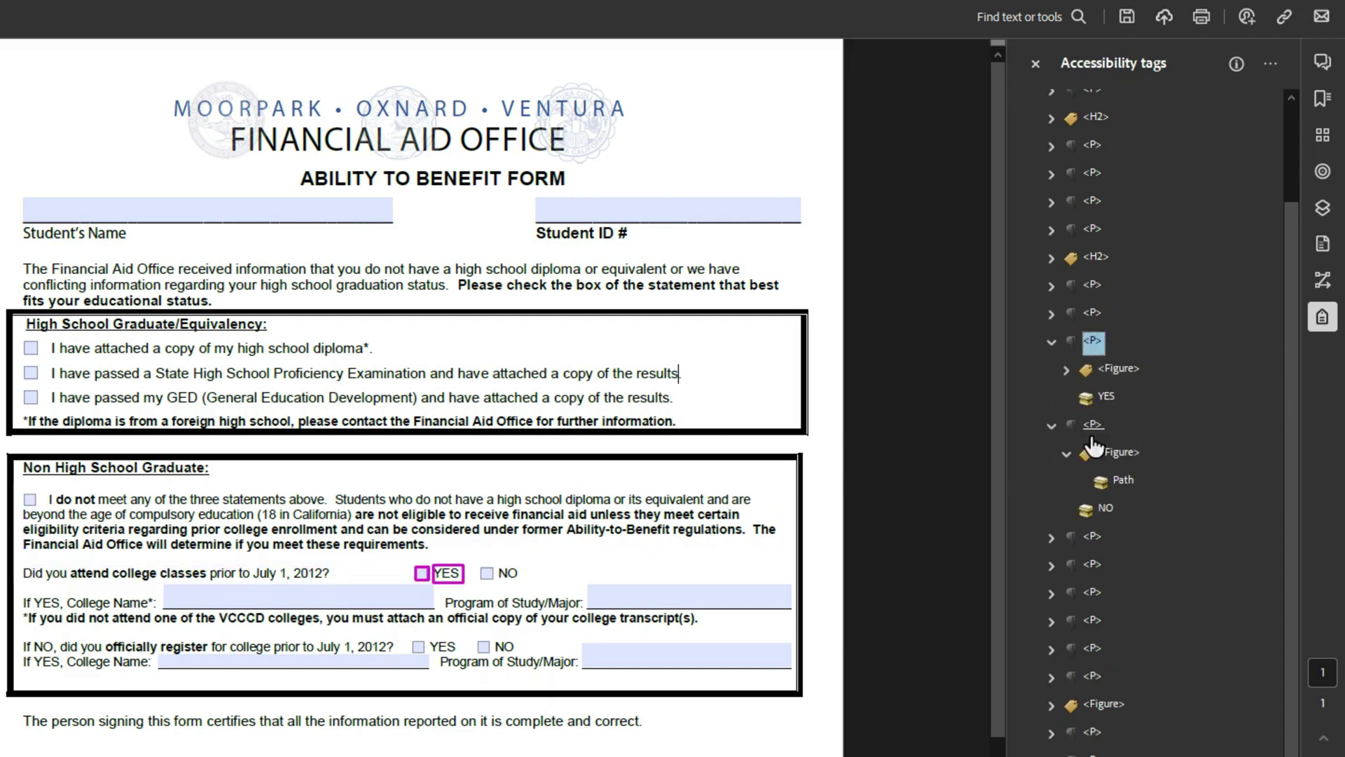
key(Down)
key(Right)
key(Down)
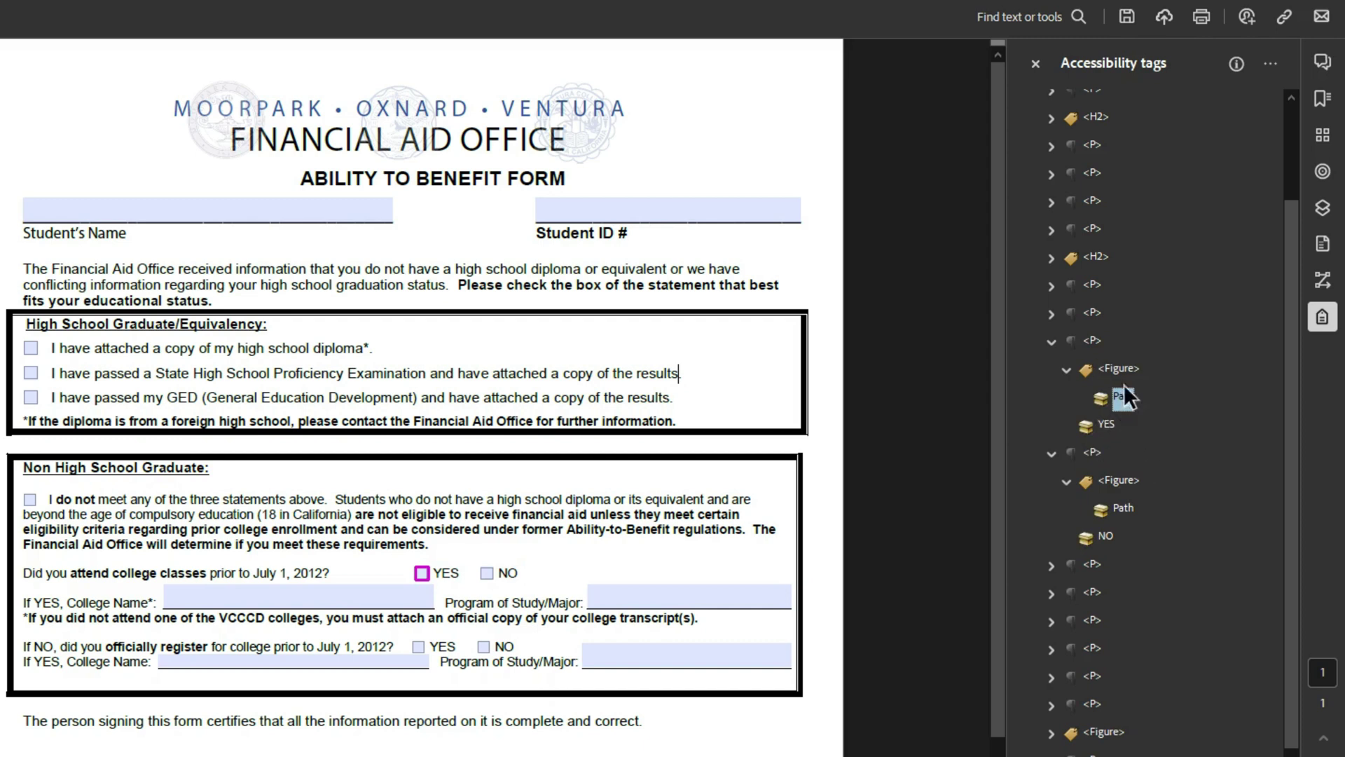
ctrl+click(1123, 509)
right_click(1128, 514)
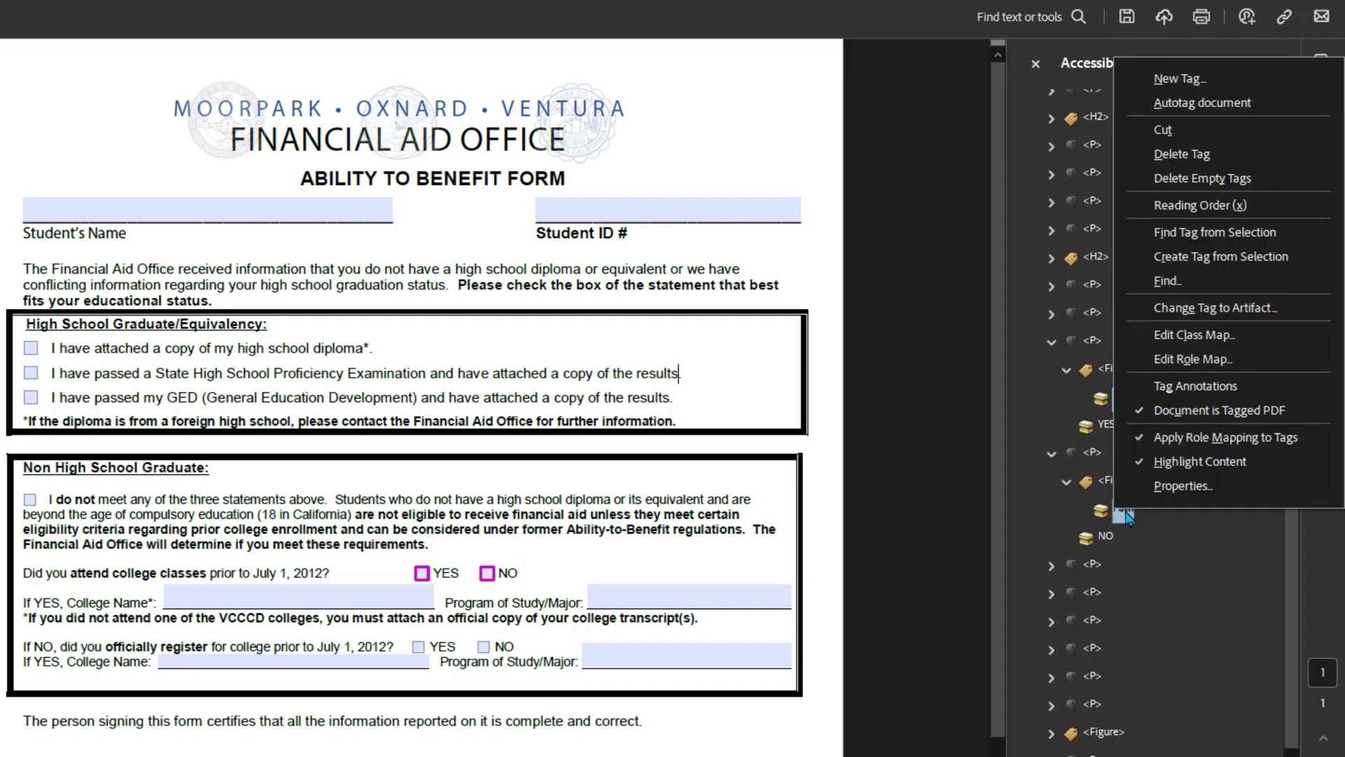
click(1208, 307)
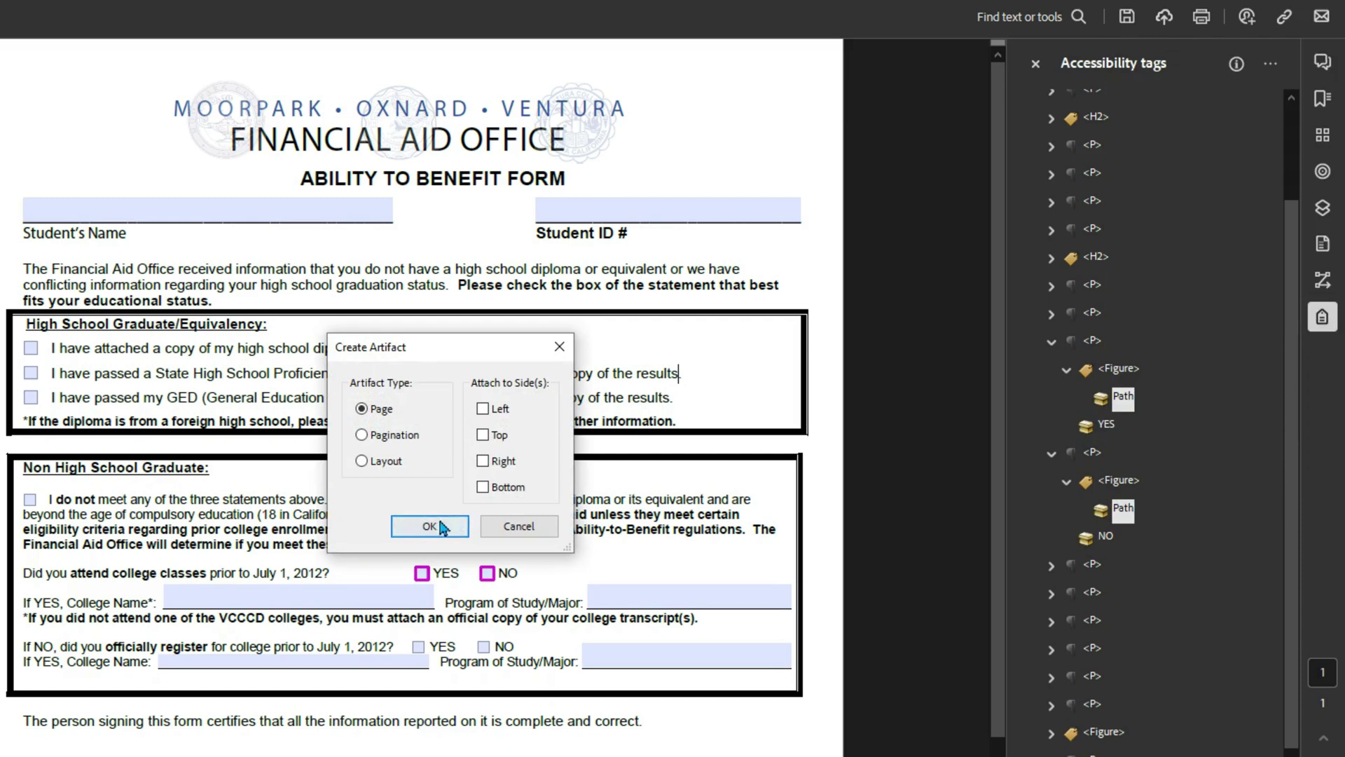
click(429, 526)
- Delete the empty <Figure> tags from the college classes question's YES and NO paragraphs
click(1139, 373)
key(Delete)
key(Down)
key(Down)
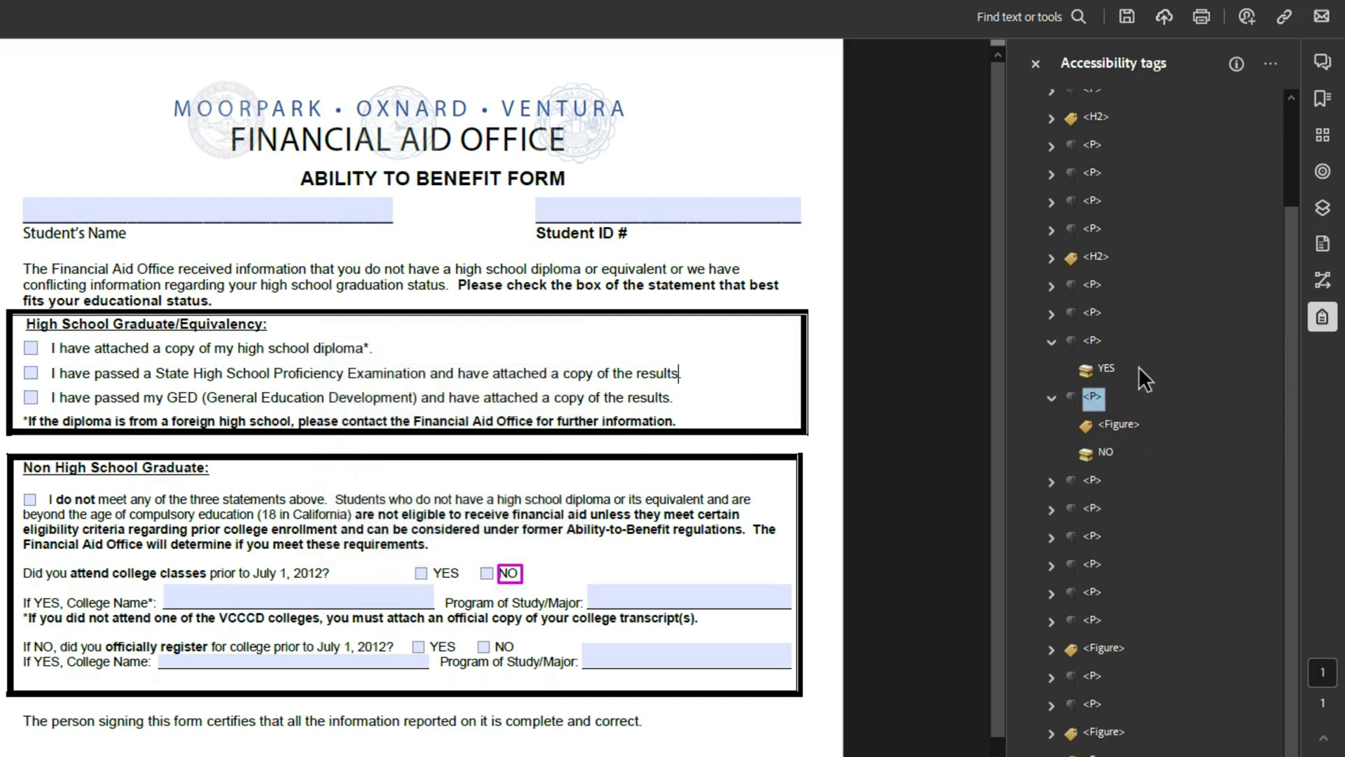
key(Delete)
- Look through the remaining tags for the <Form> tags belonging to the college classes question's YES and NO checkboxes
key(Up)
key(Up)
key(Up)
key(Up)
key(Down)
key(Down)
key(Down)
key(Down)
key(Down)
key(Down)
key(Down)
key(Down)
key(Down)
key(Down)
key(Down)
key(Down)
key(Down)
key(Down)
key(Down)
key(Down)
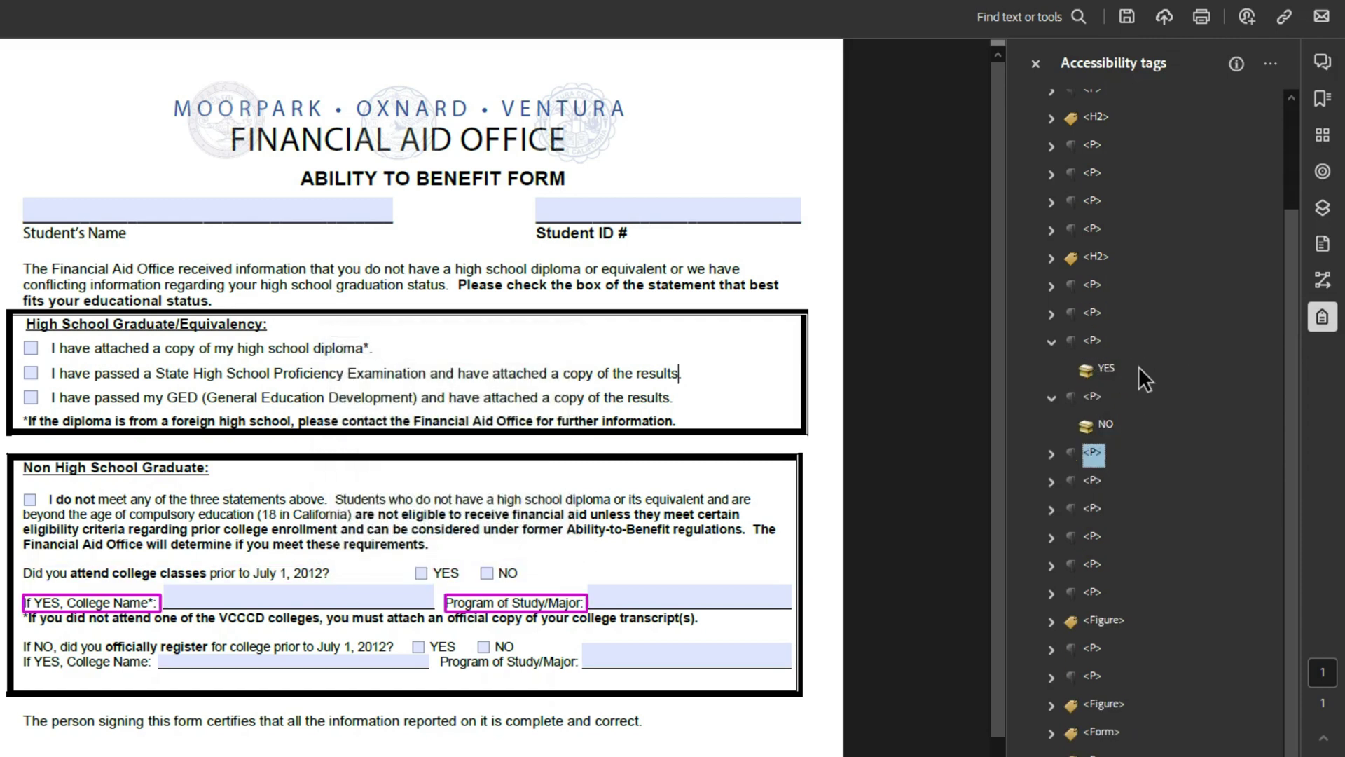
key(Up)
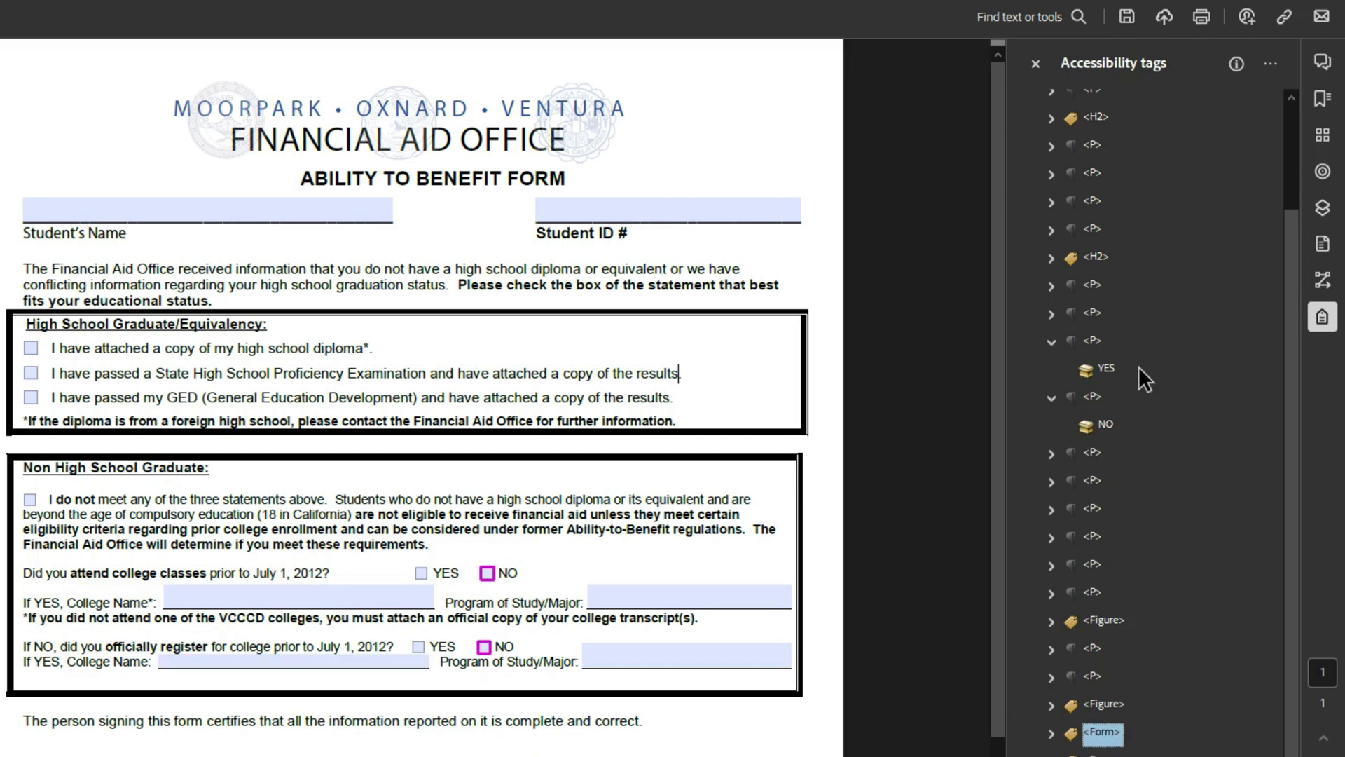
key(Down)
key(Down)
key(Up)
key(Up)
key(Up)
key(Down)
key(Down)
key(Down)
key(Down)
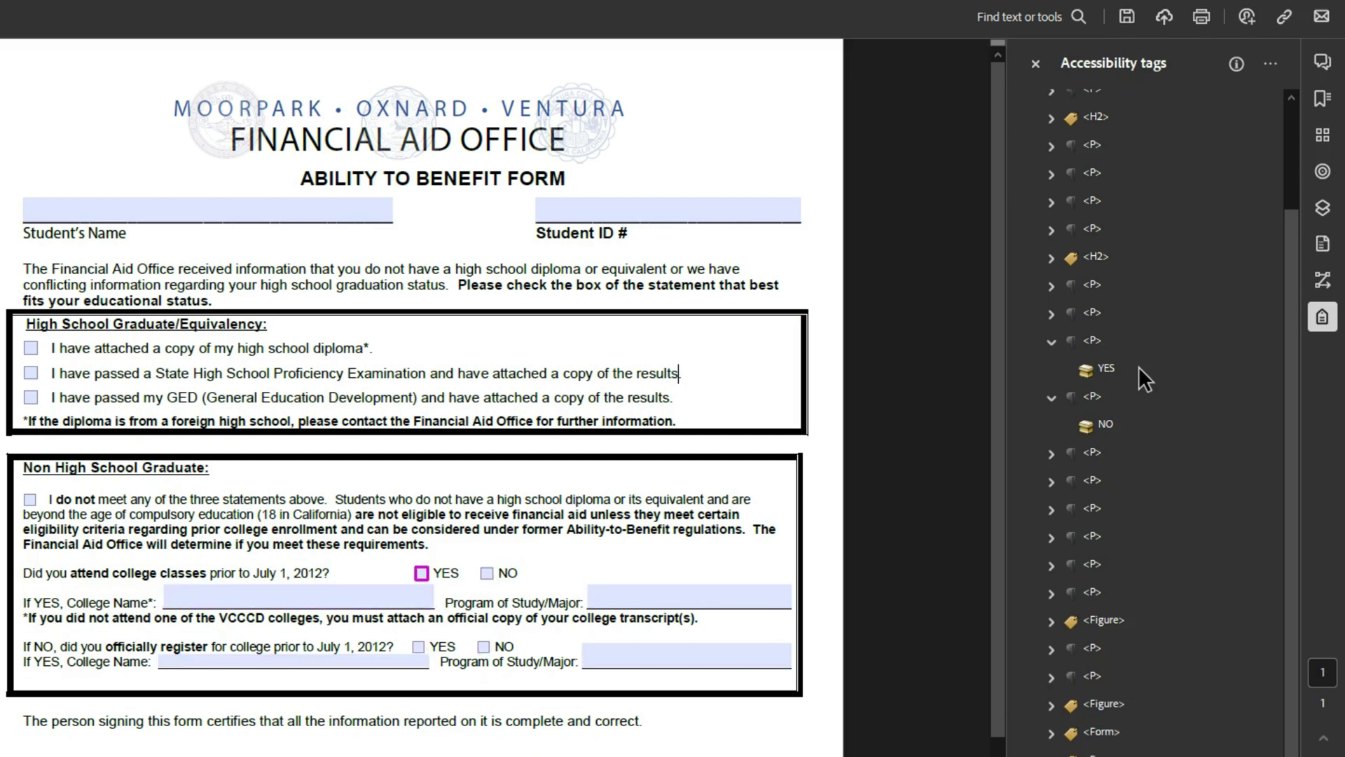
- Expand the <Form> tags holding the college classes YES and NO checkboxes and examine which fields they contain
key(Right)
key(Down)
key(Up)
key(Down)
key(Down)
key(Up)
key(Up)
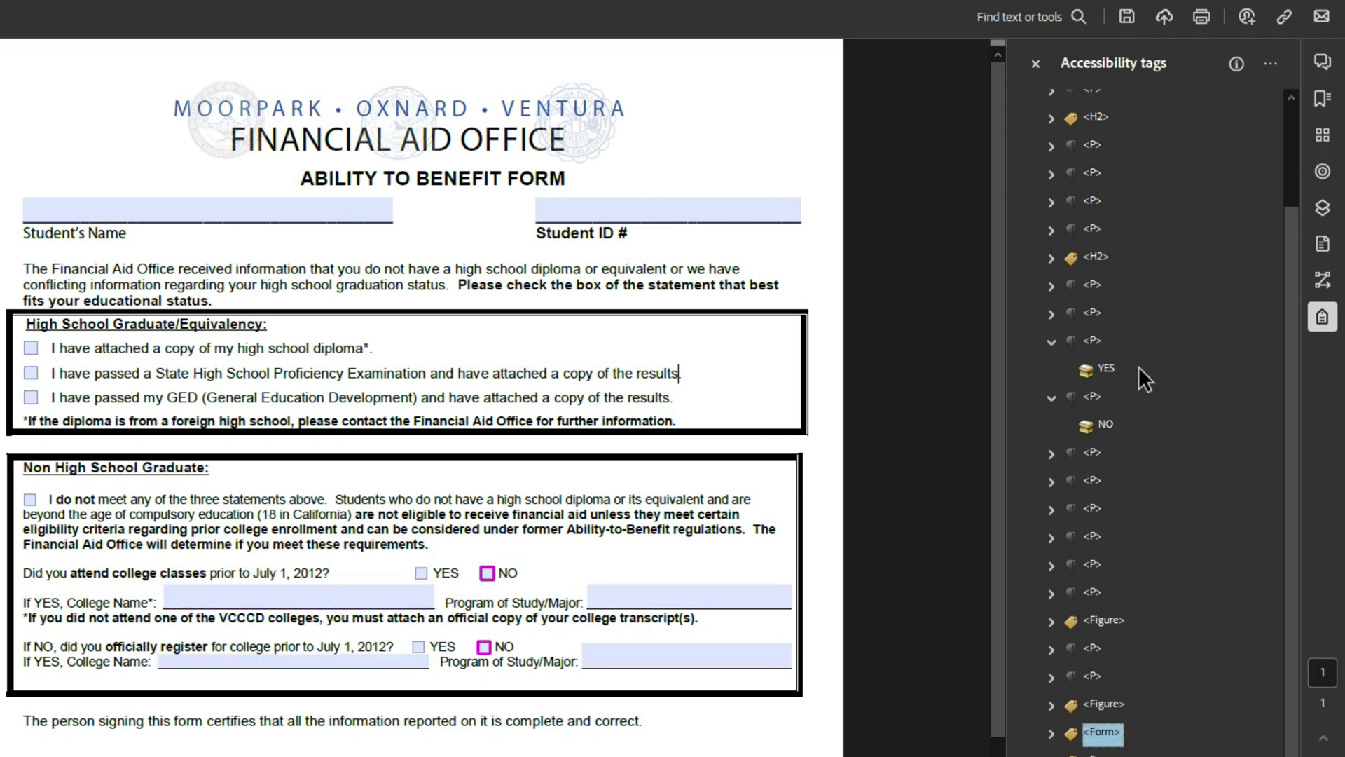
key(Right)
key(Down)
key(Down)
key(Up)
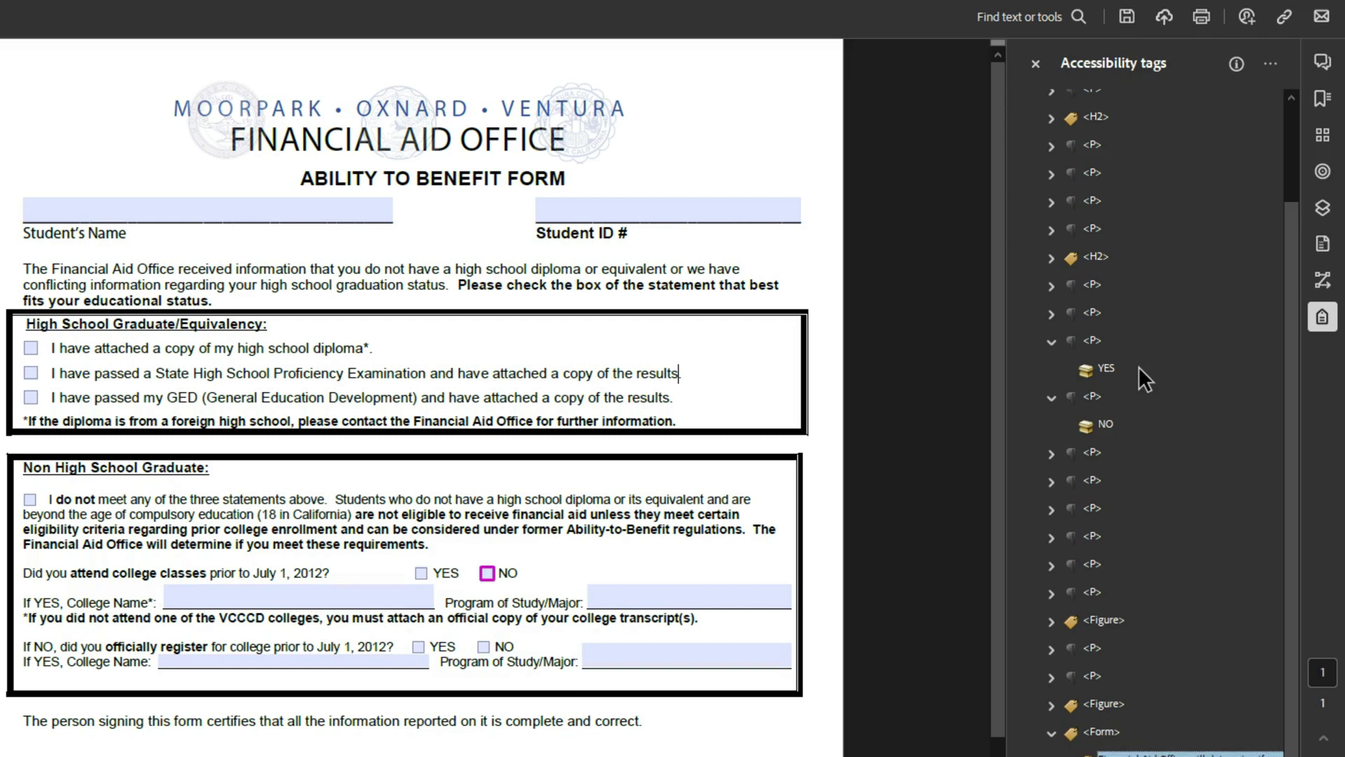
- Remove the college classes question's NO checkbox object from its expanded <Form> tag
scroll(1138, 368, down, 2)
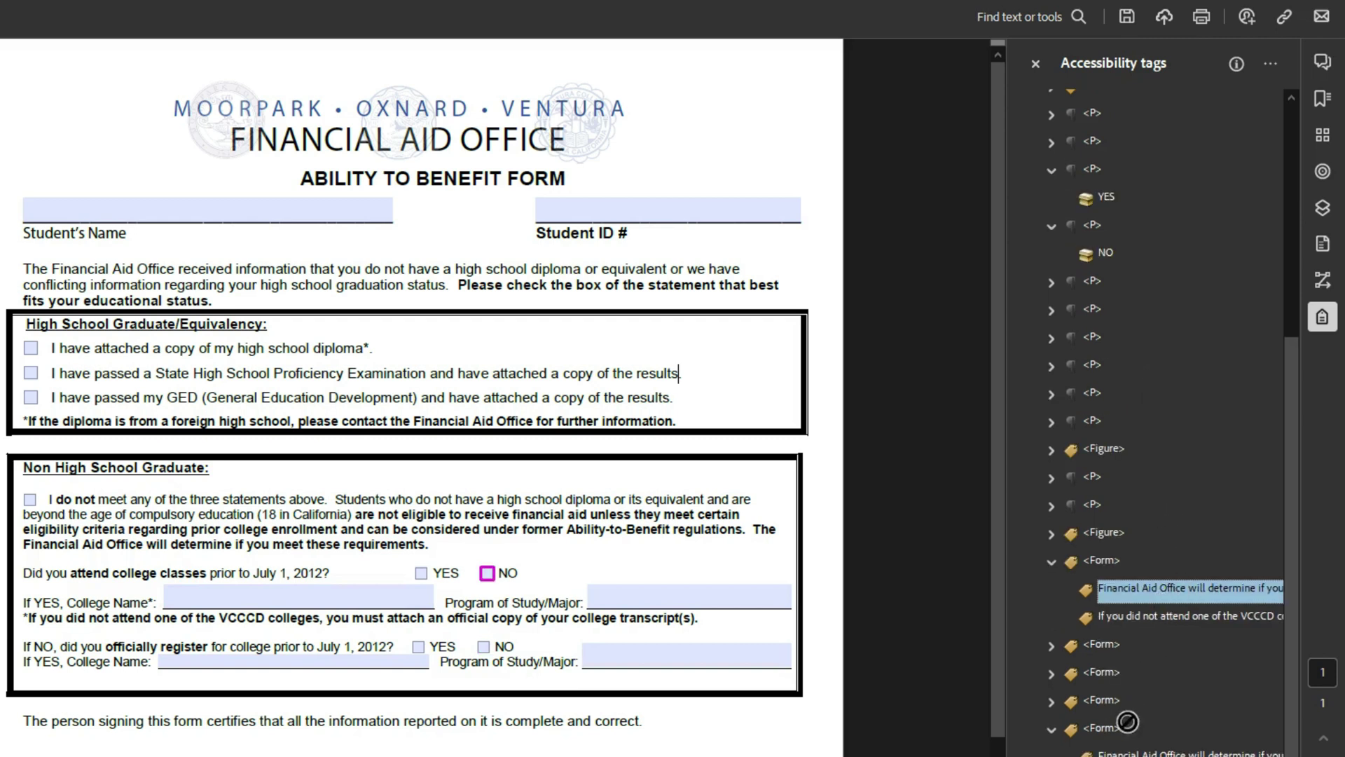
key(Delete)
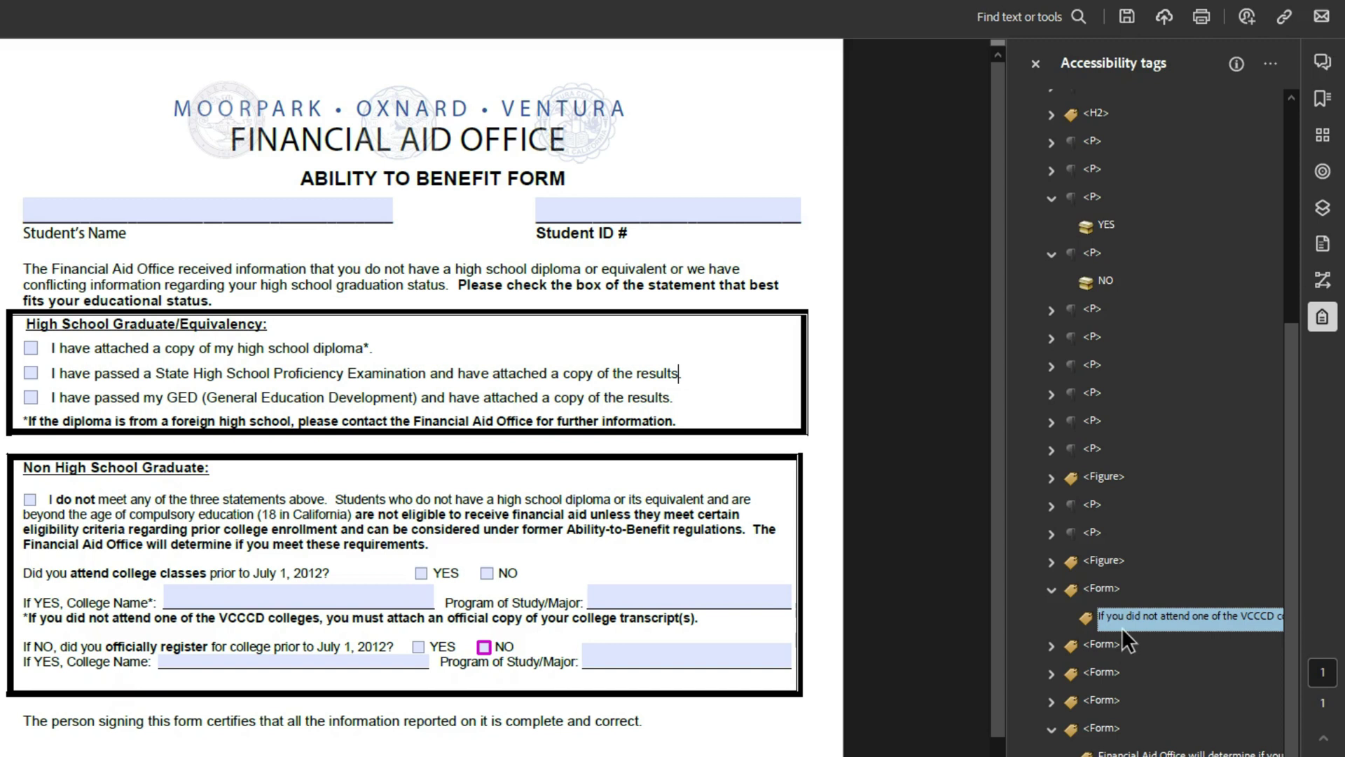
- Nest the <Form> tag holding the college classes question's YES checkbox inside the YES paragraph
click(1111, 731)
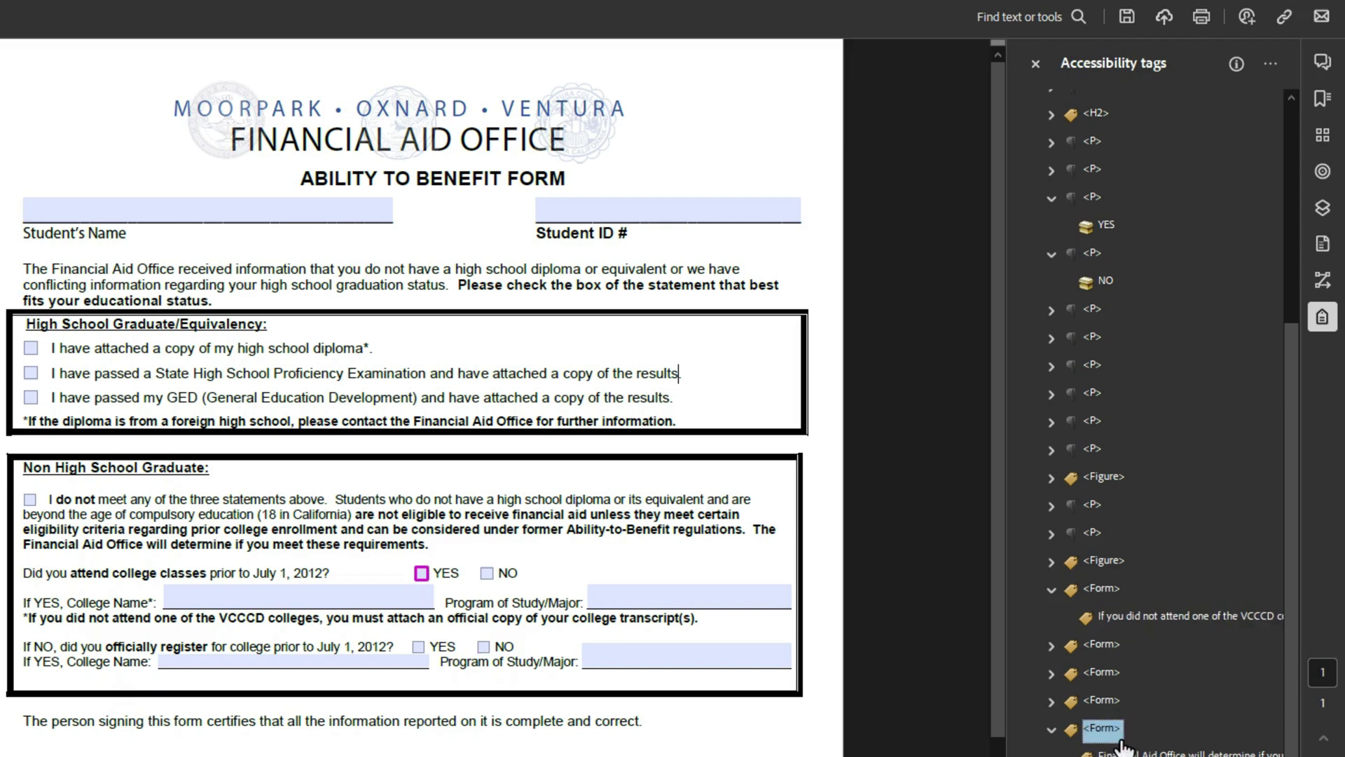
key(Up)
key(Up)
key(Up)
key(Up)
key(Up)
key(Up)
key(Up)
key(Up)
key(Up)
key(Up)
key(Up)
key(Up)
key(Up)
key(Up)
key(Up)
key(Up)
key(Up)
key(Up)
key(Up)
key(Up)
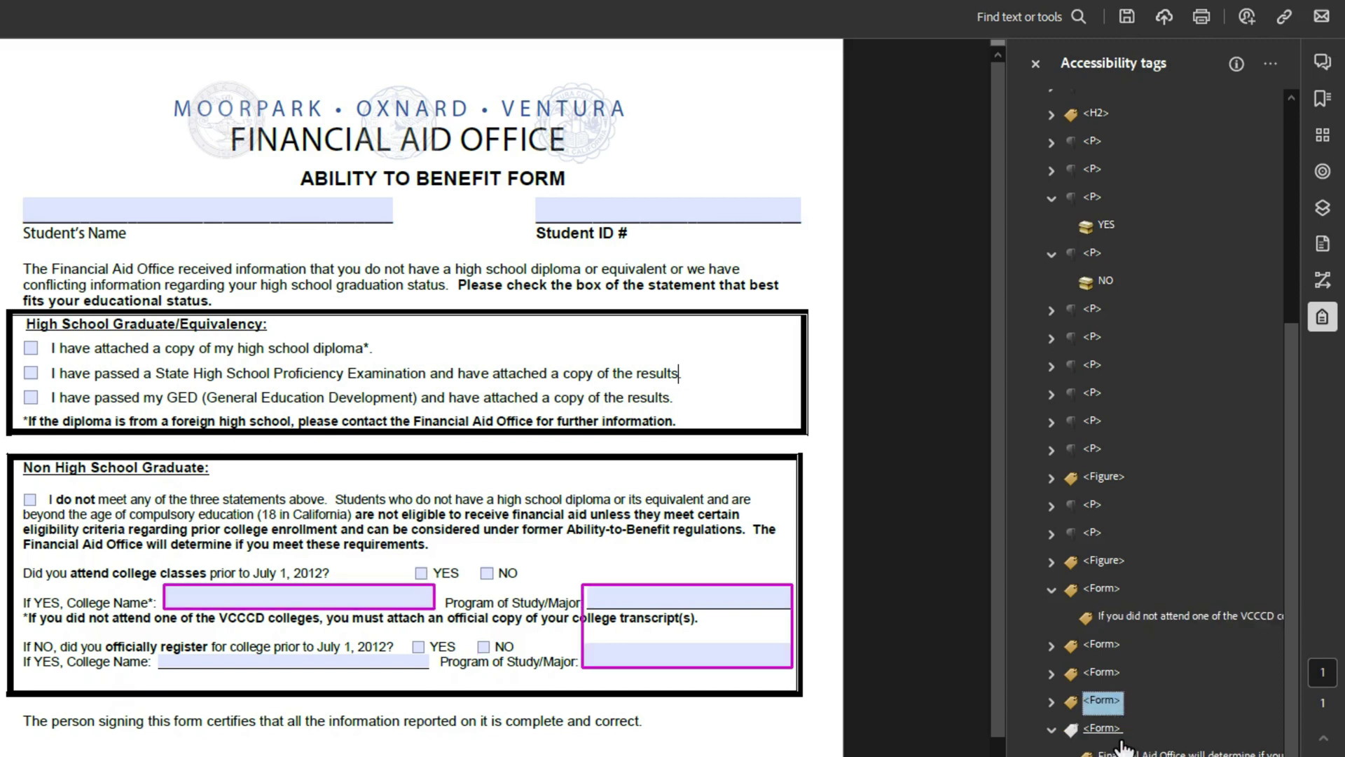
key(Down)
key(Down)
key(Down)
key(Down)
key(Down)
key(Down)
key(Down)
key(Down)
key(Down)
key(Down)
key(Down)
key(Down)
key(Down)
key(Down)
key(Down)
key(Down)
key(Down)
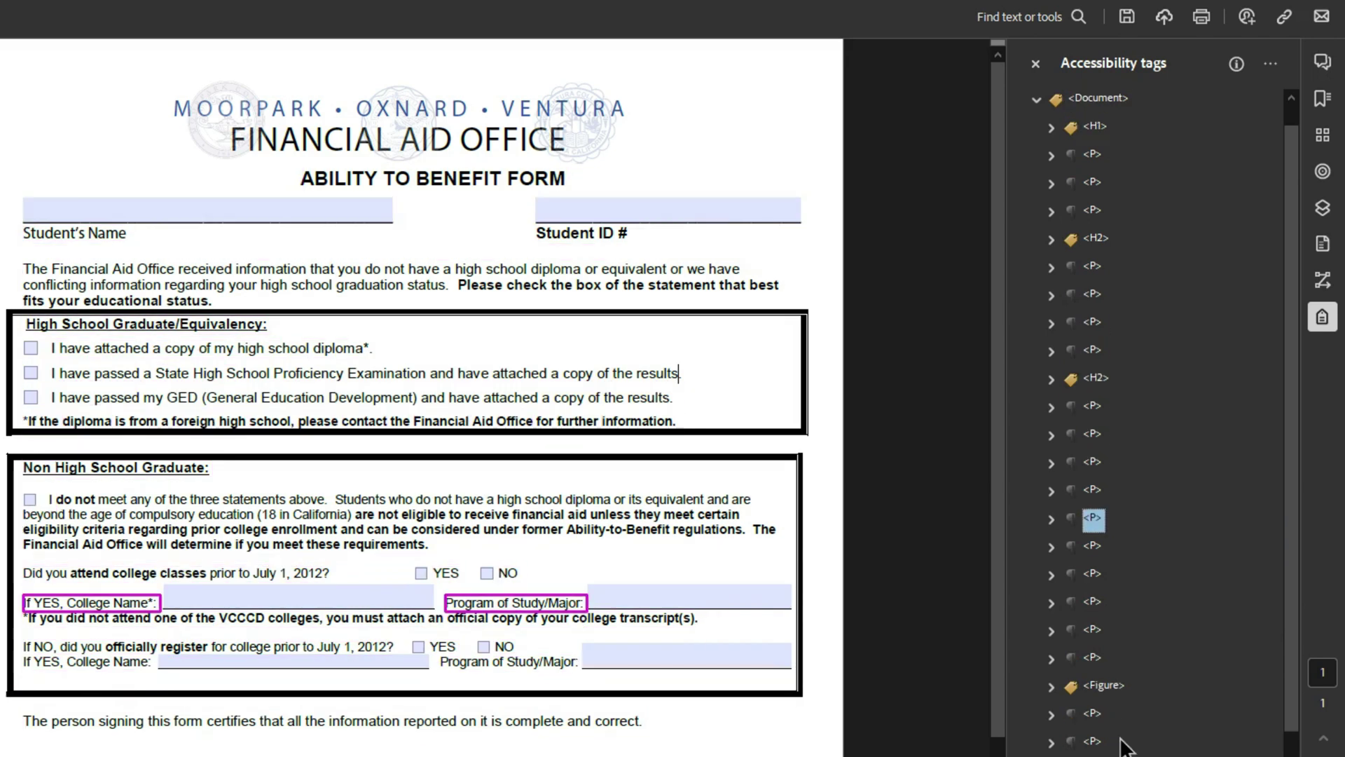
key(Up)
key(Up)
key(Right)
key(Down)
key(Down)
key(Down)
key(Down)
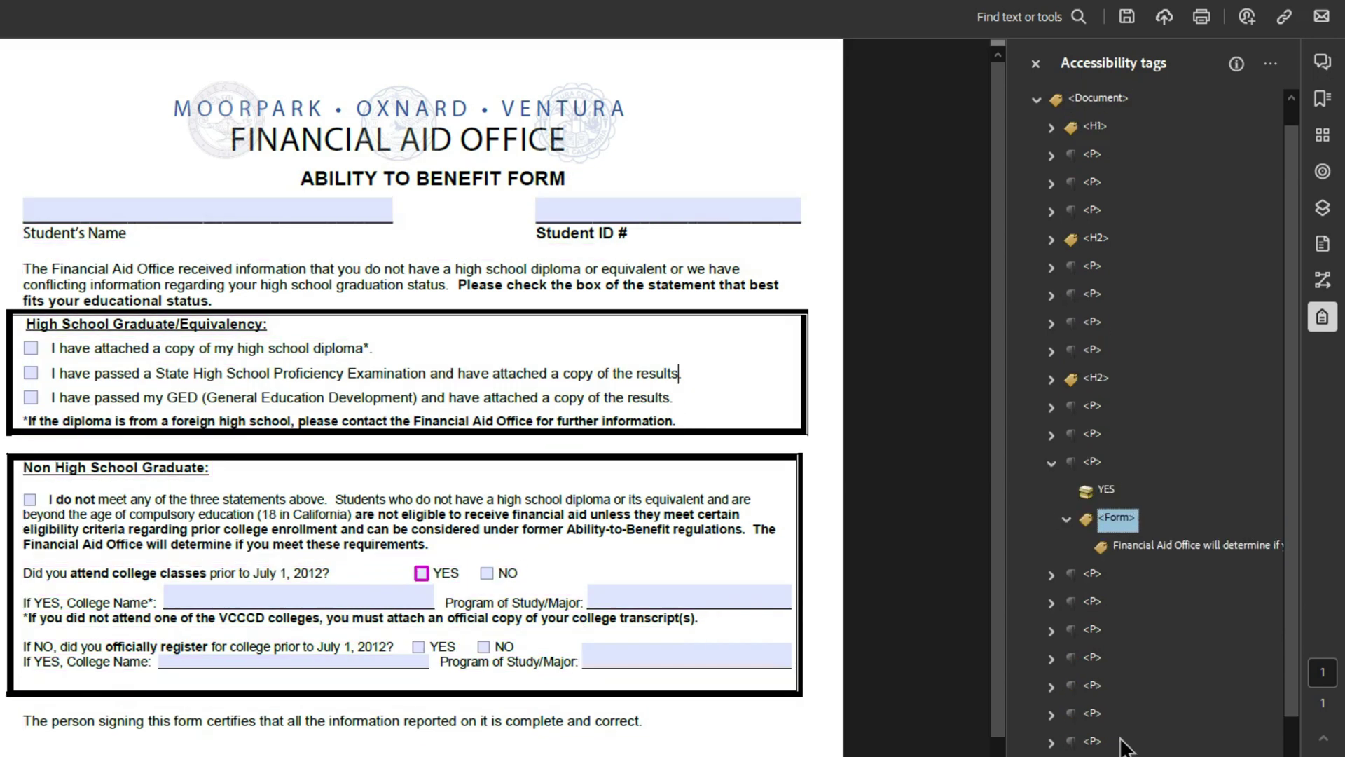
key(Up)
key(Up)
scroll(1122, 744, up, 1)
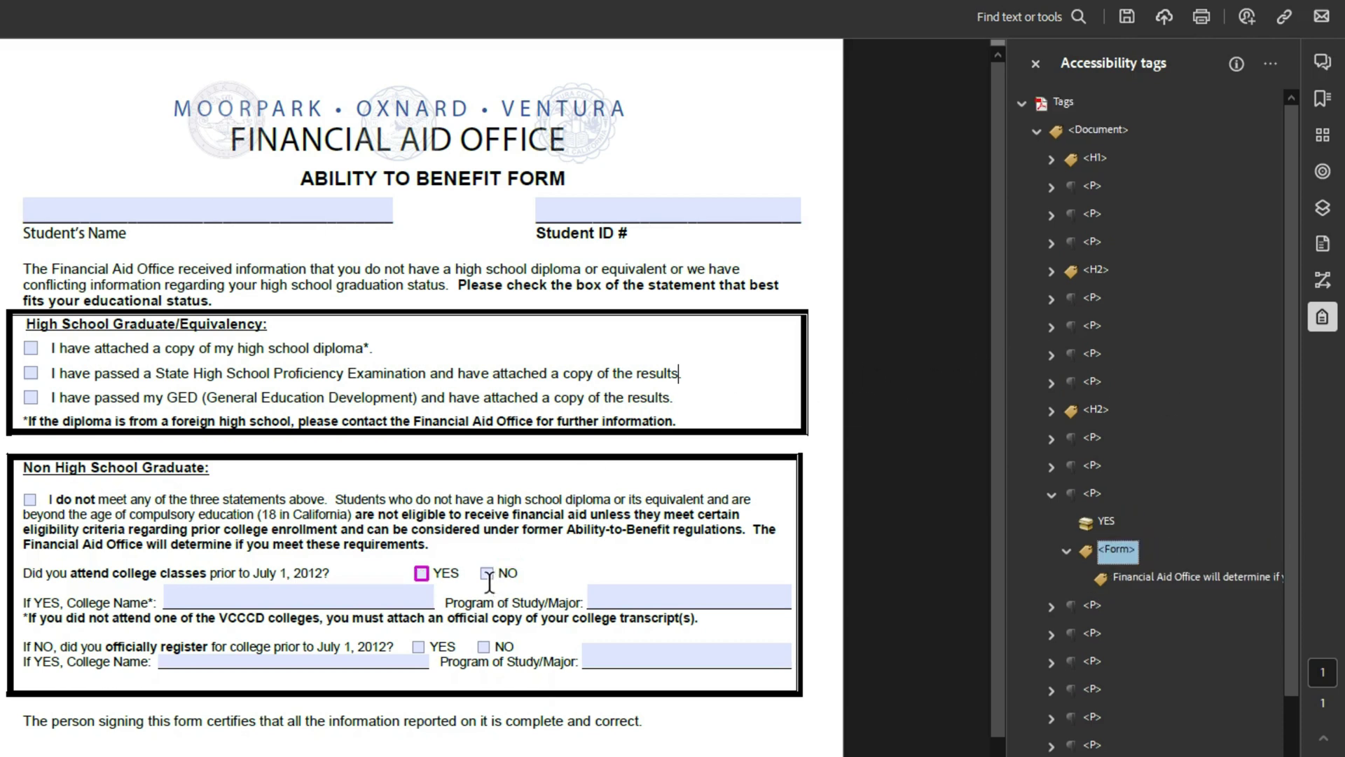
- Check the tagged content of the whole document on the page and expand the college classes question's NO paragraph
click(1097, 133)
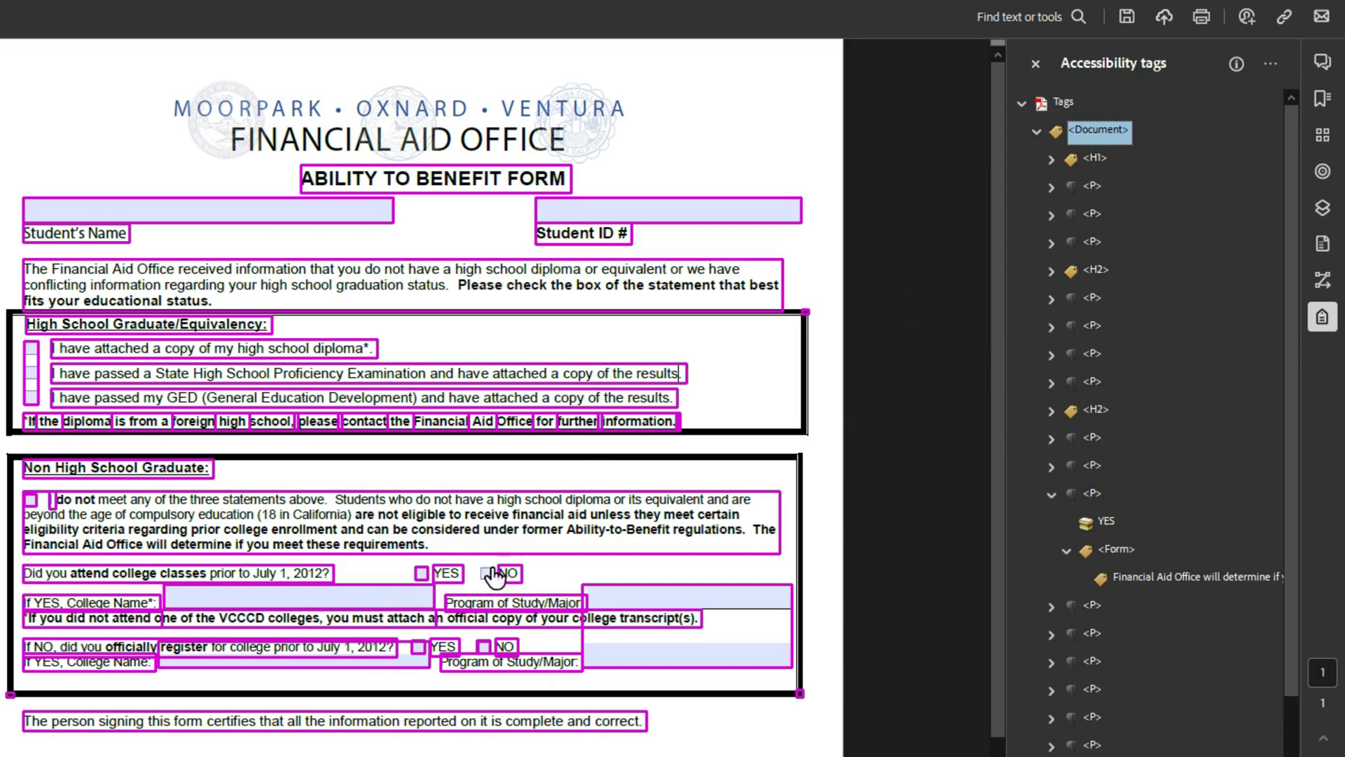
click(1093, 494)
click(1093, 610)
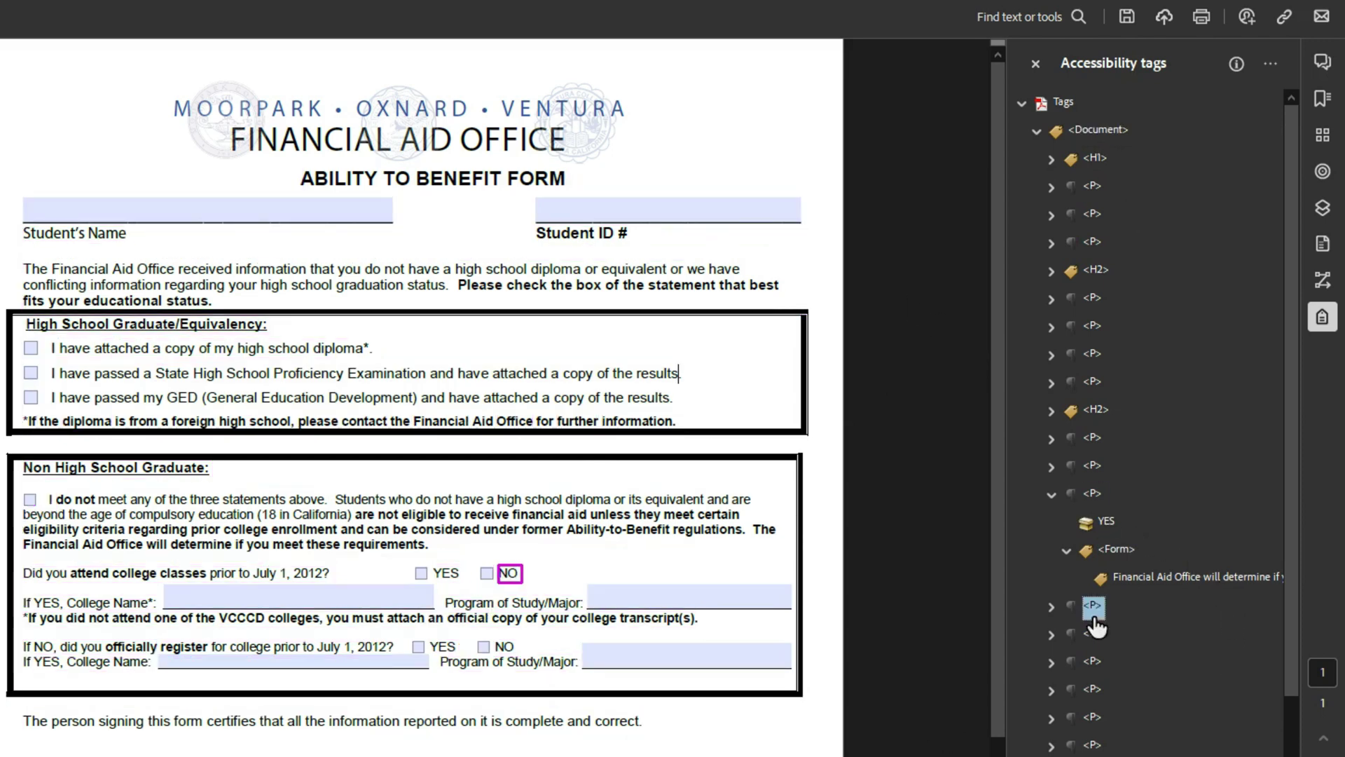
key(Right)
key(Right)
- Search the page for unmarked annotations and close the Find Element dialog
click(1270, 63)
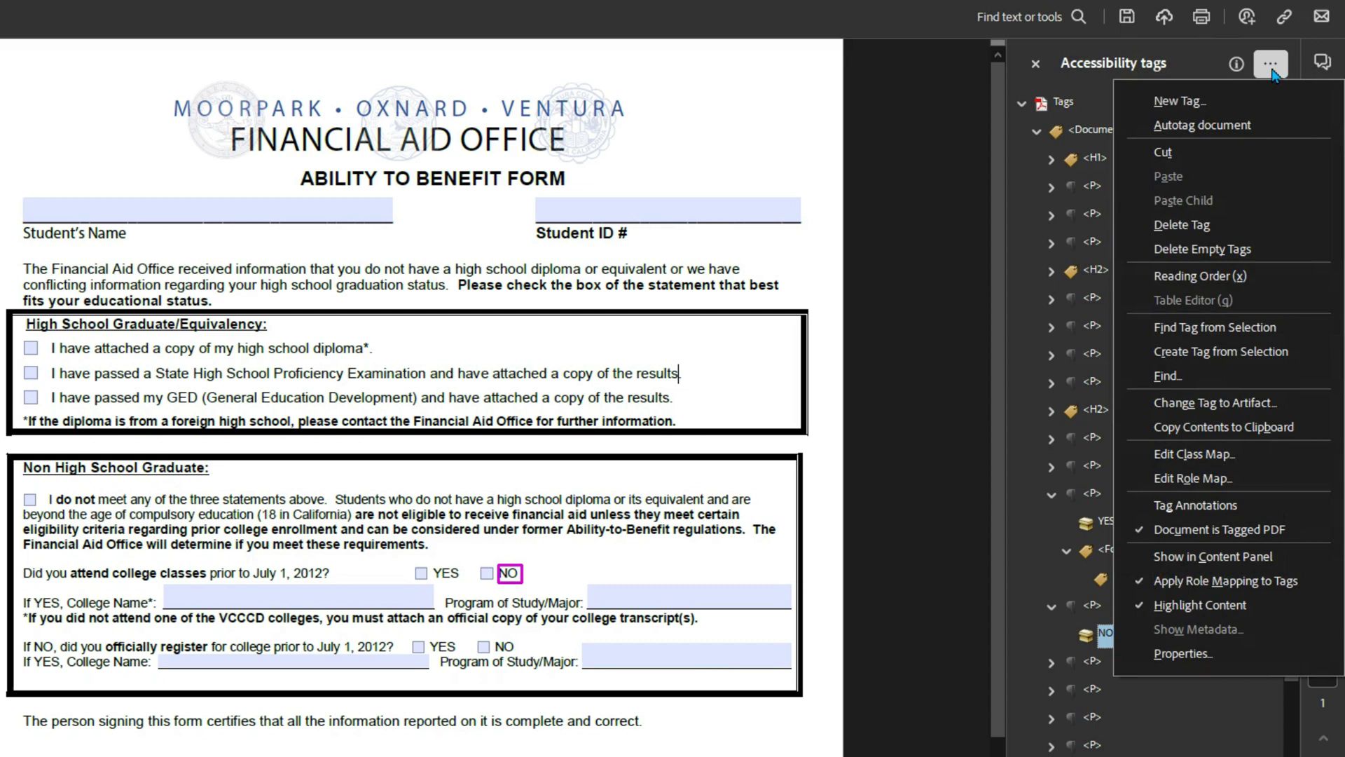
click(1218, 370)
click(594, 396)
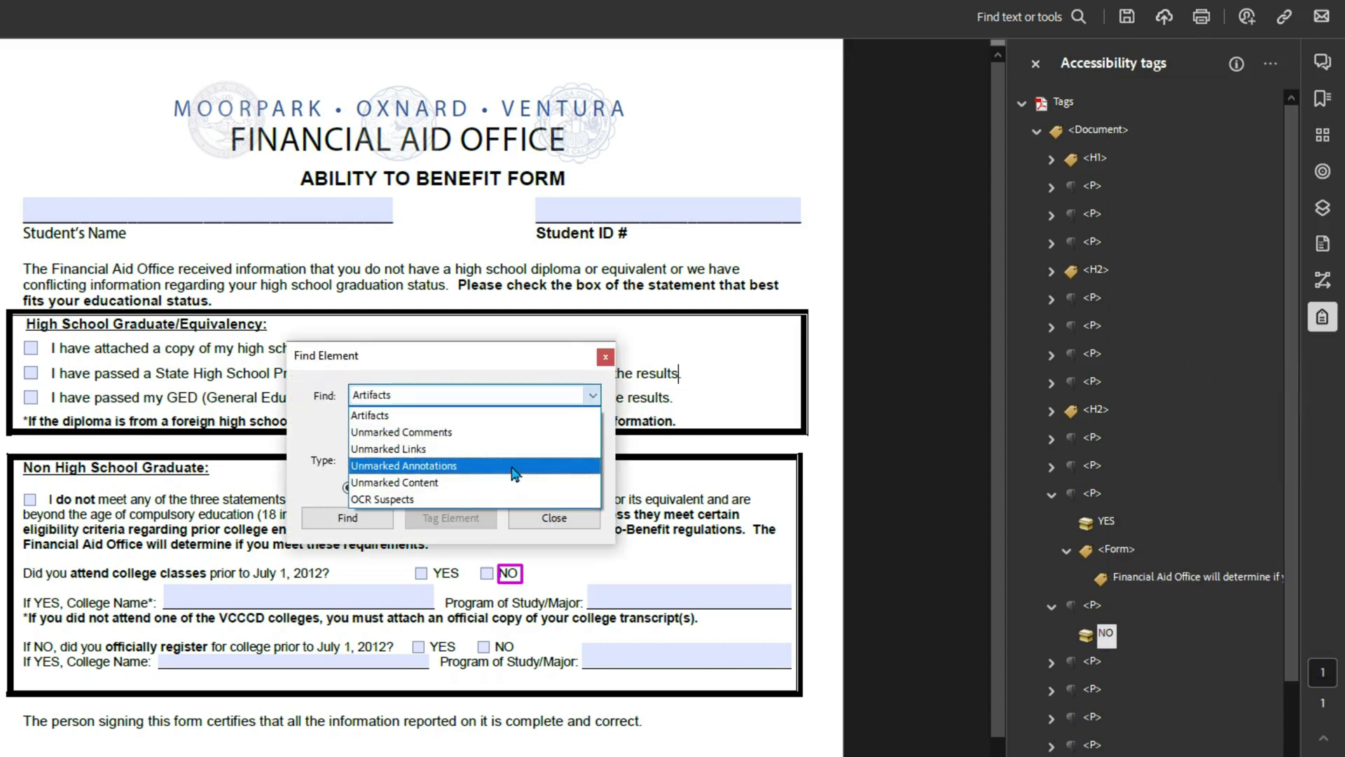
click(403, 465)
drag(464, 355, 773, 357)
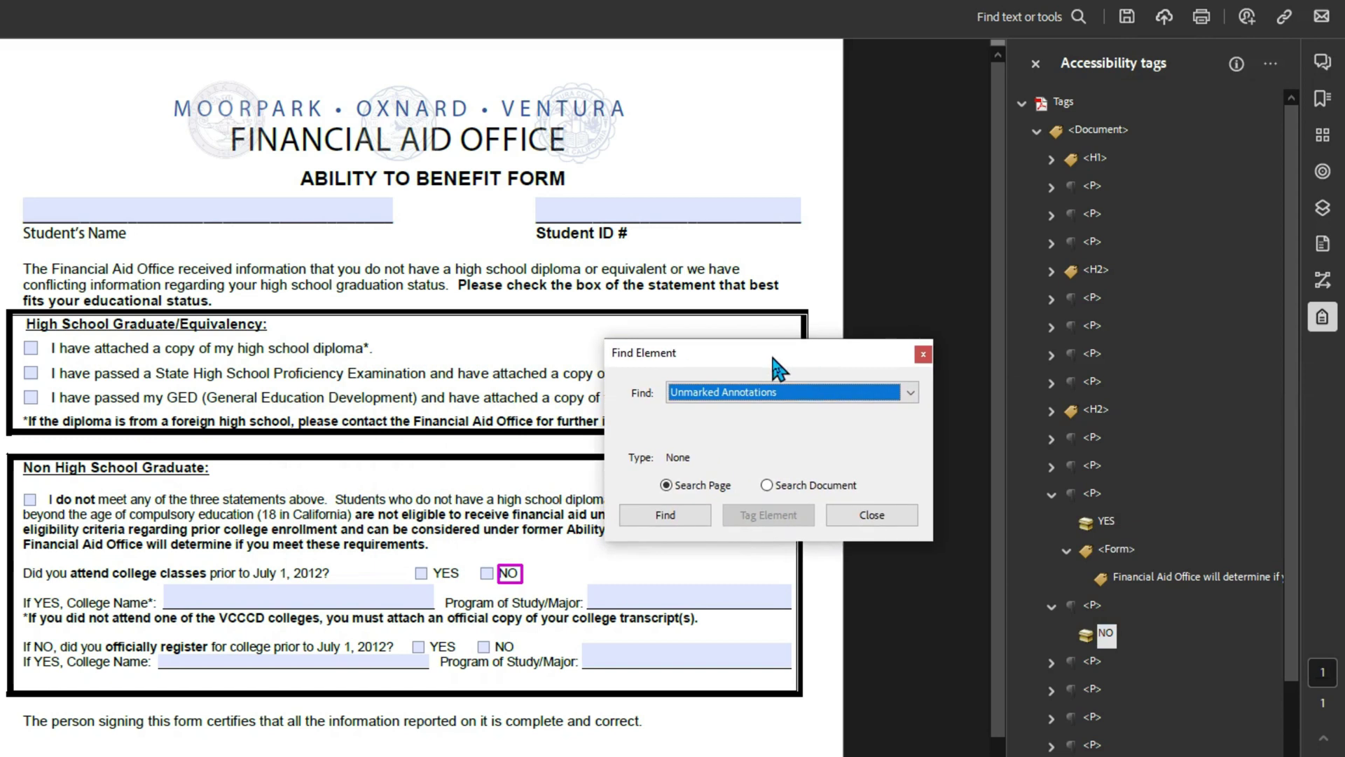
click(666, 516)
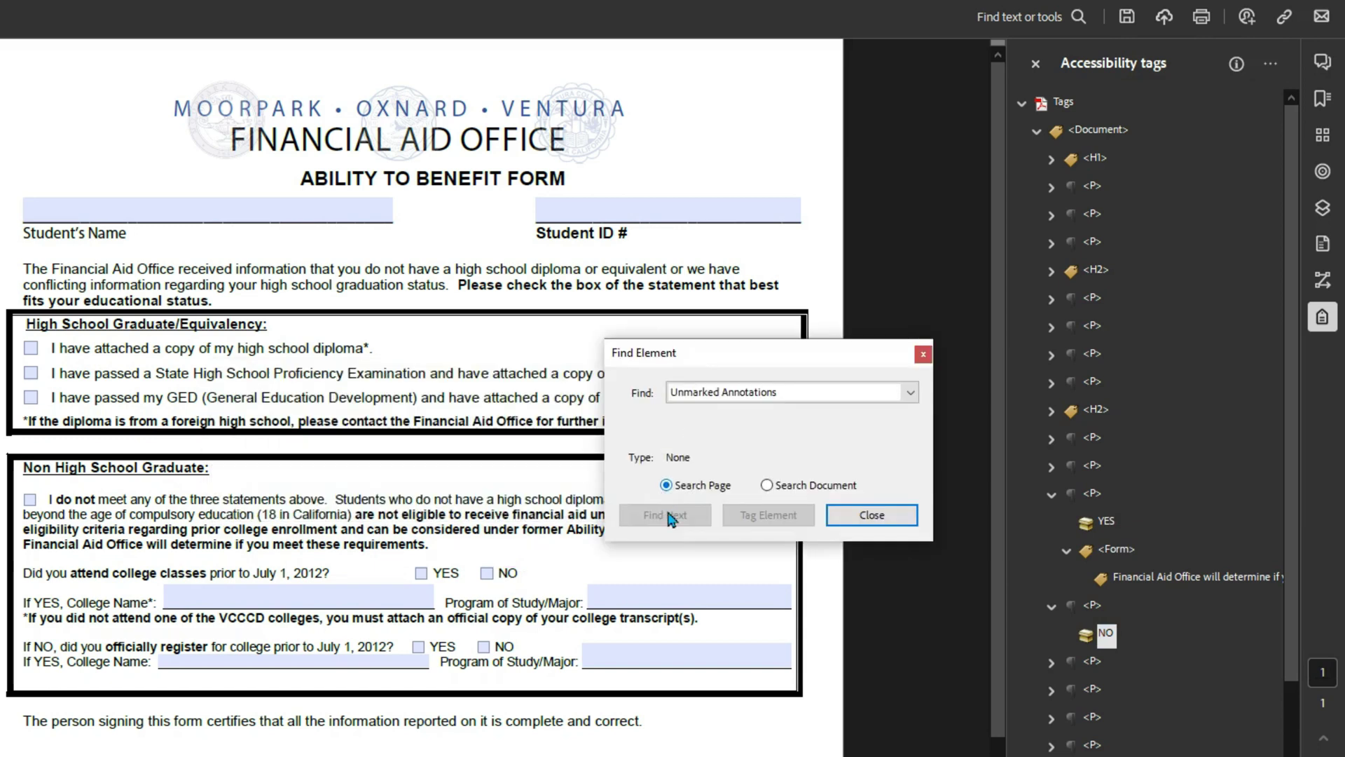
click(807, 396)
click(791, 464)
click(787, 488)
click(689, 515)
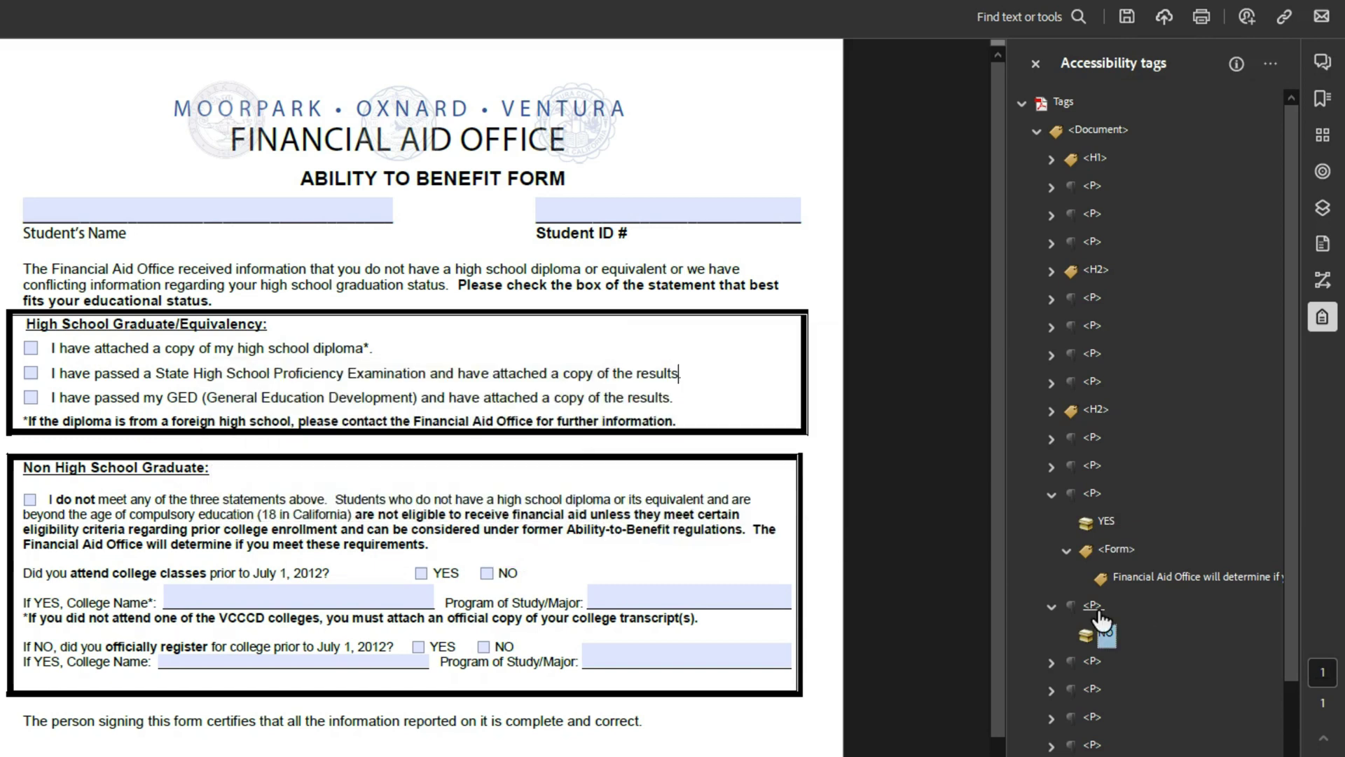
- Add a new <Form> tag below the NO text in the college classes question's NO paragraph
right_click(1098, 615)
click(1189, 161)
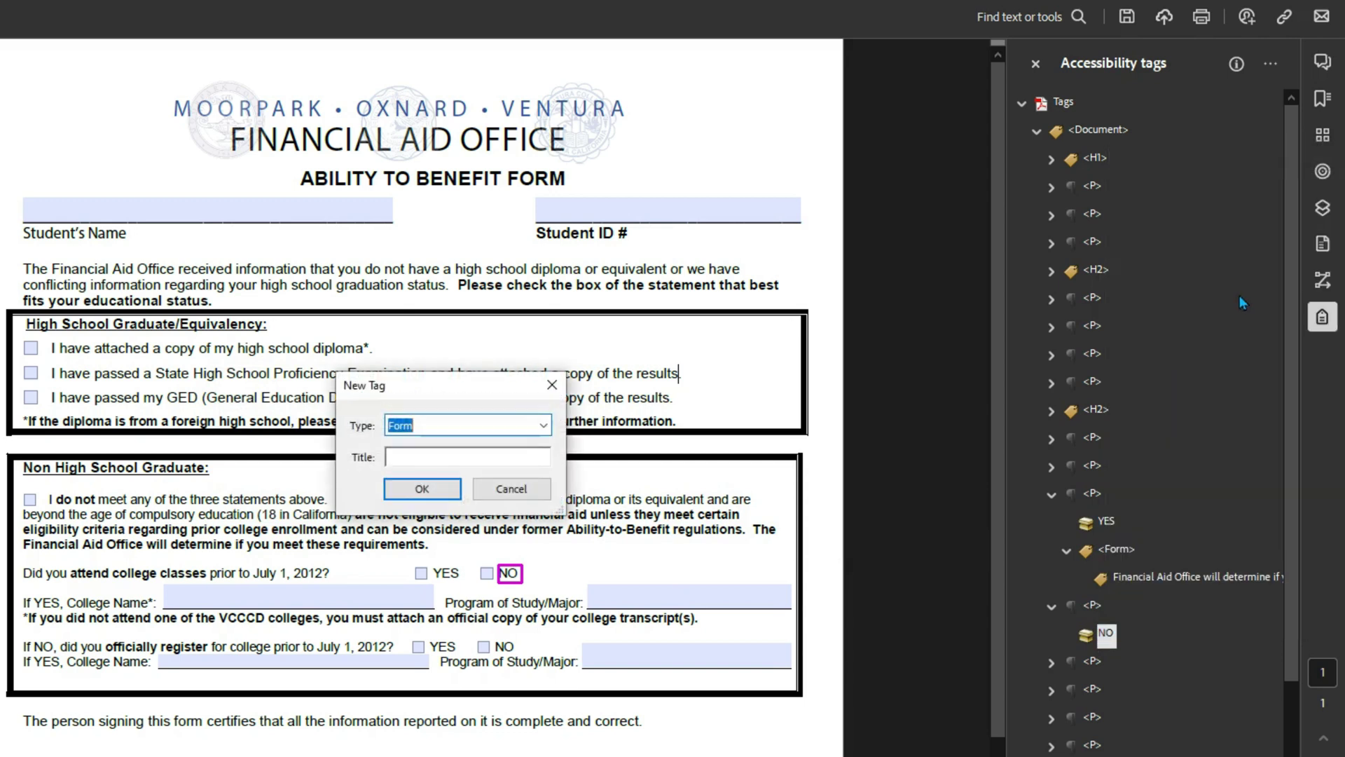
key(Return)
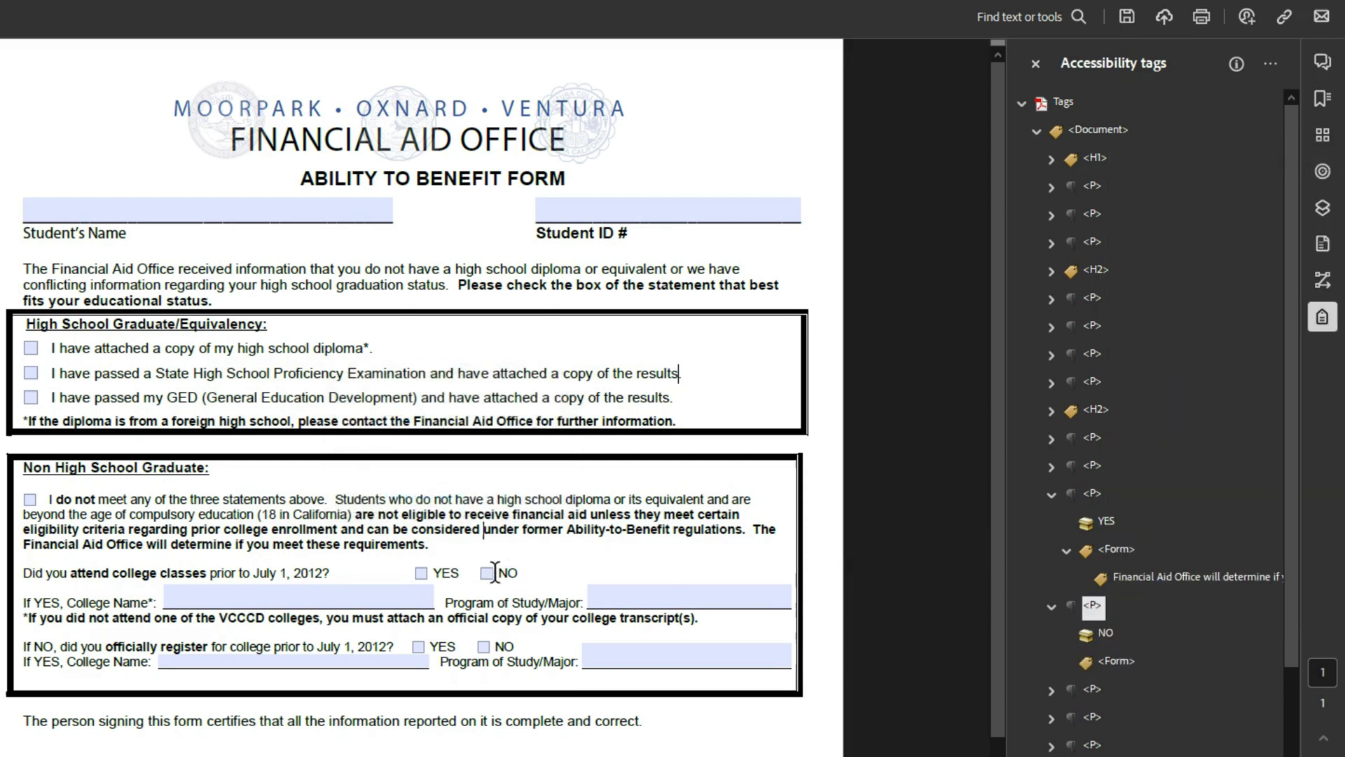
- Collapse the college classes question's YES and NO paragraphs
click(1097, 496)
key(Left)
key(Down)
key(Left)
key(Down)
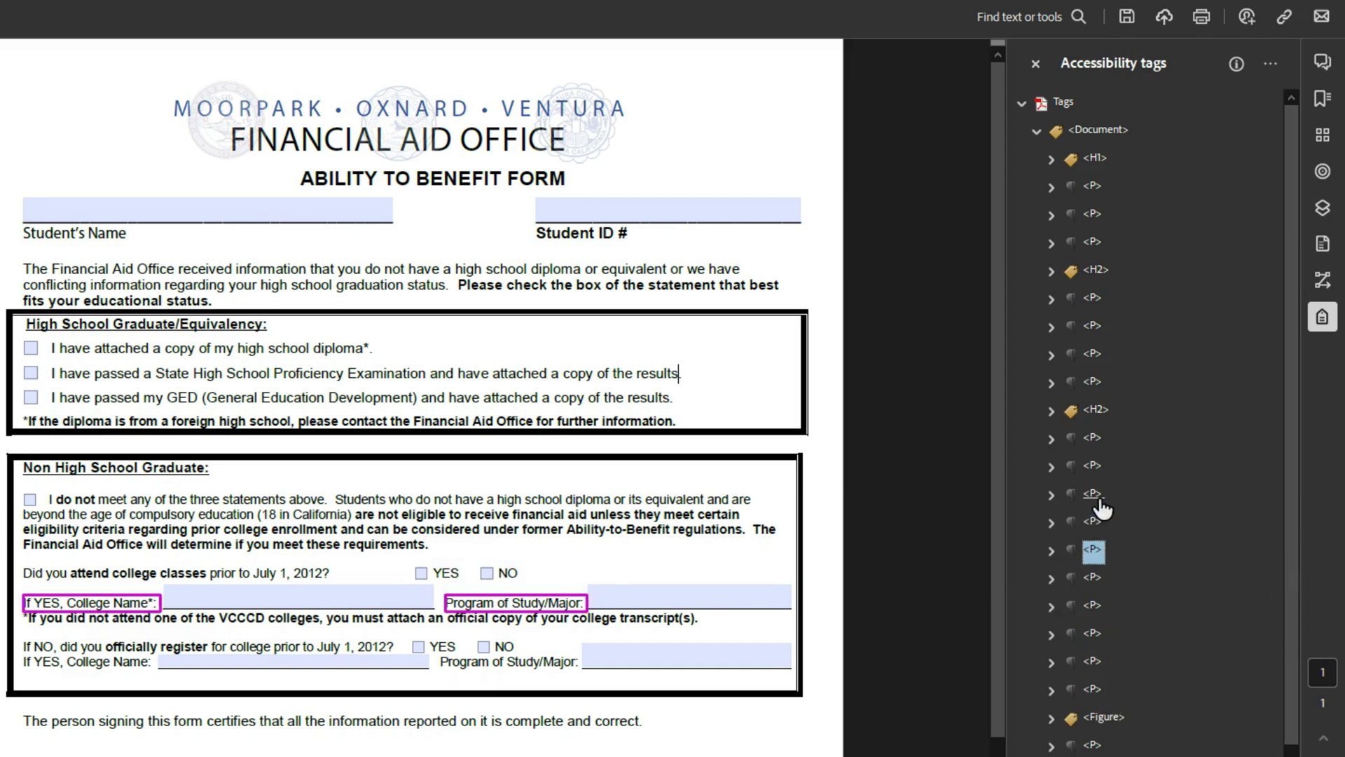
- Expand the paragraph holding the "If YES, College Name*" and "Program of Study/Major" labels and examine both <ParagraphSpan> tags
key(Right)
key(Down)
key(Right)
key(Down)
key(Down)
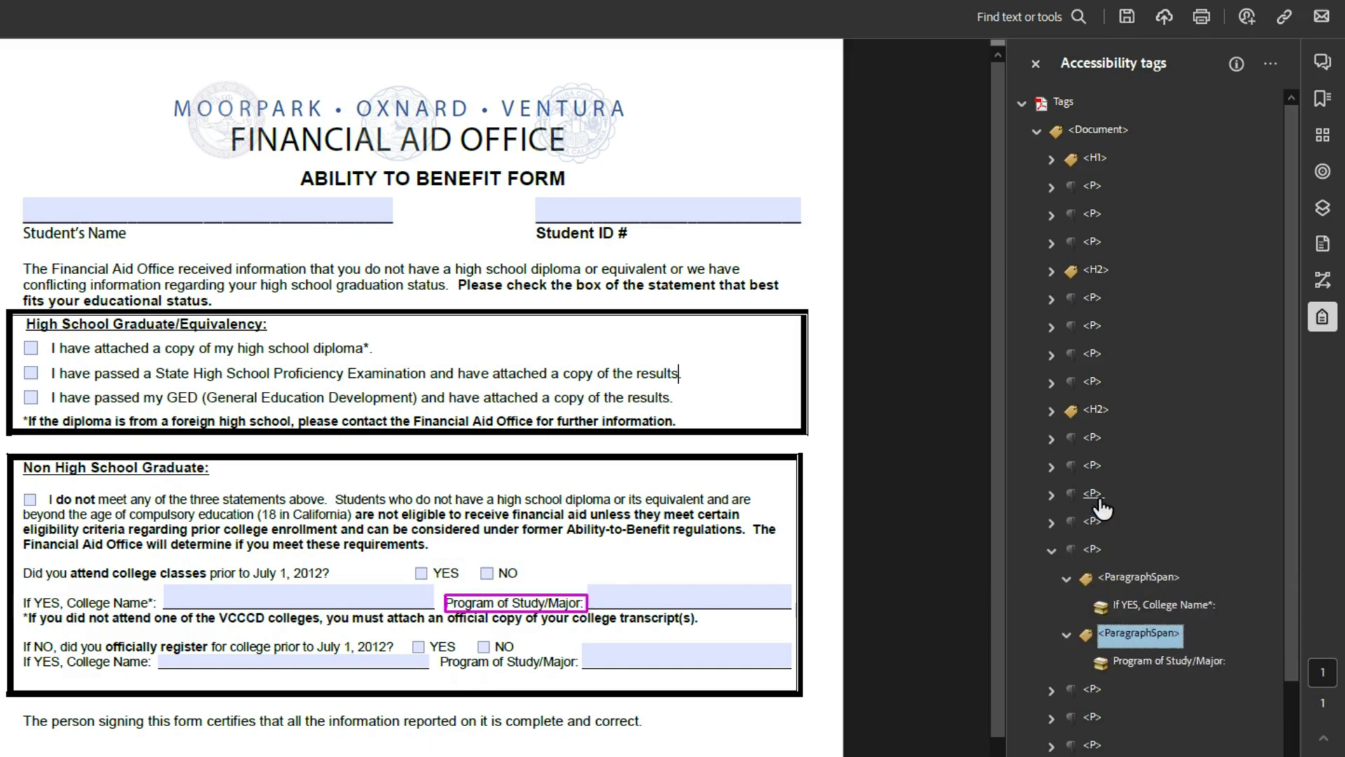
key(Up)
key(Up)
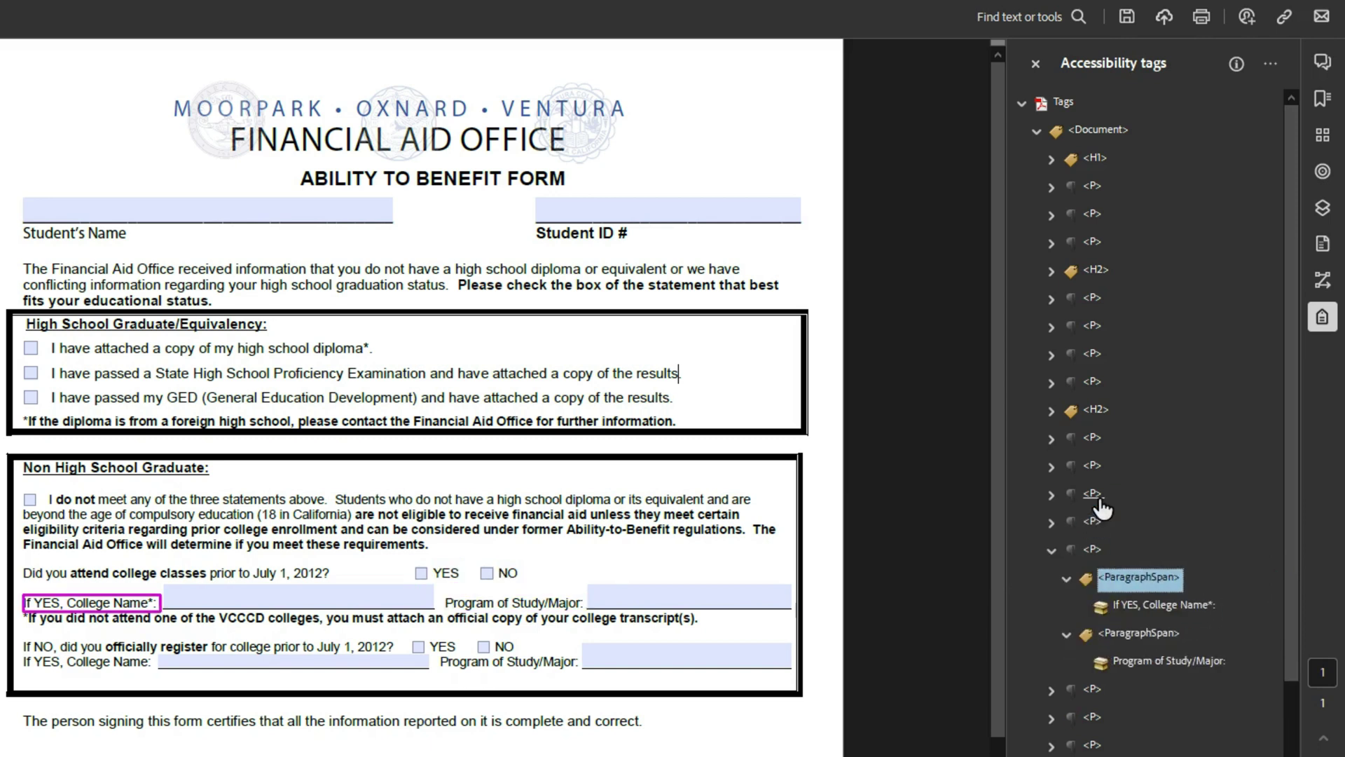
- Create a <P> tag after the "If YES, College Name*" paragraph and move the "Program of Study/Major" <ParagraphSpan> into it
right_click(1090, 548)
click(1172, 115)
text(P)
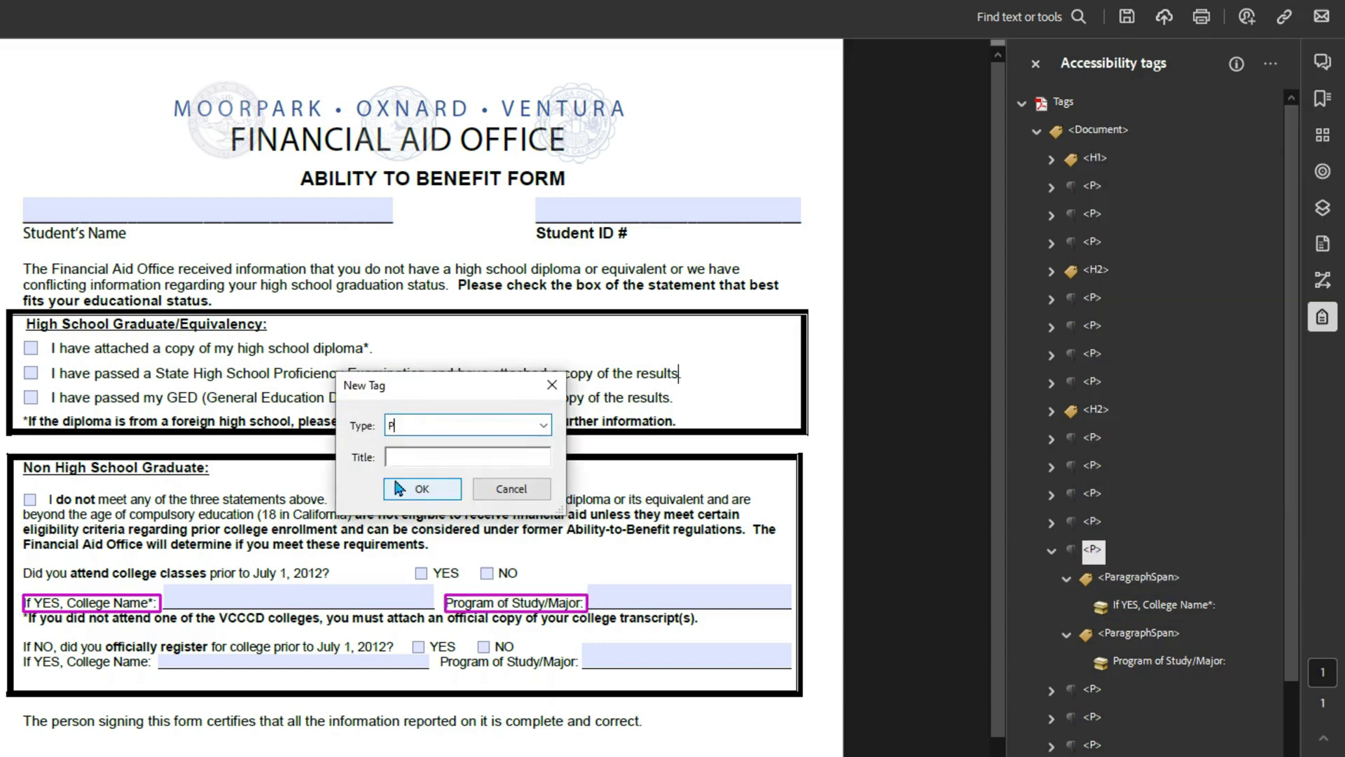
click(394, 484)
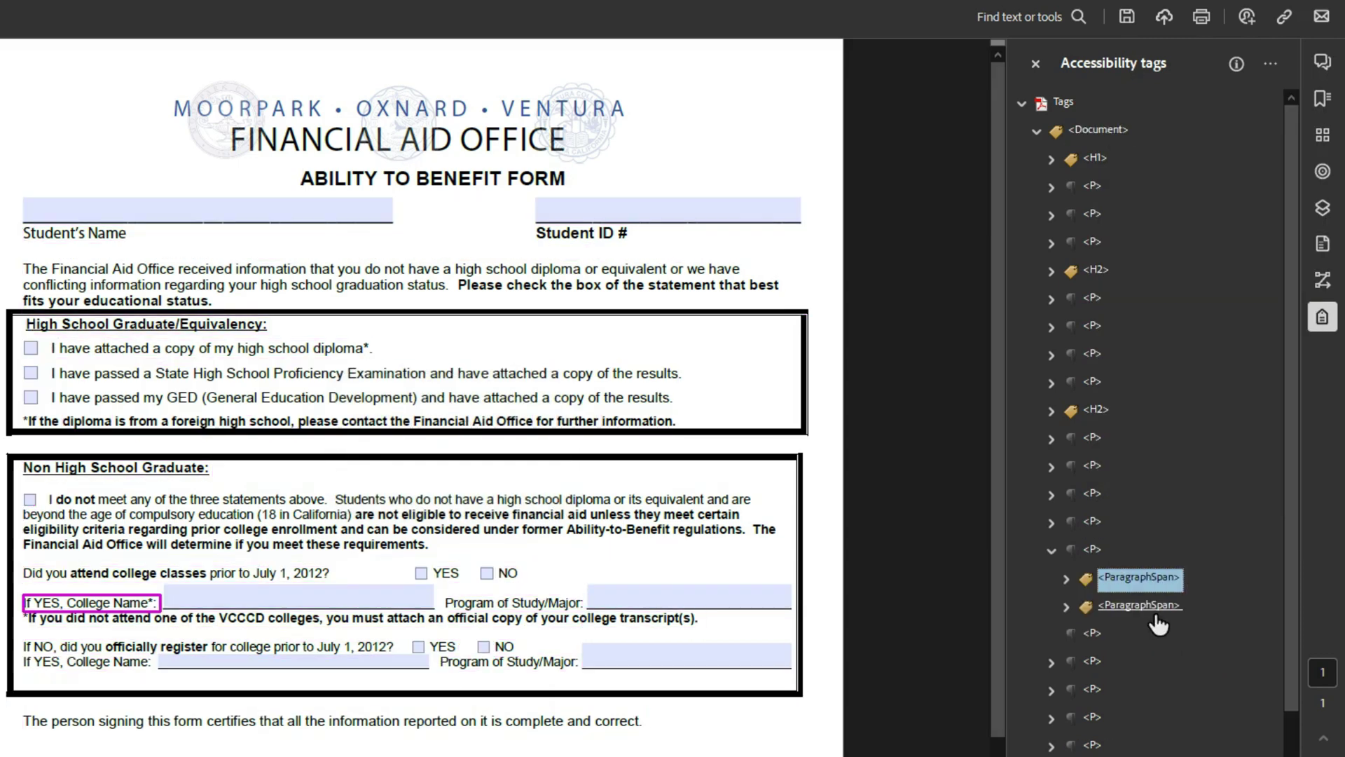
drag(1152, 607, 1101, 634)
click(1112, 554)
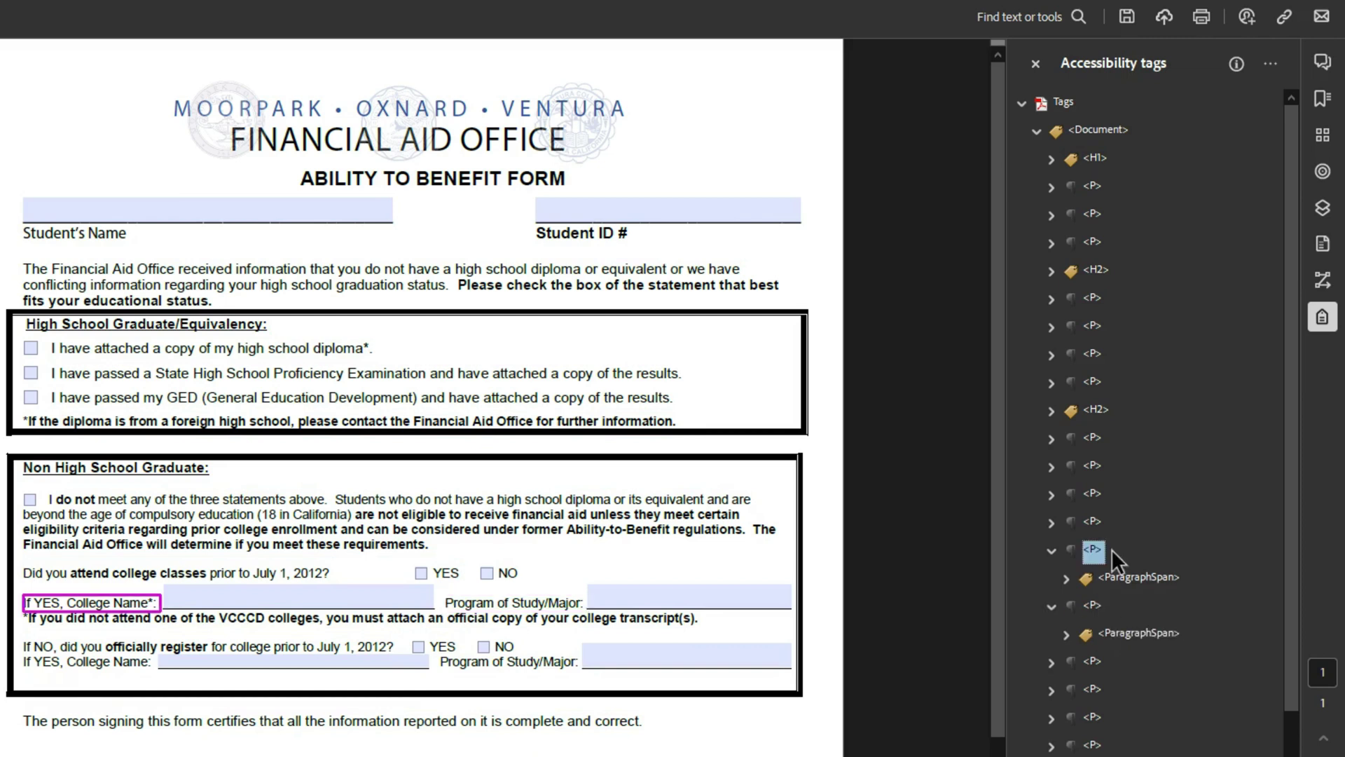
key(Left)
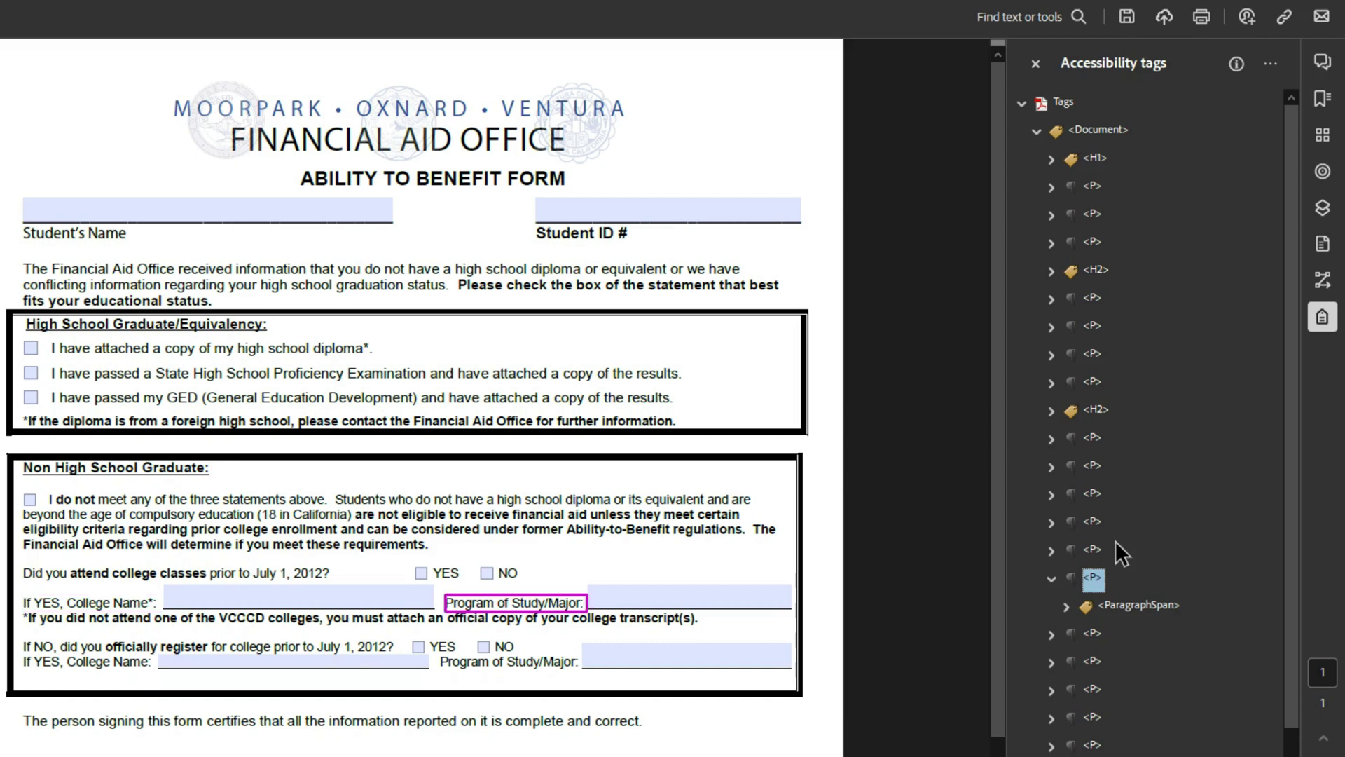
- Add a <Form> tag after the <ParagraphSpan> in the "If YES, College Name*" paragraph
scroll(1115, 541, down, 3)
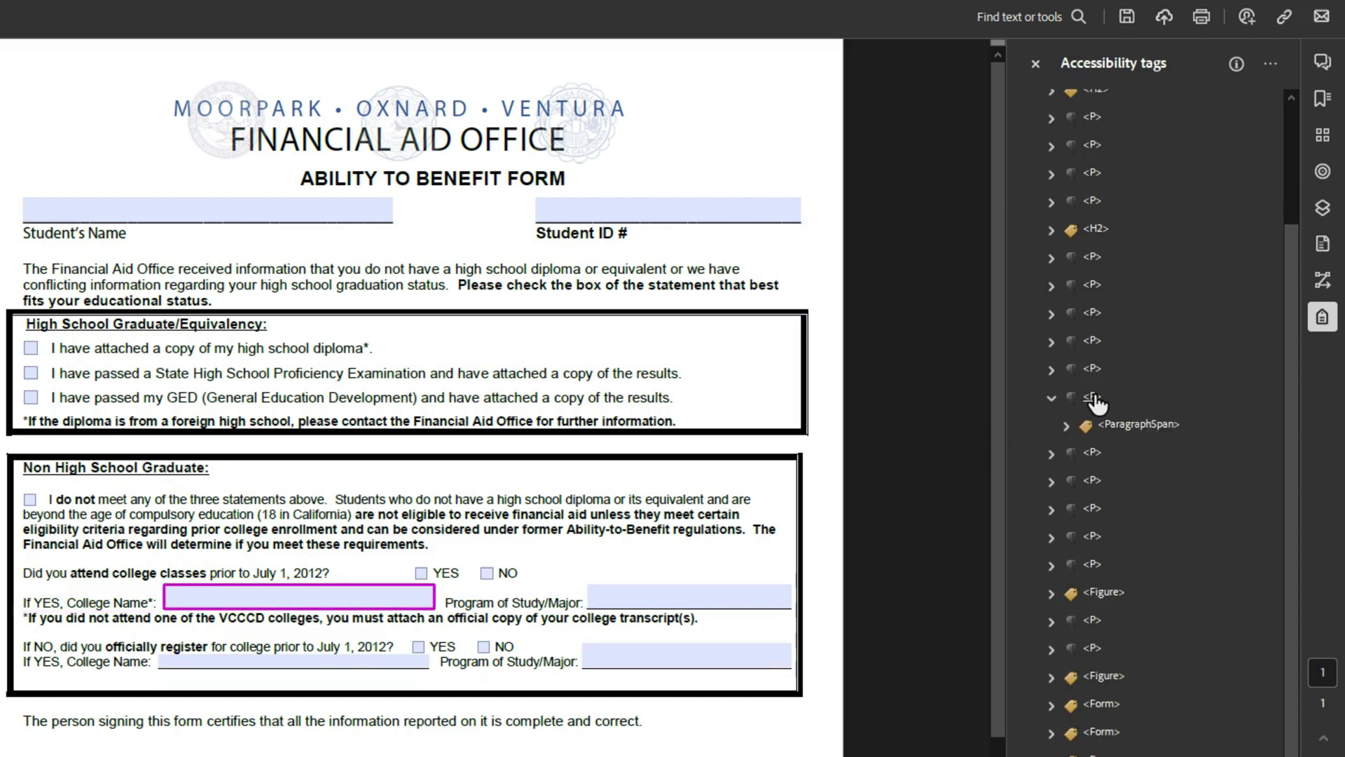
click(1094, 369)
click(1051, 369)
right_click(1121, 396)
click(1187, 427)
text(Form)
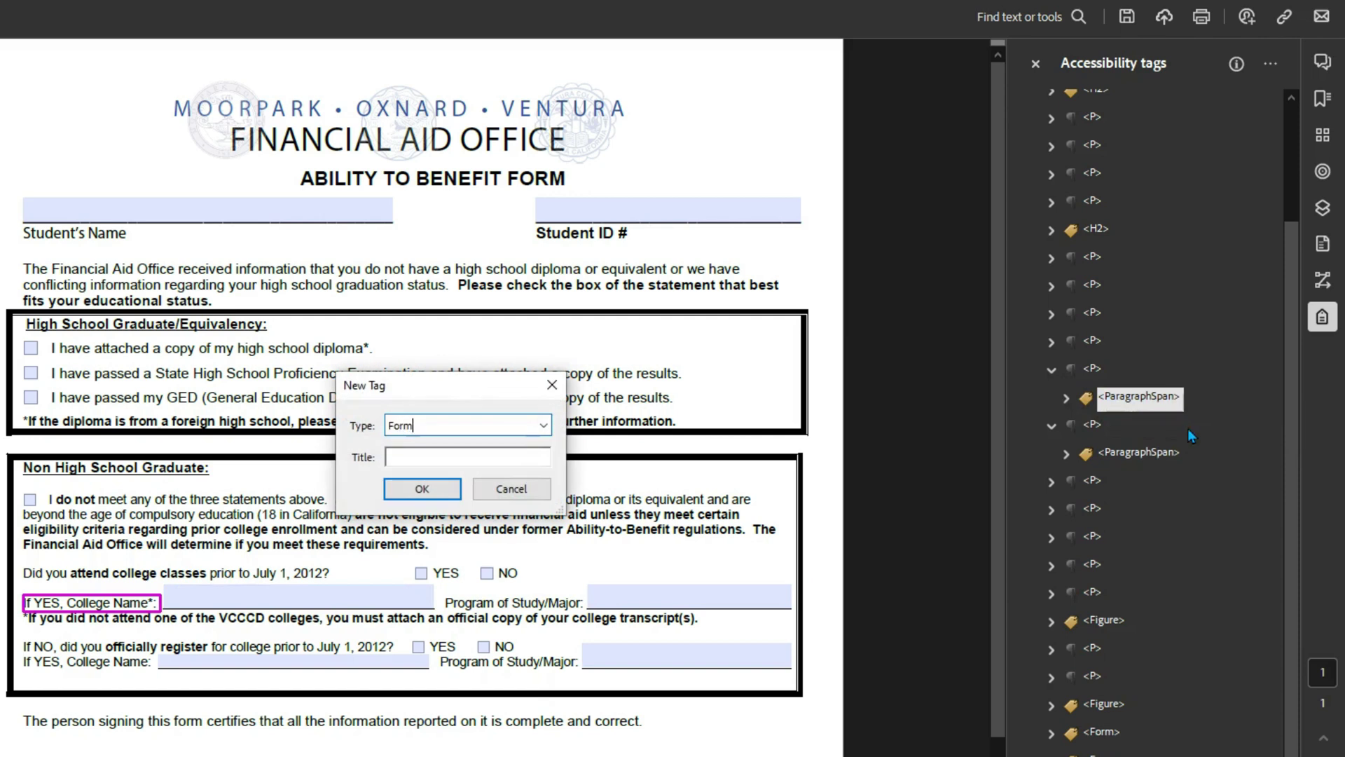
key(Return)
- Move the If YES College Name object into the paragraph's empty <Form> tag and collapse the paragraph
scroll(1188, 427, down, 3)
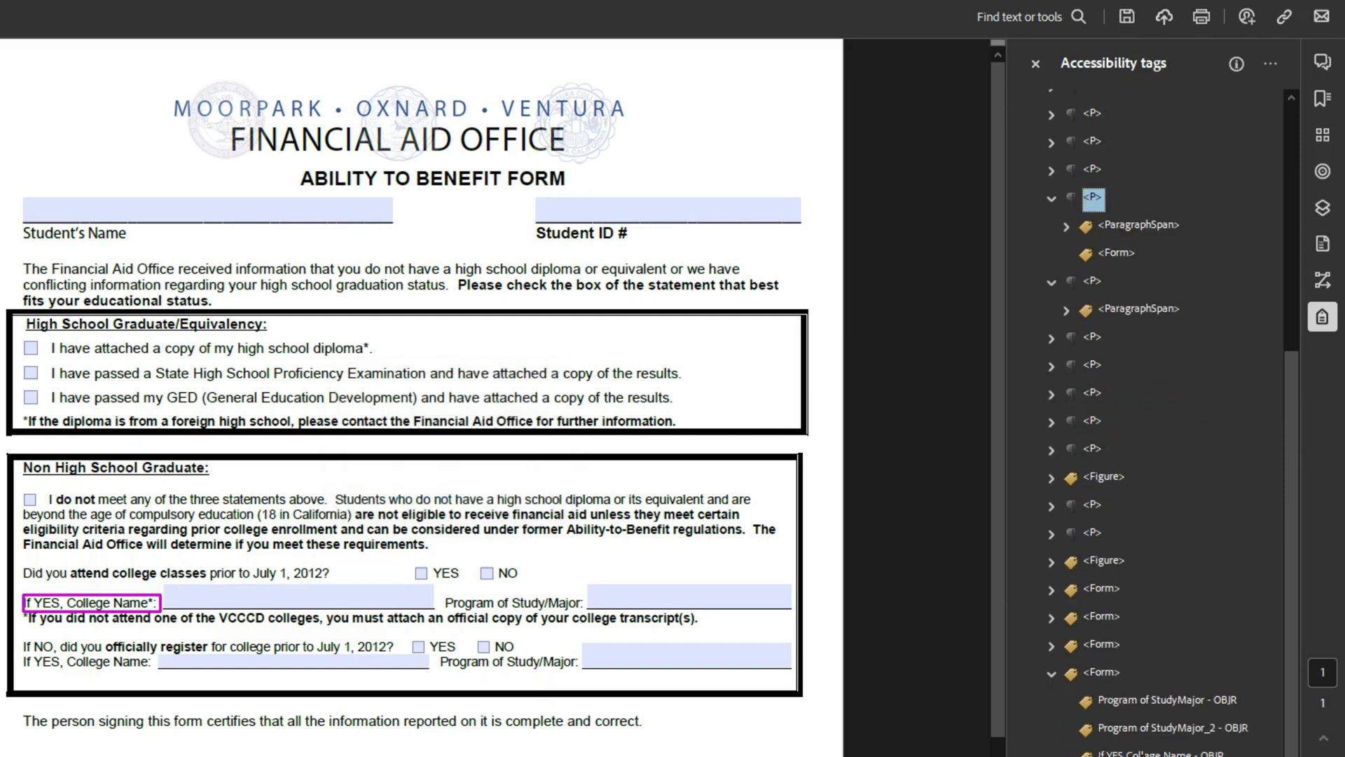
click(1217, 751)
drag(1153, 755, 1108, 265)
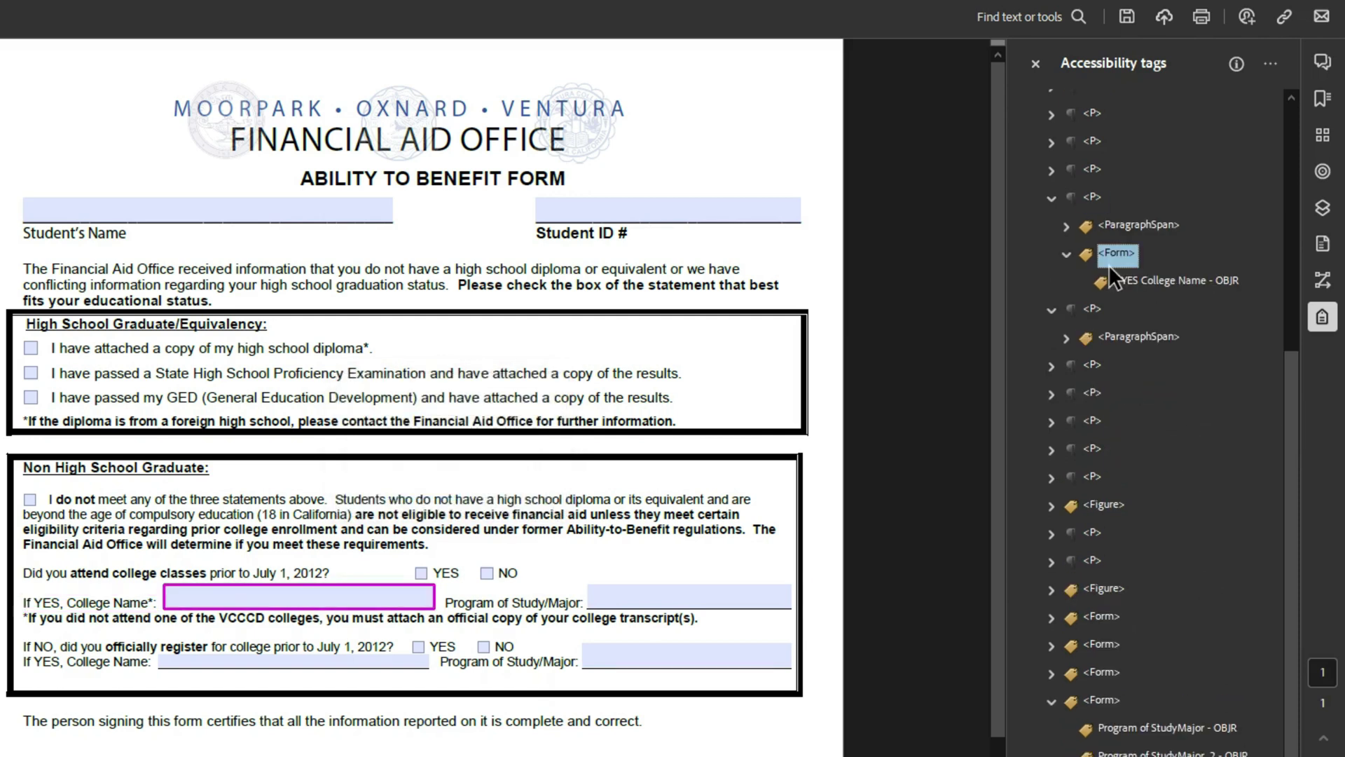
key(Up)
key(Up)
key(Left)
key(Down)
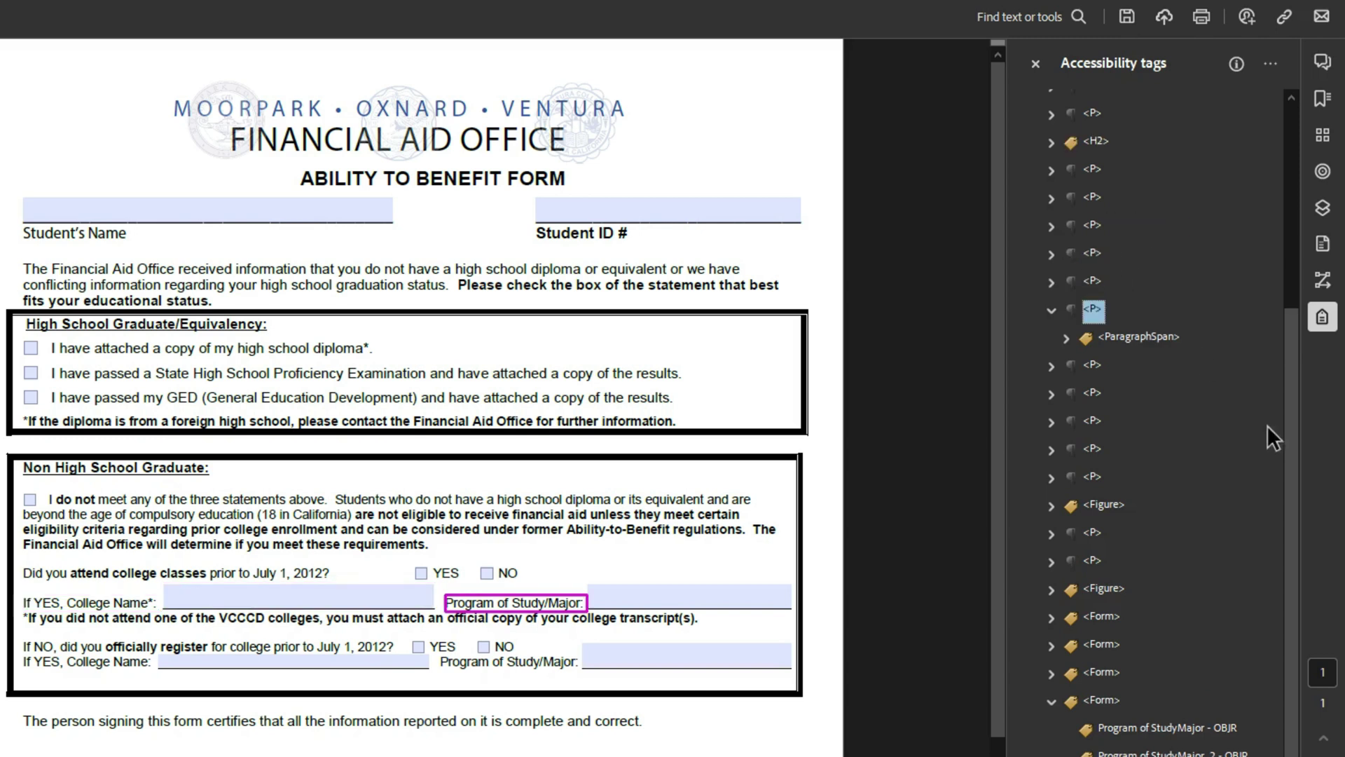
- Add a <Form> tag to the "Program of Study/Major" paragraph and move the Program of StudyMajor object into it
right_click(1142, 342)
click(1209, 352)
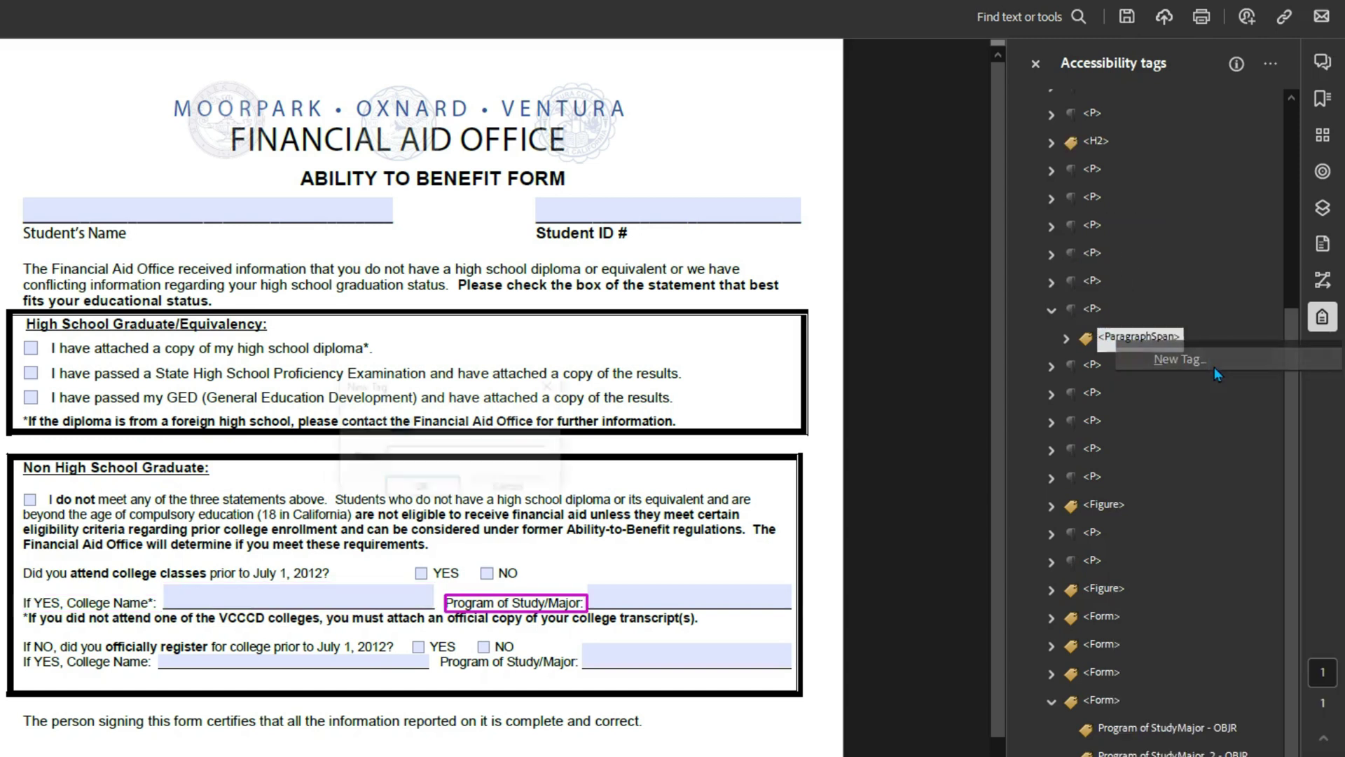
key(Return)
click(1168, 754)
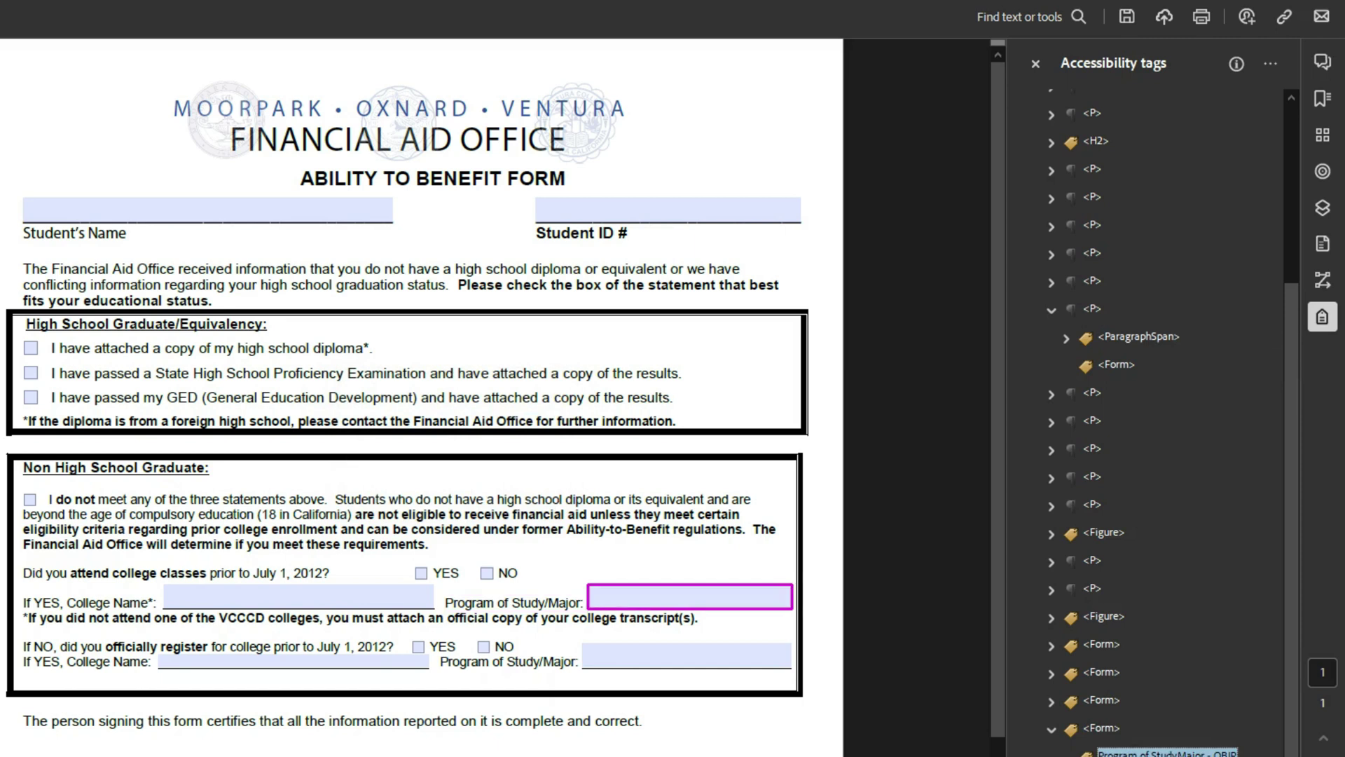
drag(1119, 379, 1118, 377)
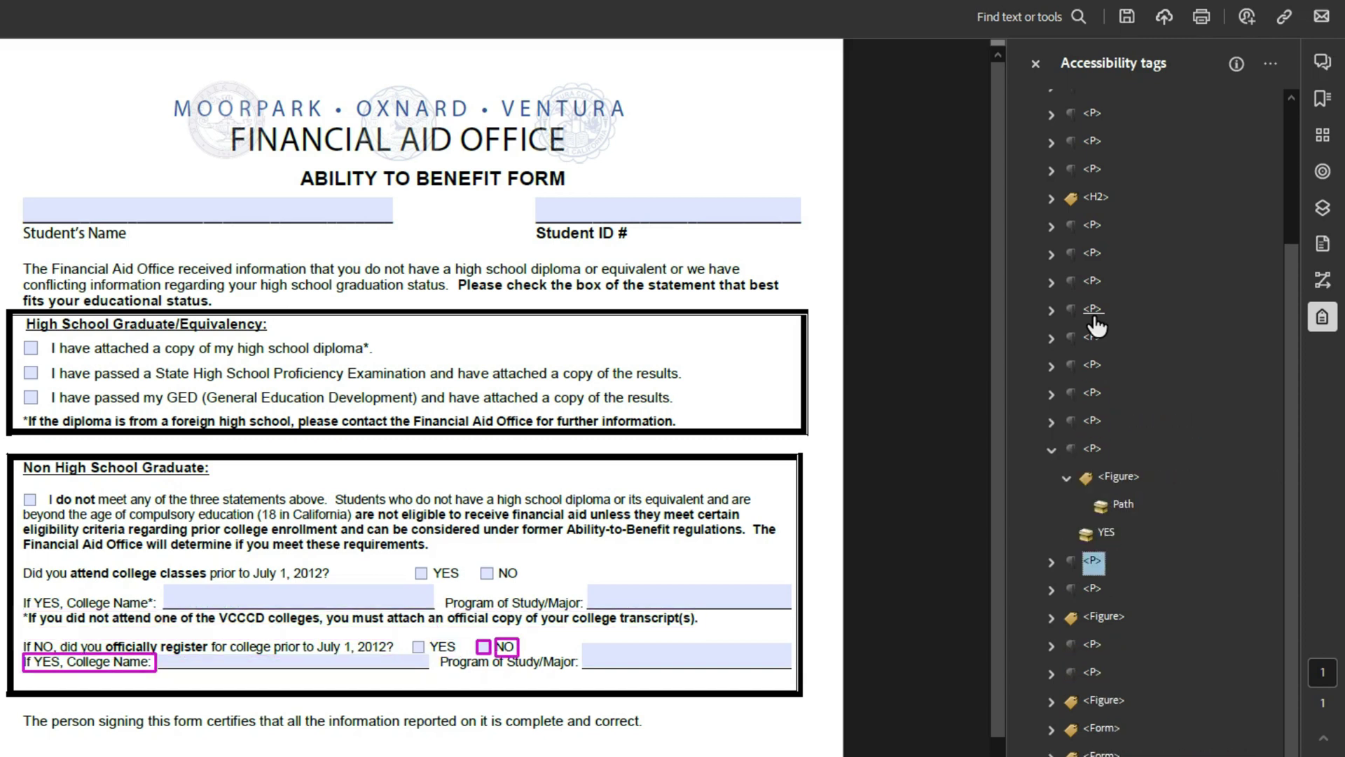
- Change the official registration question's YES and NO checkbox paths to page artifacts and delete the empty <Figure> tags
right_click(1126, 510)
click(1215, 307)
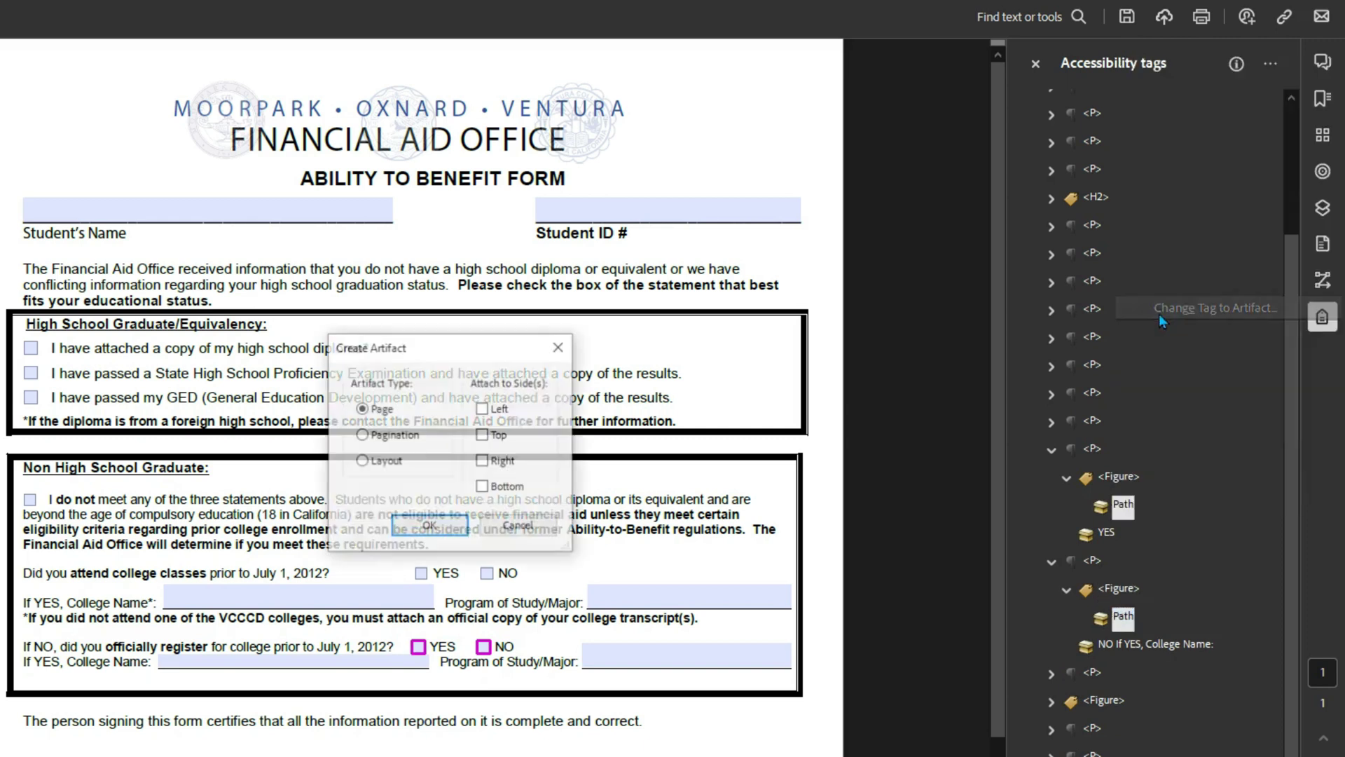
key(Return)
key(Delete)
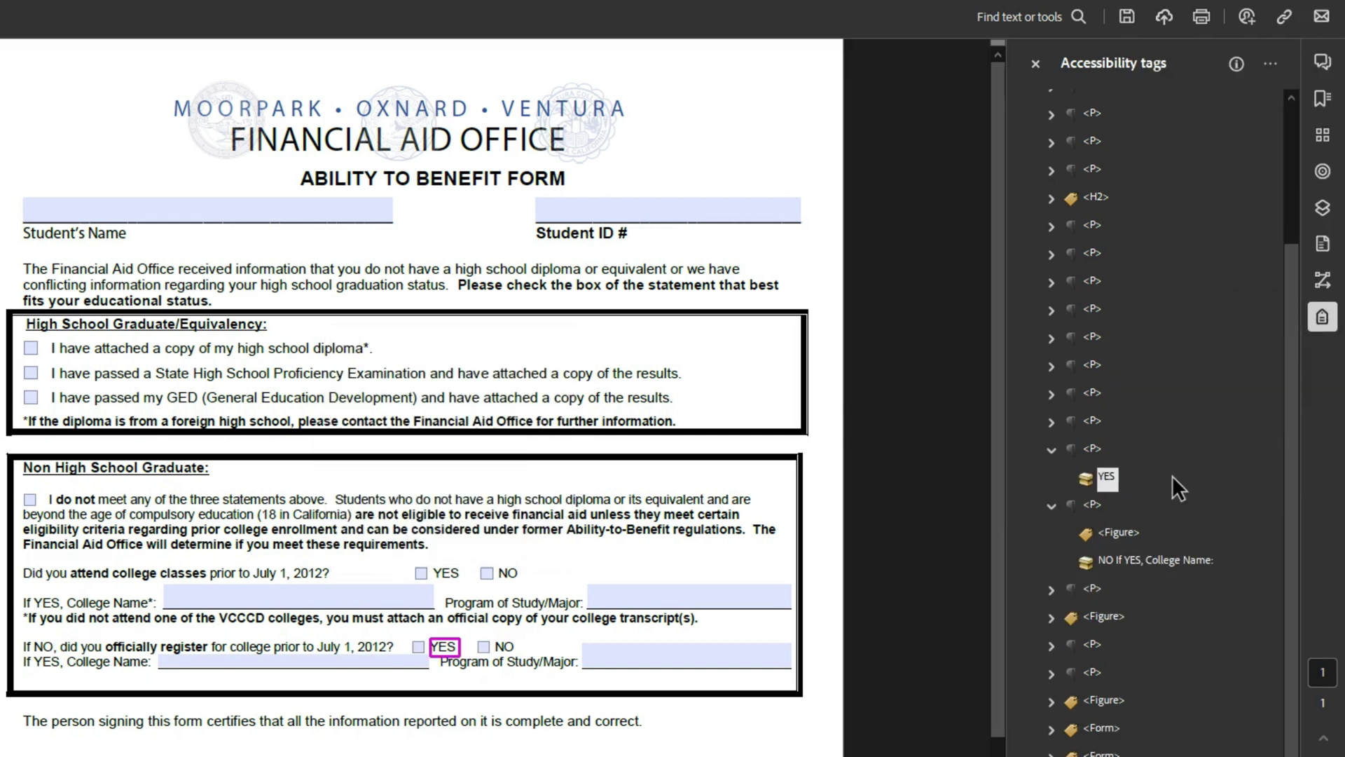
- Add <Form> tags after the YES text and the "NO If YES, College Name:" text of the official registration question
click(1114, 479)
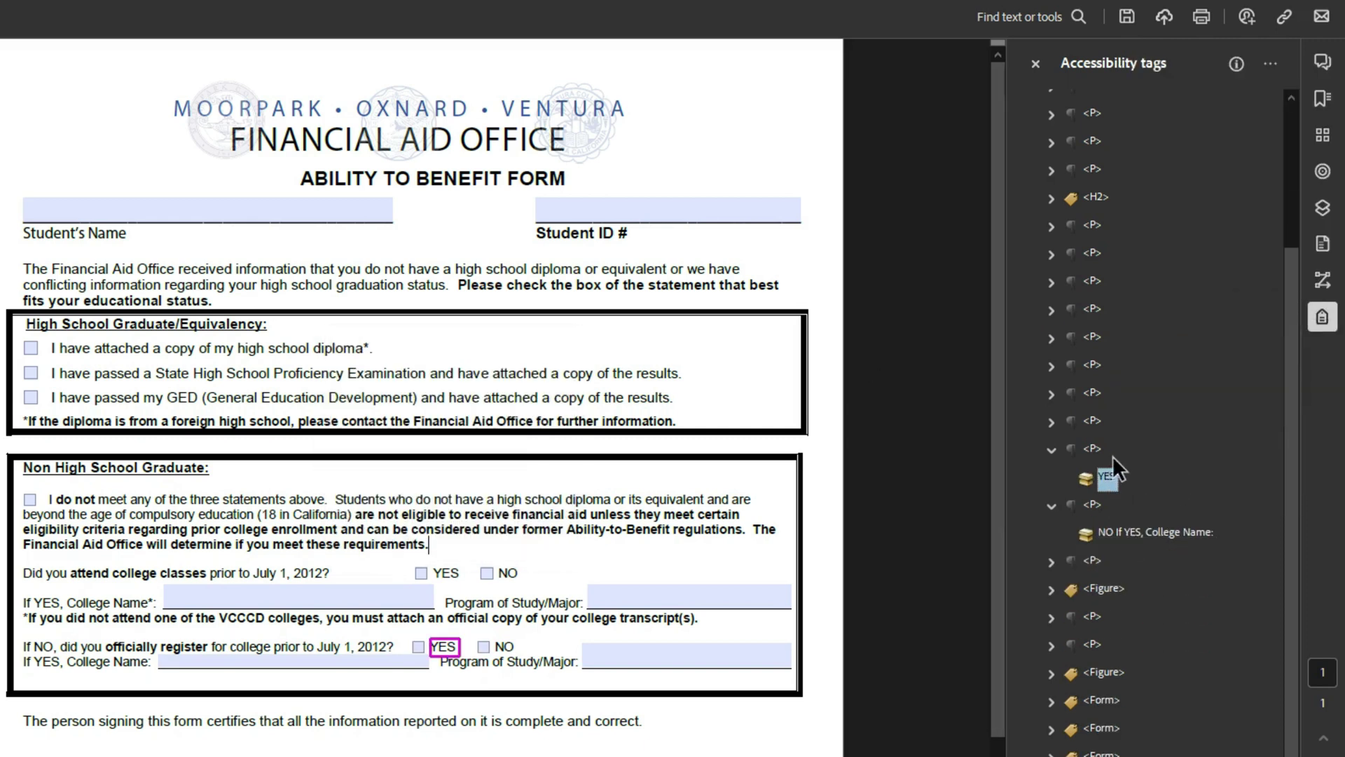
right_click(1112, 468)
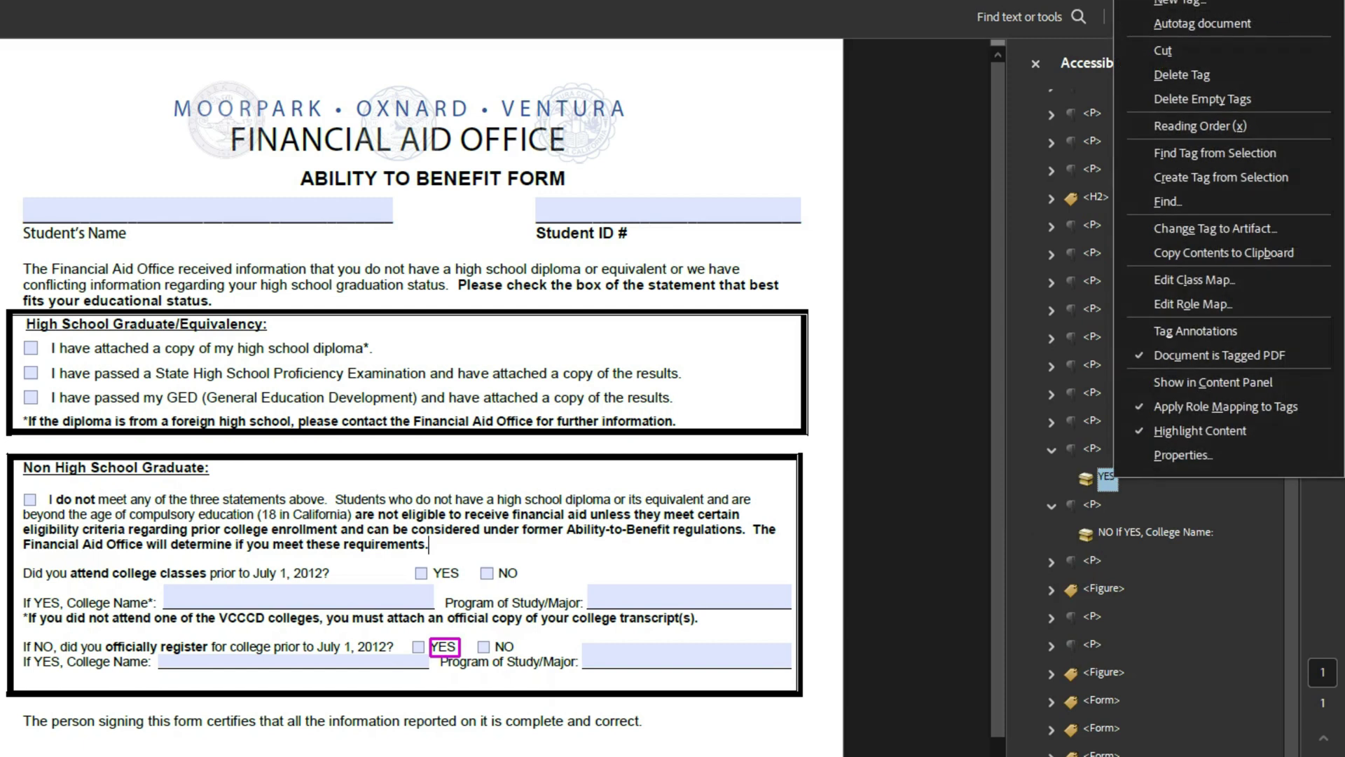
click(1277, 4)
key(Return)
right_click(1116, 561)
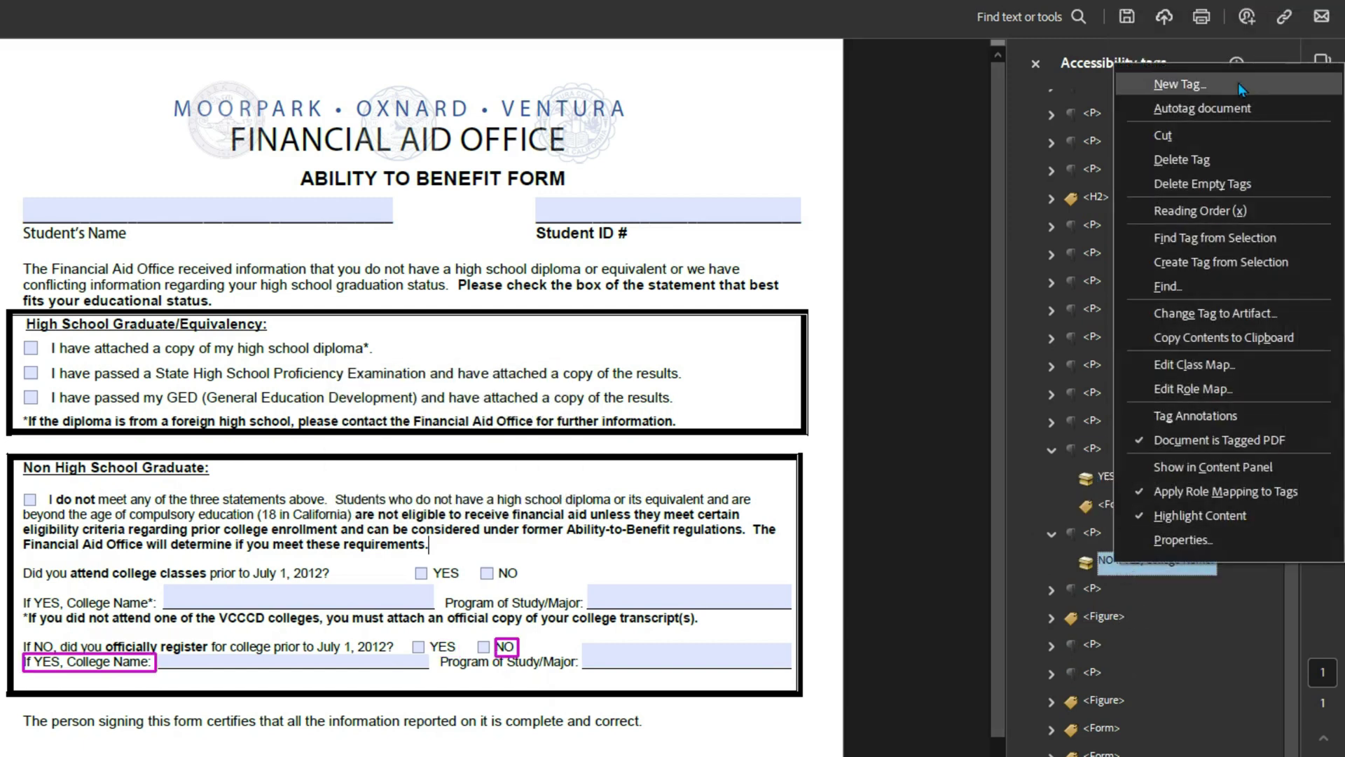
click(1238, 83)
key(Return)
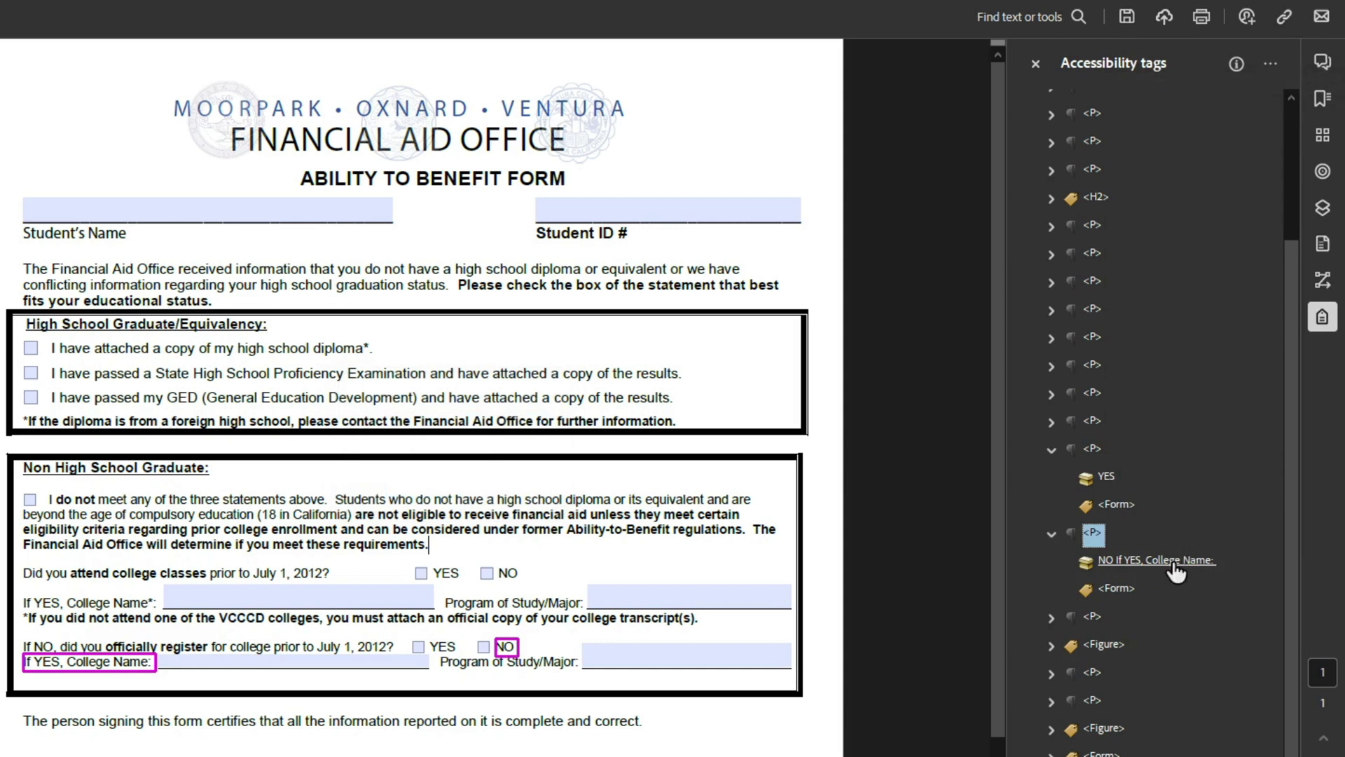
- Create a tag from the official registration question's NO text to separate it from "If YES, College Name:"
click(1149, 561)
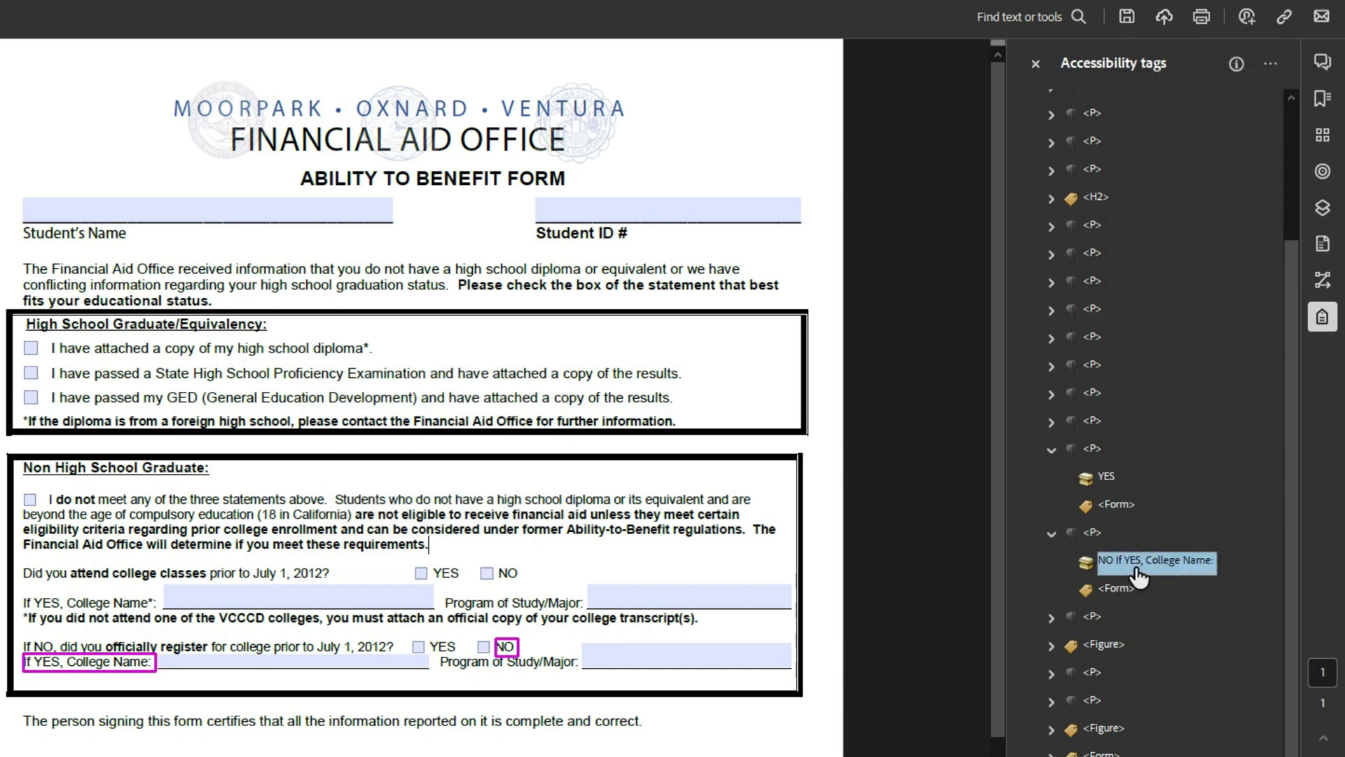
drag(518, 645, 494, 646)
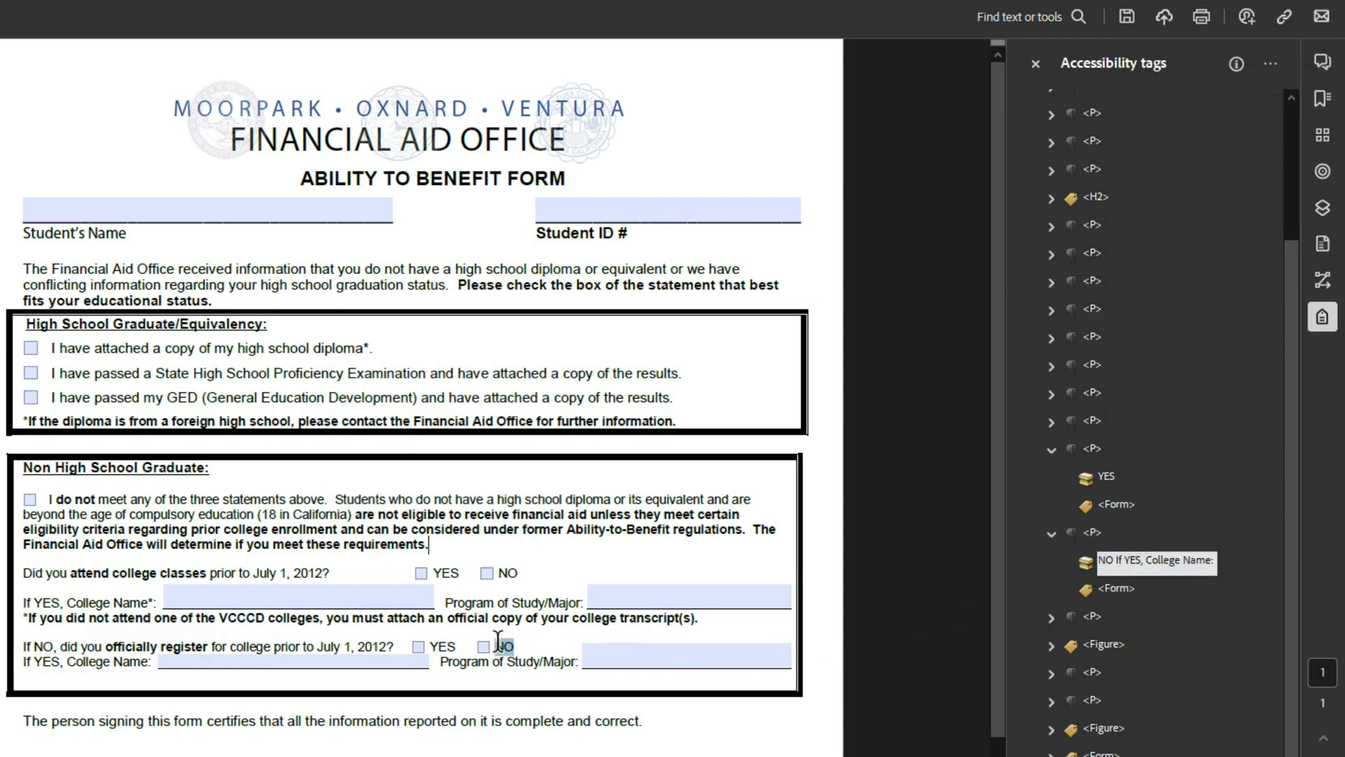
scroll(513, 661, up, 2)
click(1271, 63)
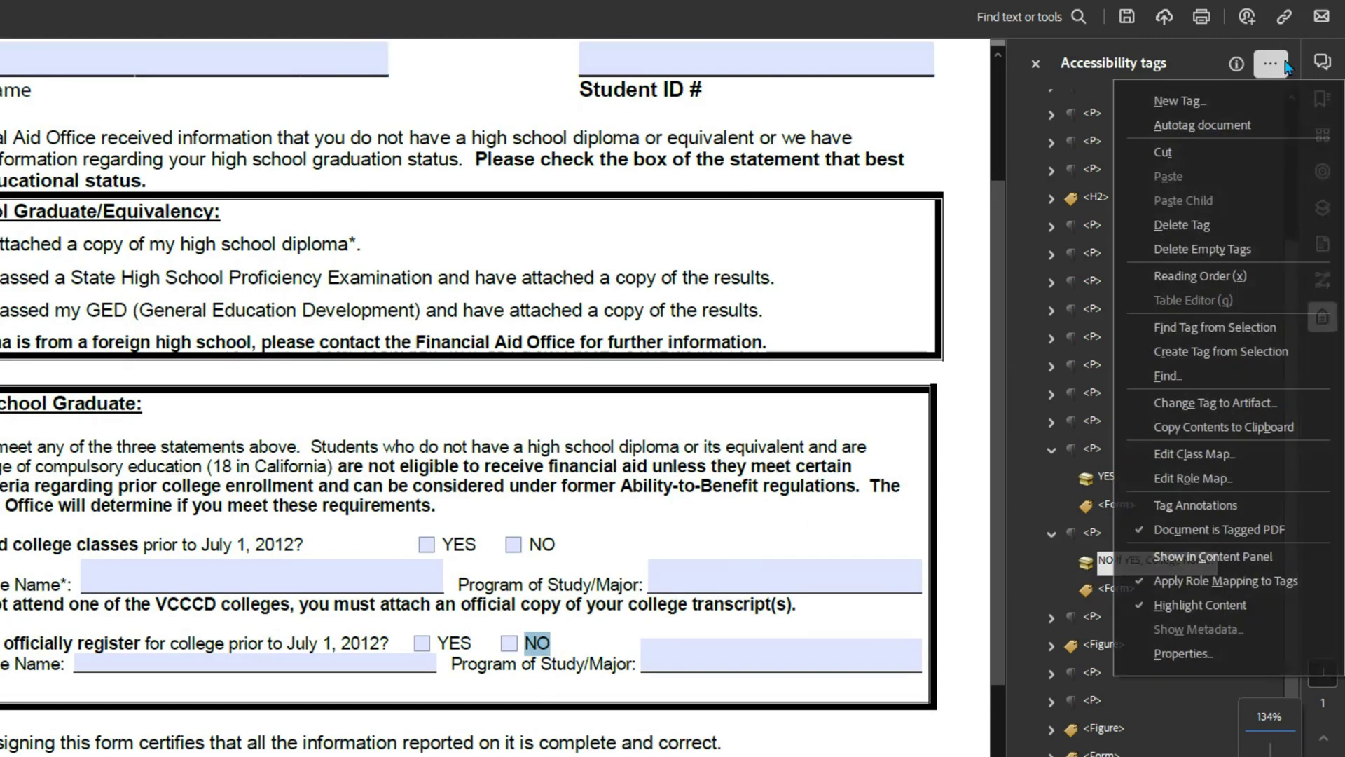
click(1240, 352)
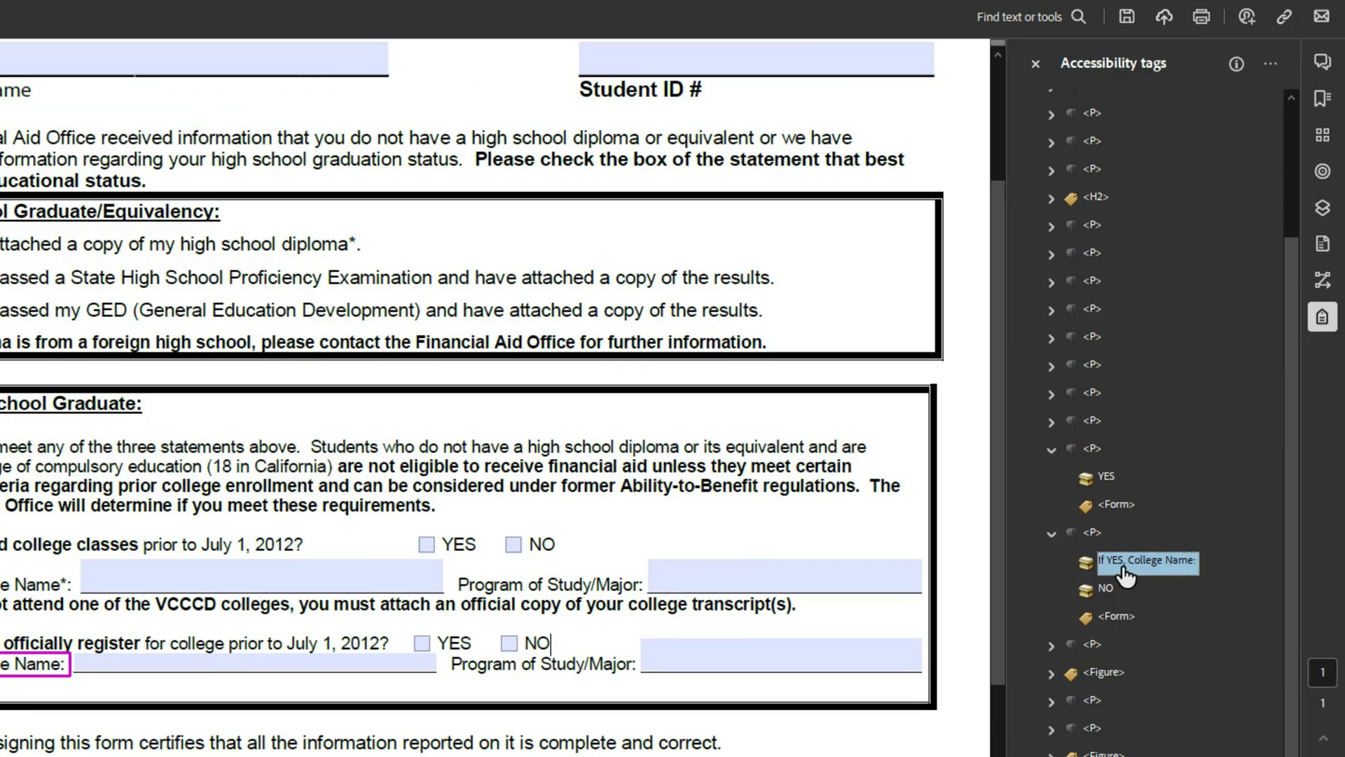
- Add a new <P> tag after the NO paragraph and move the "If YES, College Name:" text into it
right_click(1094, 644)
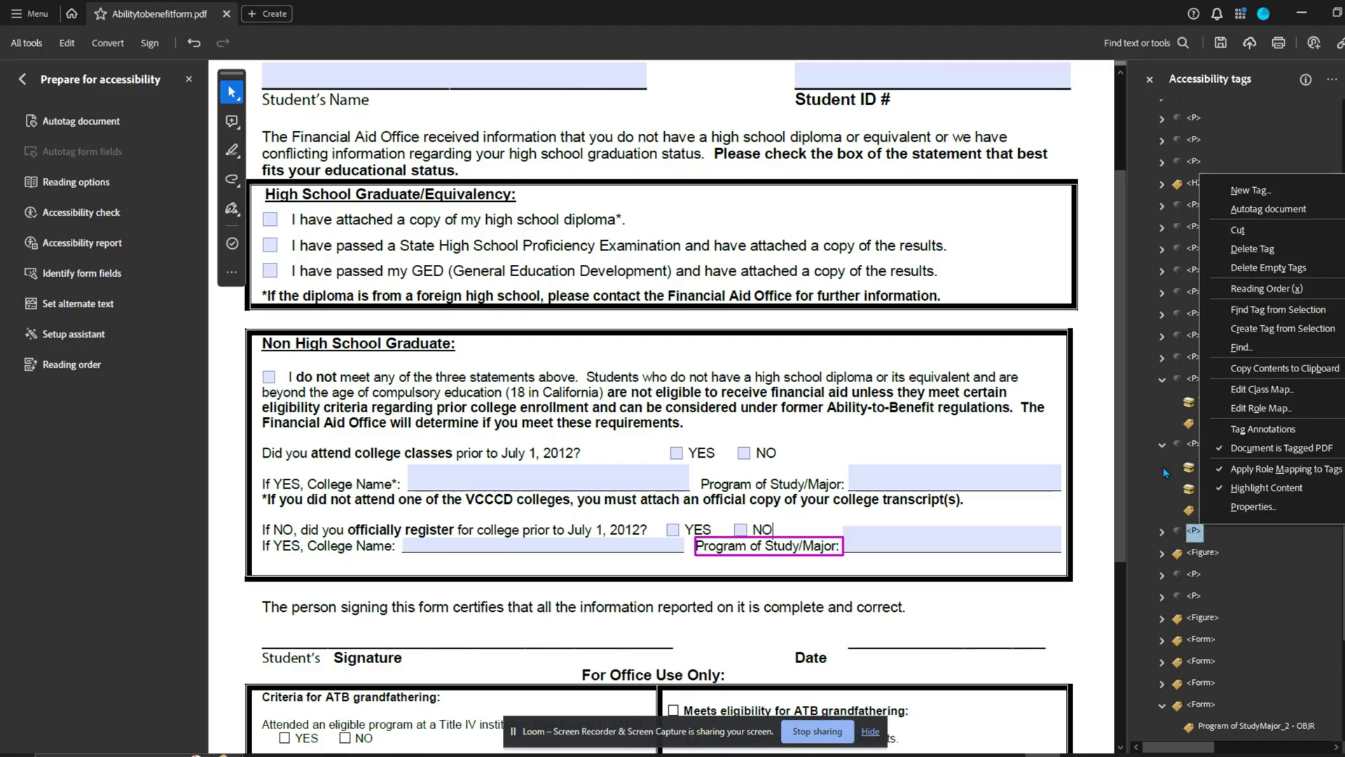
right_click(1193, 442)
click(1277, 105)
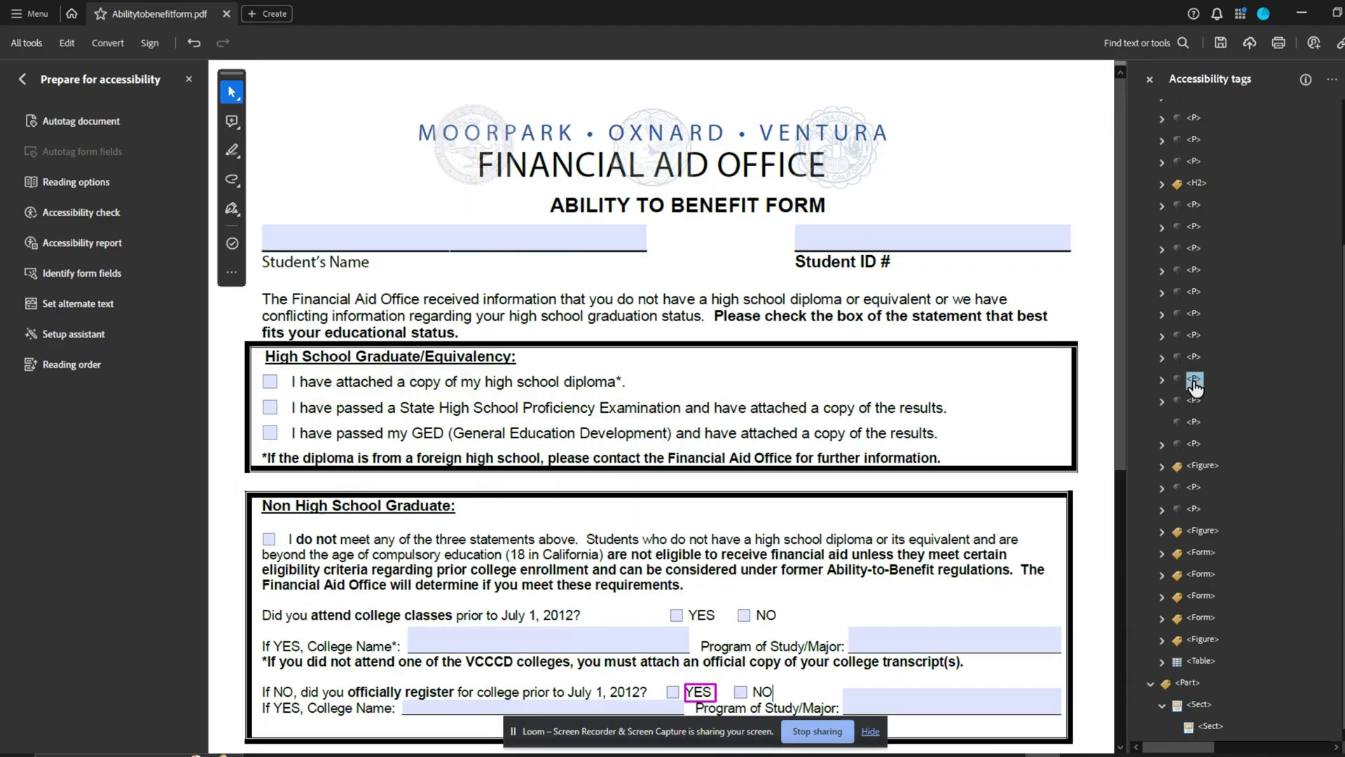
key(Right)
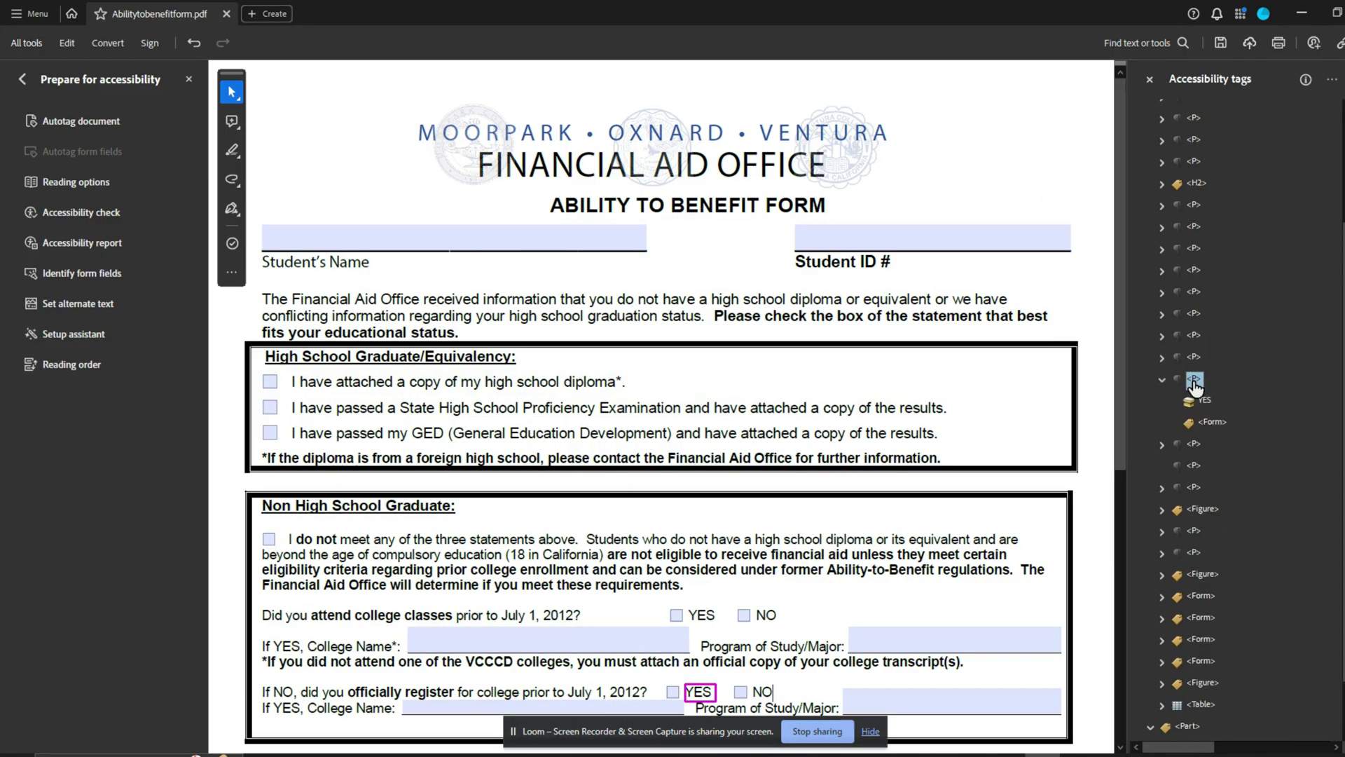
key(Down)
key(Down)
key(Down)
key(Right)
key(Down)
scroll(1204, 363, down, 2)
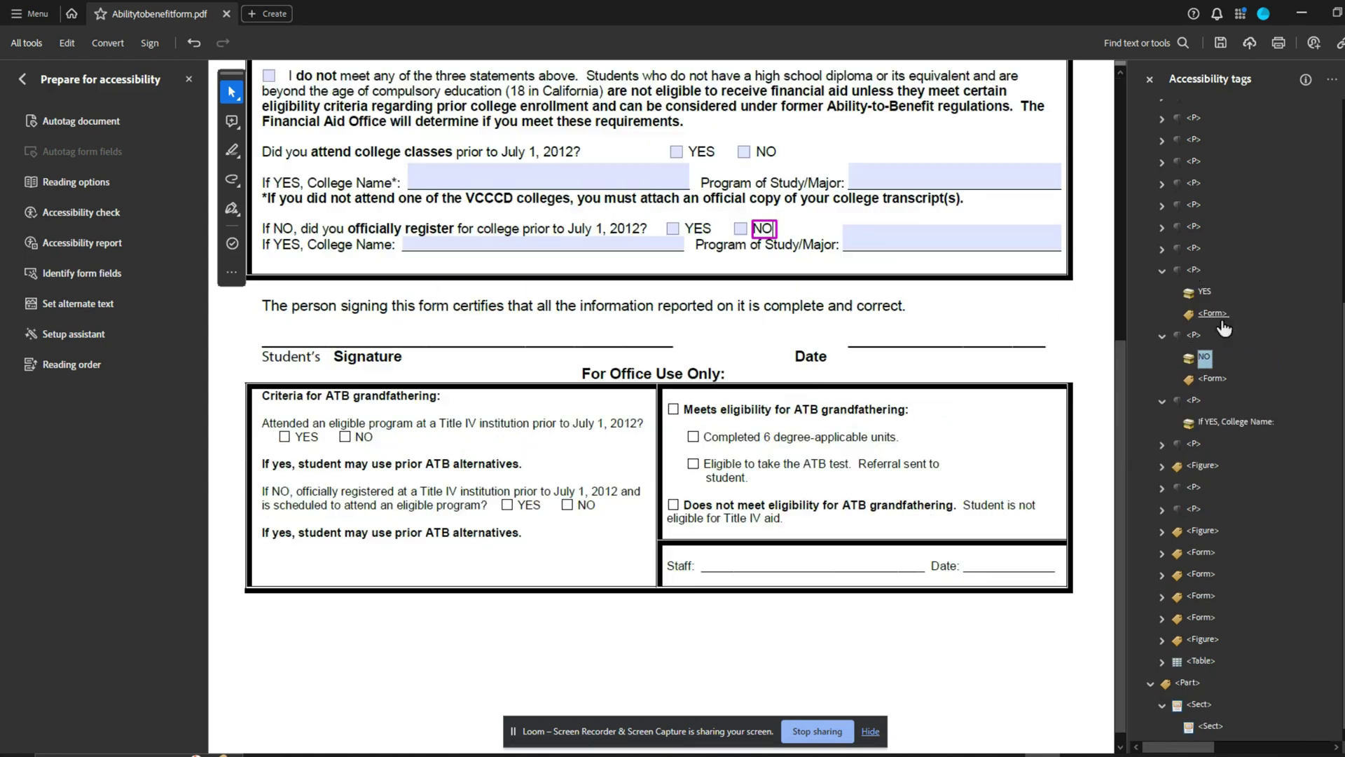
- Check the tag structure of the official registration question's YES and NO paragraphs
click(1199, 274)
key(Left)
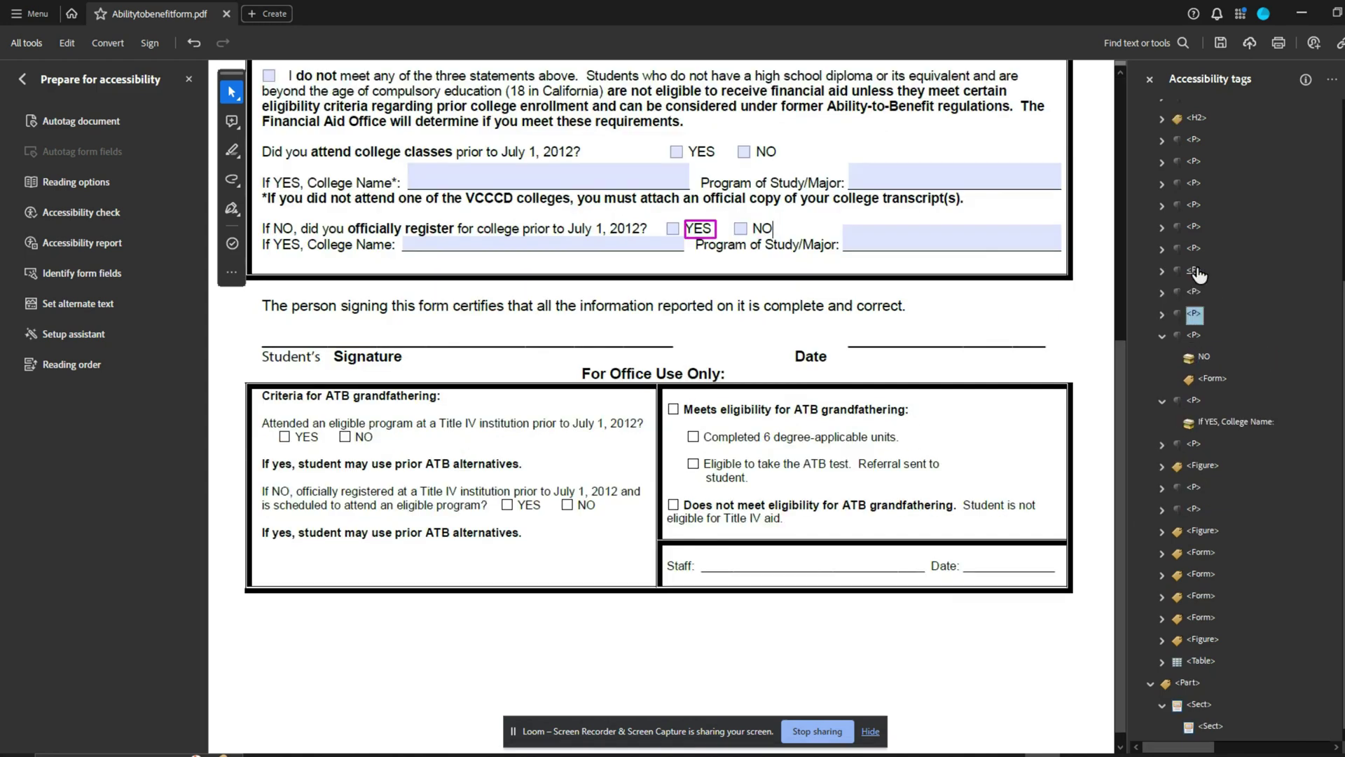
key(Up)
key(Down)
key(Right)
key(Down)
key(Down)
key(Down)
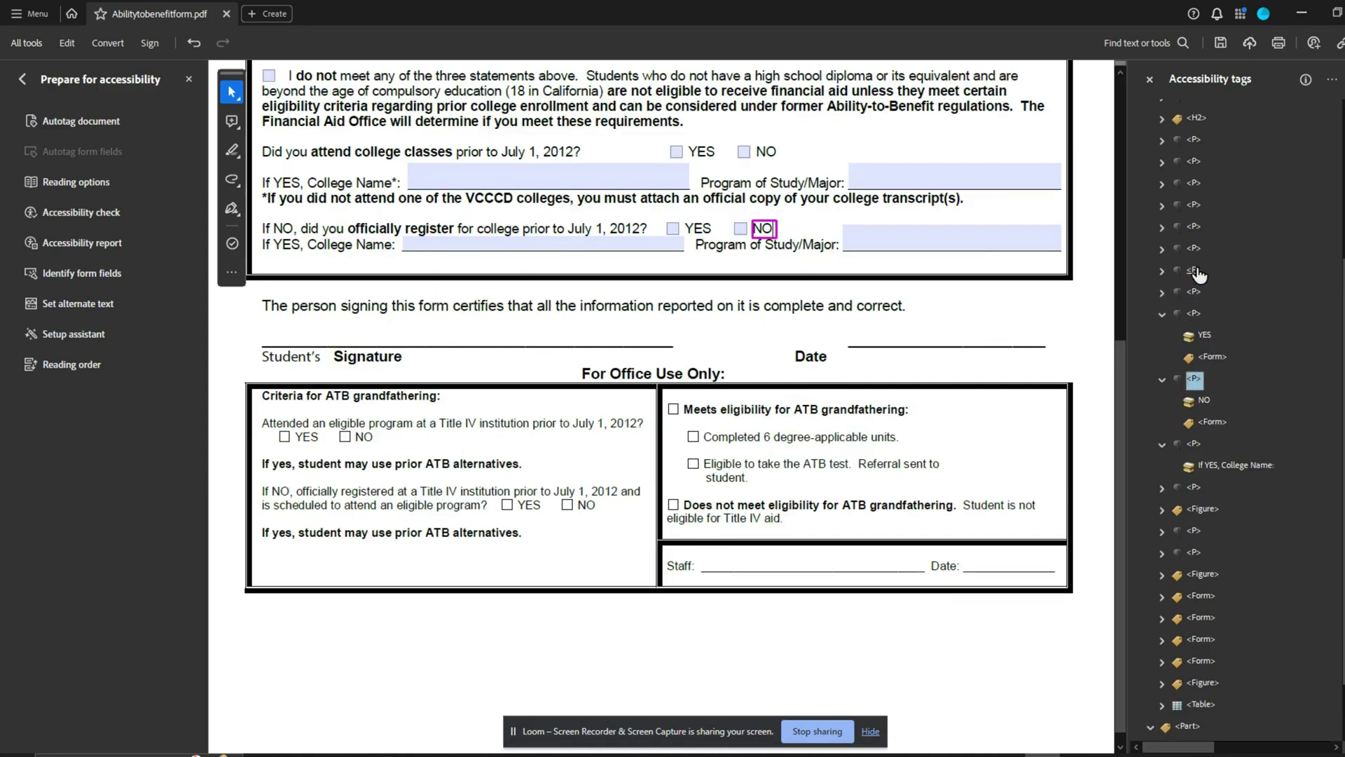
- Move the registration question's NO checkbox object into the NO paragraph's <Form> tag and delete the emptied <Form> tag
key(Down)
key(Down)
key(Down)
key(Down)
key(Down)
key(Down)
key(Down)
key(Down)
key(Down)
key(Down)
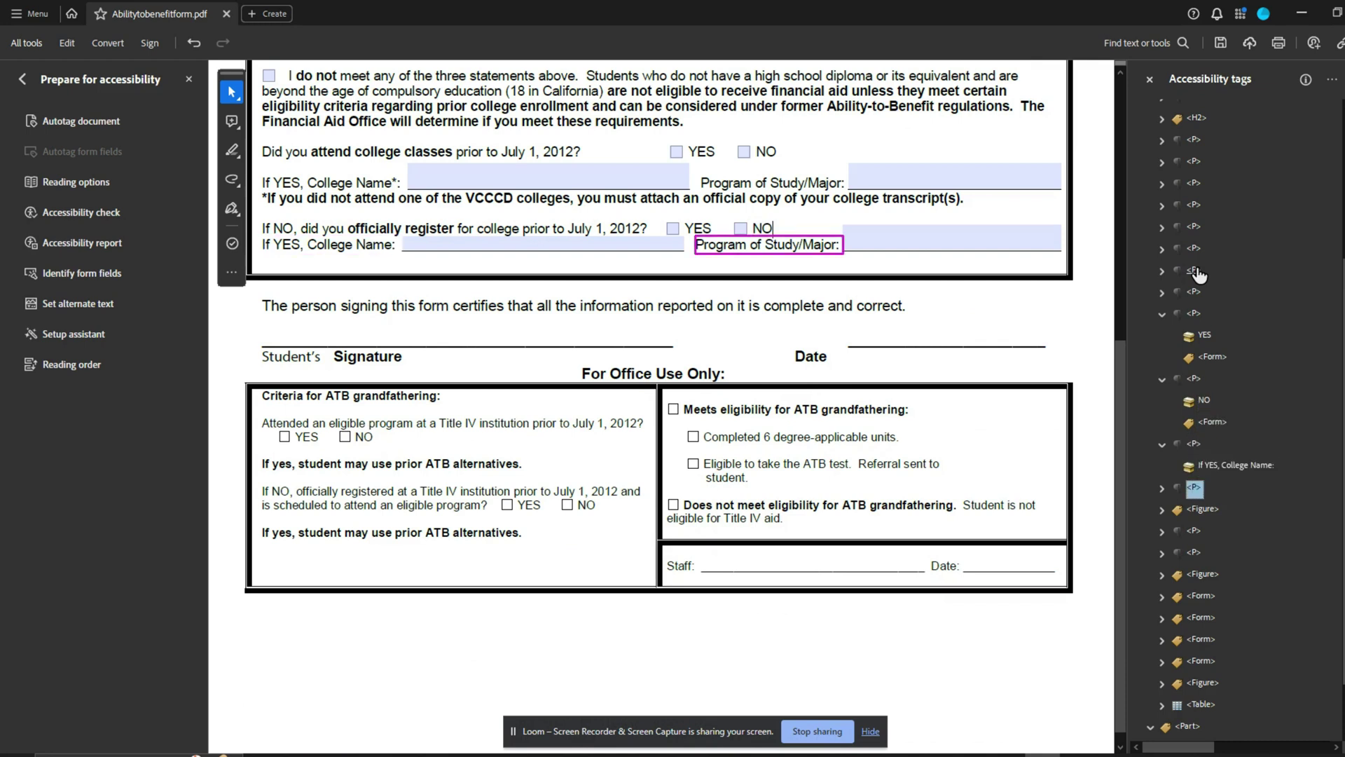
key(Right)
key(Down)
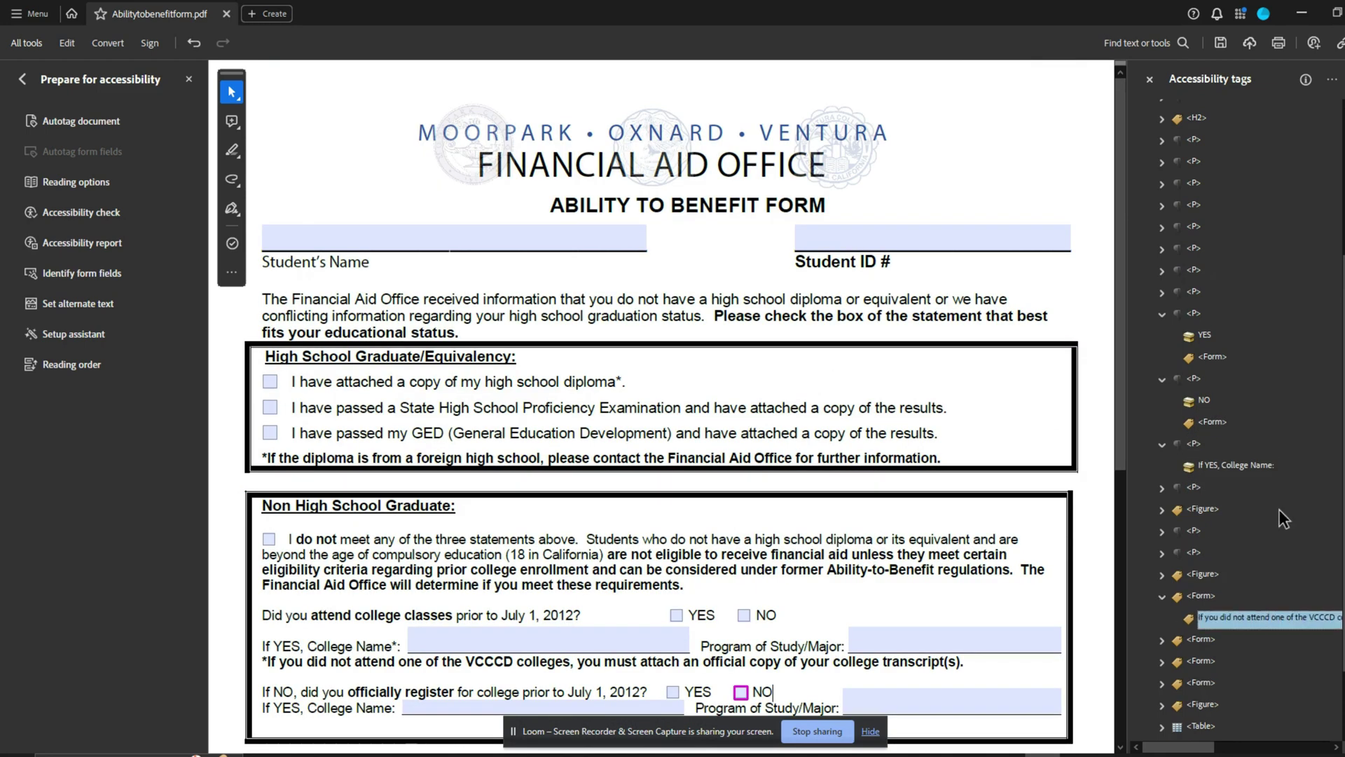
drag(1233, 622, 1221, 436)
key(Delete)
- Move the registration question's YES checkbox object into the YES paragraph's <Form> tag and delete the emptied <Form> tag
key(Down)
key(Down)
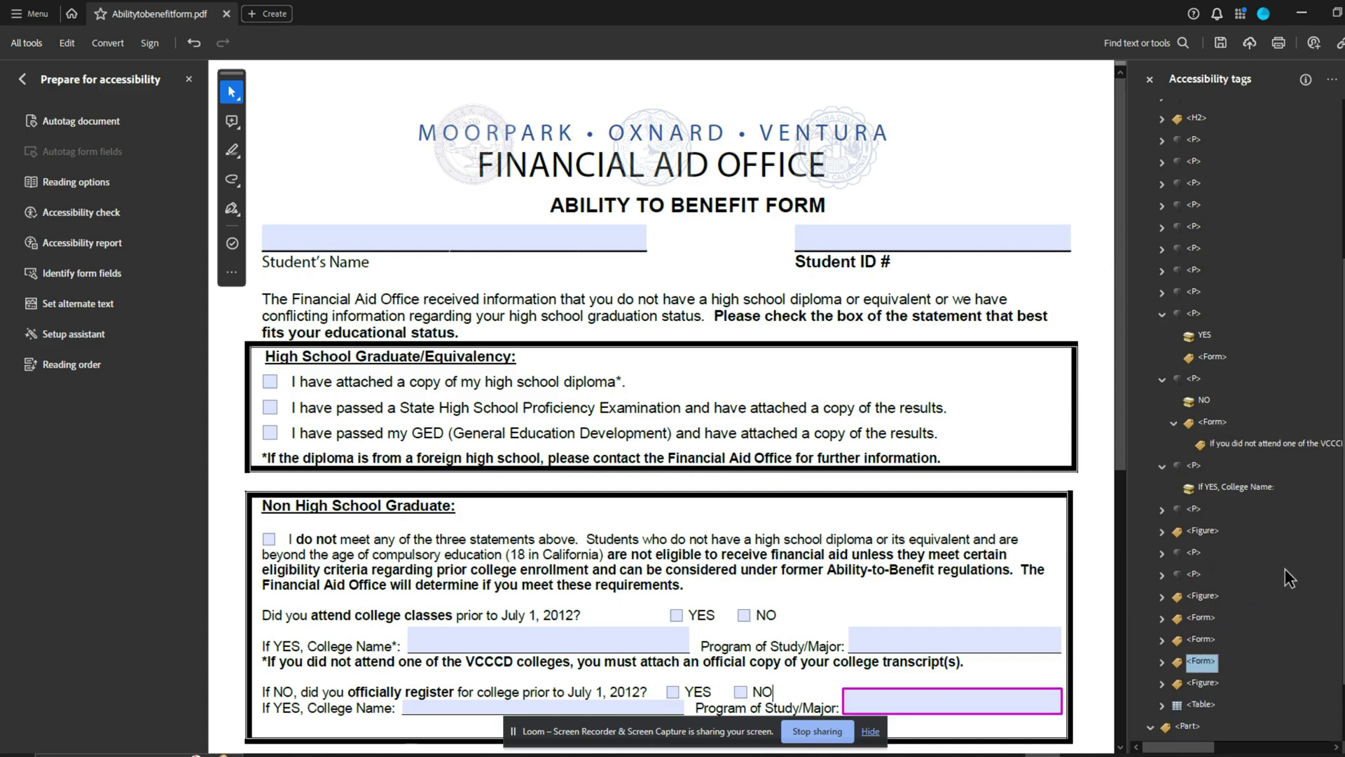
key(Up)
key(Right)
key(Down)
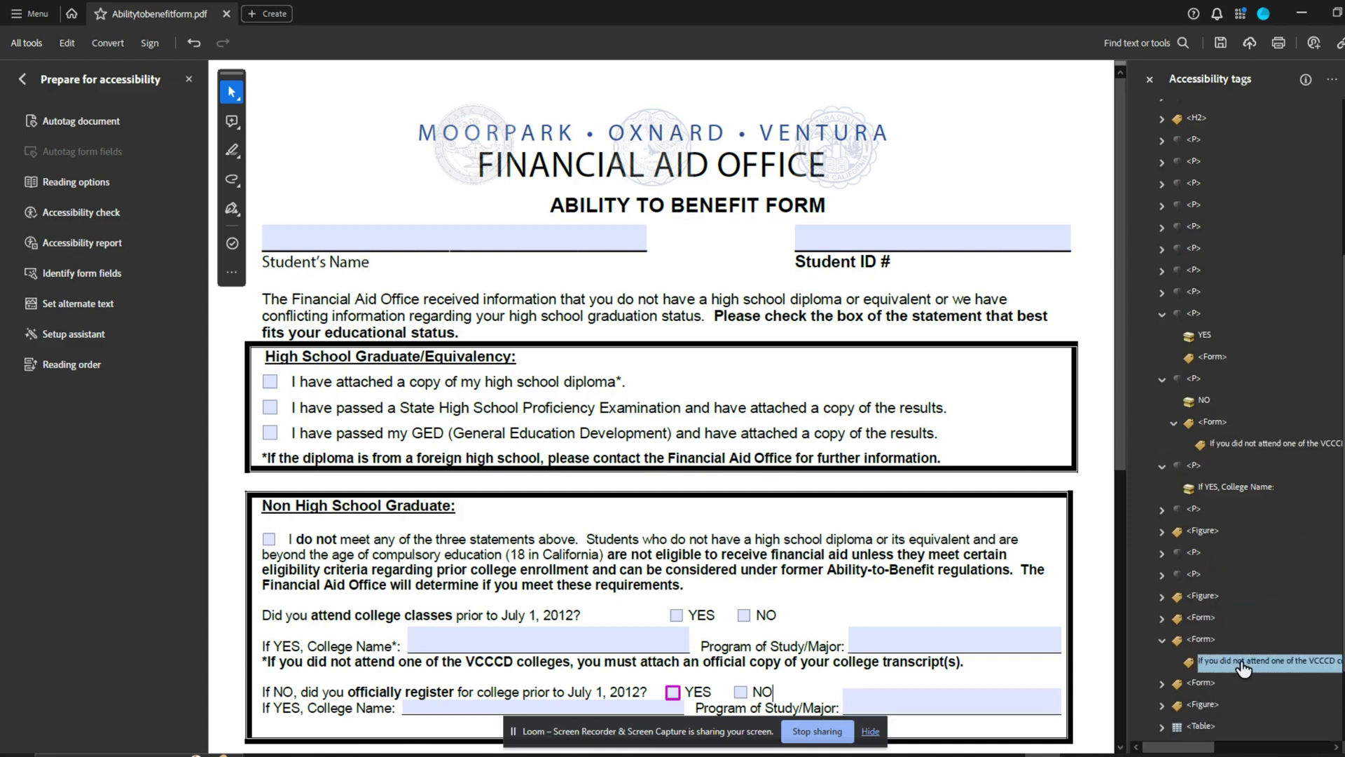
drag(1236, 669, 1211, 359)
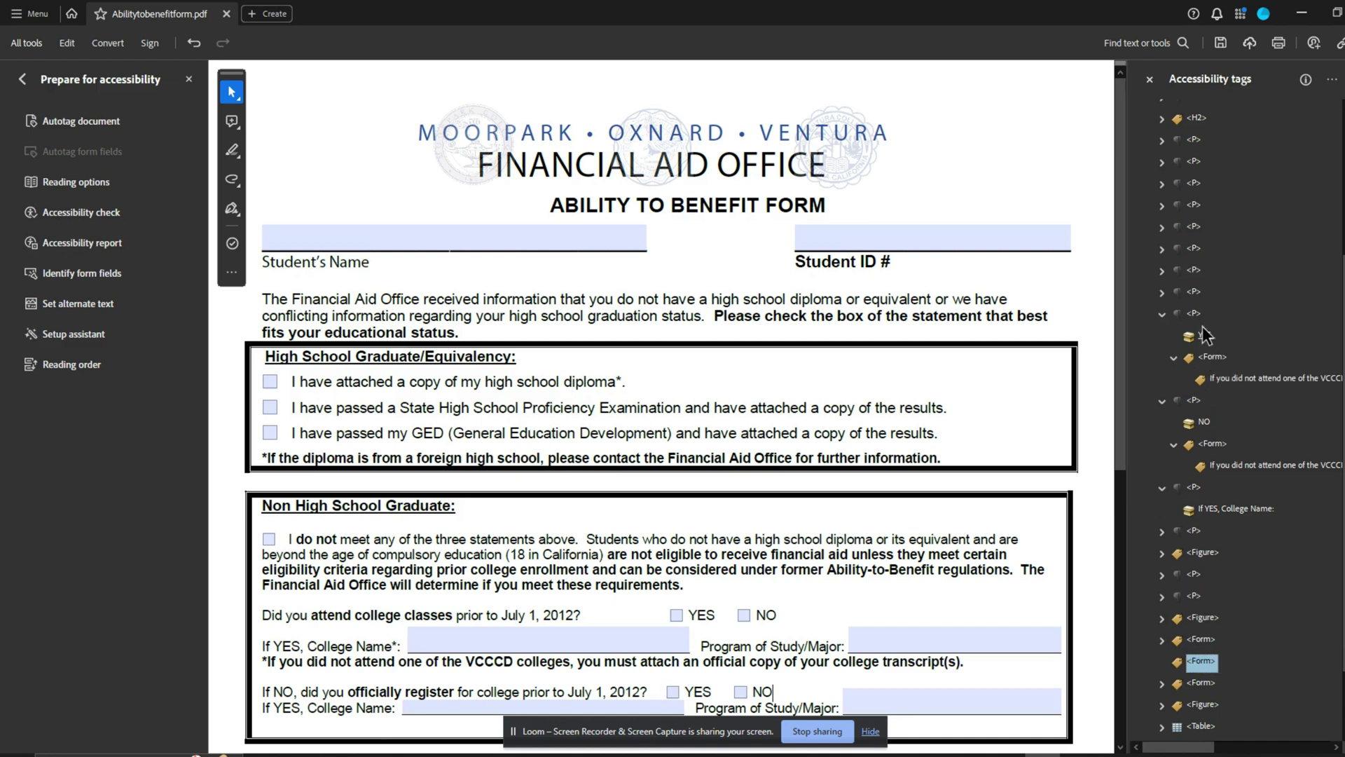
- Collapse the official registration question's YES and NO paragraphs in the tag tree
key(Up)
key(Up)
key(Up)
key(Up)
key(Up)
key(Up)
key(Up)
key(Up)
key(Up)
key(Up)
key(Up)
key(Up)
key(Up)
key(Up)
key(Up)
key(Up)
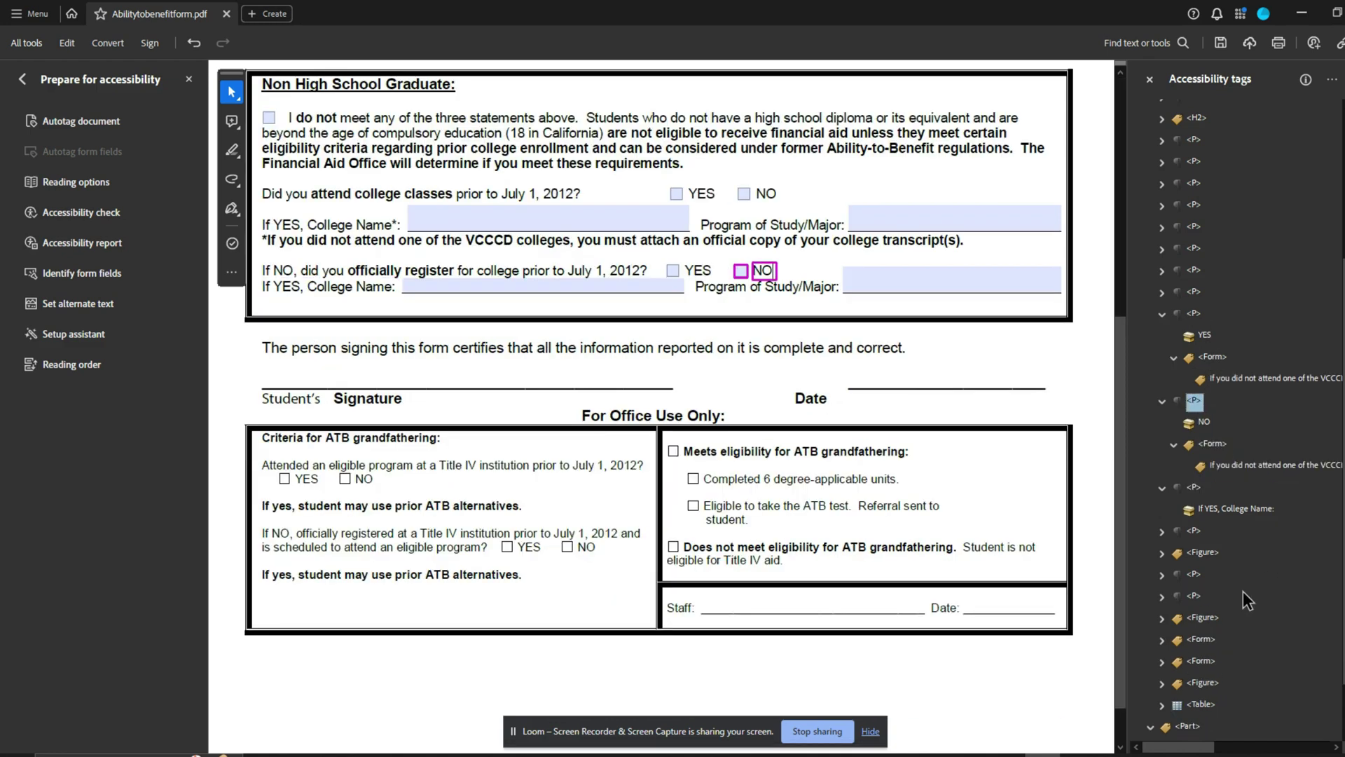
key(Left)
- Add a <Form> tag after the "If YES, College Name:" text in its new paragraph
key(Down)
key(Down)
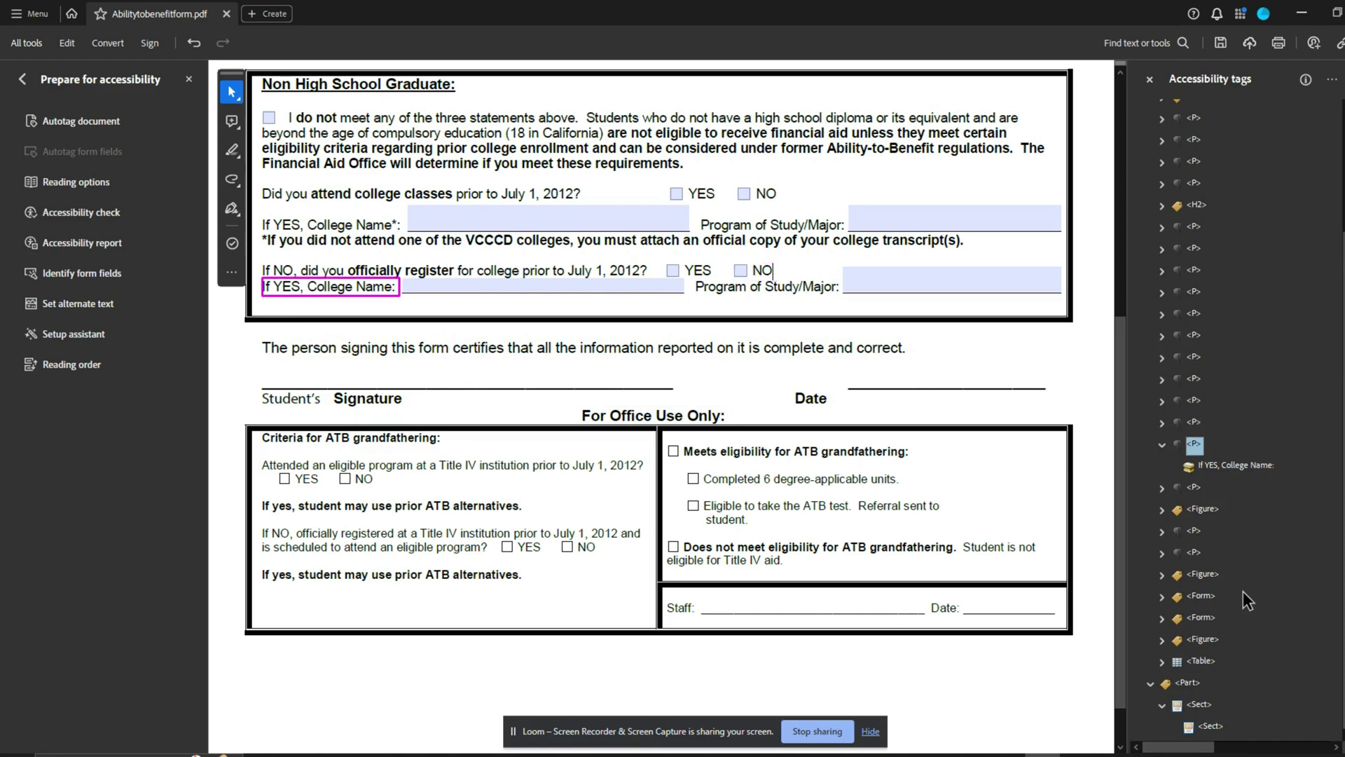
key(Down)
key(Up)
key(Down)
right_click(1223, 465)
click(1301, 95)
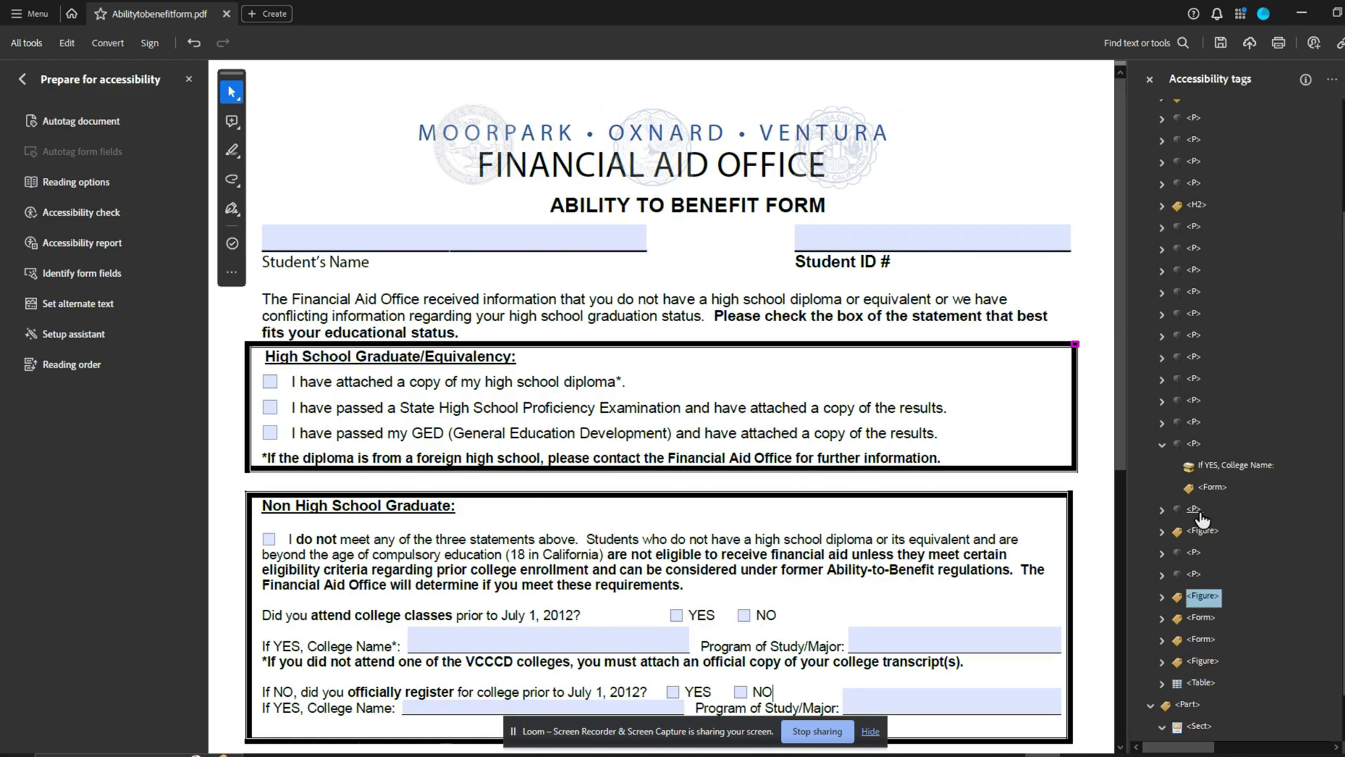
- Move the If YES College Name_2 object into the new paragraph's <Form> tag and delete the emptied <Form> tag
key(Down)
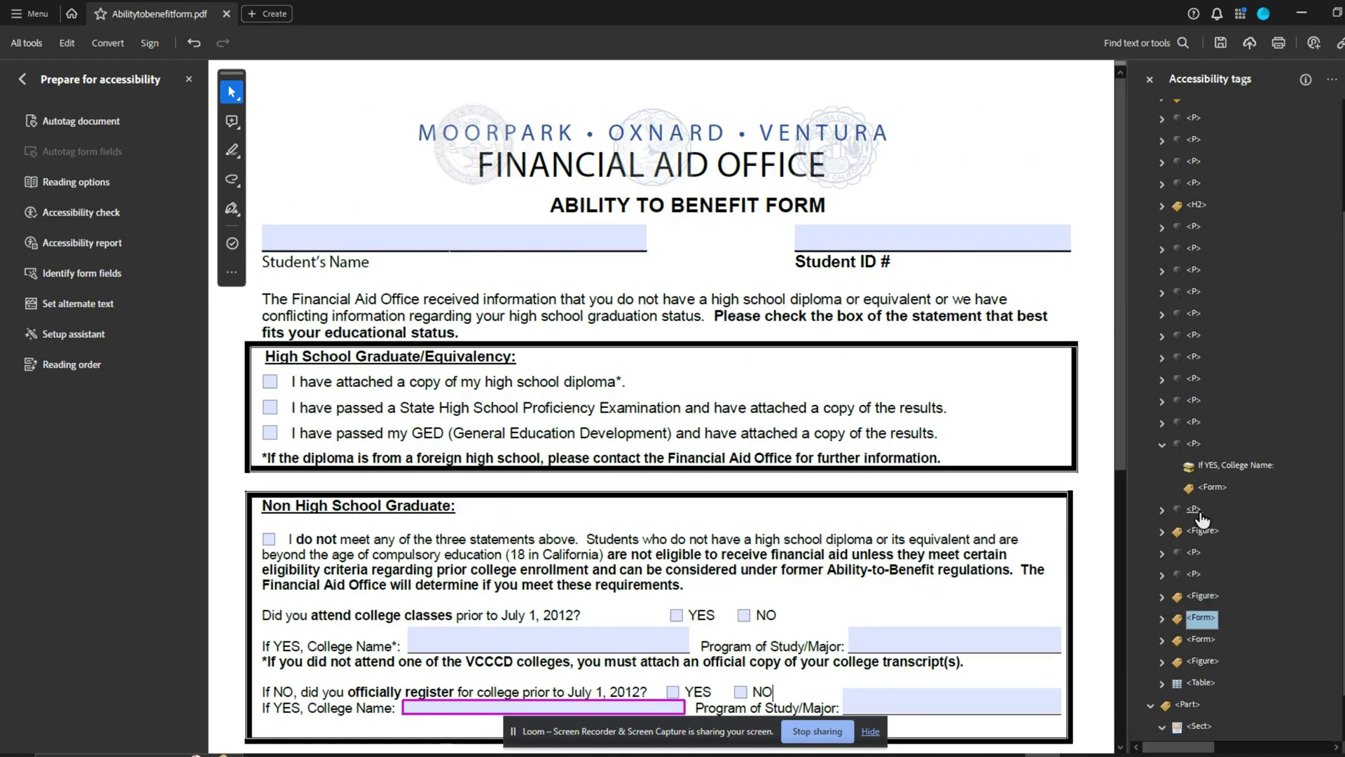
key(Right)
key(Down)
drag(1254, 639, 1213, 488)
click(1217, 489)
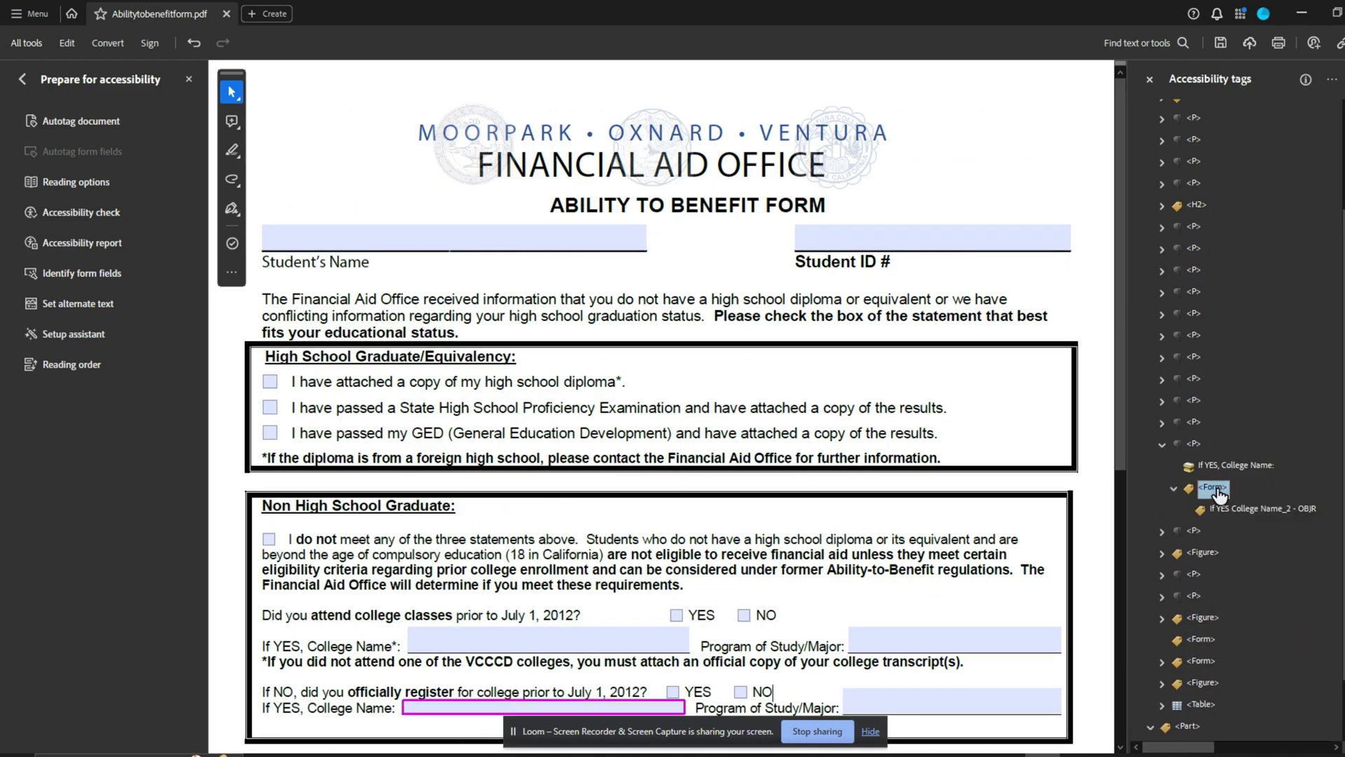
click(1195, 574)
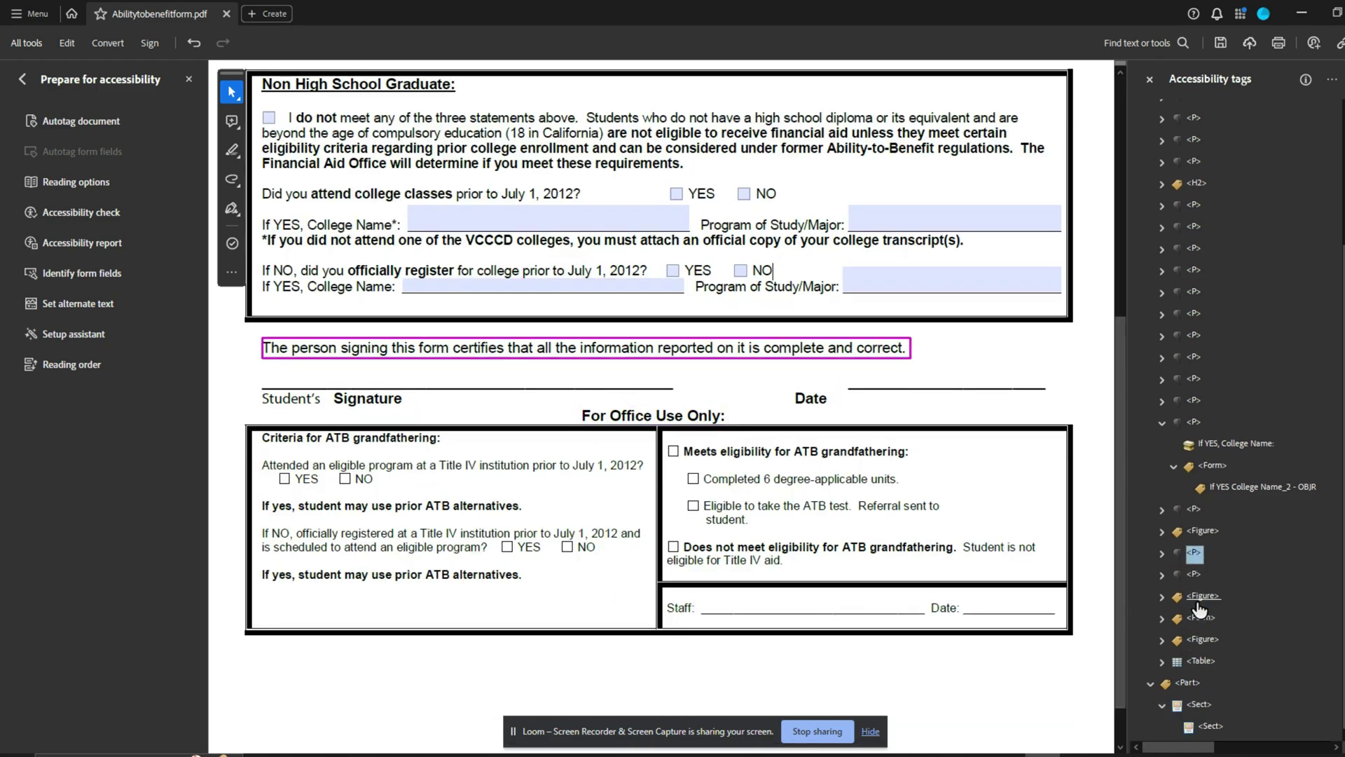
- Collapse the "If YES, College Name:" paragraph and go to the second Program of Study/Major paragraph
key(Up)
key(Up)
key(Up)
key(Up)
key(Up)
key(Up)
key(Down)
key(Down)
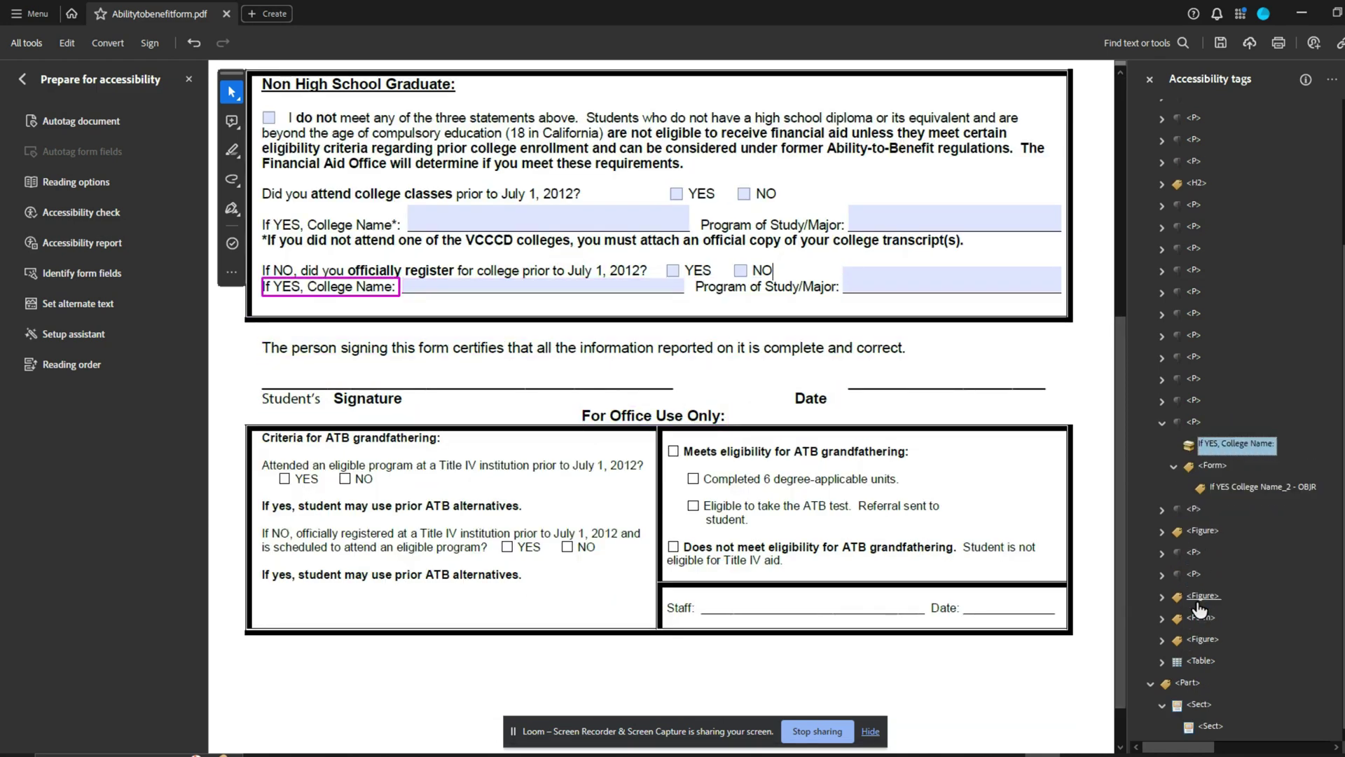
key(Up)
key(Up)
key(Left)
key(Down)
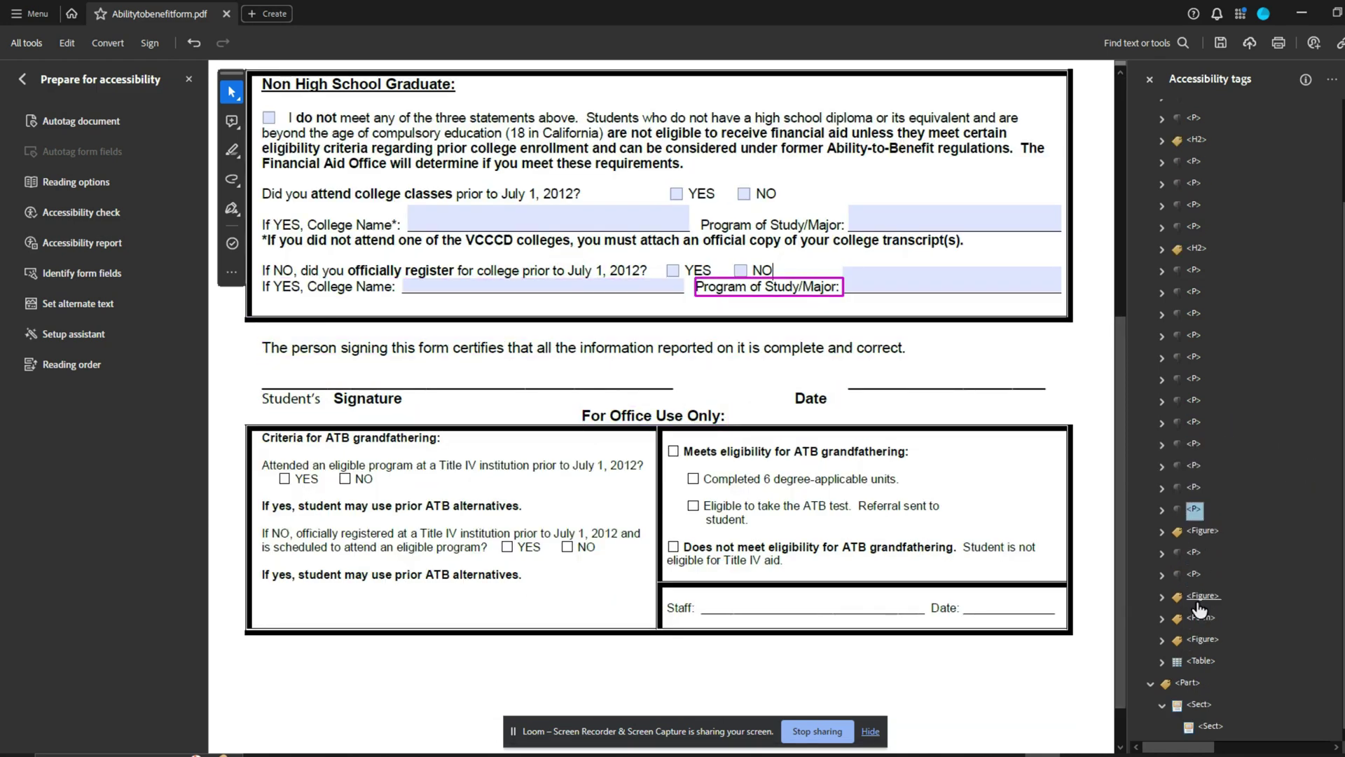
- Change the path in the <Figure> after the second Program of Study/Major paragraph to a page artifact and delete the empty <Figure>
key(Down)
key(Right)
key(Down)
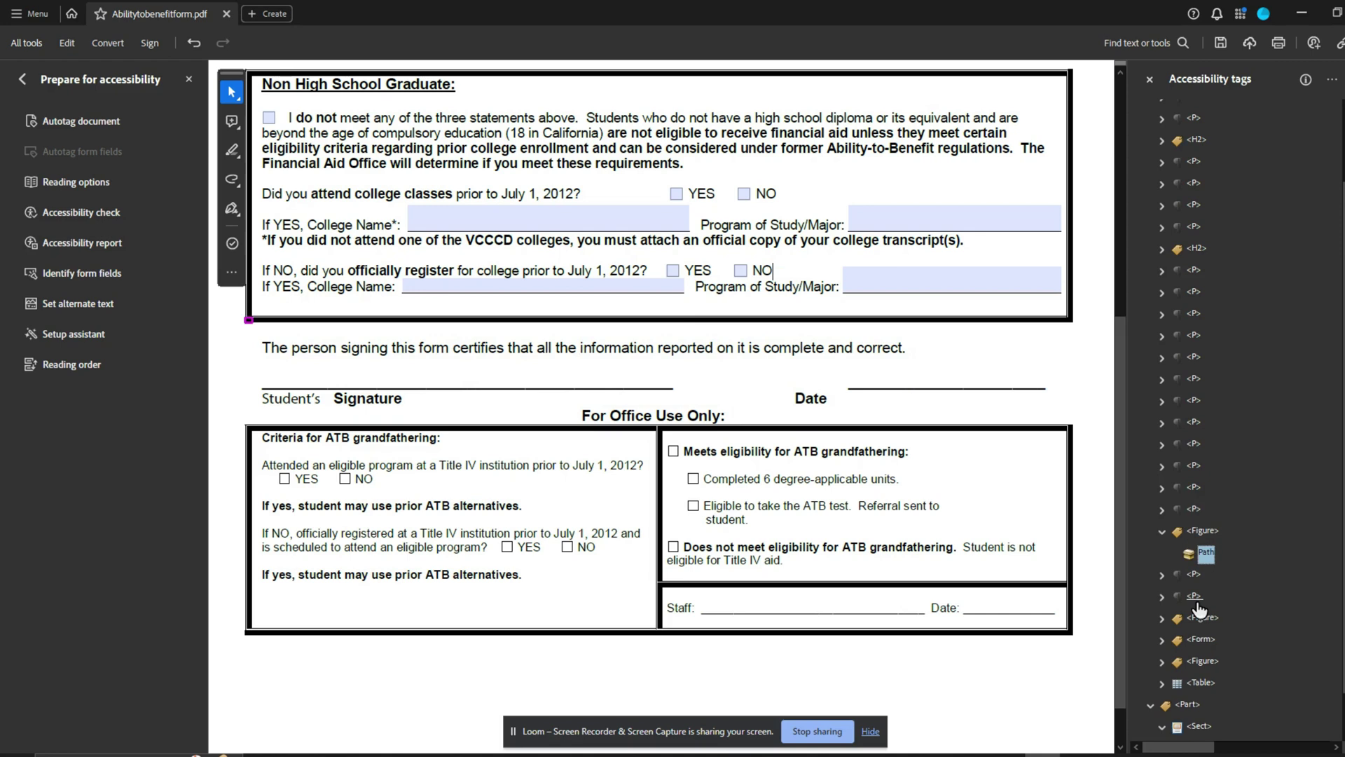
right_click(1207, 553)
click(1247, 362)
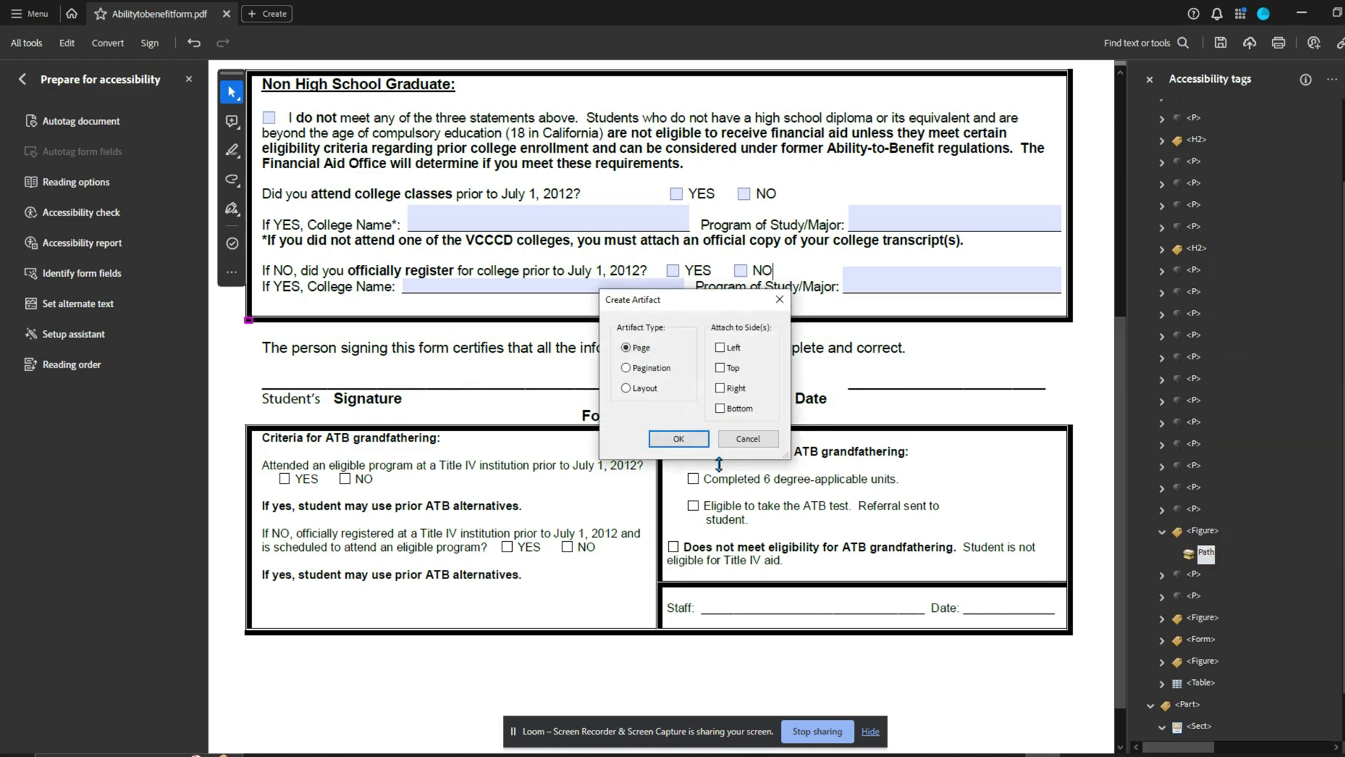
click(678, 439)
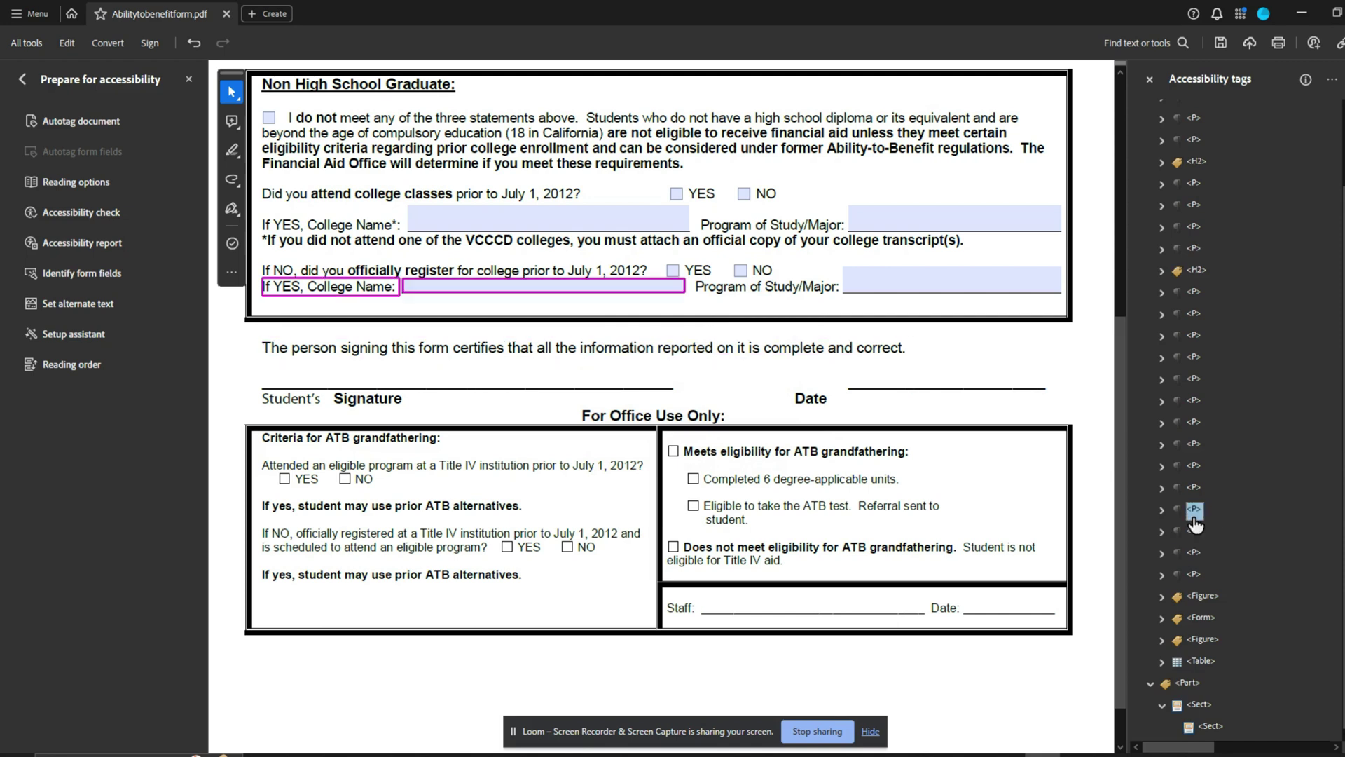
- Add a <Form> tag after the text in the second "Program of Study/Major:" paragraph
key(Up)
key(Right)
key(Down)
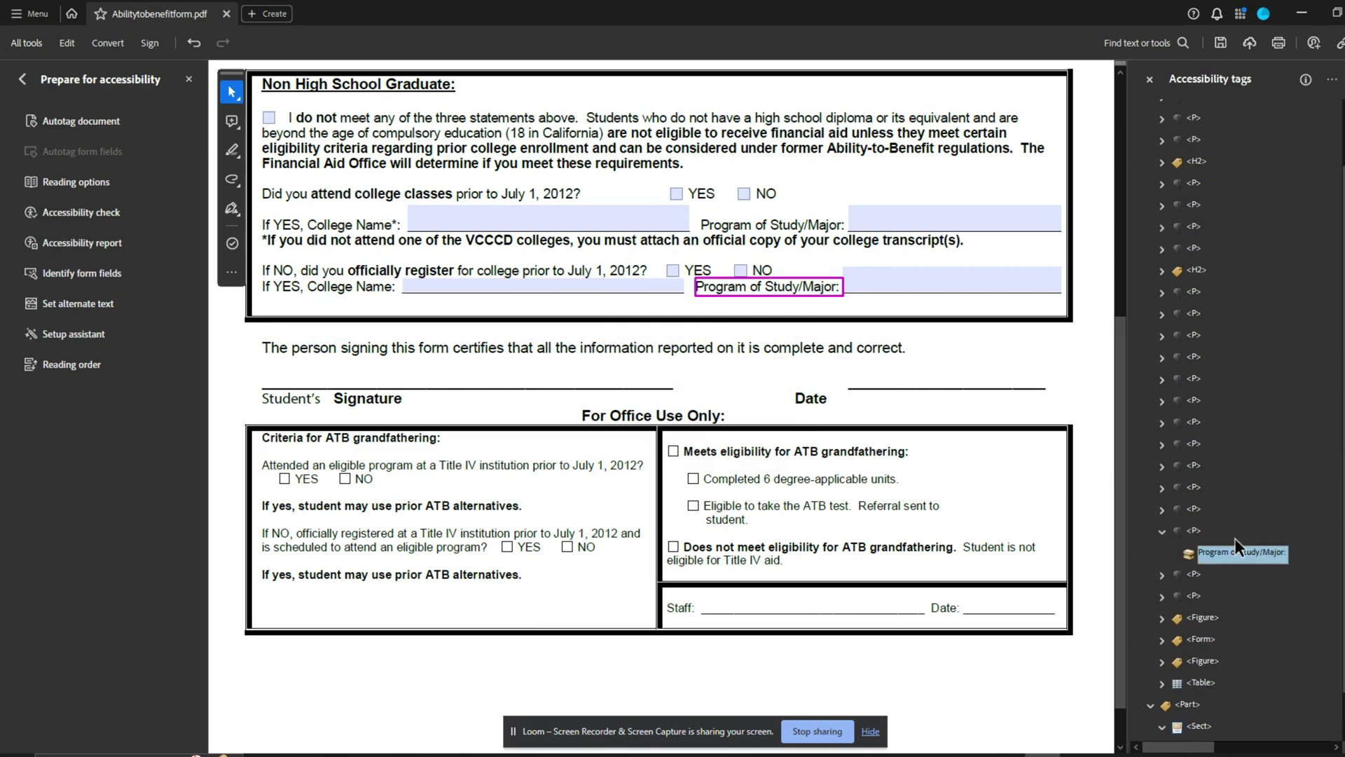
right_click(1235, 539)
click(1269, 178)
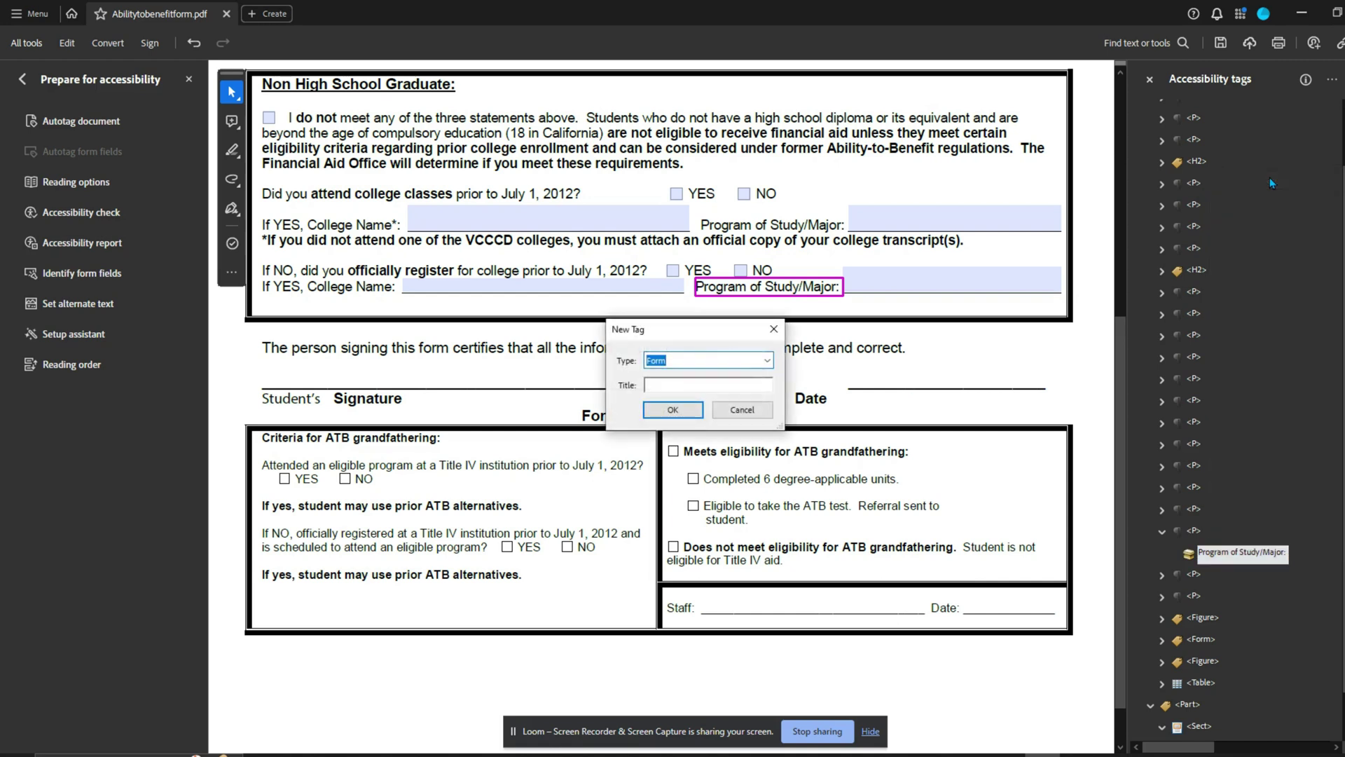
key(Return)
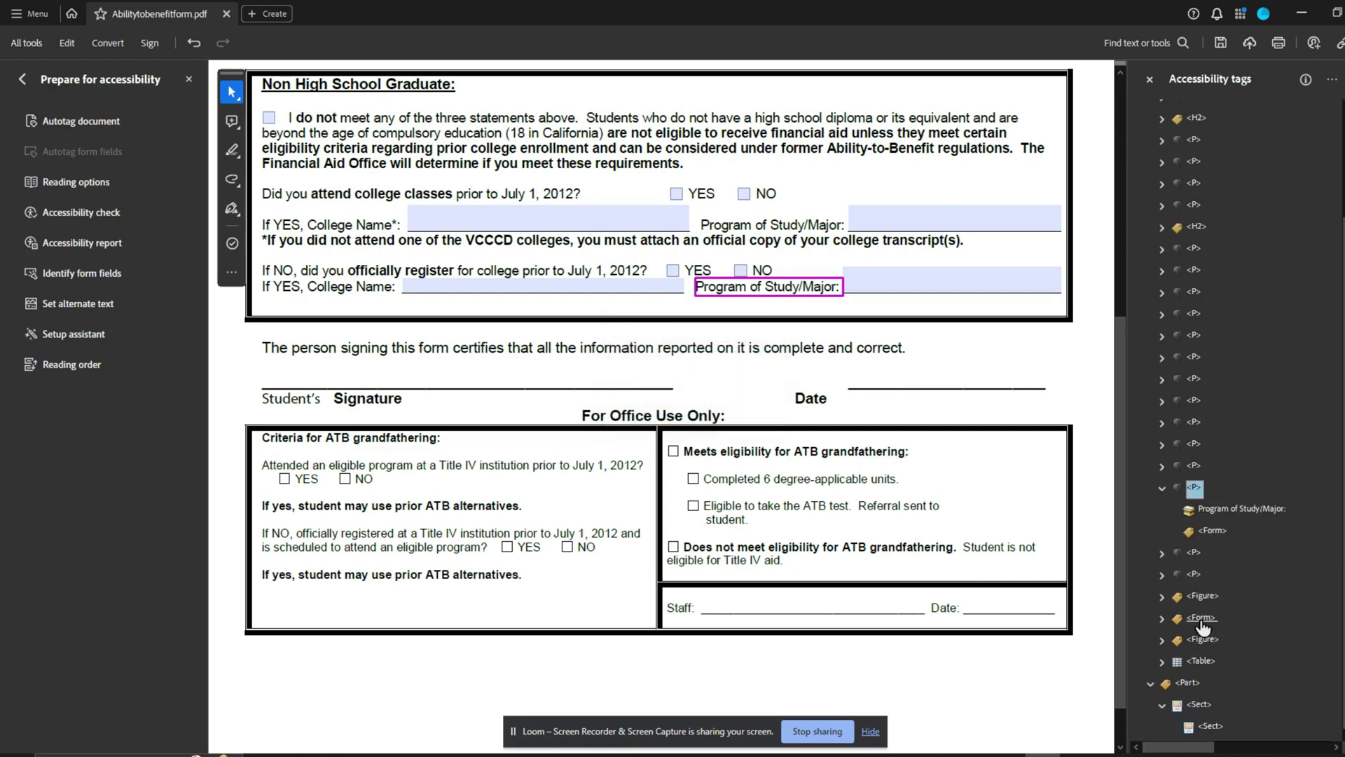
- Move the Program of StudyMajor_2 object into that paragraph's <Form> tag and delete the emptied <Form> tag
click(1200, 621)
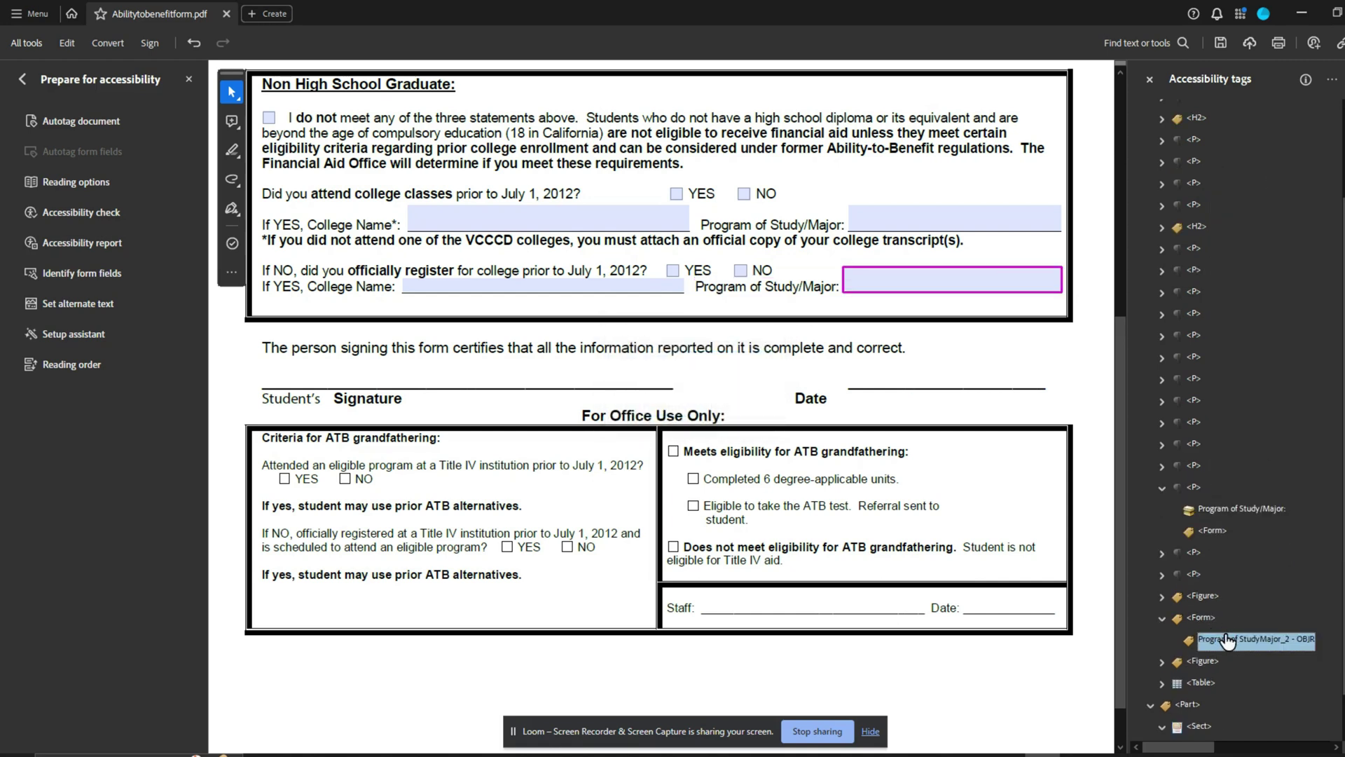
drag(1225, 639, 1216, 532)
click(1212, 638)
key(Delete)
- Collapse the second Program of Study/Major paragraph and go to the signature and date paragraph
key(Up)
key(Up)
key(Up)
key(Up)
key(Up)
key(Up)
key(Up)
key(Left)
key(Down)
key(Down)
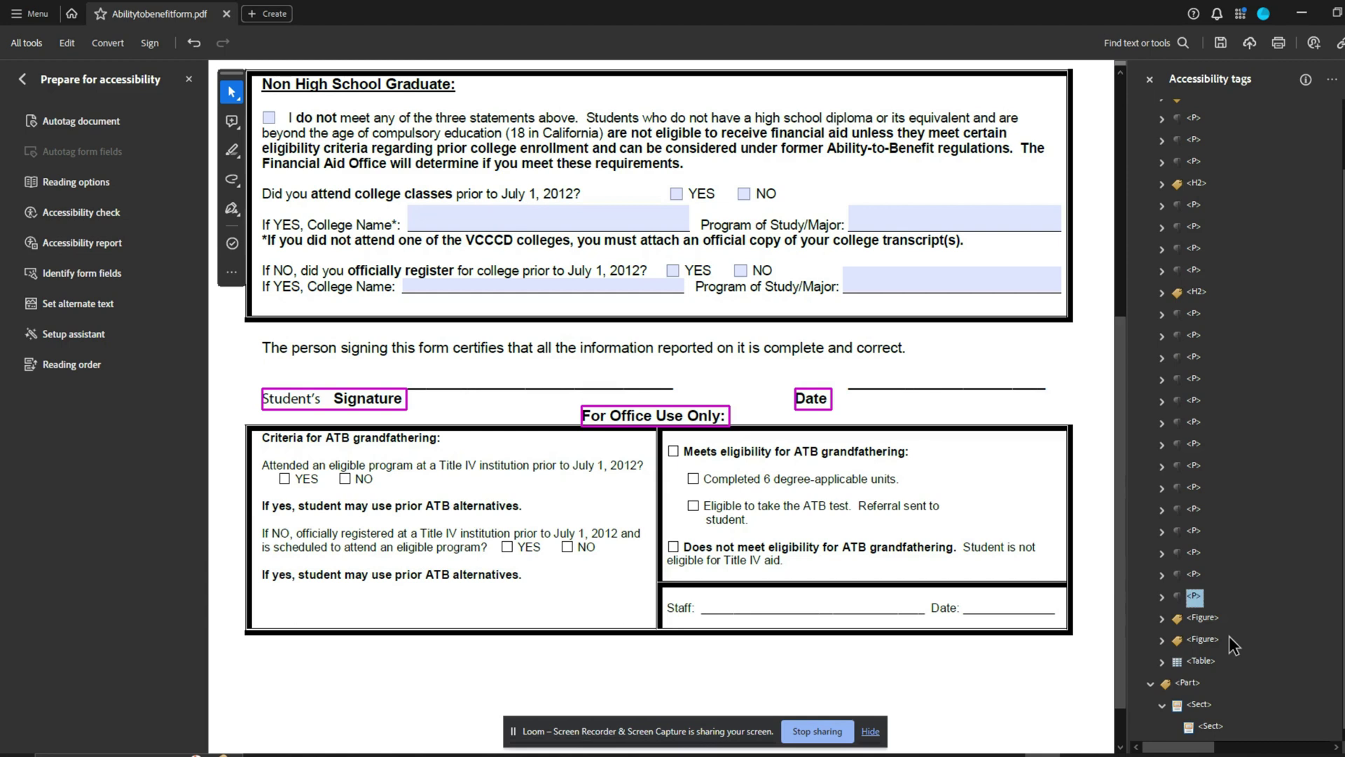
- Change the paths in the two <Figure> tags between the signature paragraph and the <Table> to page artifacts and remove the emptied figures
key(Right)
key(Down)
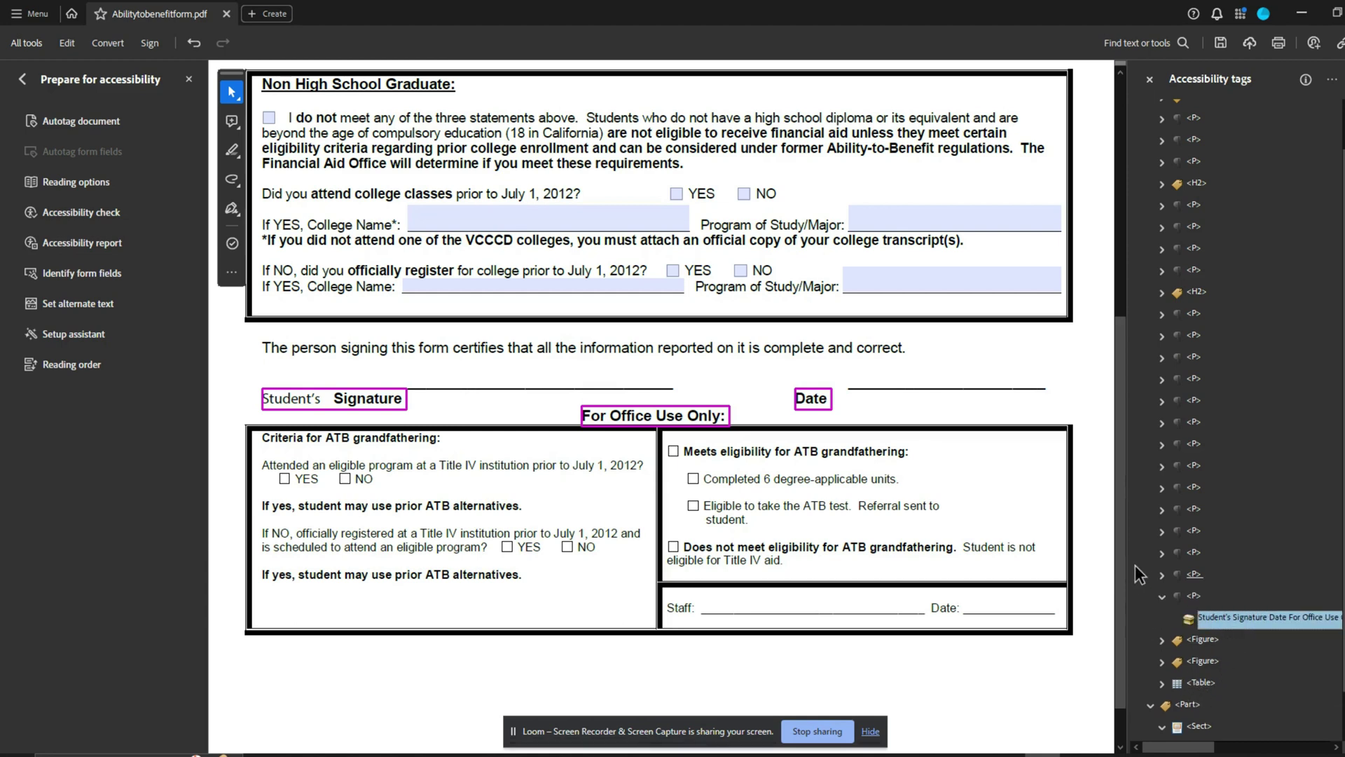
scroll(1203, 620, down, 1)
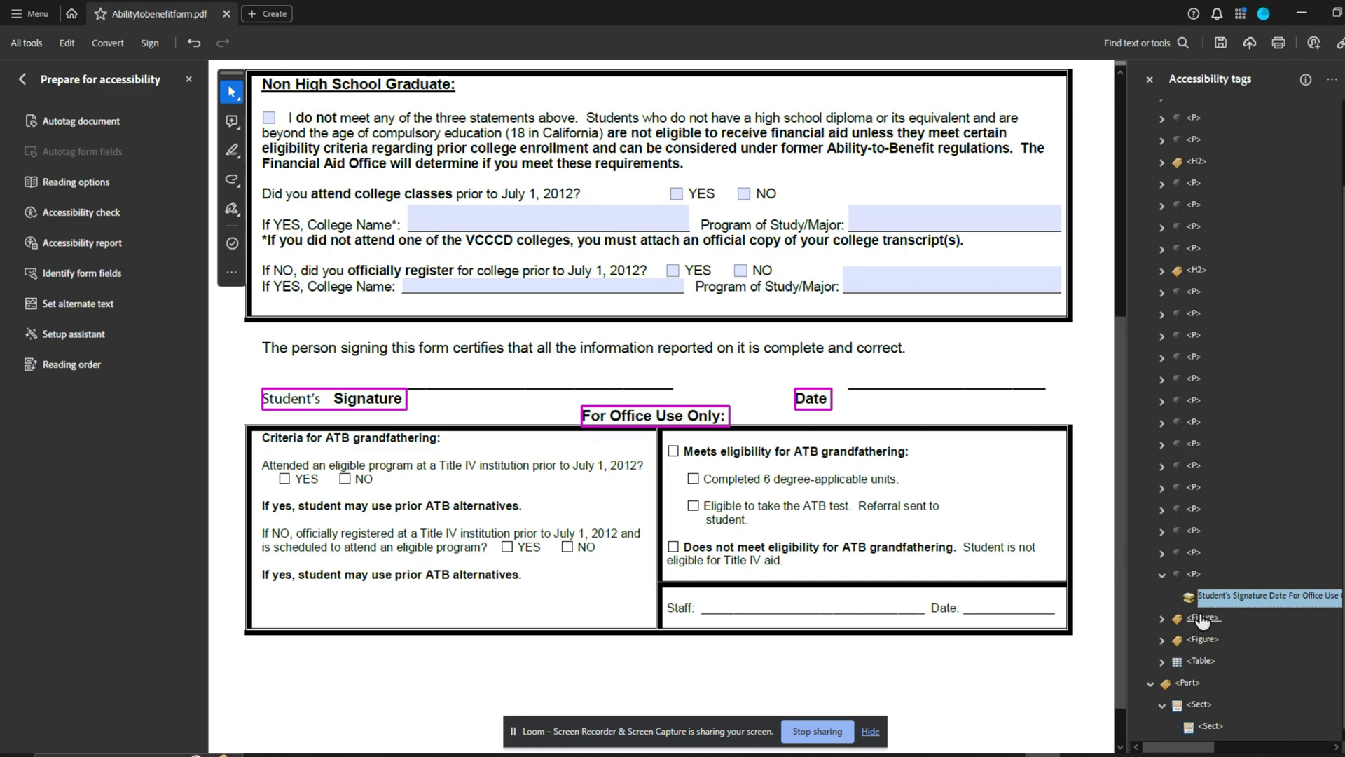
click(1203, 619)
click(1161, 619)
click(1162, 640)
click(1207, 662)
ctrl+click(1205, 623)
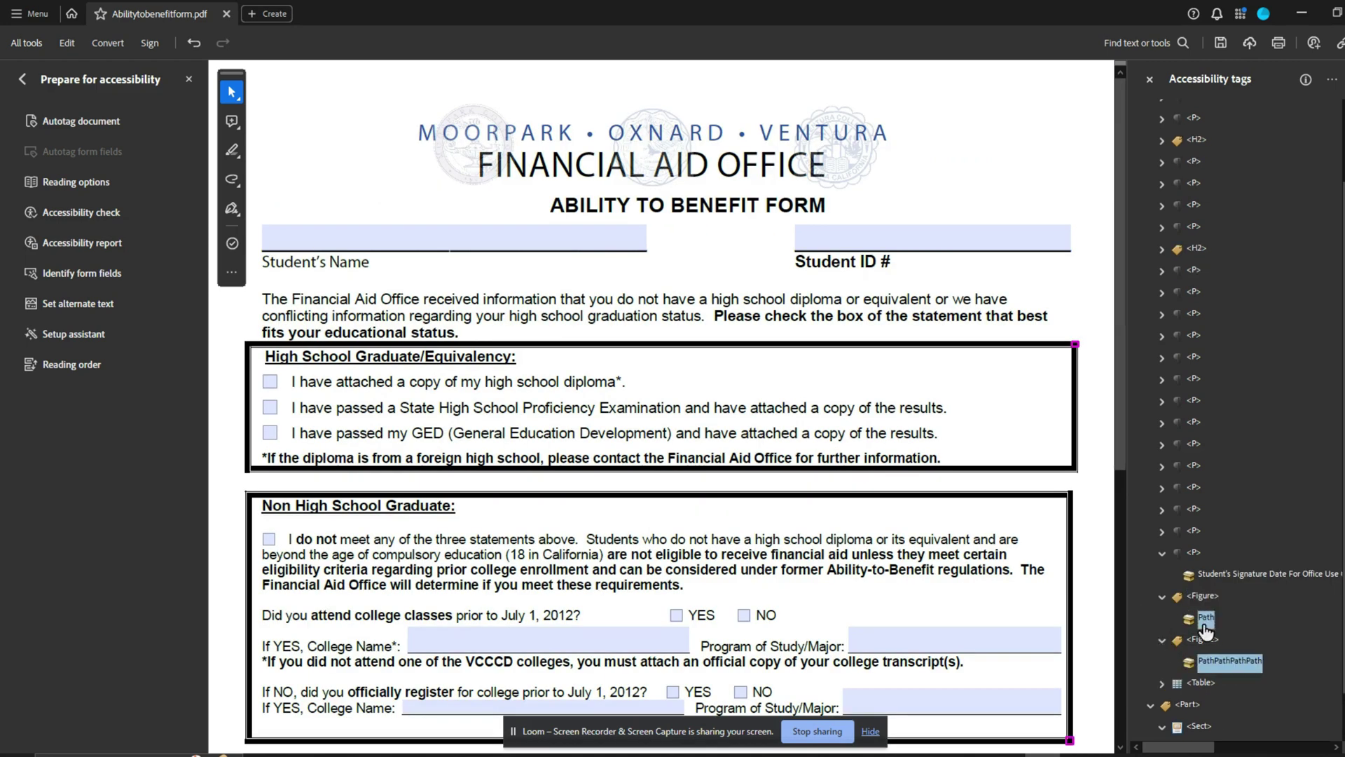
right_click(1206, 631)
click(1297, 455)
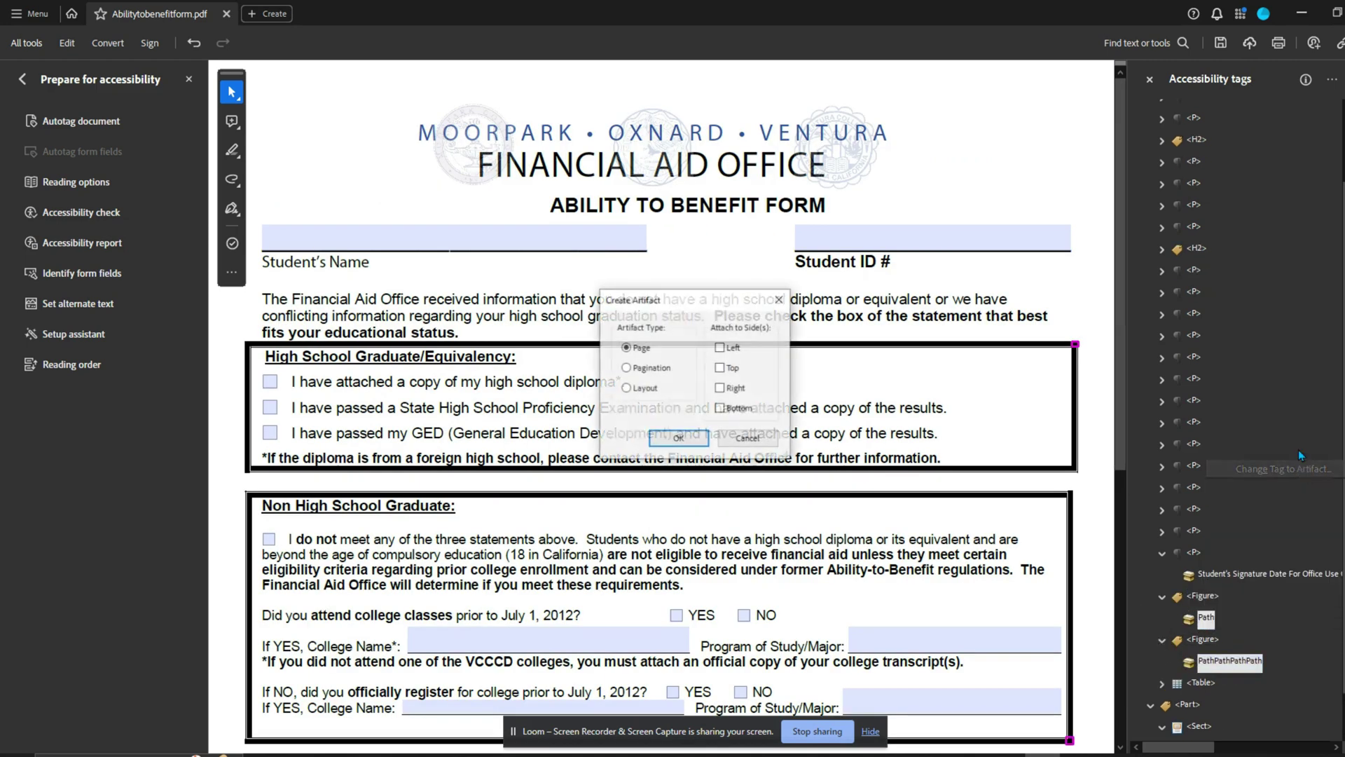
click(679, 438)
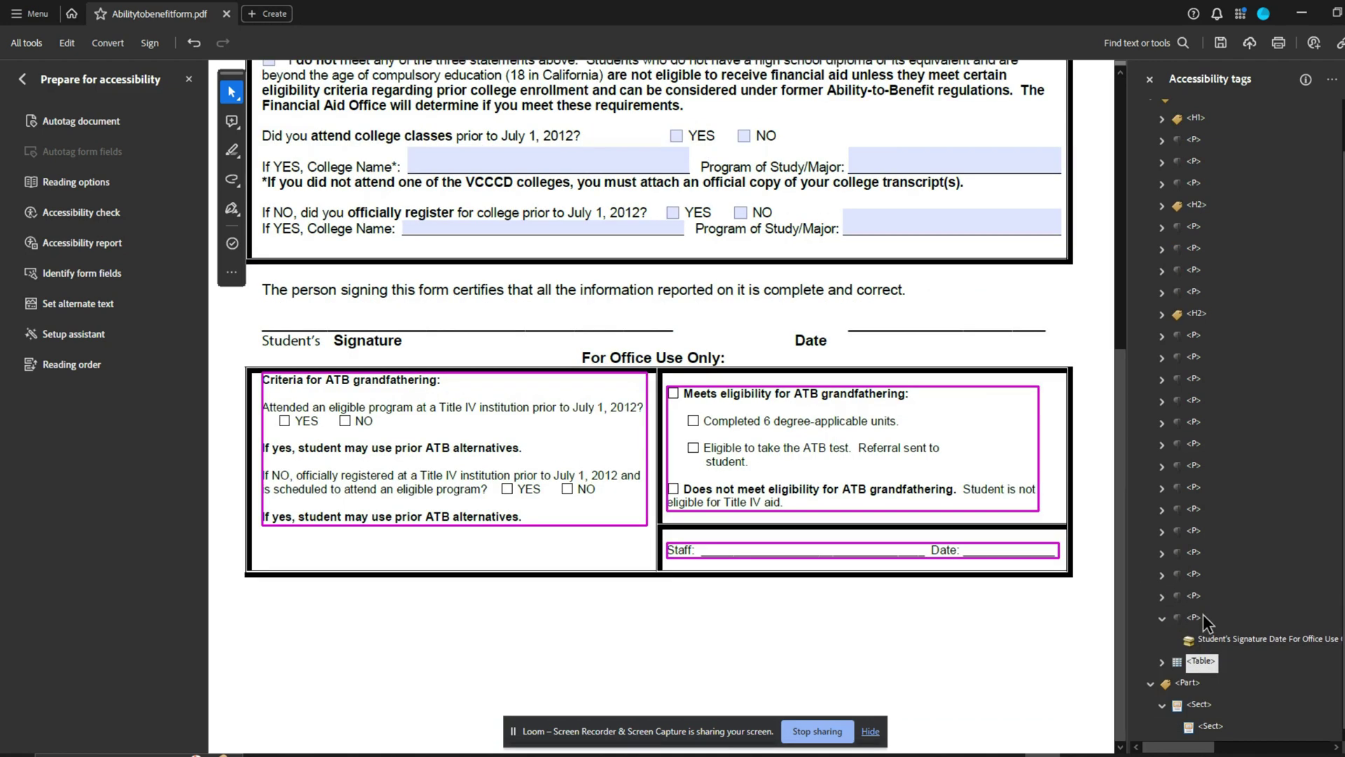
- Change the cell contents of the office-use <Table> to artifacts and remove the emptied table tags
click(1162, 662)
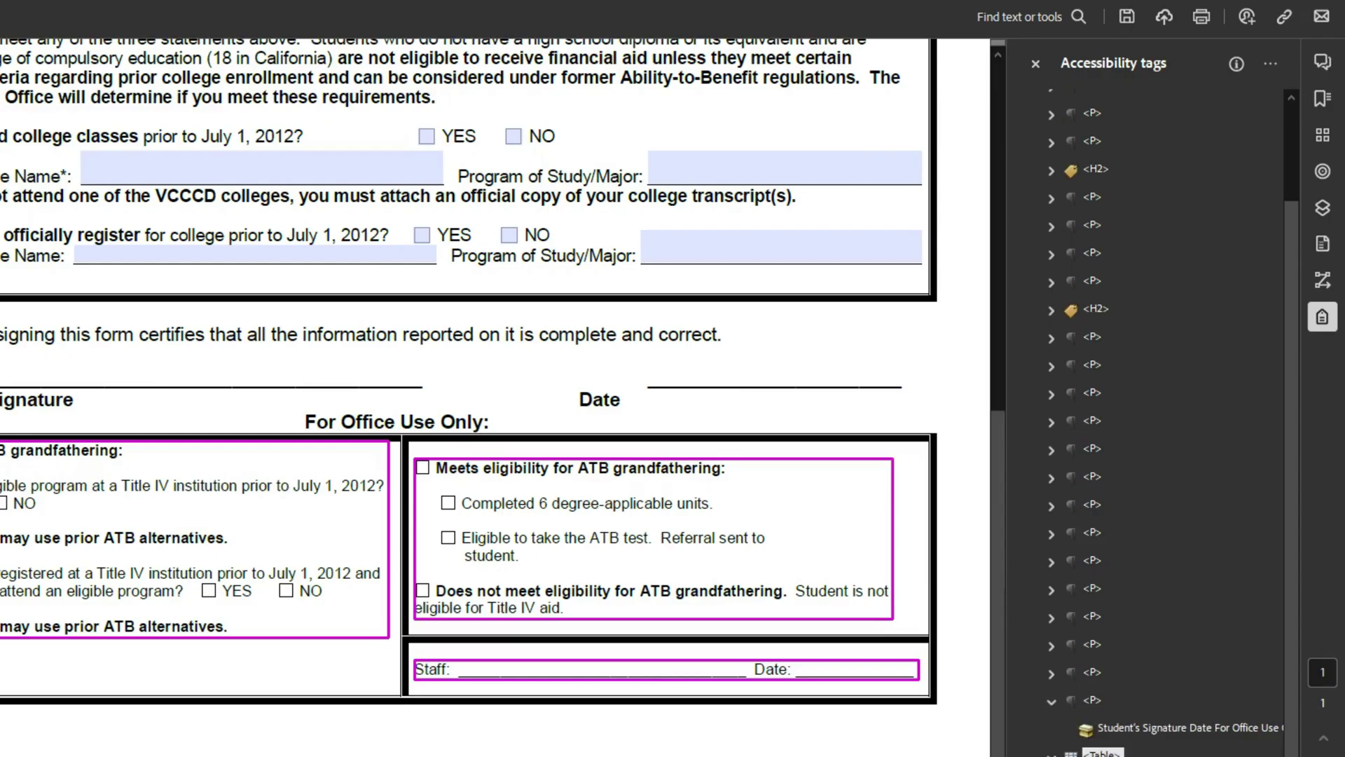
scroll(1149, 435, down, 1)
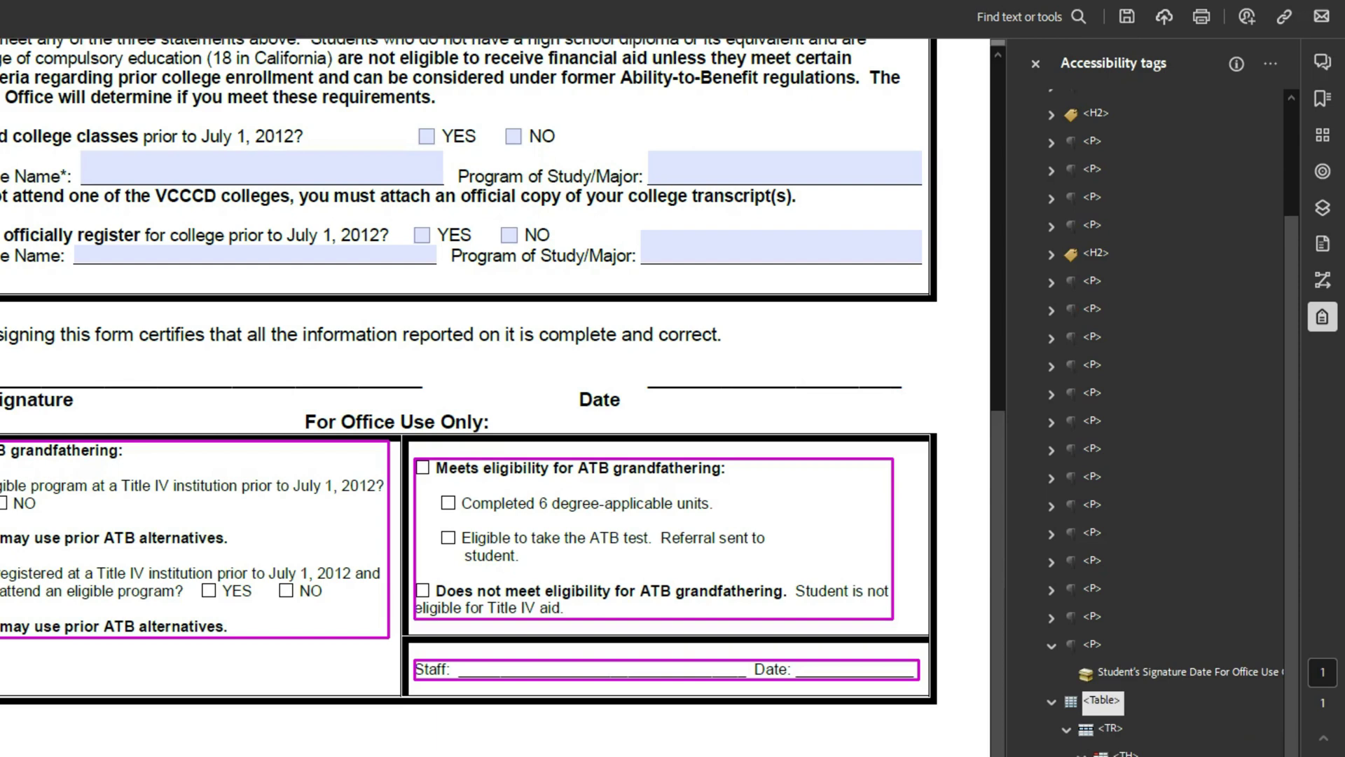
scroll(1079, 751, down, 3)
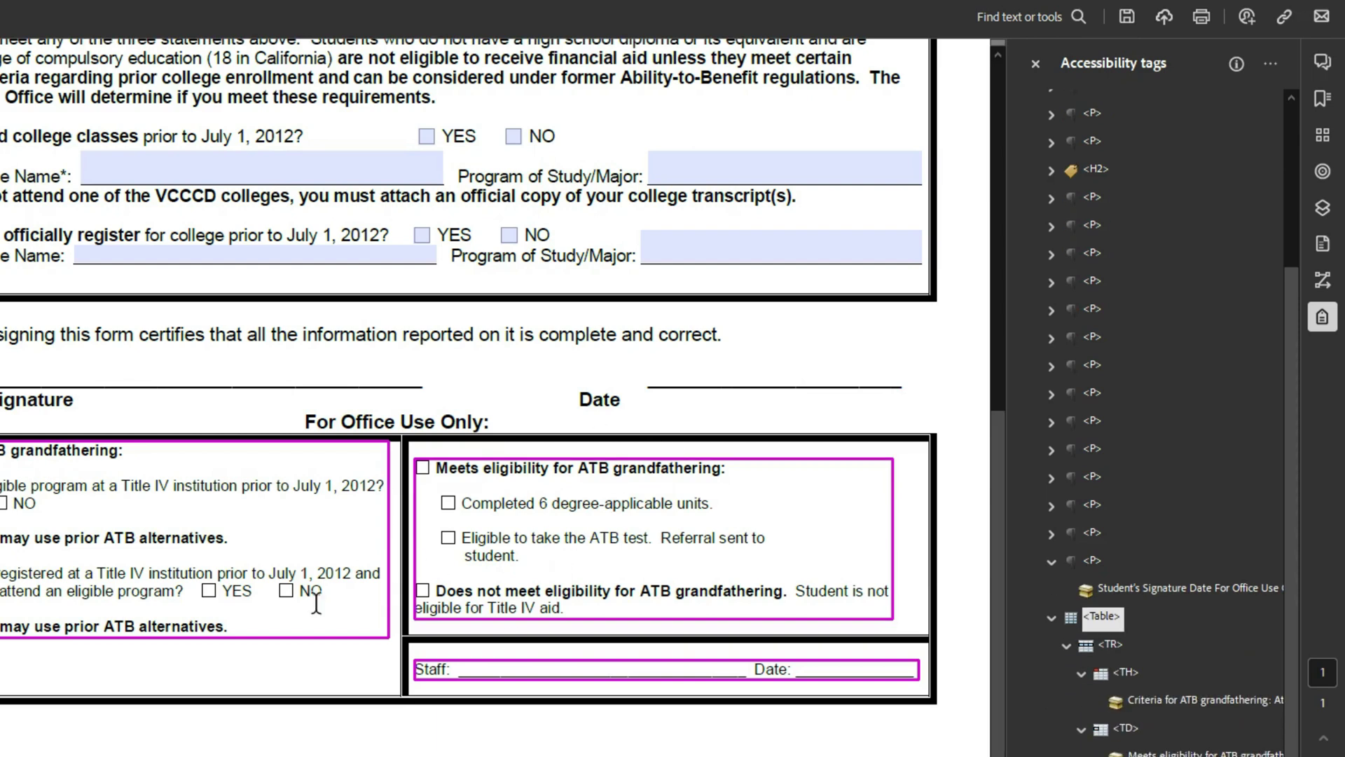
scroll(1150, 421, down, 1)
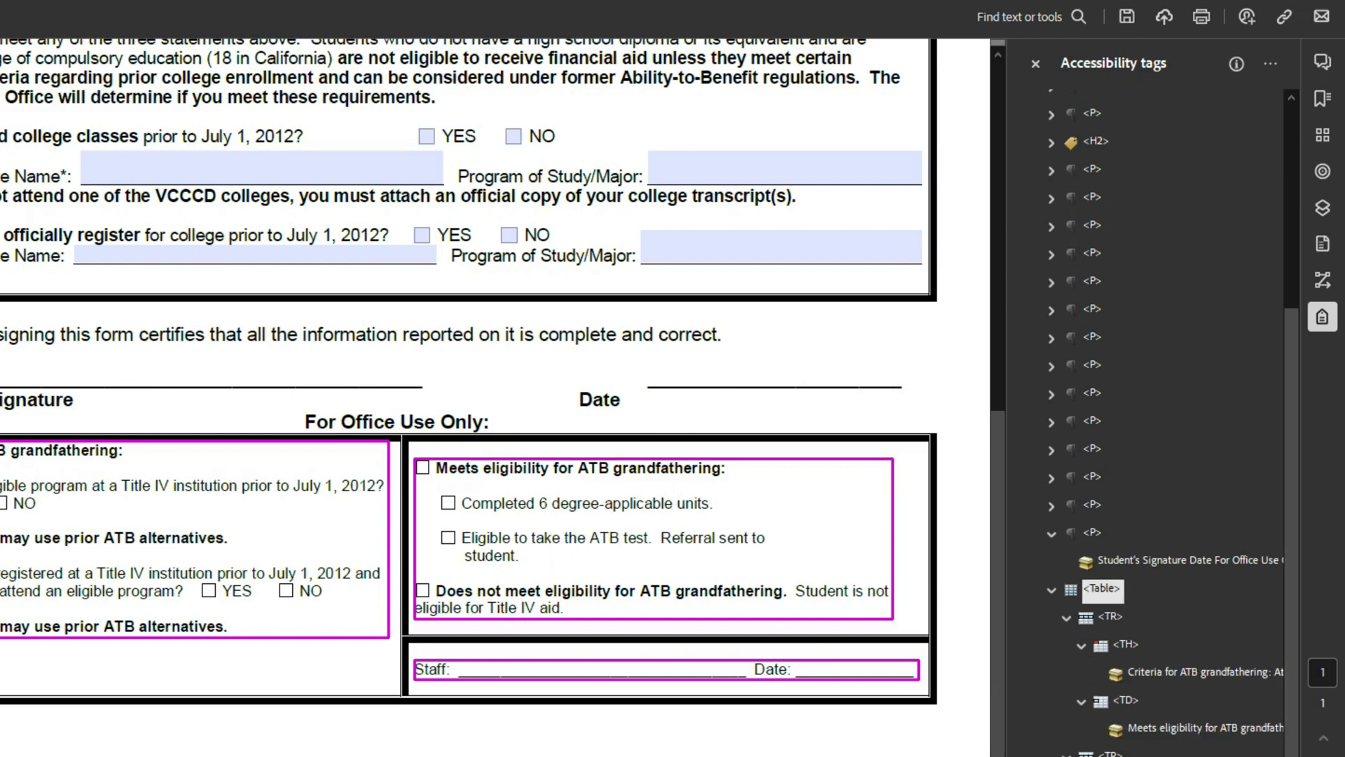
click(435, 98)
scroll(1163, 421, up, 3)
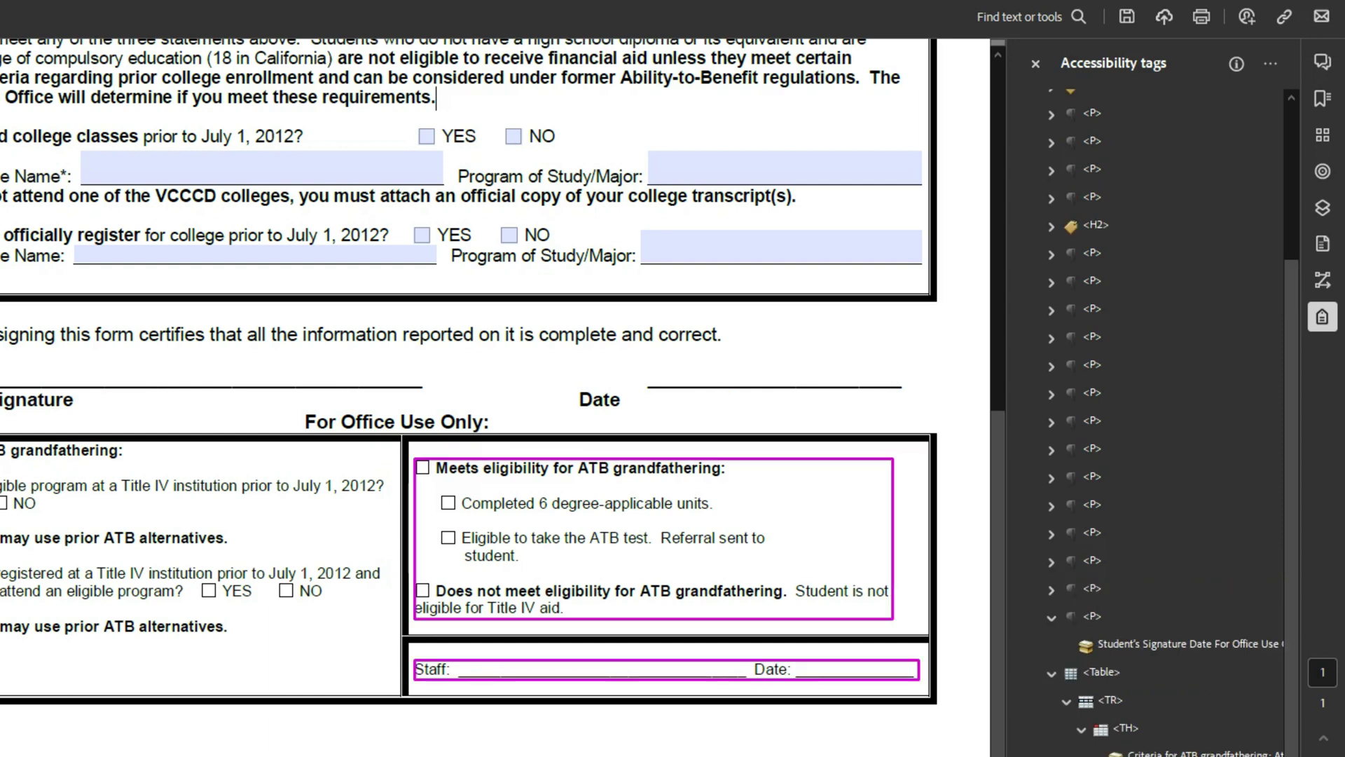
ctrl+click(1191, 754)
right_click(1194, 753)
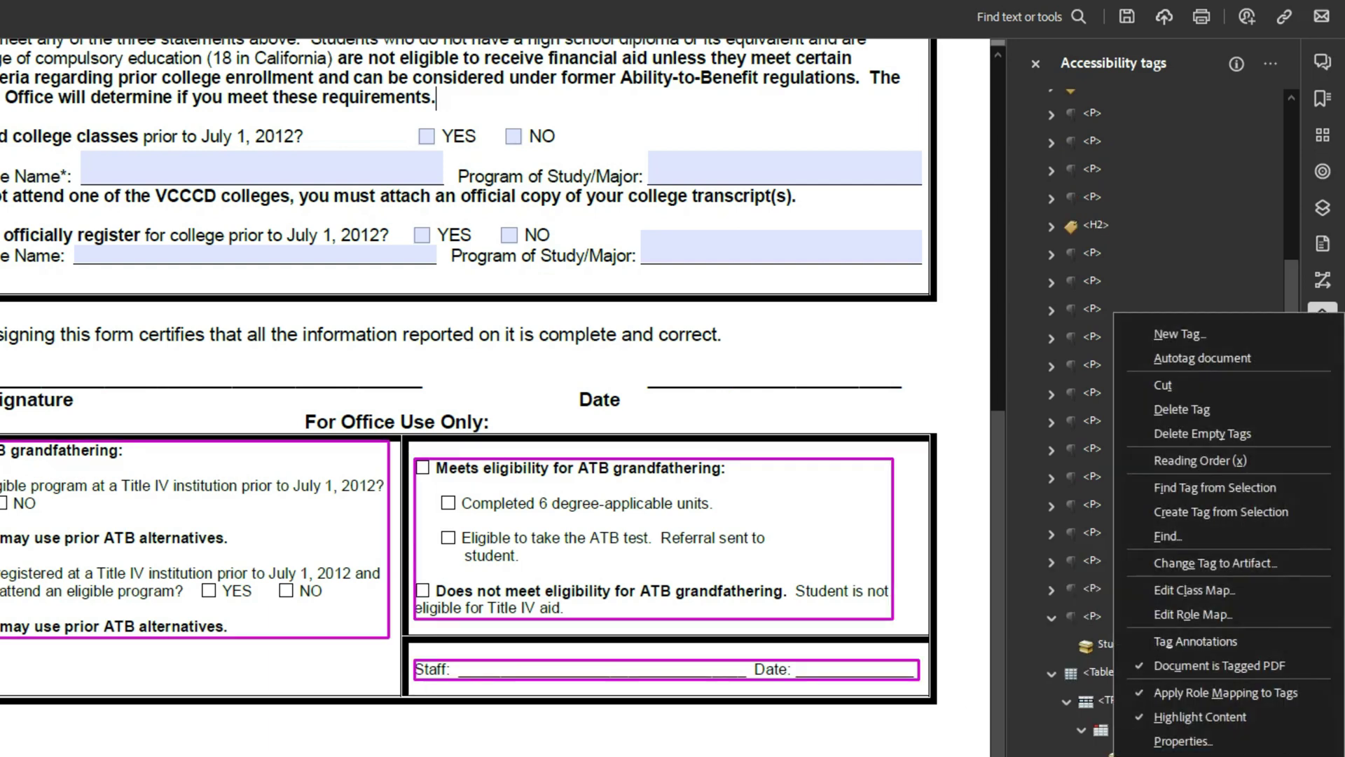
click(1189, 563)
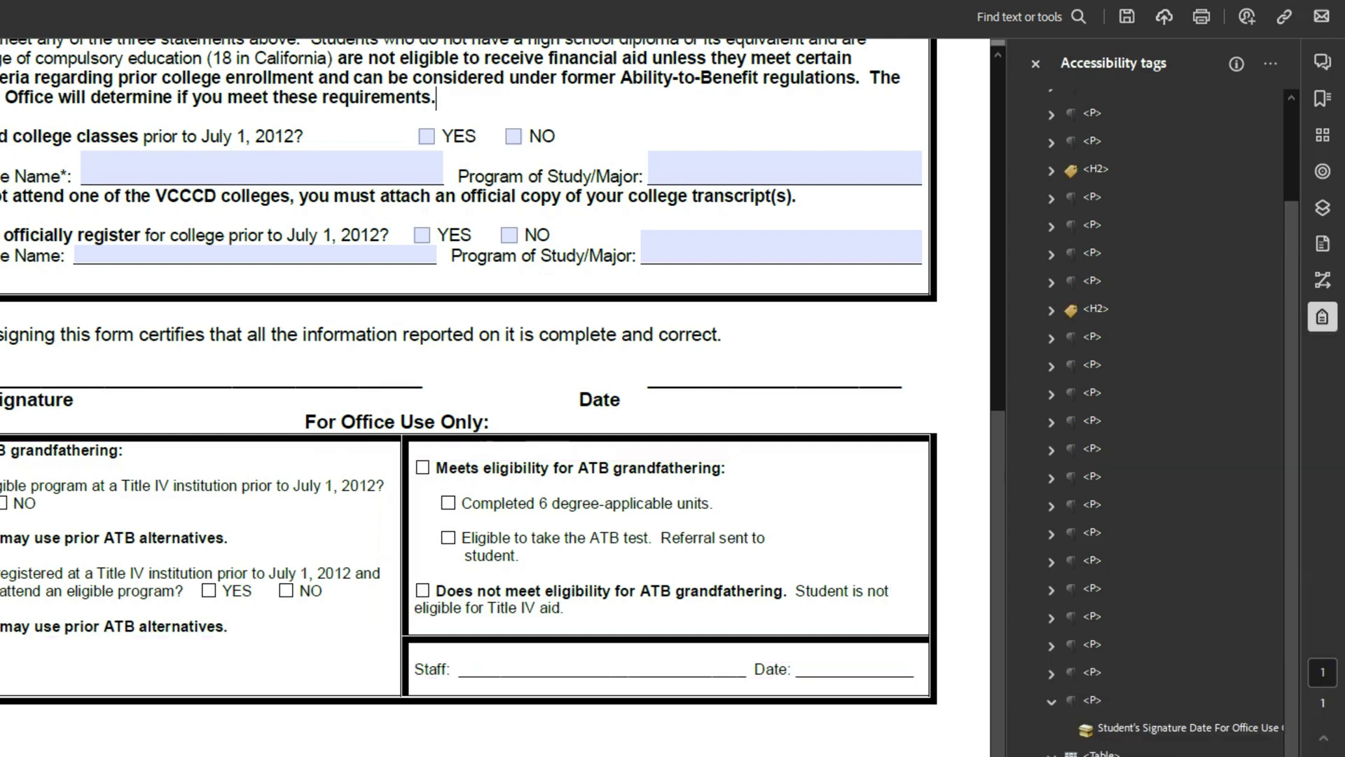
click(1142, 739)
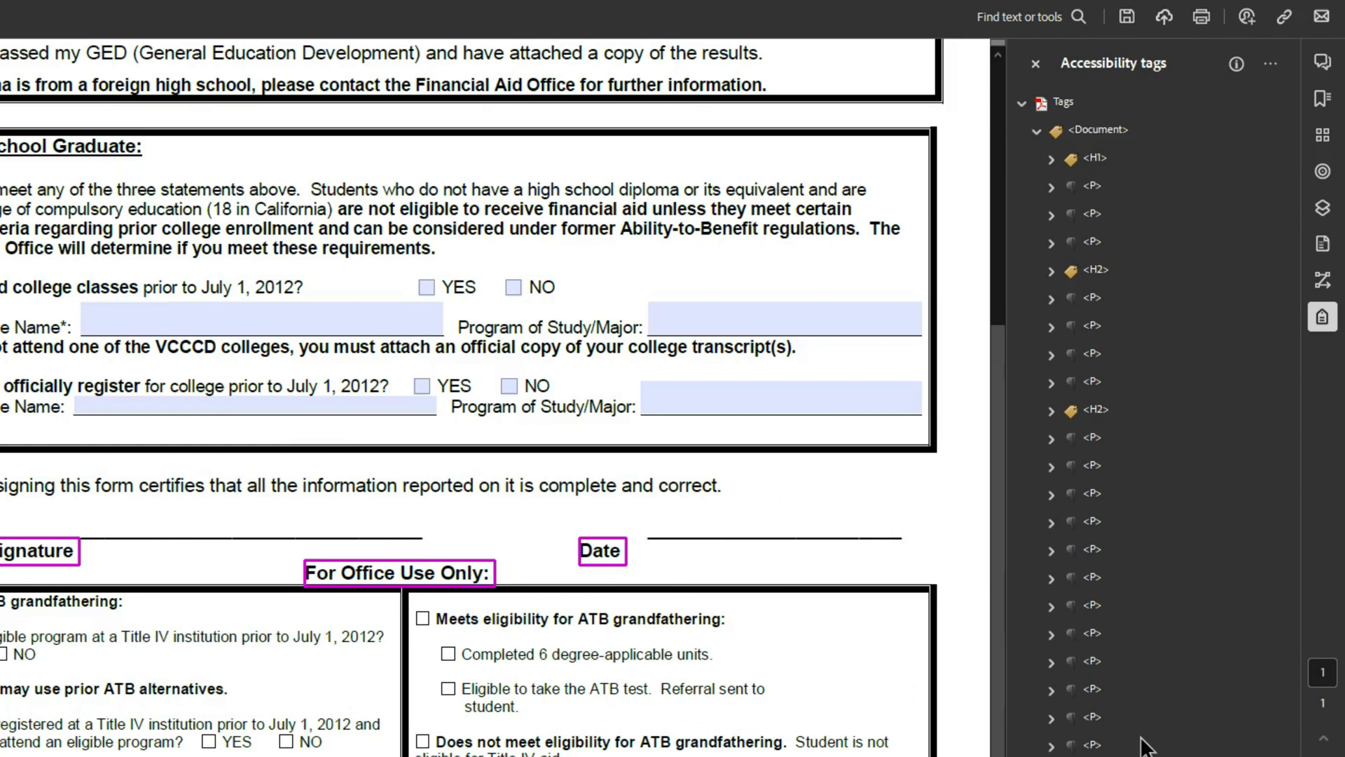
- Use Create Tag from Selection on the "Student's Signature" text and on the "Date" text to split them from the shared paragraph content
click(777, 520)
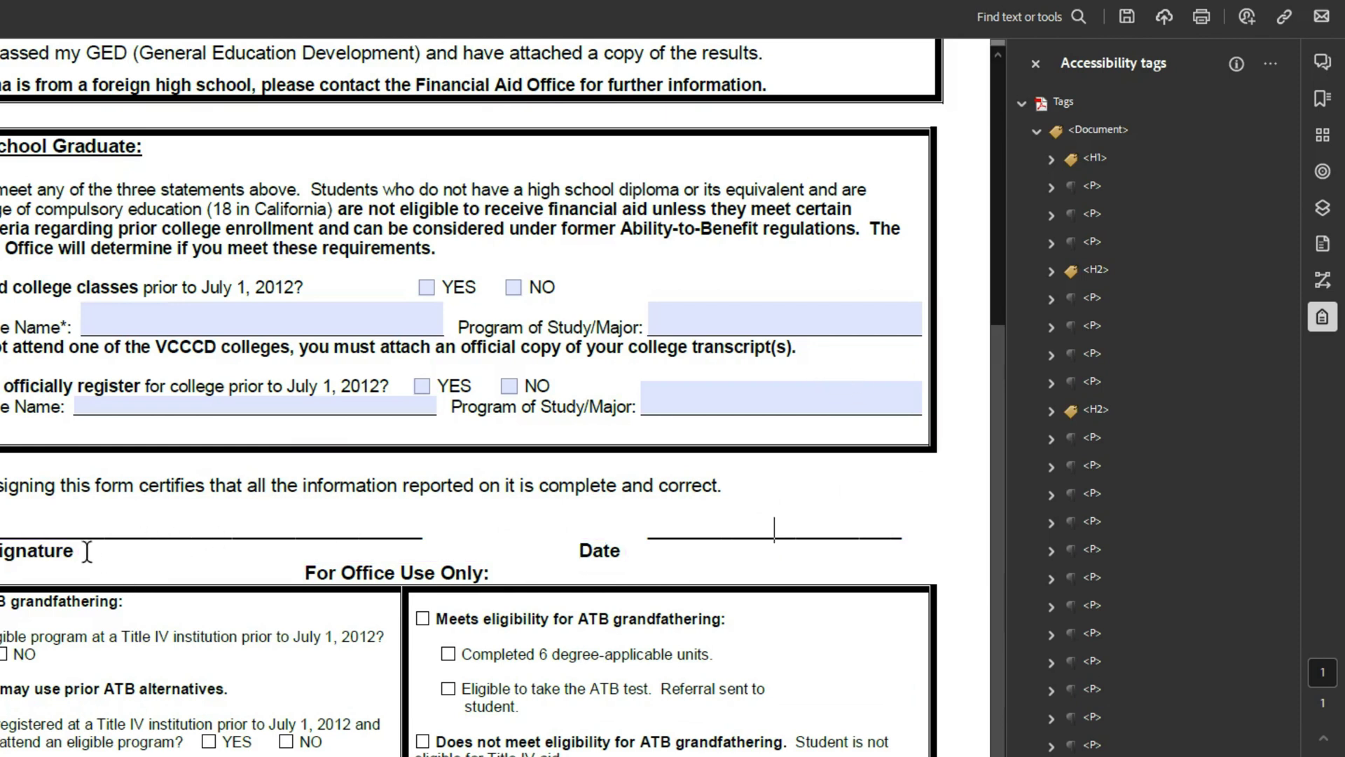
drag(87, 551, 0, 550)
click(1265, 68)
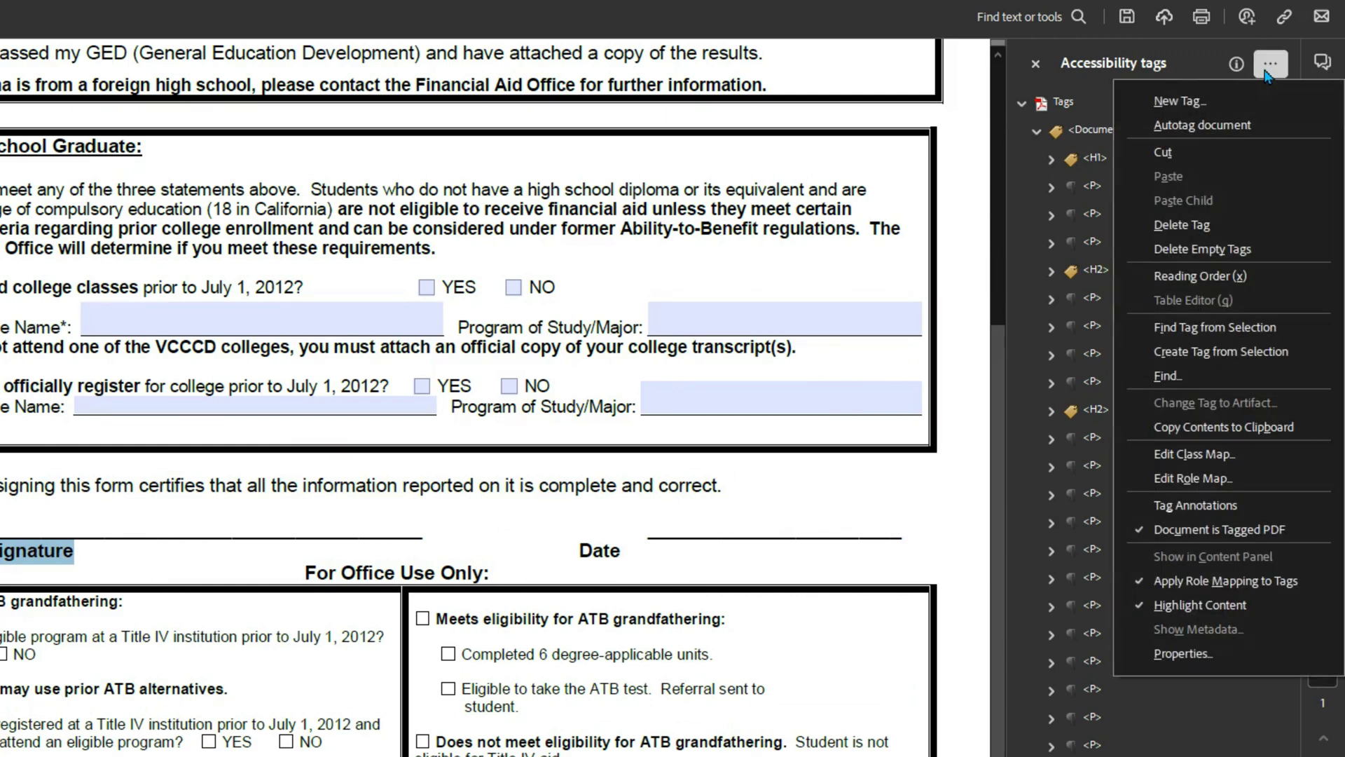
click(1229, 353)
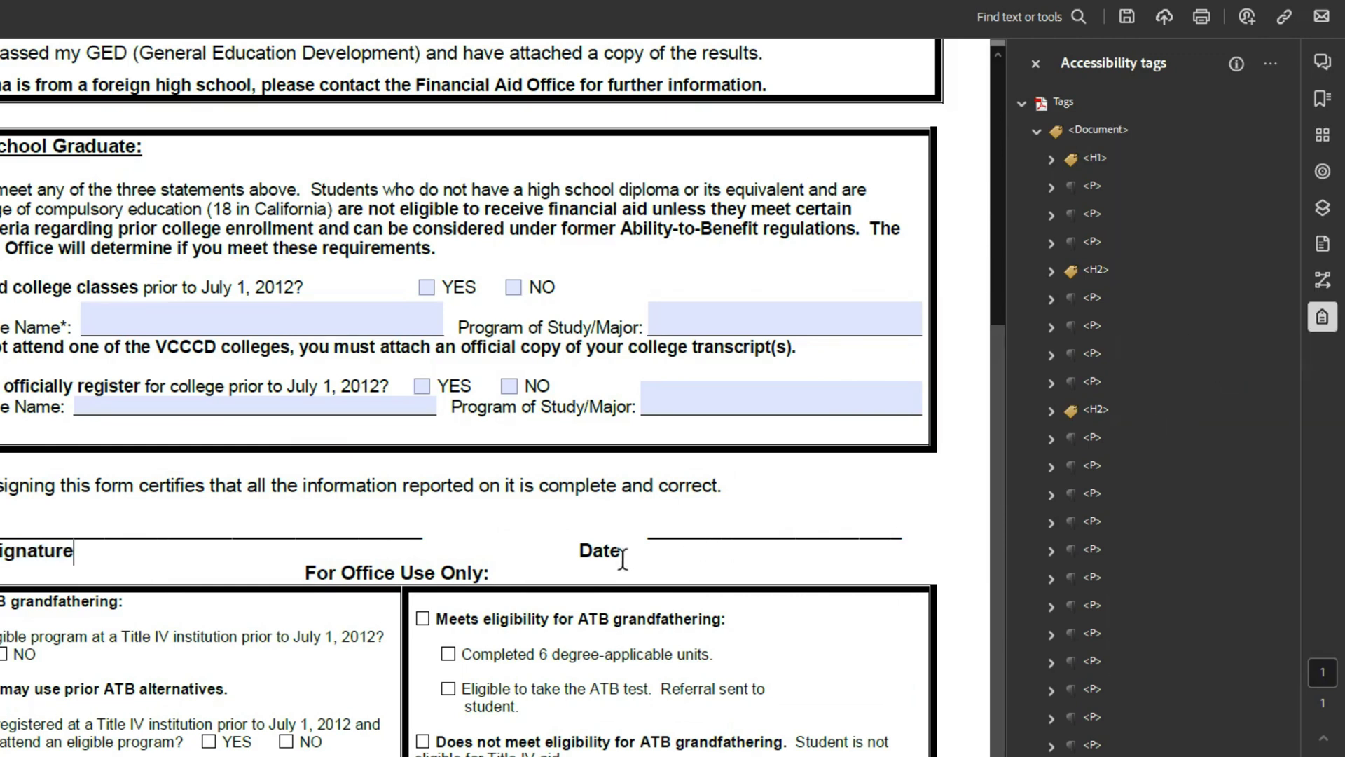
drag(624, 553, 573, 551)
click(1271, 65)
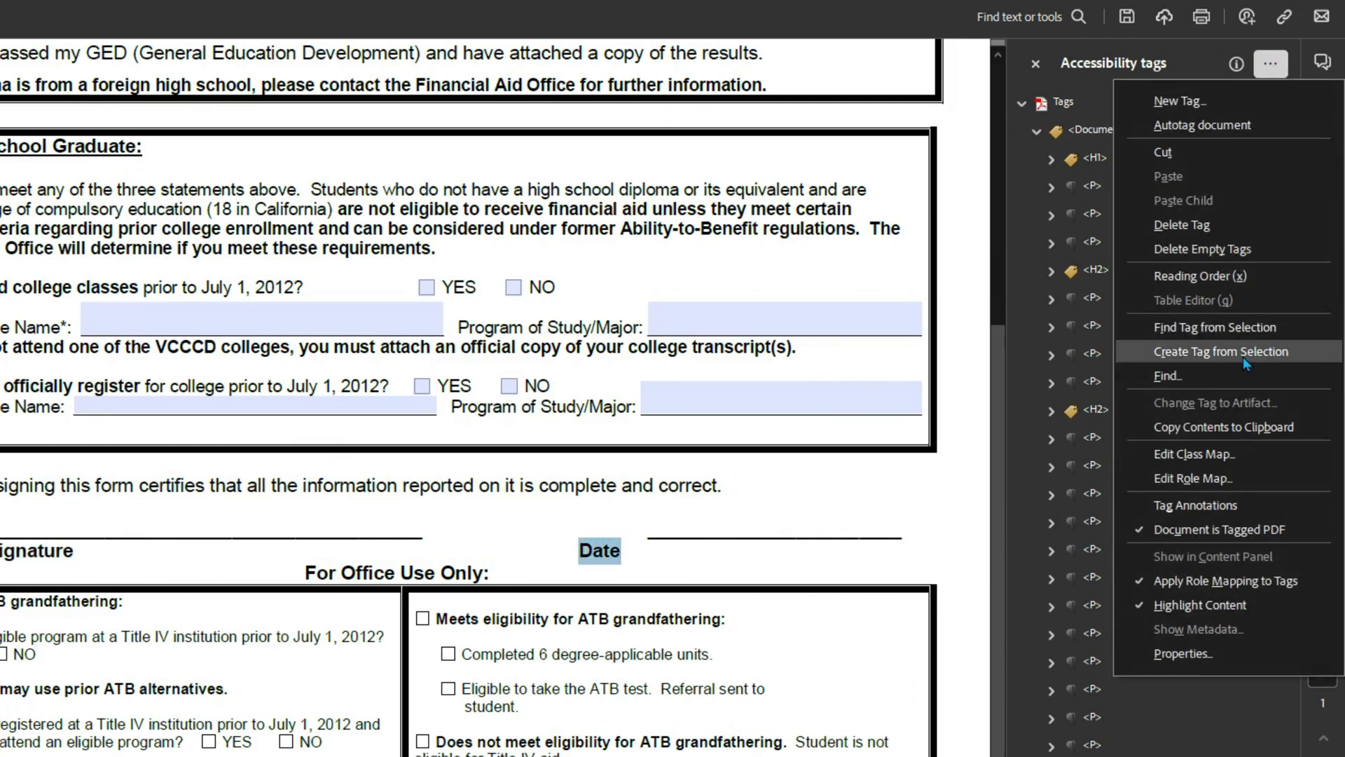
click(1243, 352)
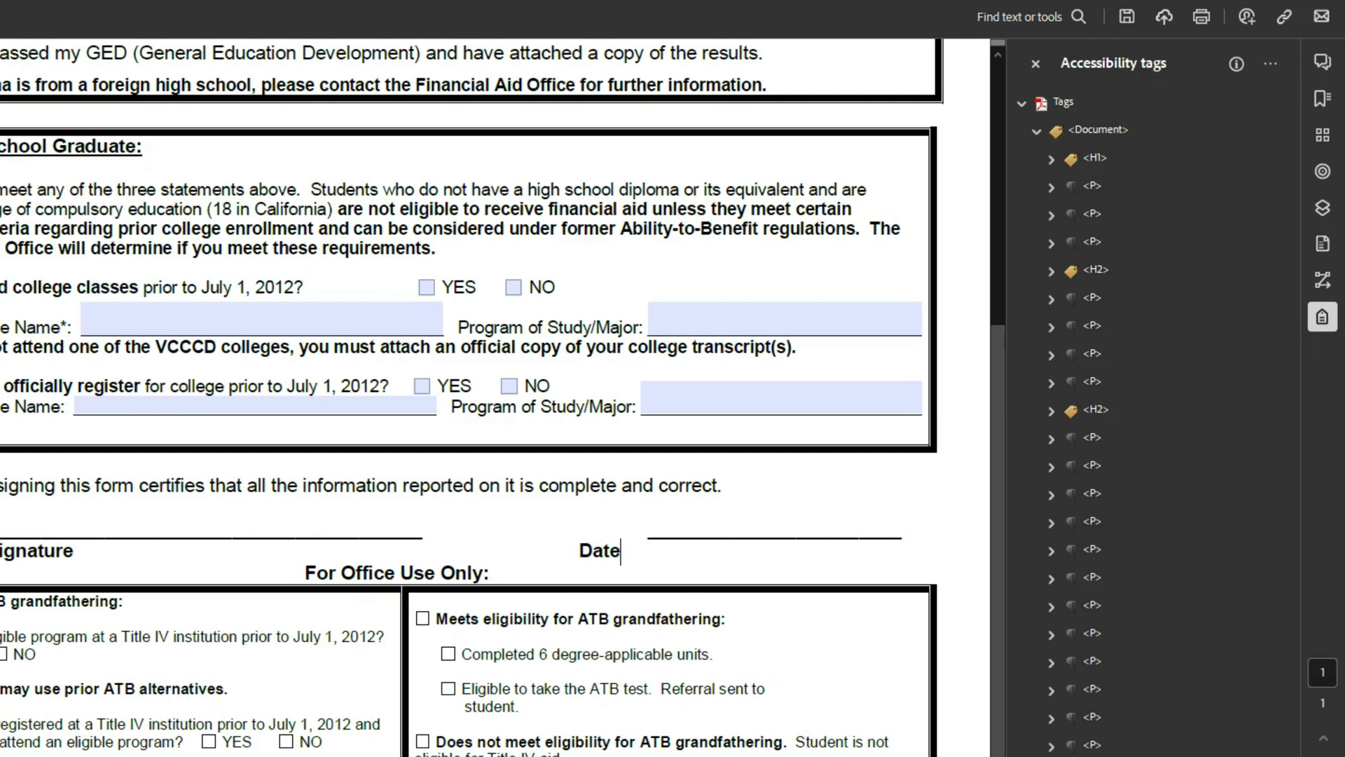
- Add separate <P> tags for the "Student's Signature" and "Date" content after the "For Office Use Only:" paragraph
right_click(1096, 355)
click(1168, 377)
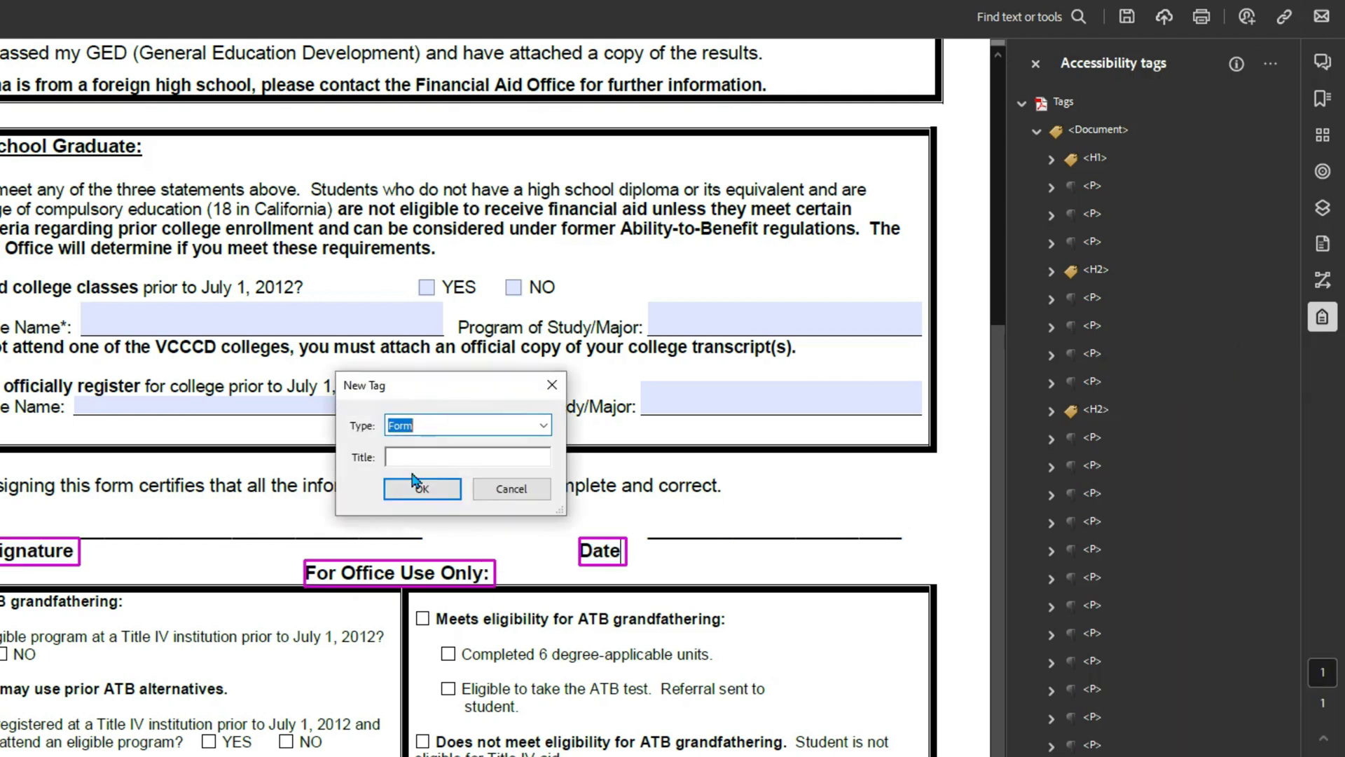
click(414, 482)
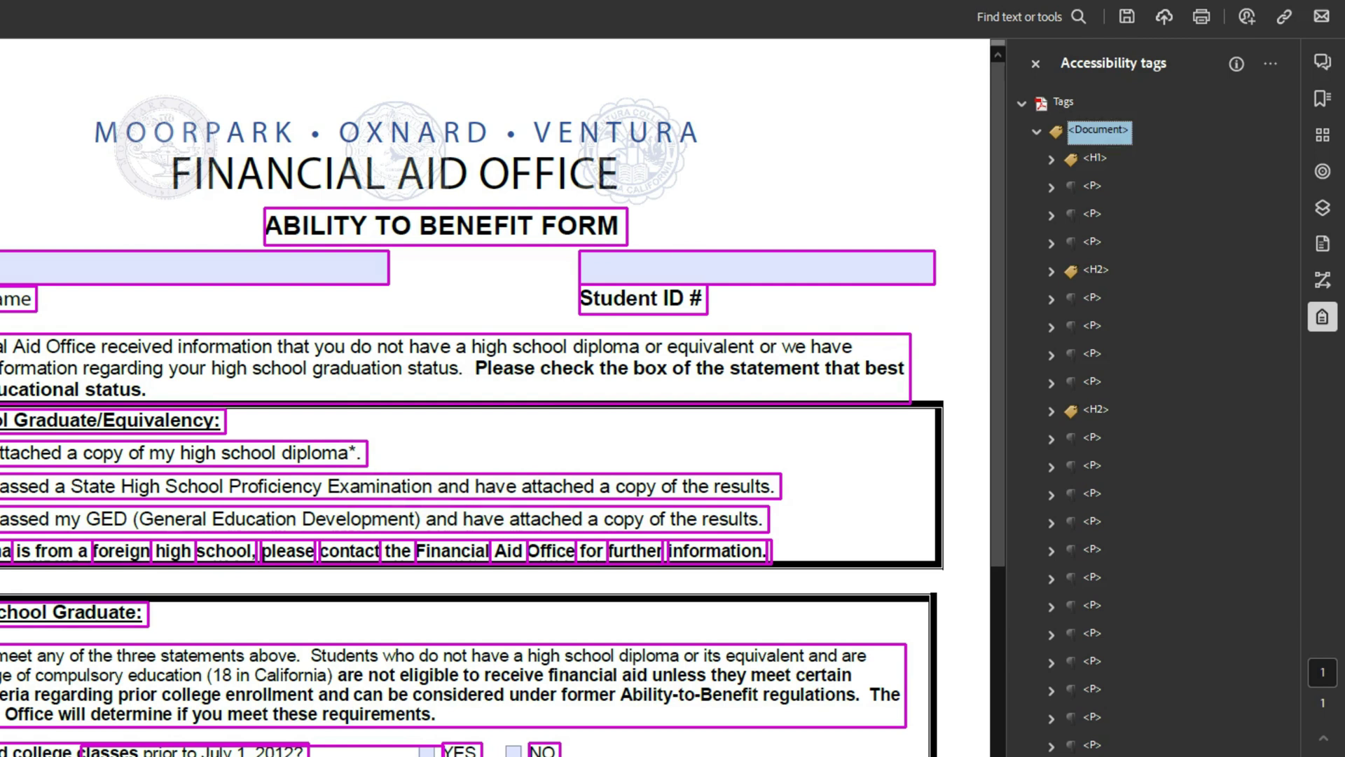
right_click(1096, 351)
click(1218, 367)
key(Return)
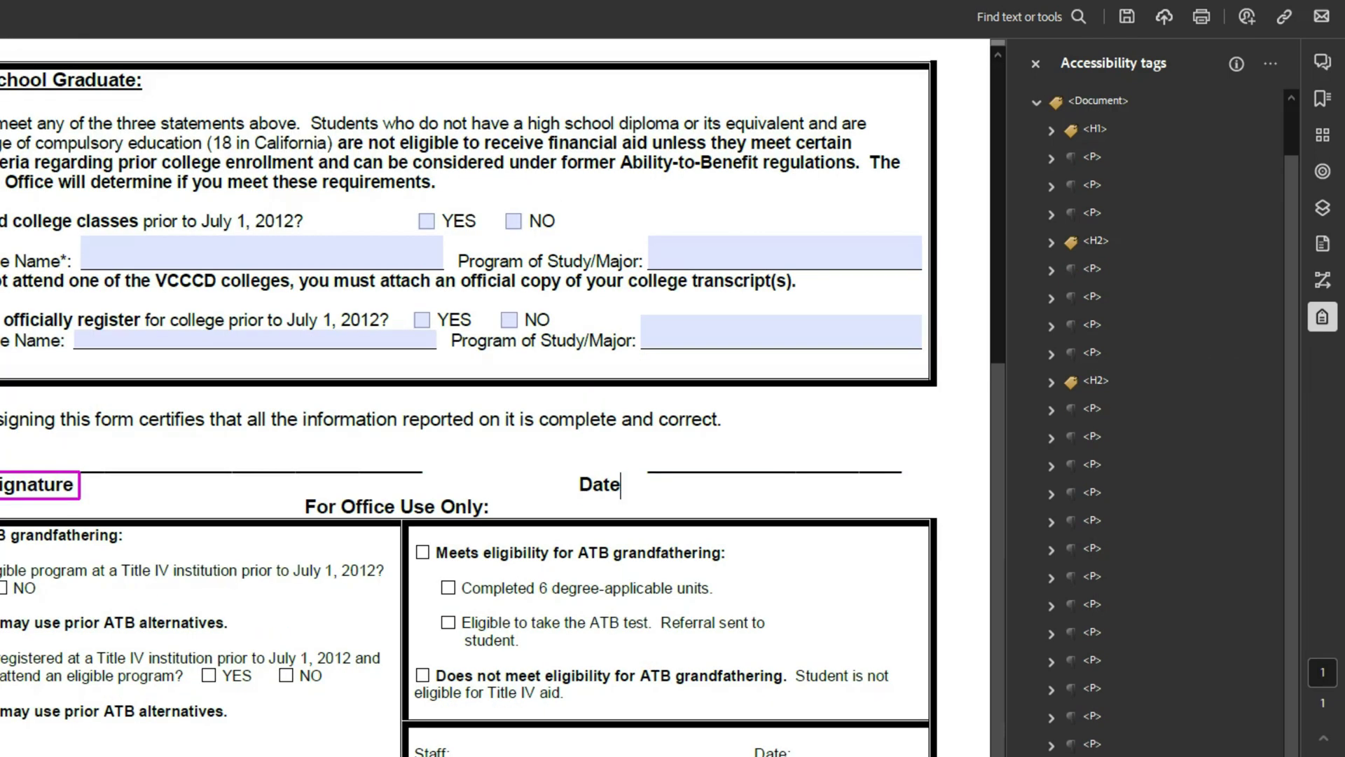
click(620, 484)
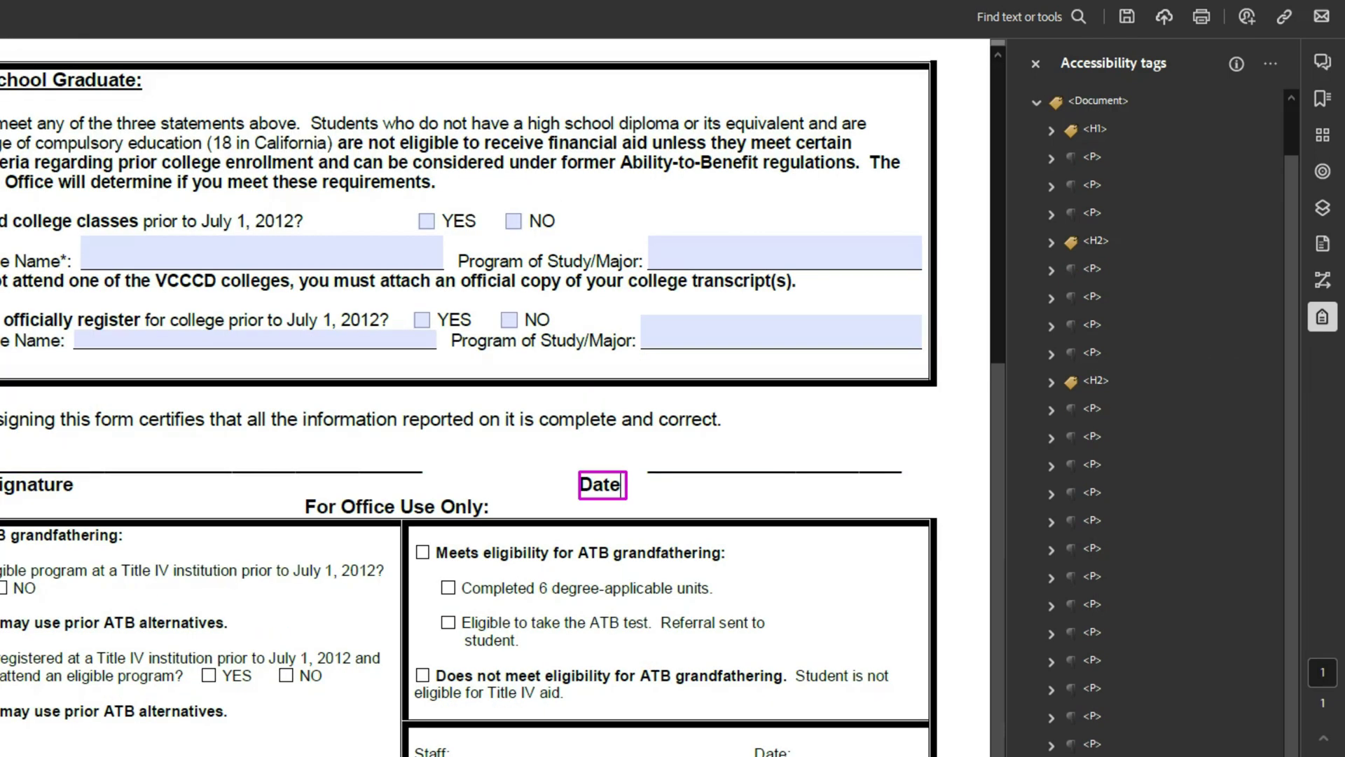
key(Down)
key(Down)
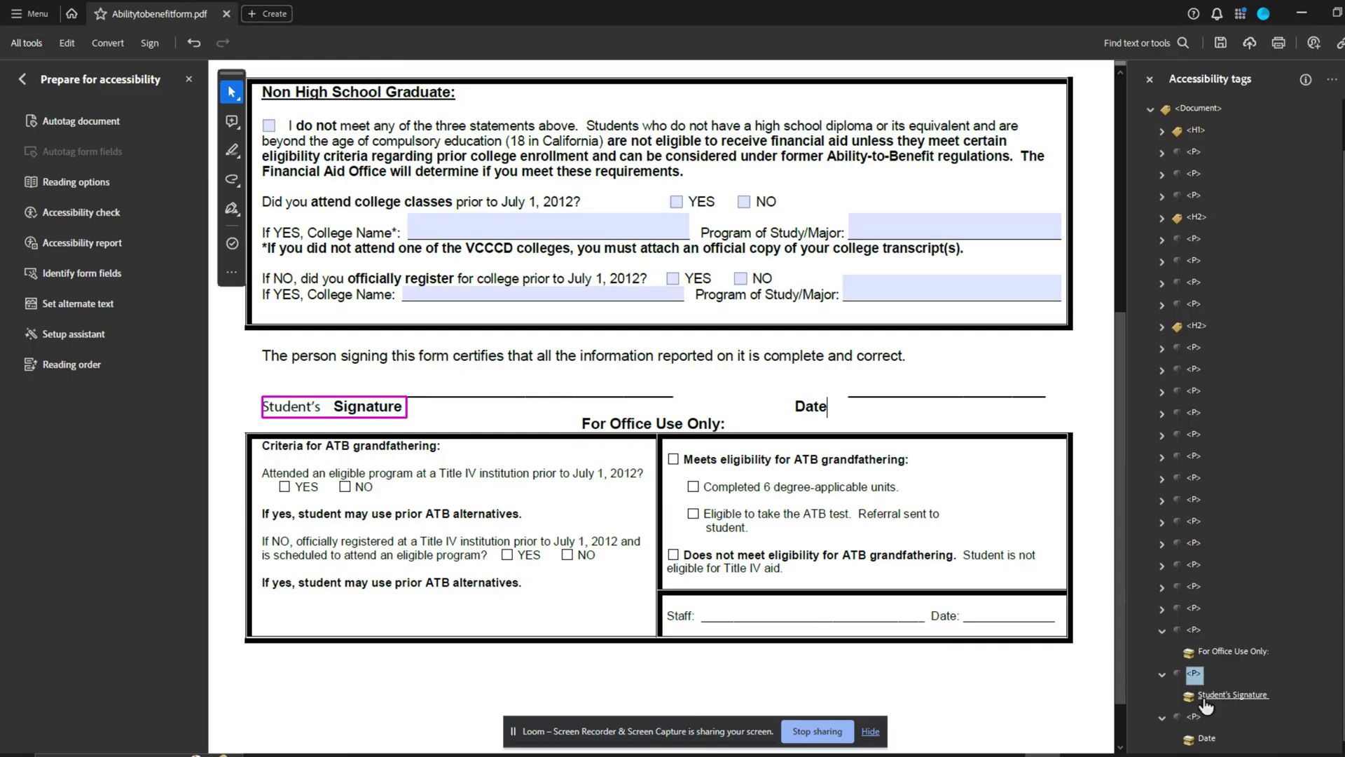
- Give the "Student's Signature" <P> tag an Actual Text that begins "This form should be"
click(1194, 675)
right_click(1197, 678)
click(1252, 664)
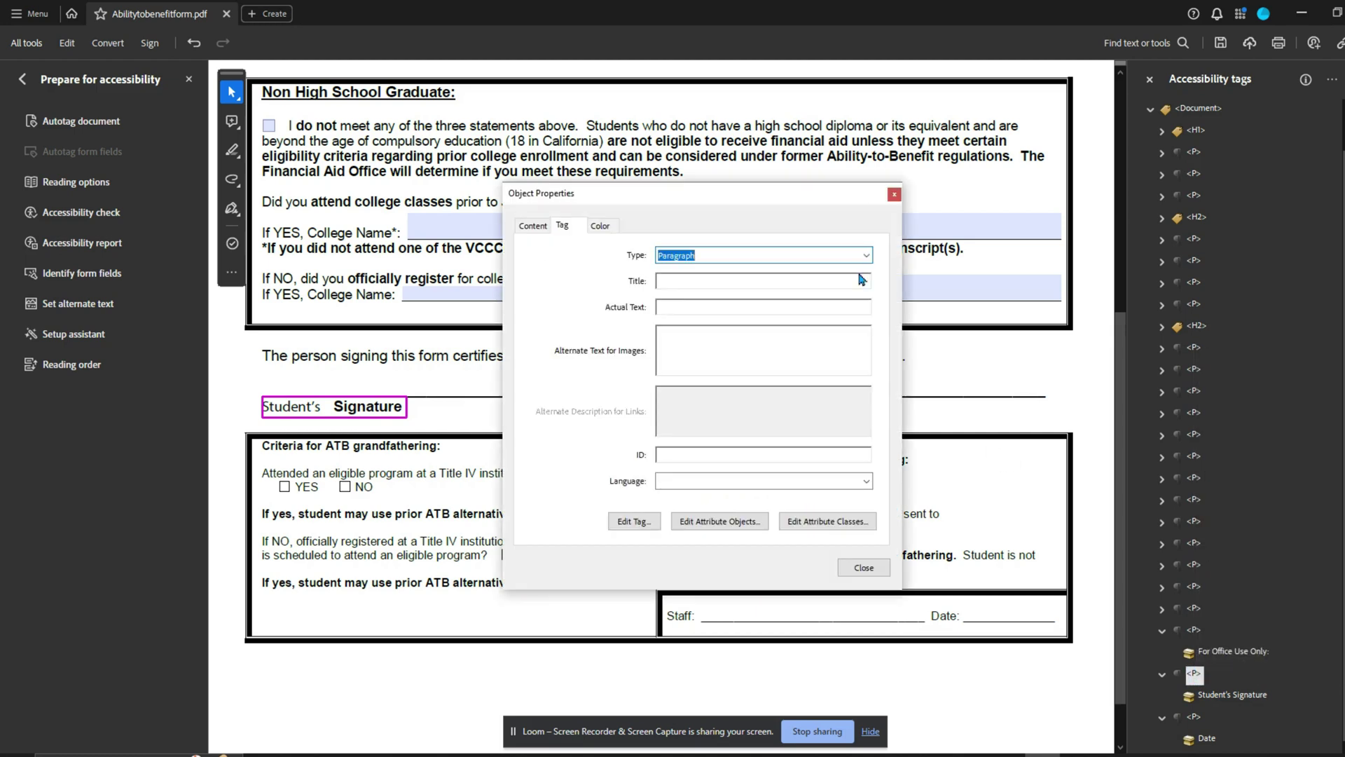
click(763, 309)
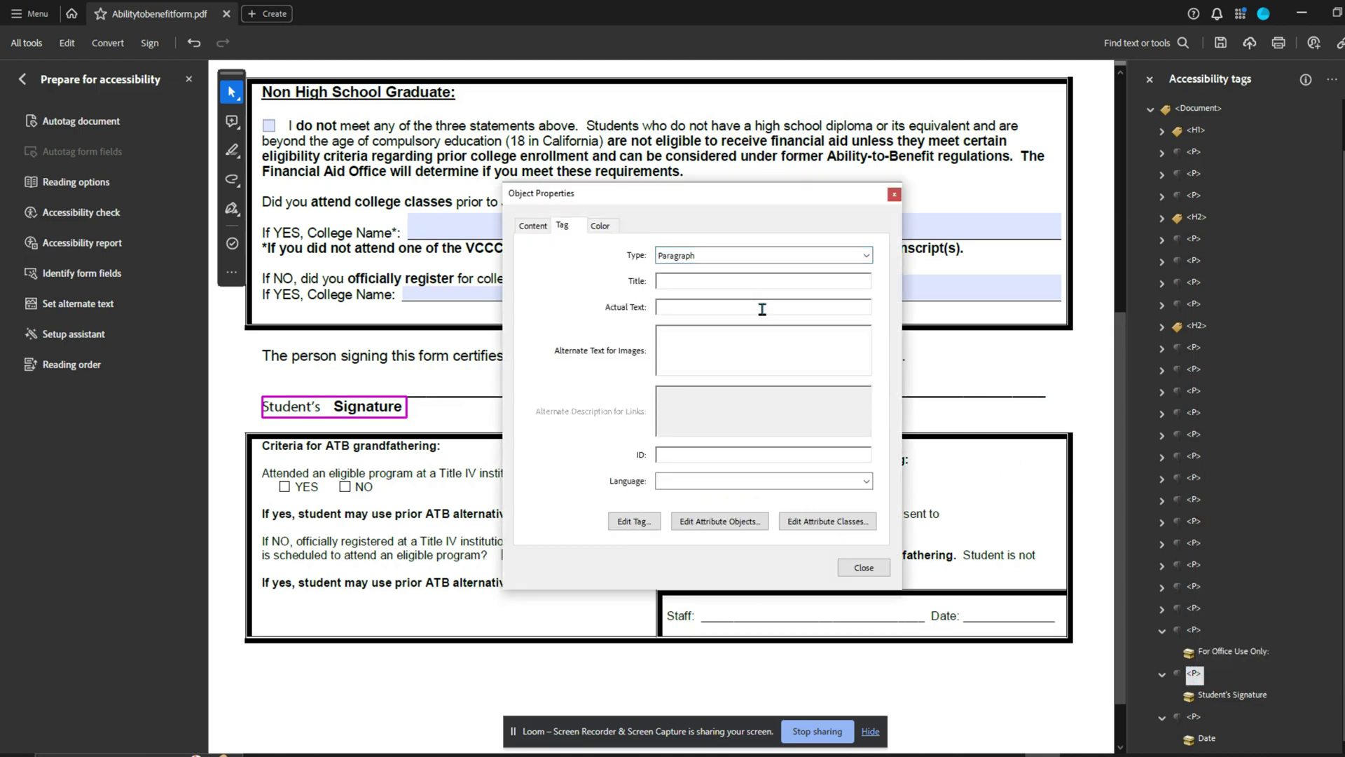
text(This form should be)
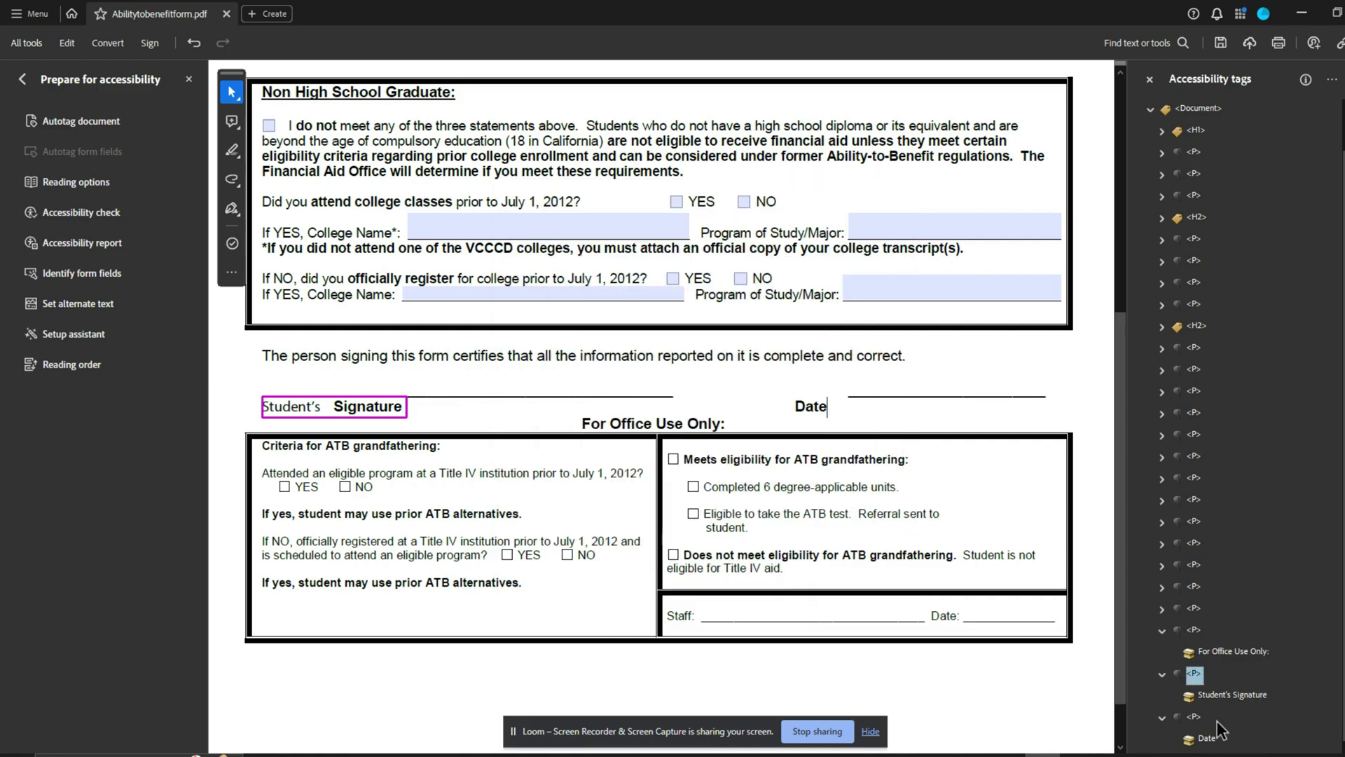
- Set the Actual Text of the "Date" <P> tag to "This date field should be filled out in person"
click(1195, 719)
right_click(1197, 719)
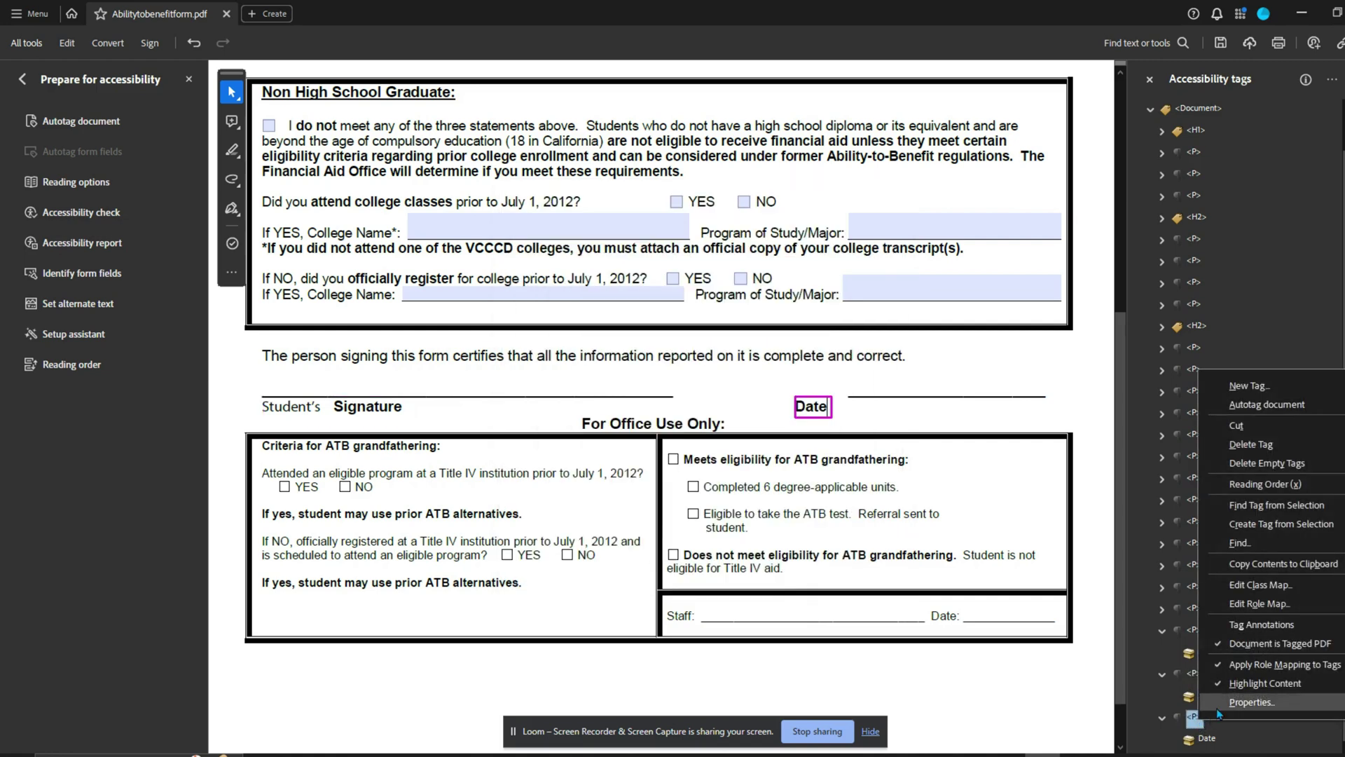
click(1279, 700)
click(753, 306)
text(This)
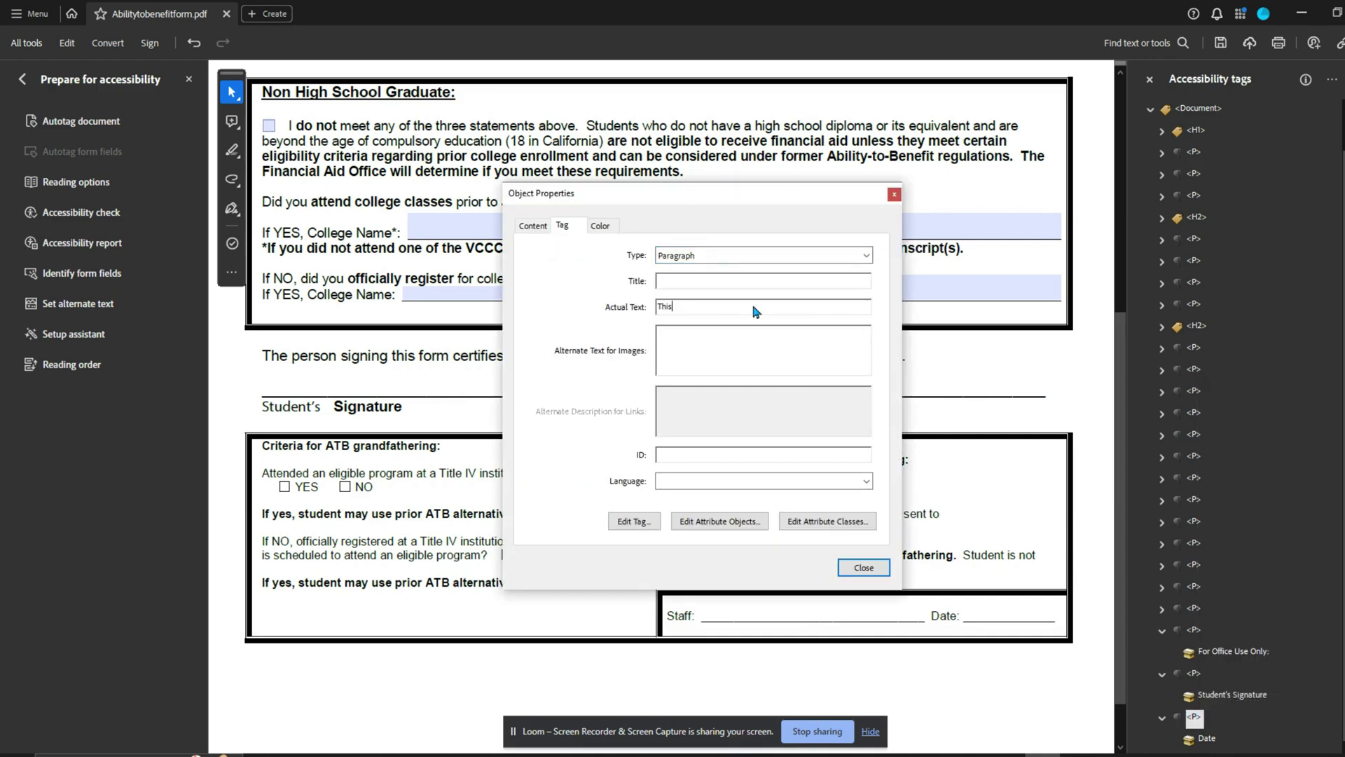
text( date field should be)
text(led out in person)
click(863, 571)
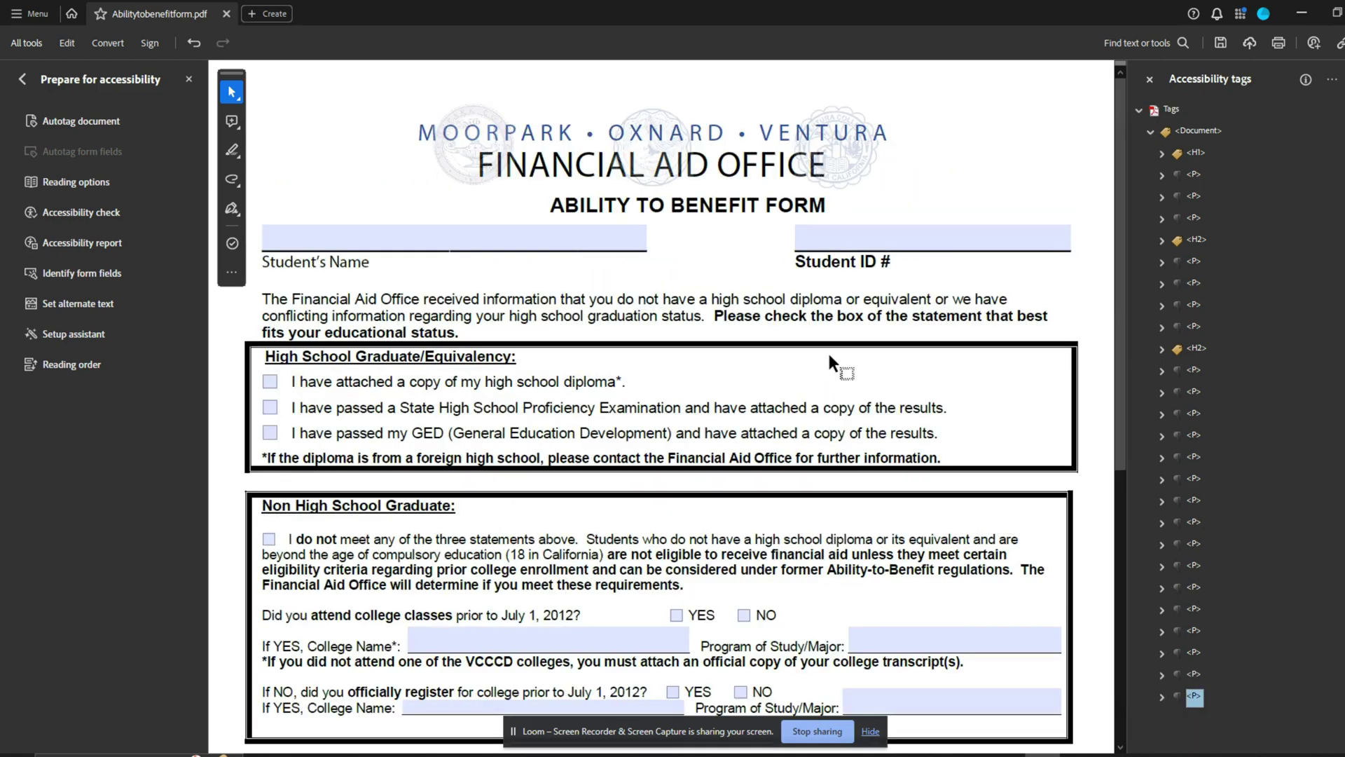
- Run the accessibility check on all pages of the document with all 32 checking options
scroll(790, 294, down, 2)
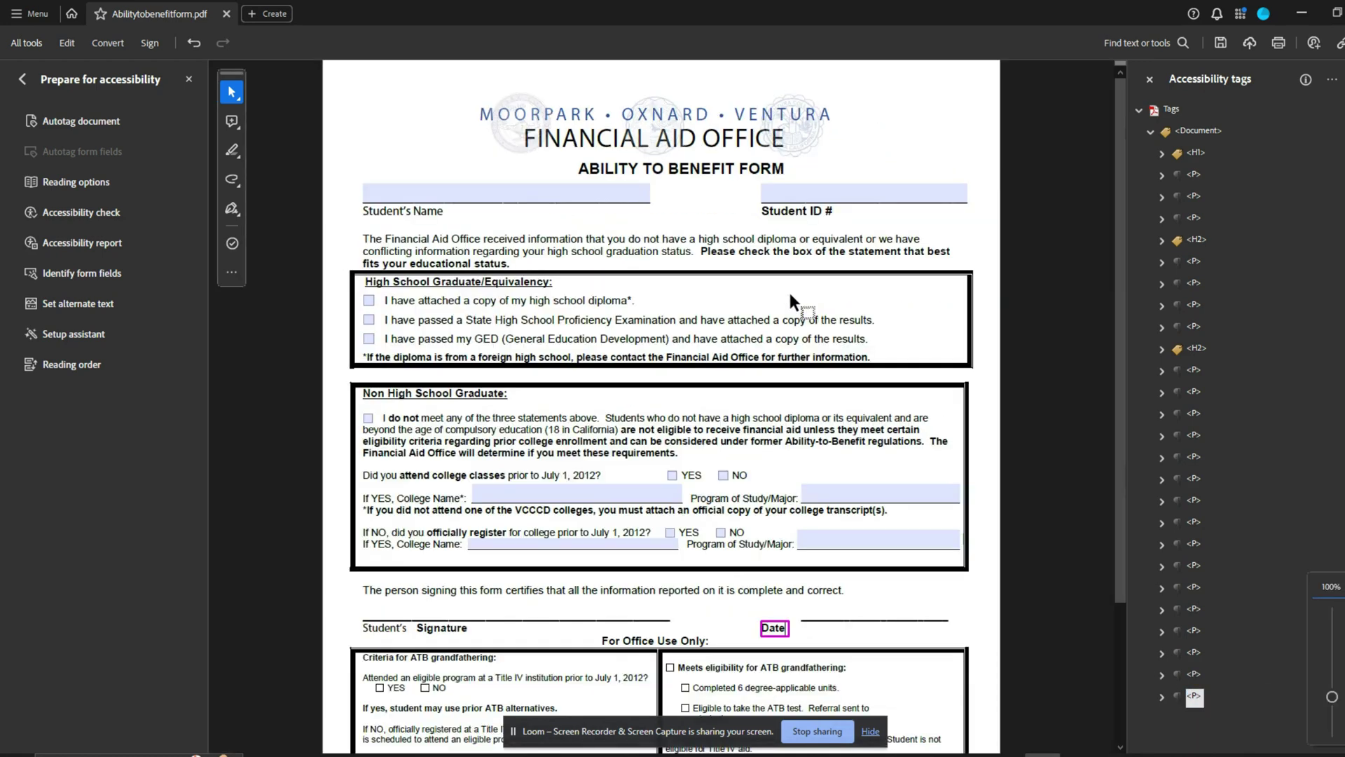
click(1194, 155)
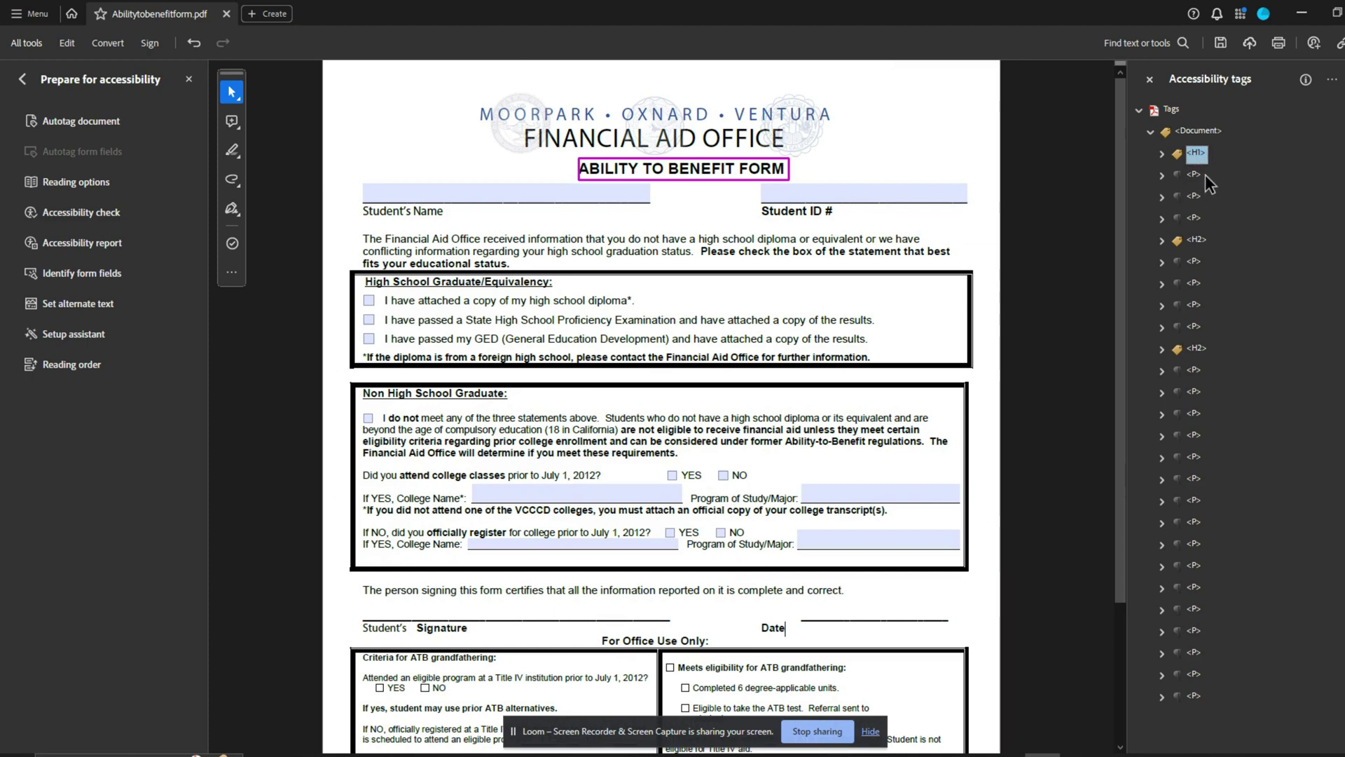
click(104, 220)
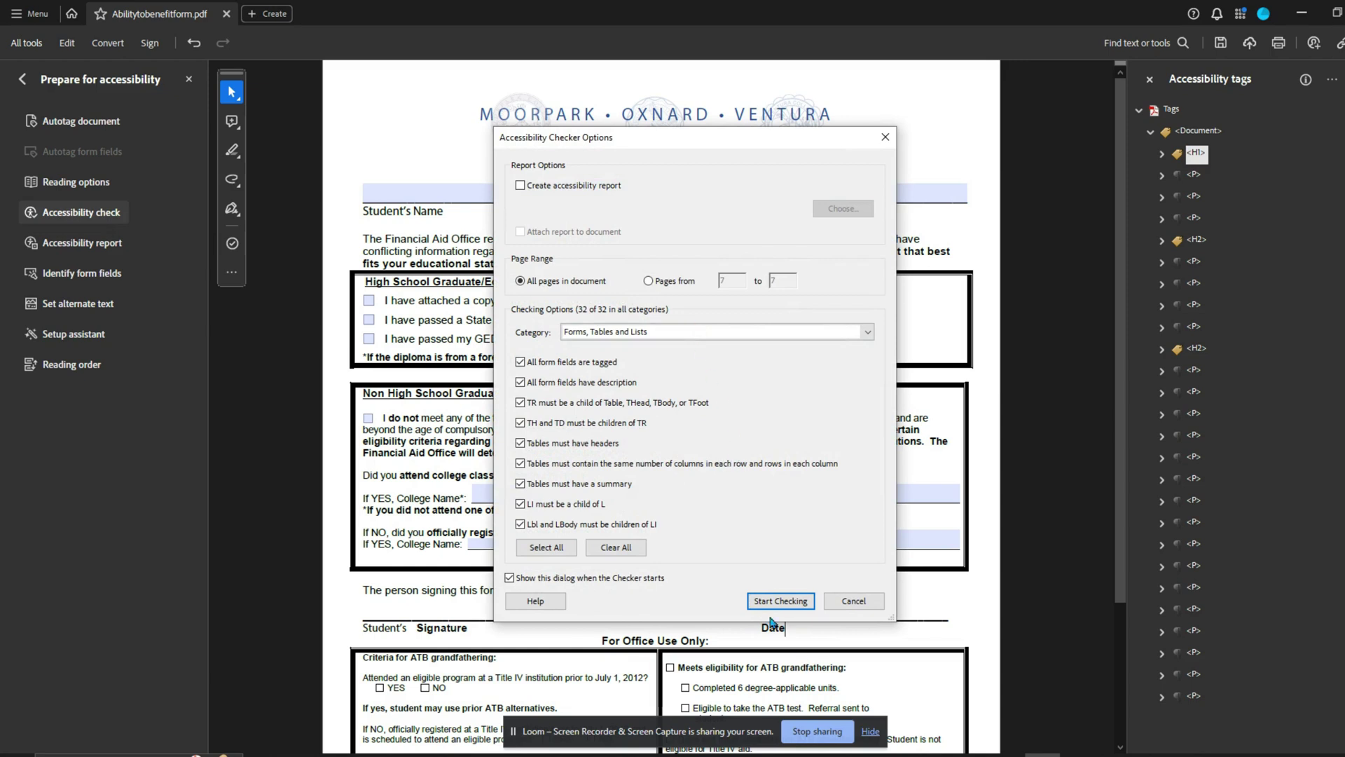
click(779, 602)
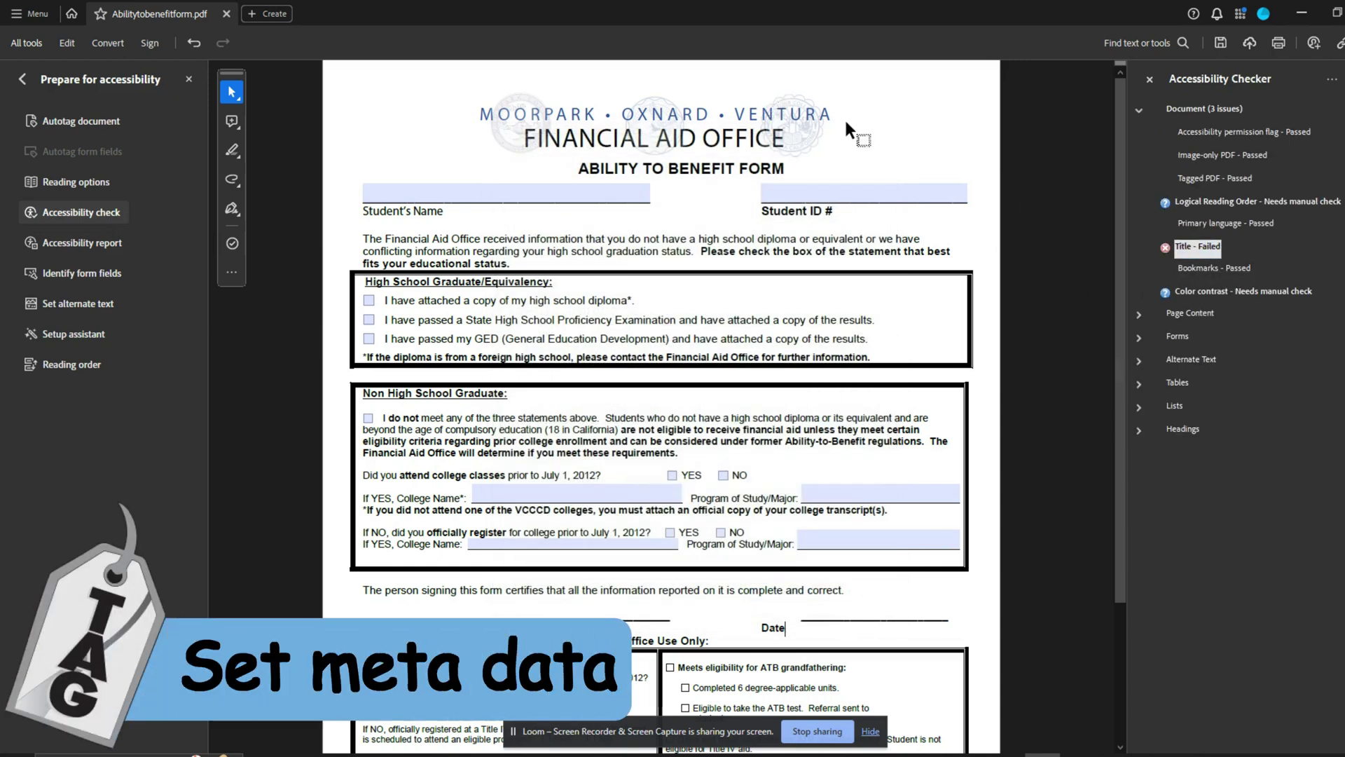
- Set the document properties to title "Ability to Benefit Form", author "Ventura Community College" and subject "Benefit form"
click(30, 13)
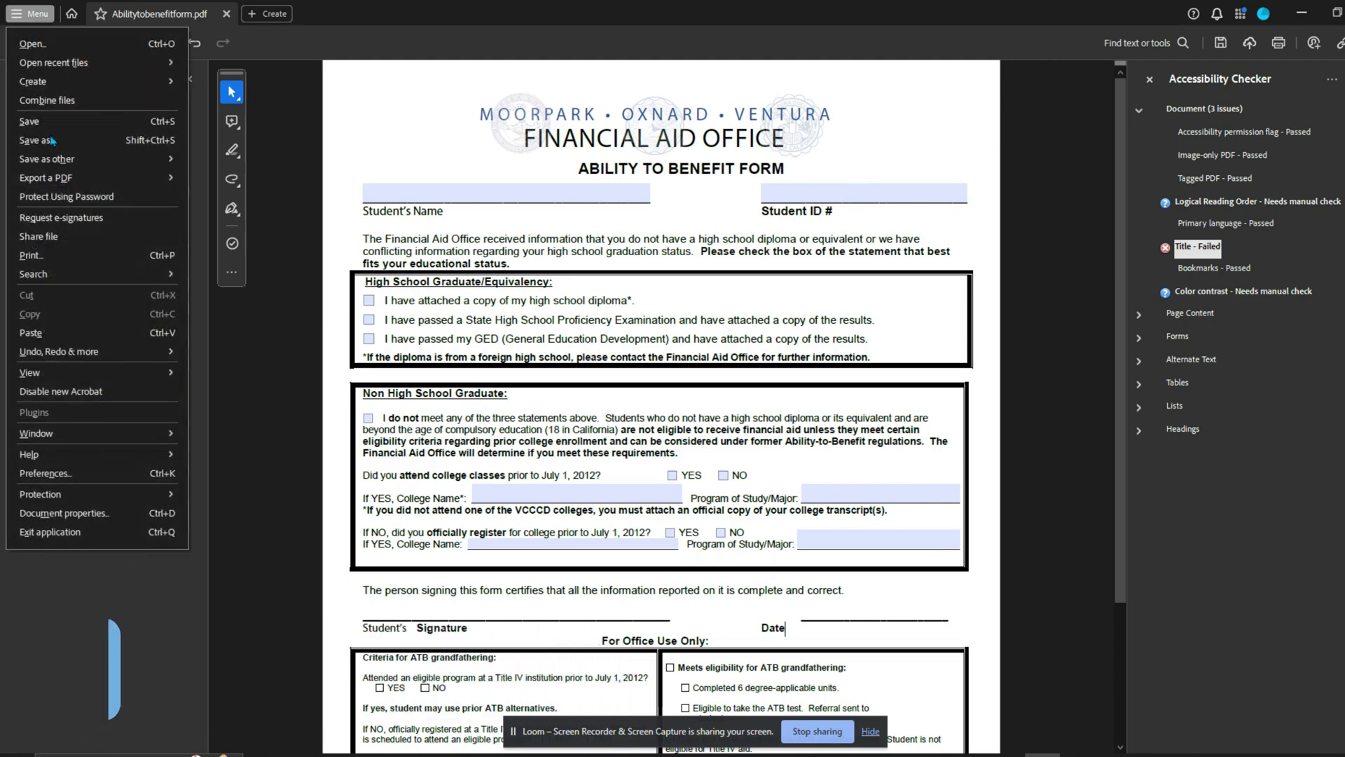
click(84, 513)
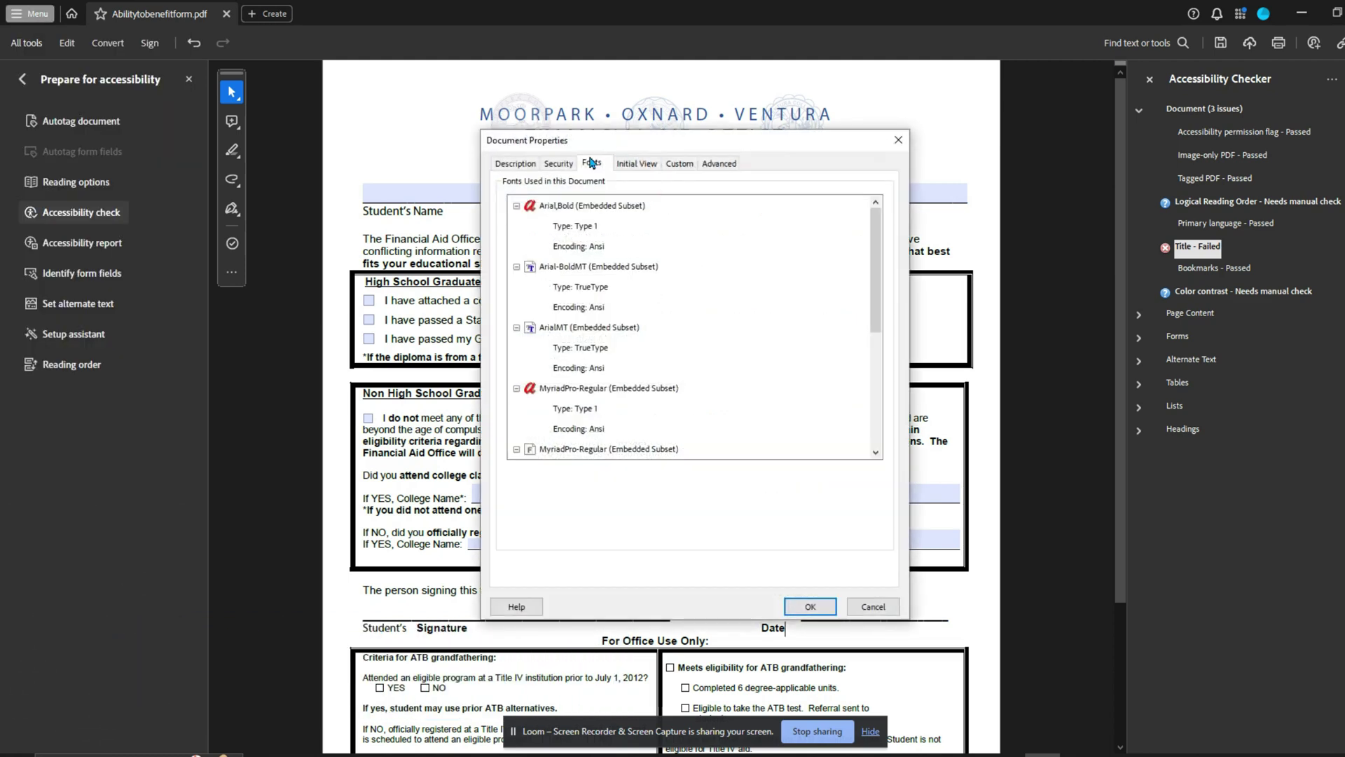
click(517, 164)
click(611, 220)
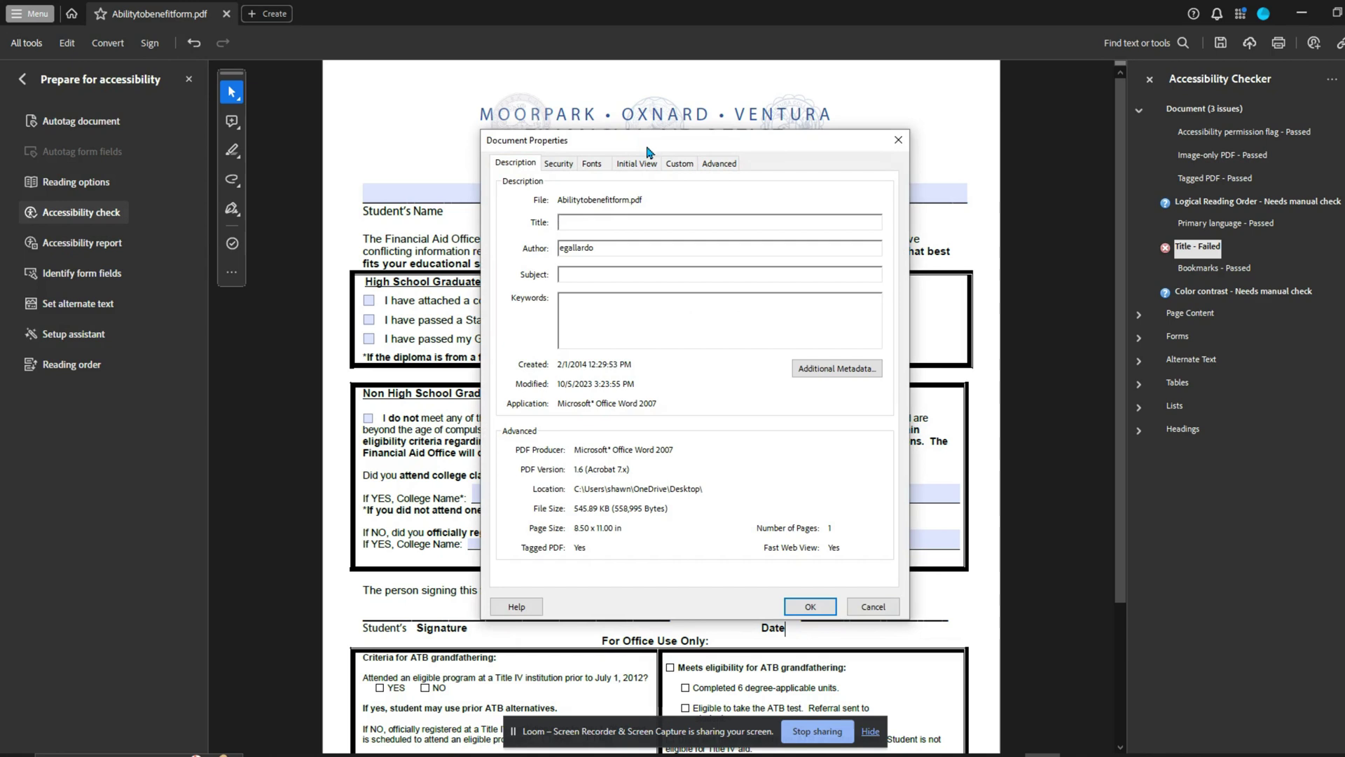
drag(645, 144, 750, 208)
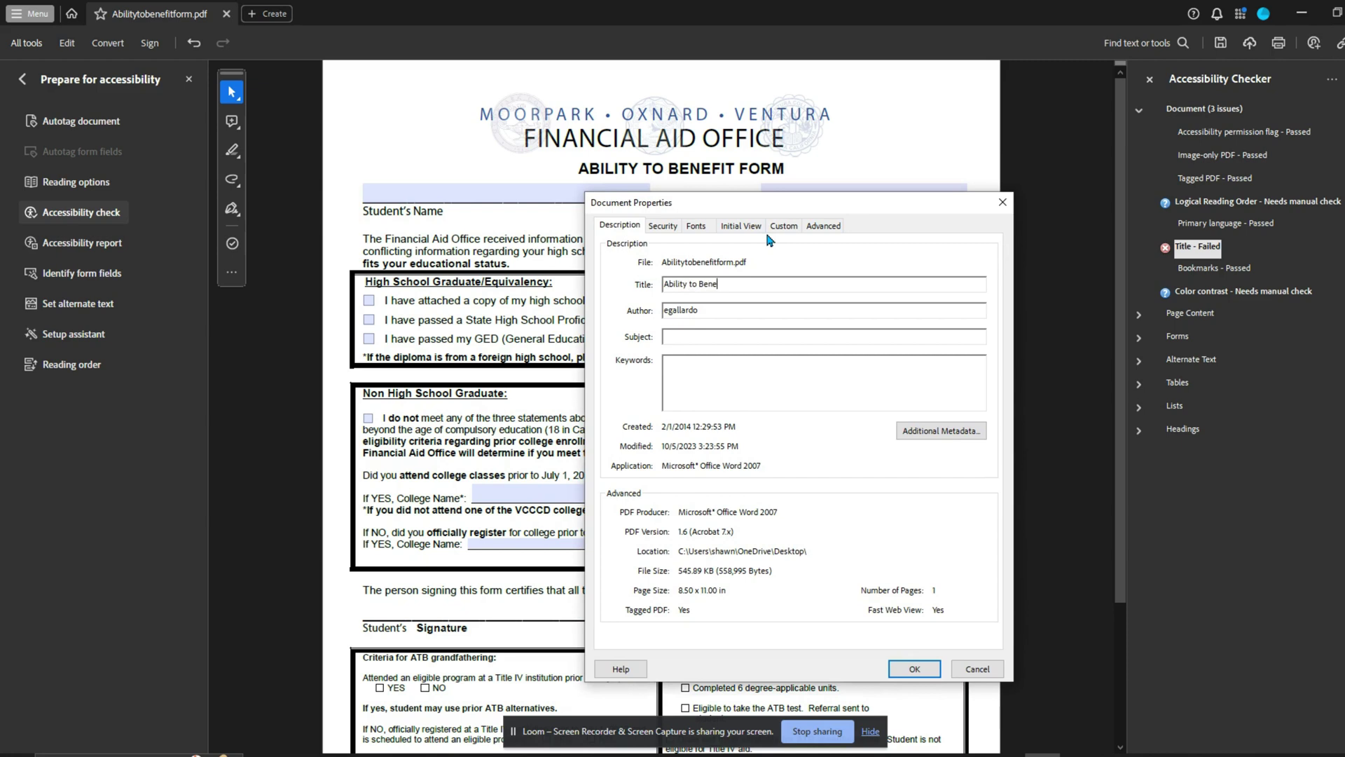
key(Tab)
text(Ventura Community College)
key(Tab)
text(Benefit f)
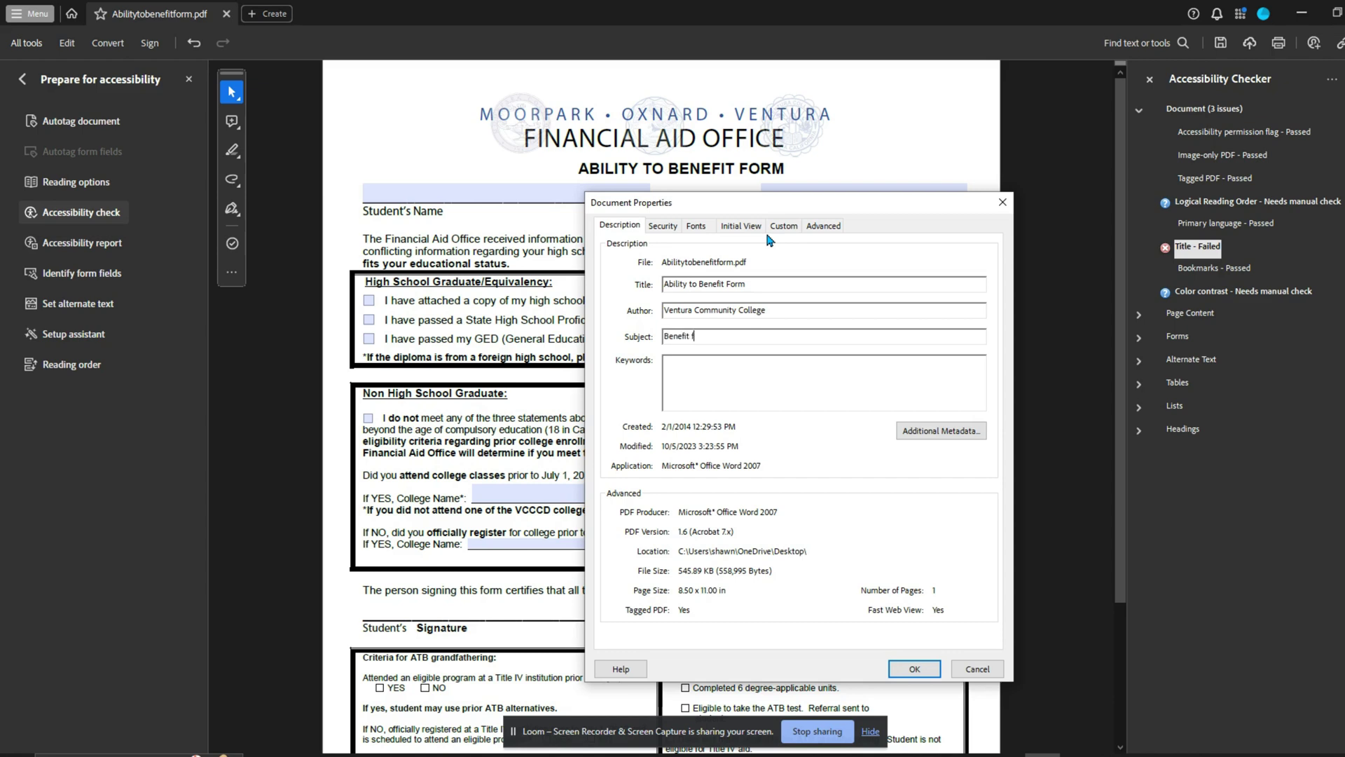
text(orm)
click(914, 669)
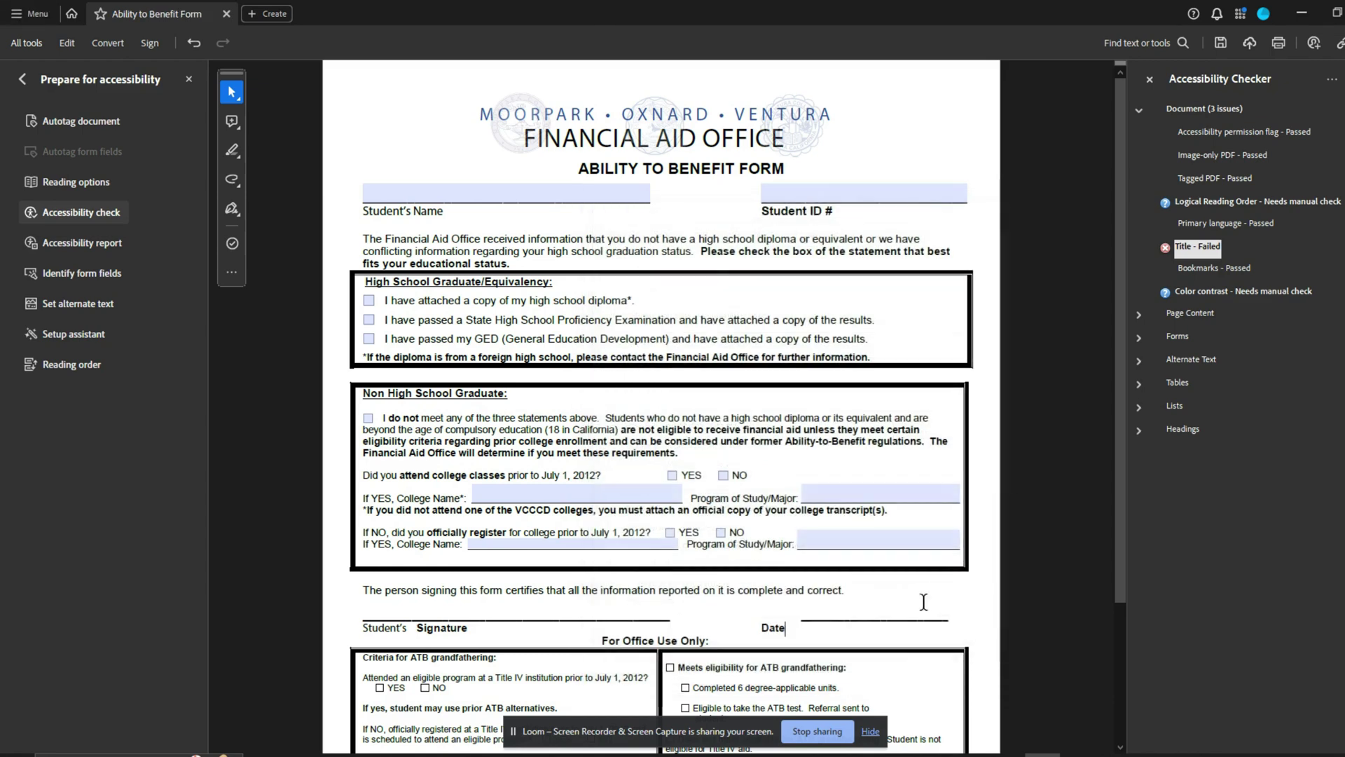
- Fix the failed Title rule in the accessibility check results and save the PDF
right_click(1207, 254)
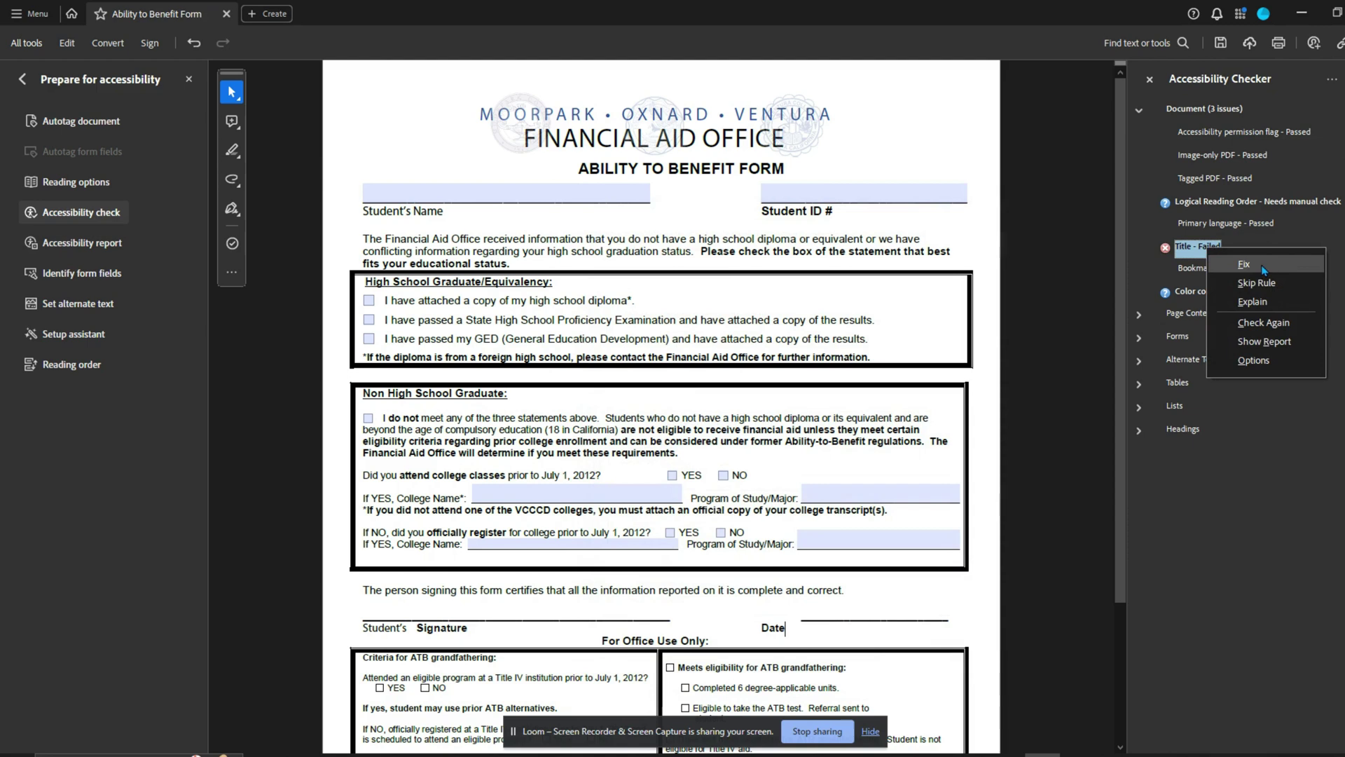
click(1245, 265)
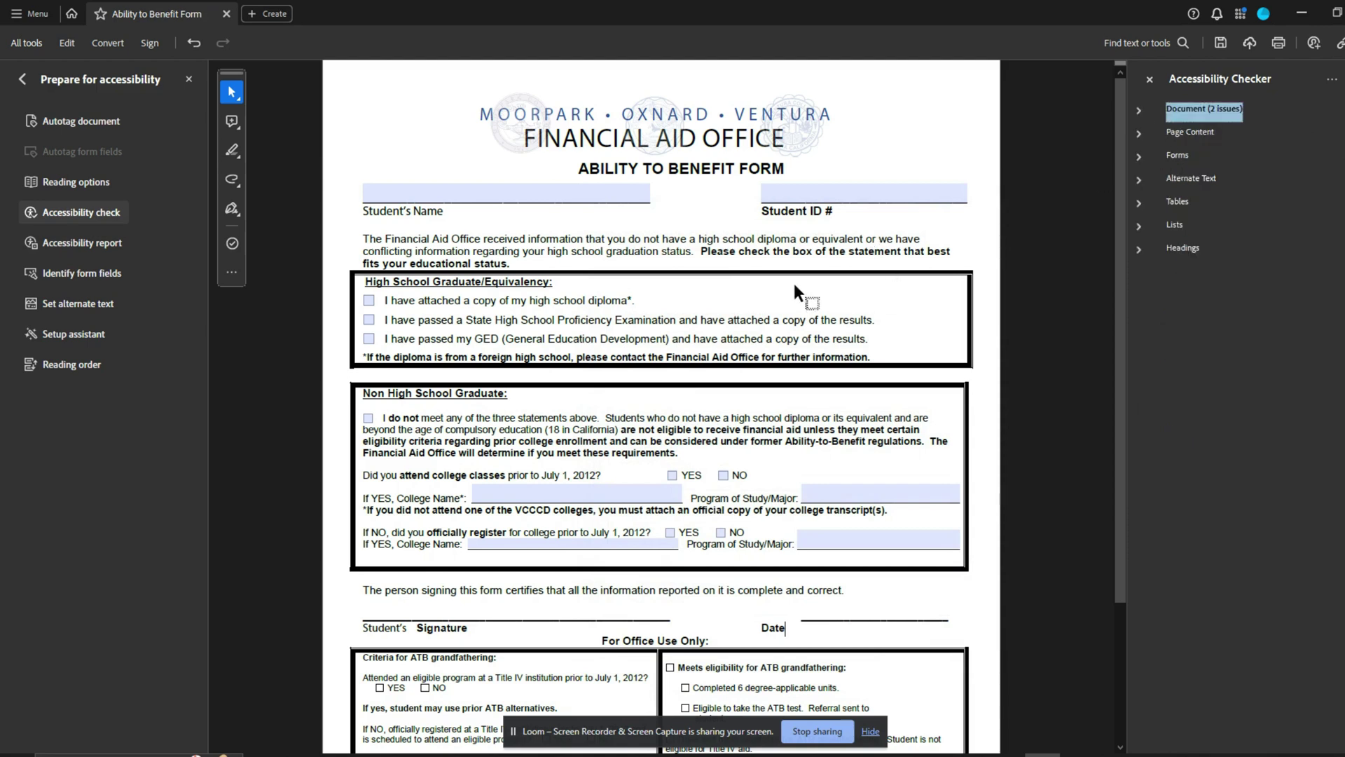
click(1220, 43)
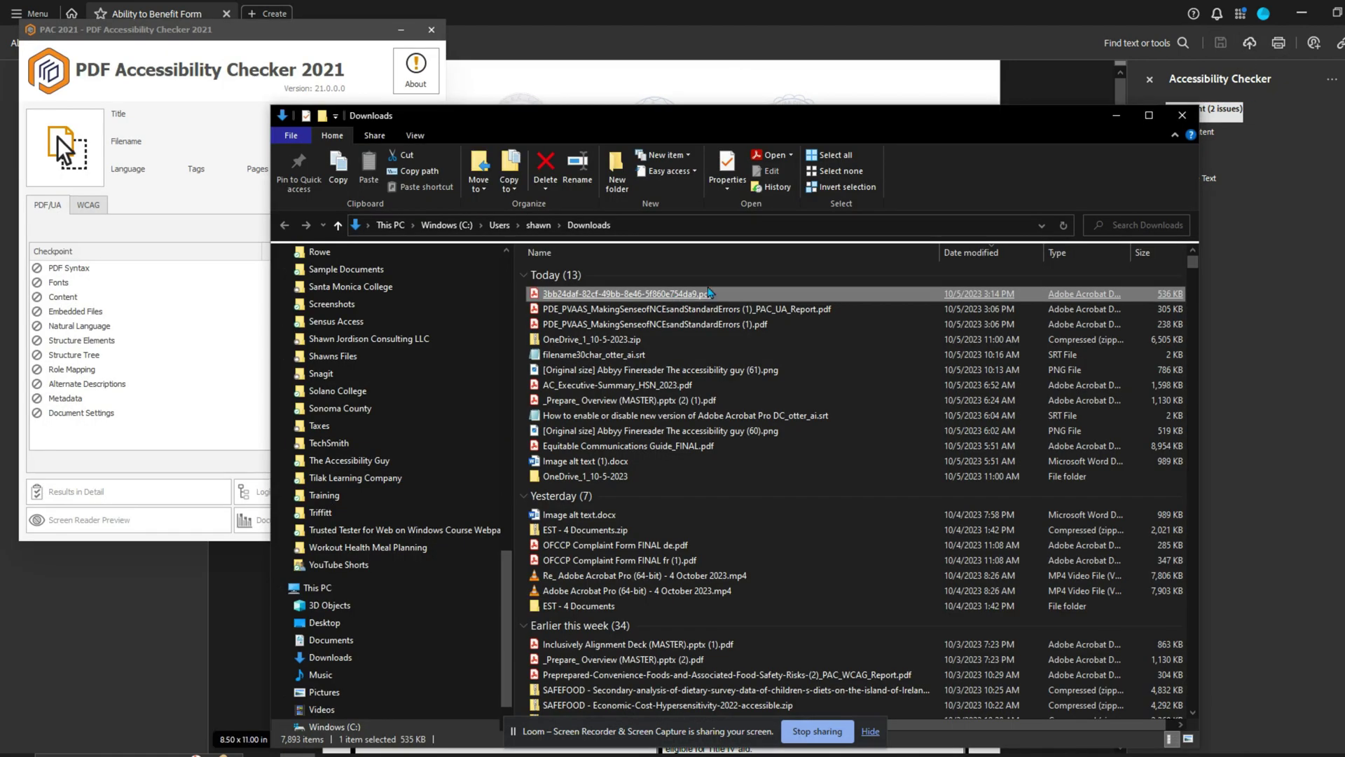
- Switch to PAC 2021, check Abilitytobenefitform.pdf from the Desktop folder, and view its WCAG and PDF/UA results
drag(682, 82, 732, 69)
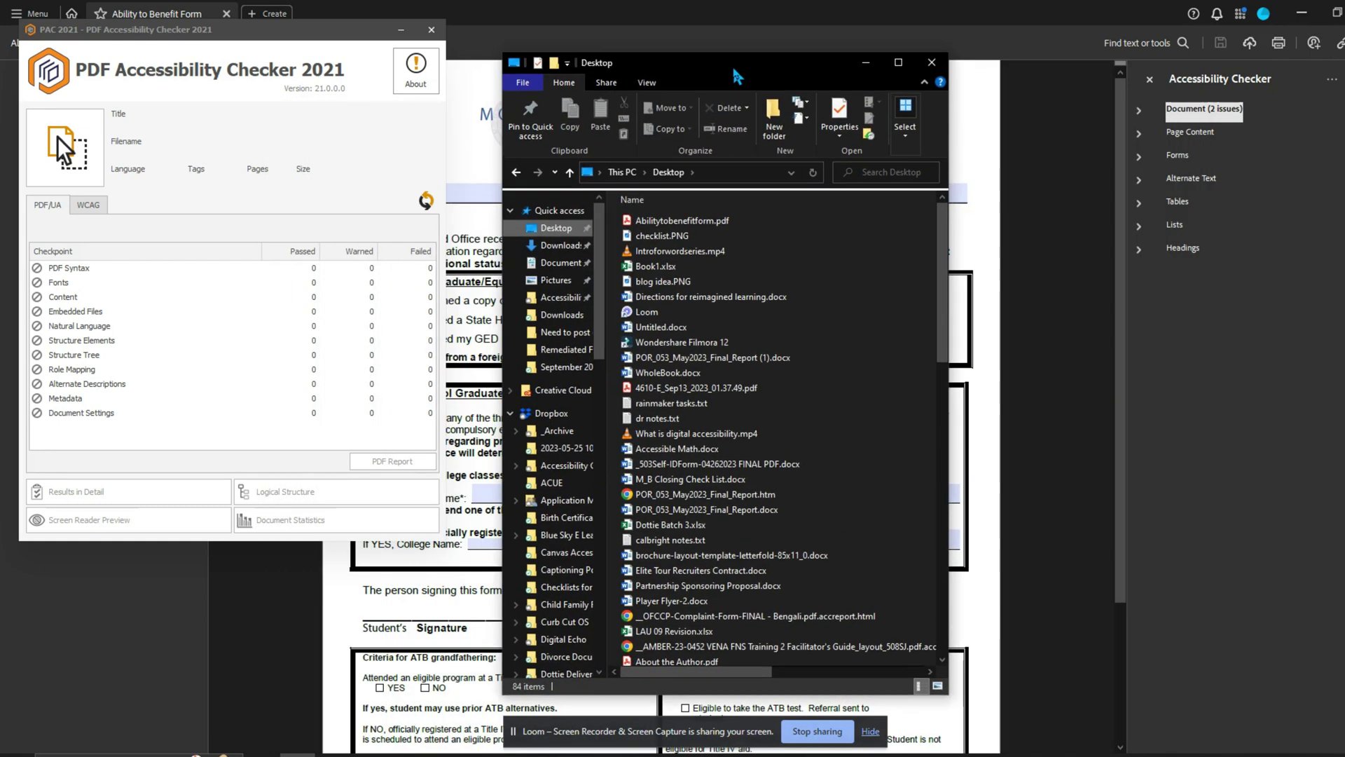
drag(672, 223, 57, 136)
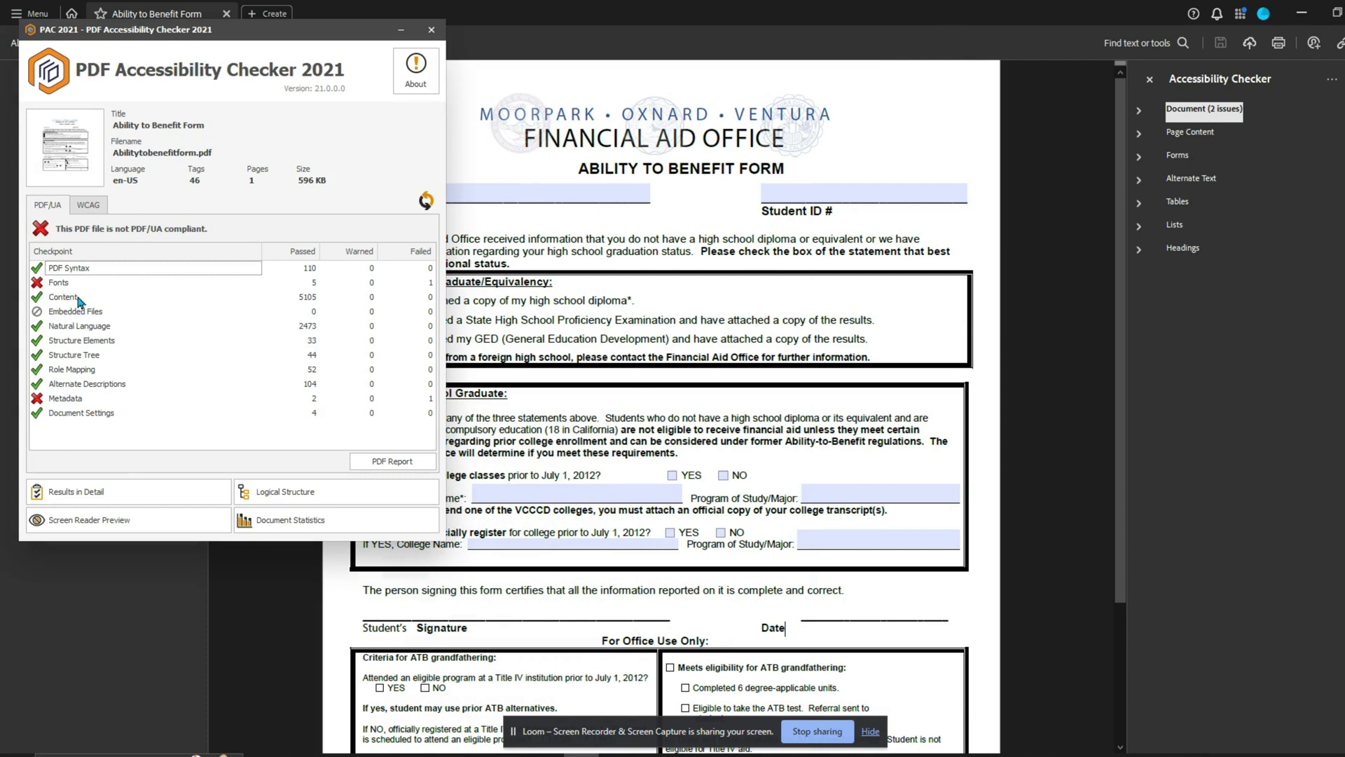
click(88, 204)
click(50, 205)
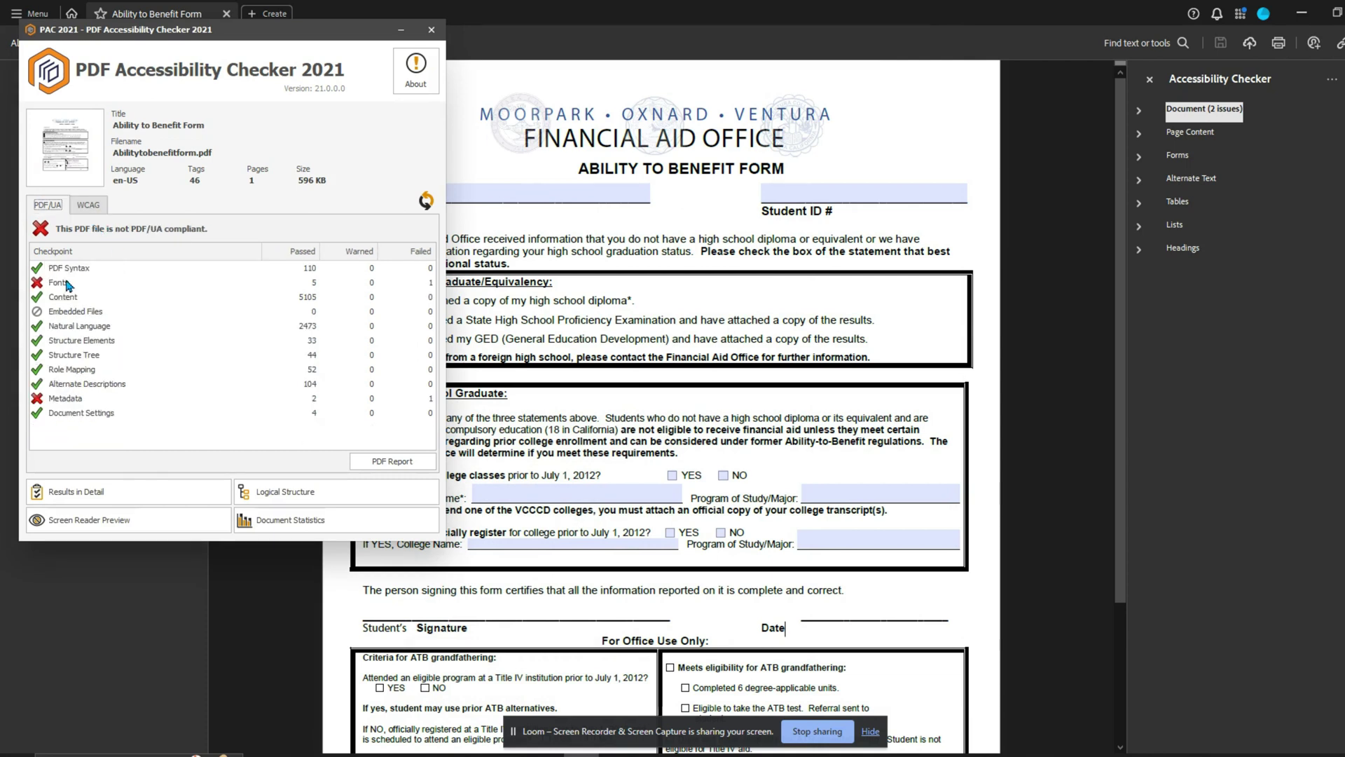
- Examine the detailed PAC report for the failed font and metadata checkpoints, and close the report
drag(270, 35, 654, 106)
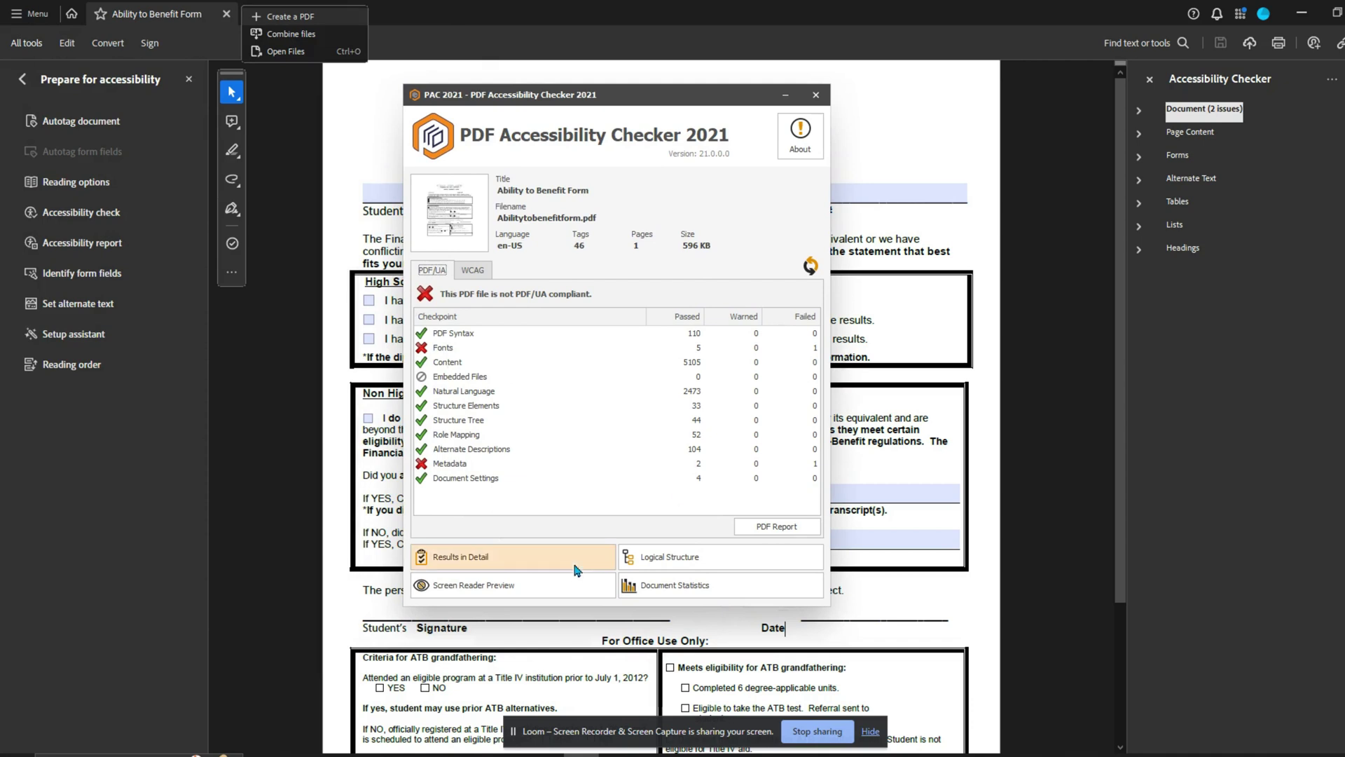
click(528, 559)
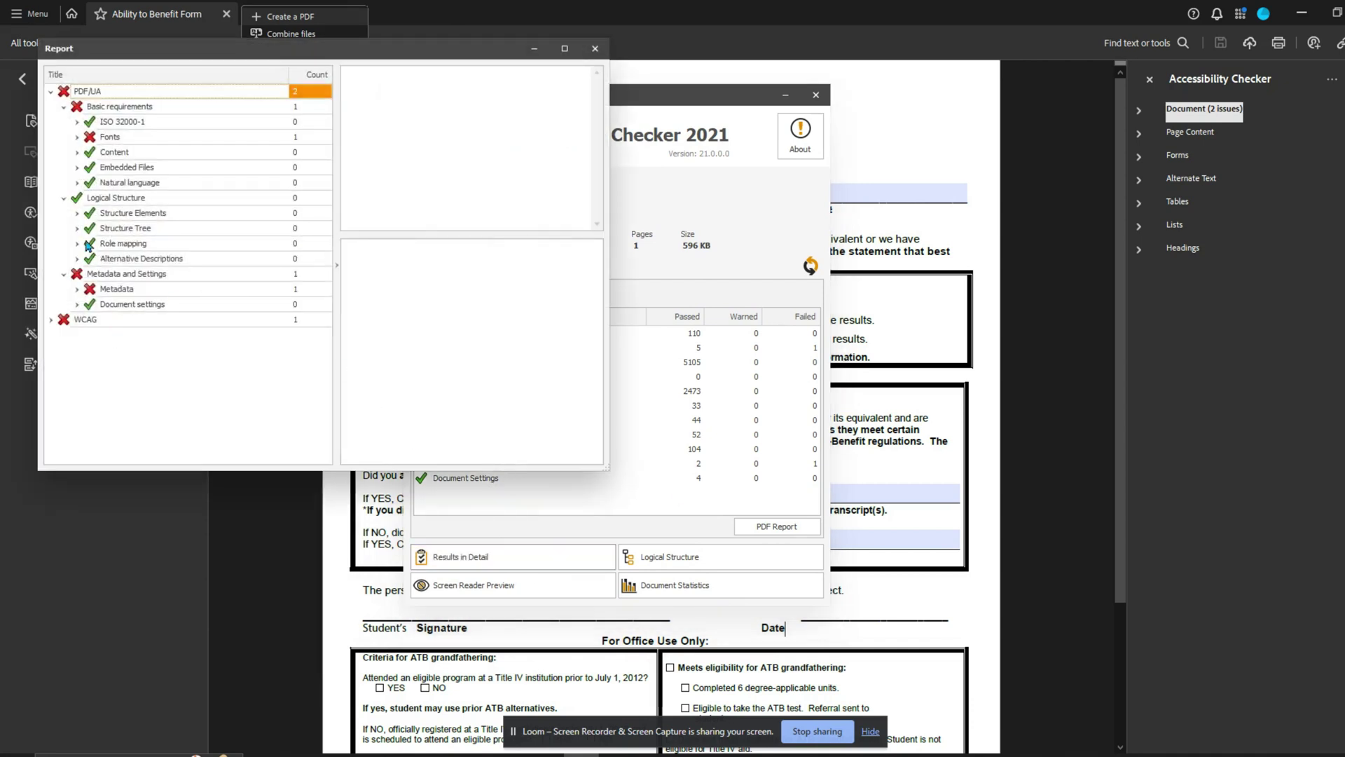
click(77, 137)
click(90, 258)
click(166, 274)
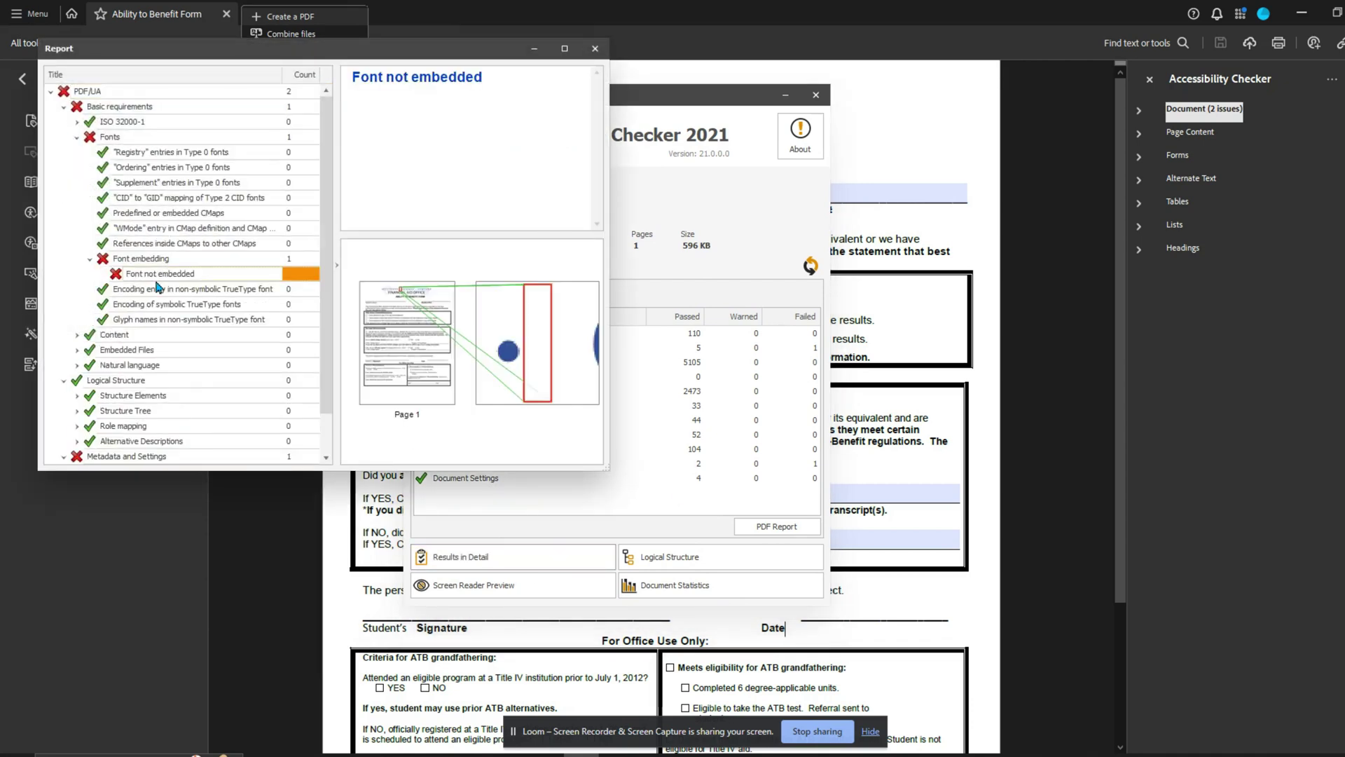
scroll(157, 293, down, 1)
scroll(158, 297, down, 2)
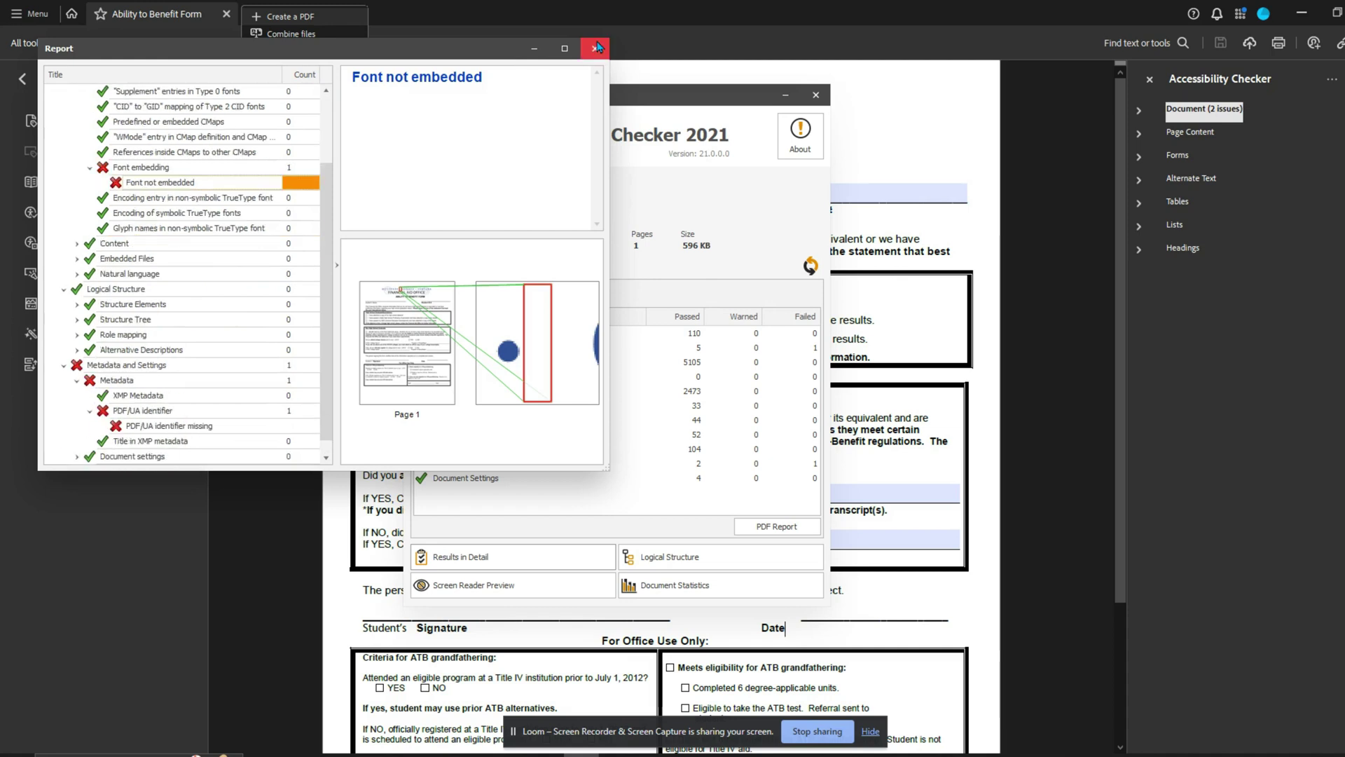
click(595, 49)
click(586, 7)
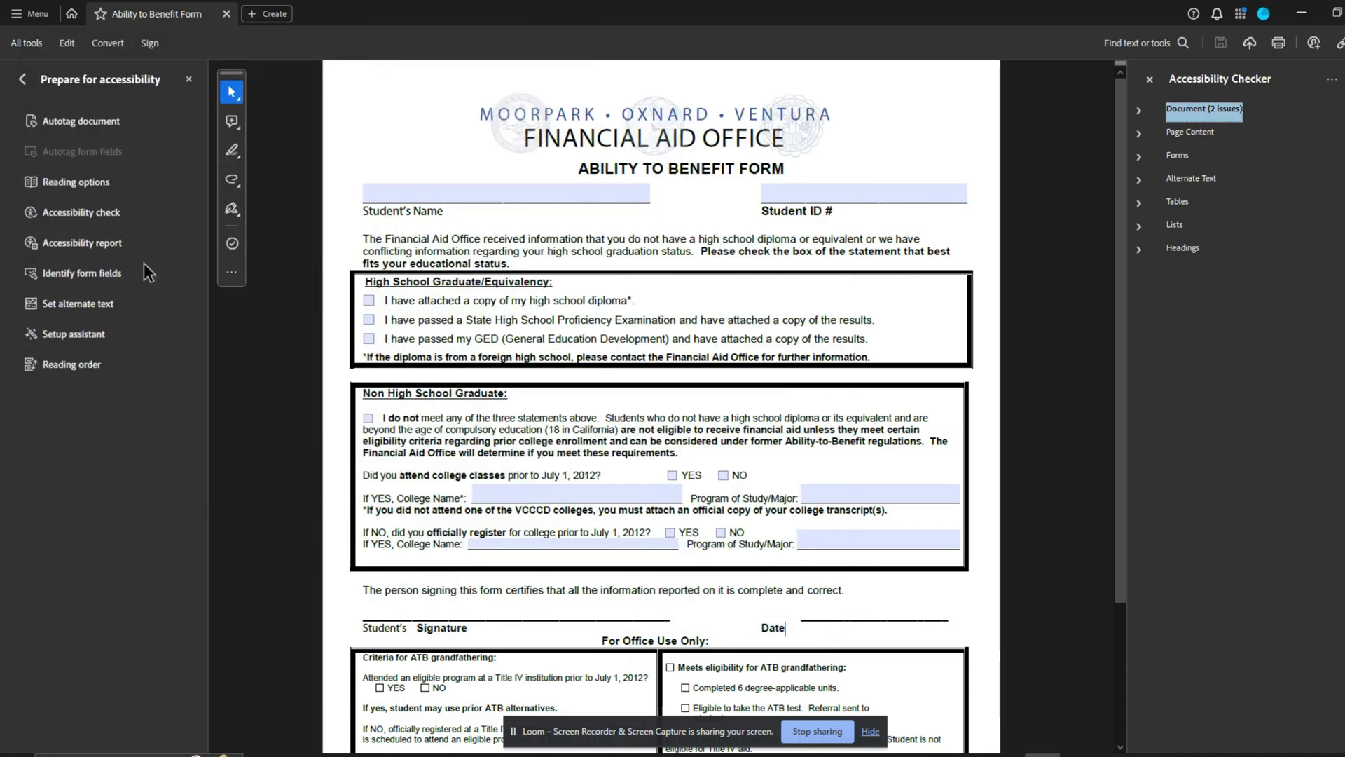
- Switch back to Acrobat and open Preflight from the print production tools with its single fixups listed
click(24, 79)
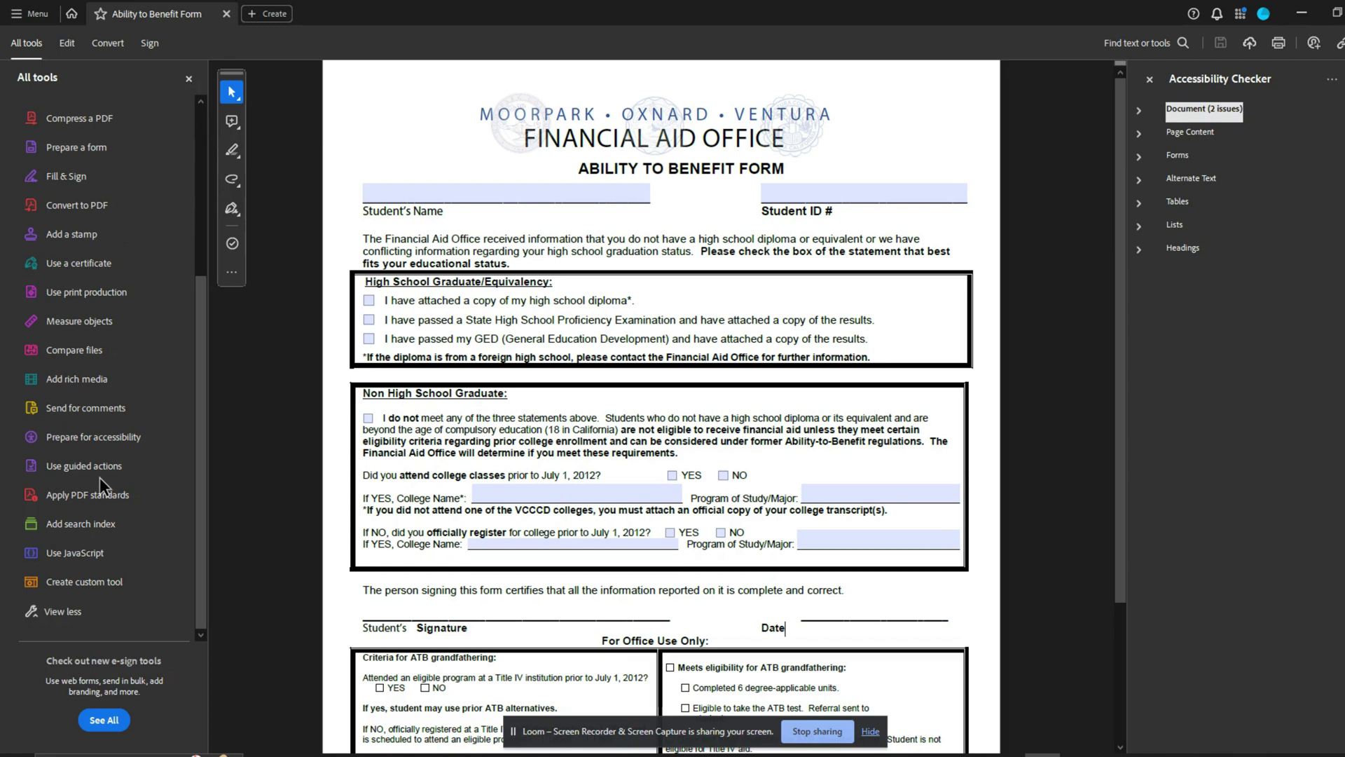
click(102, 554)
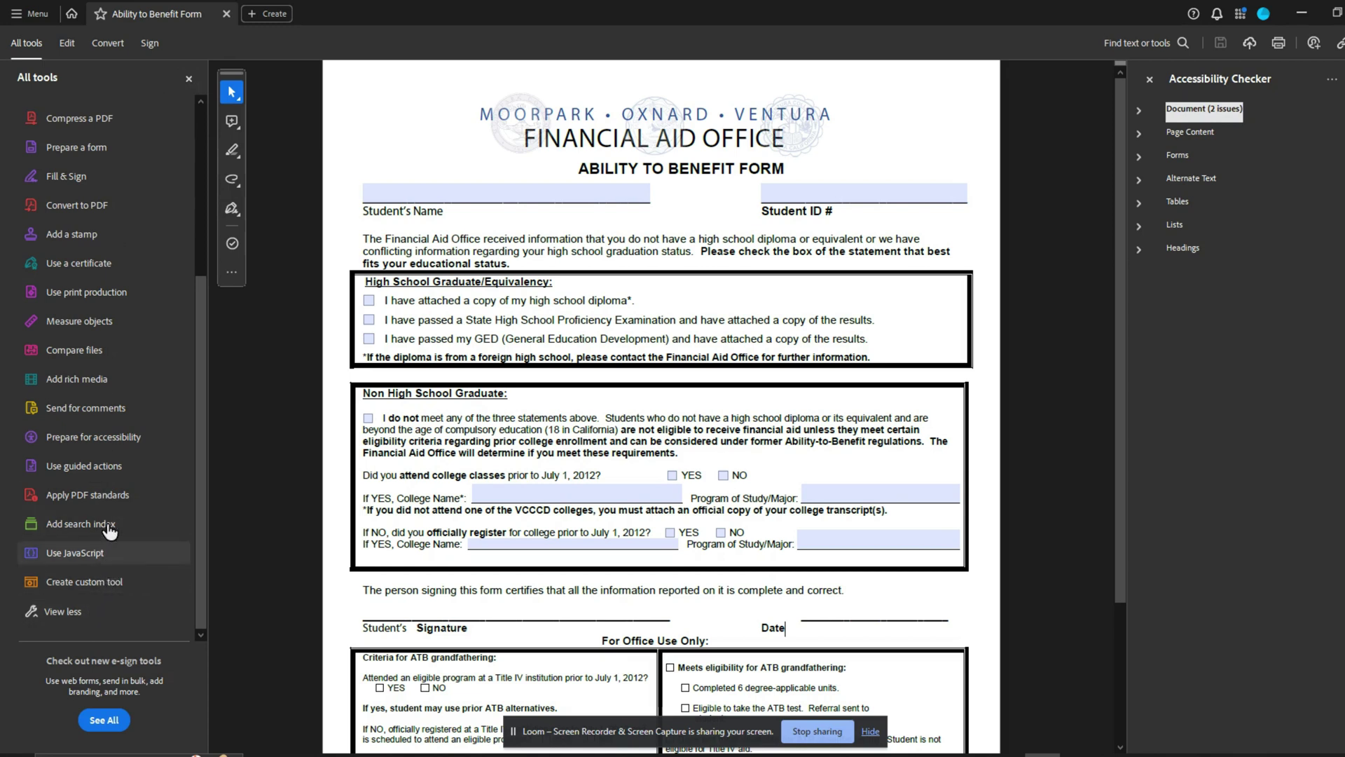
scroll(109, 567, up, 4)
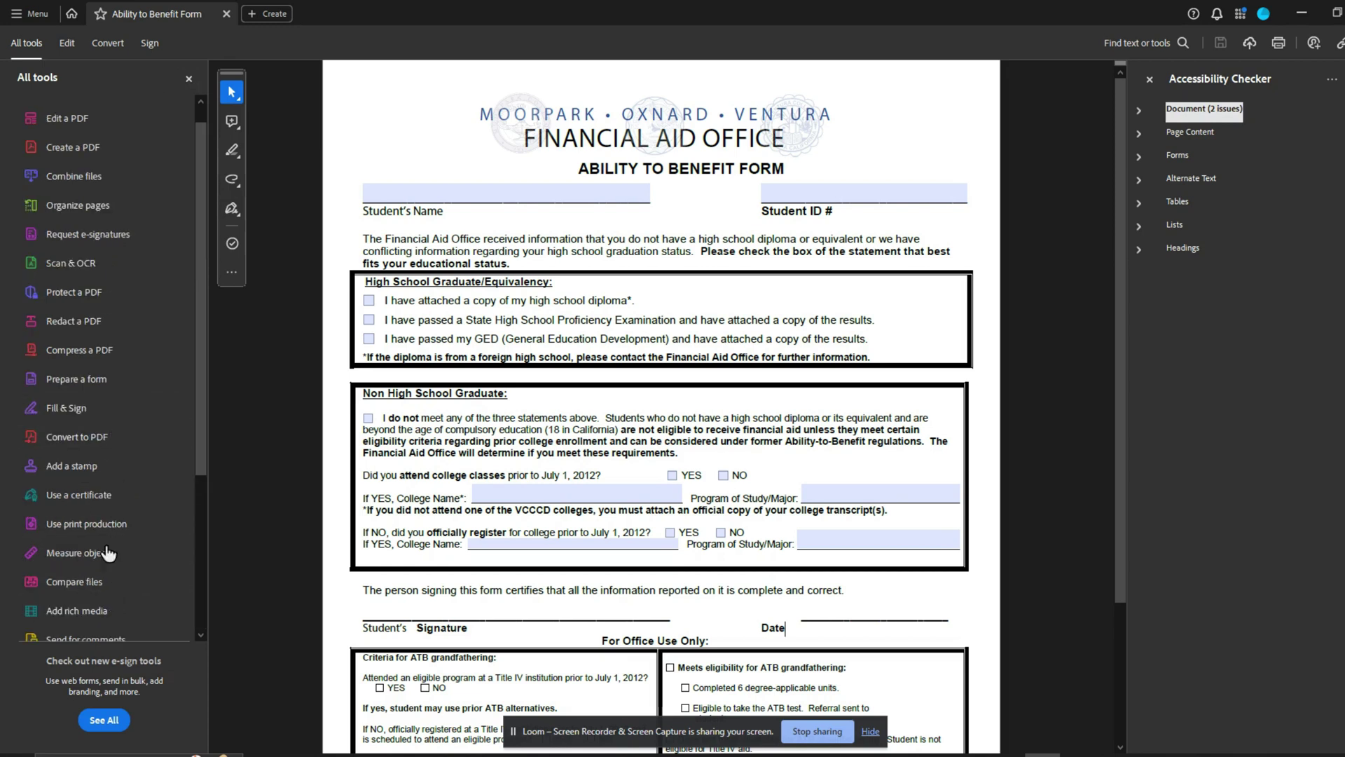
click(140, 526)
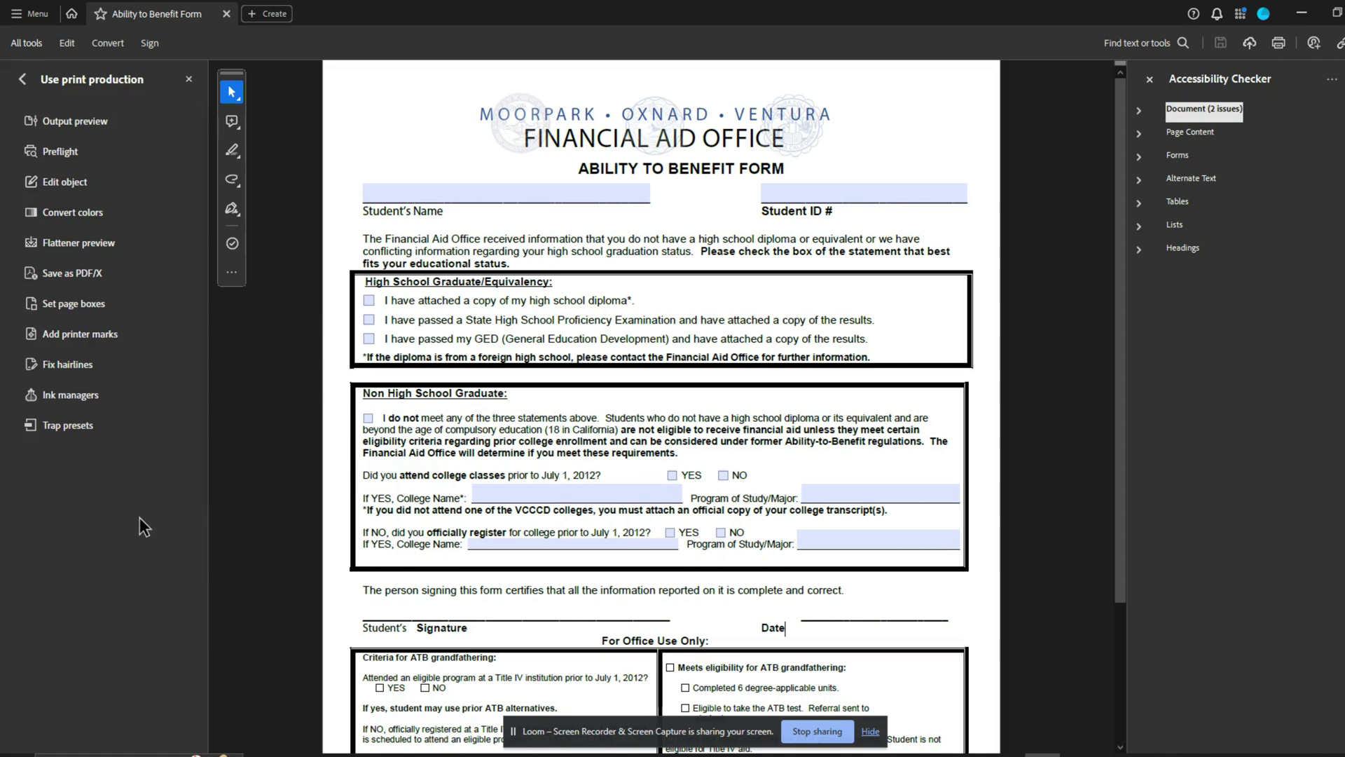
click(70, 154)
click(905, 150)
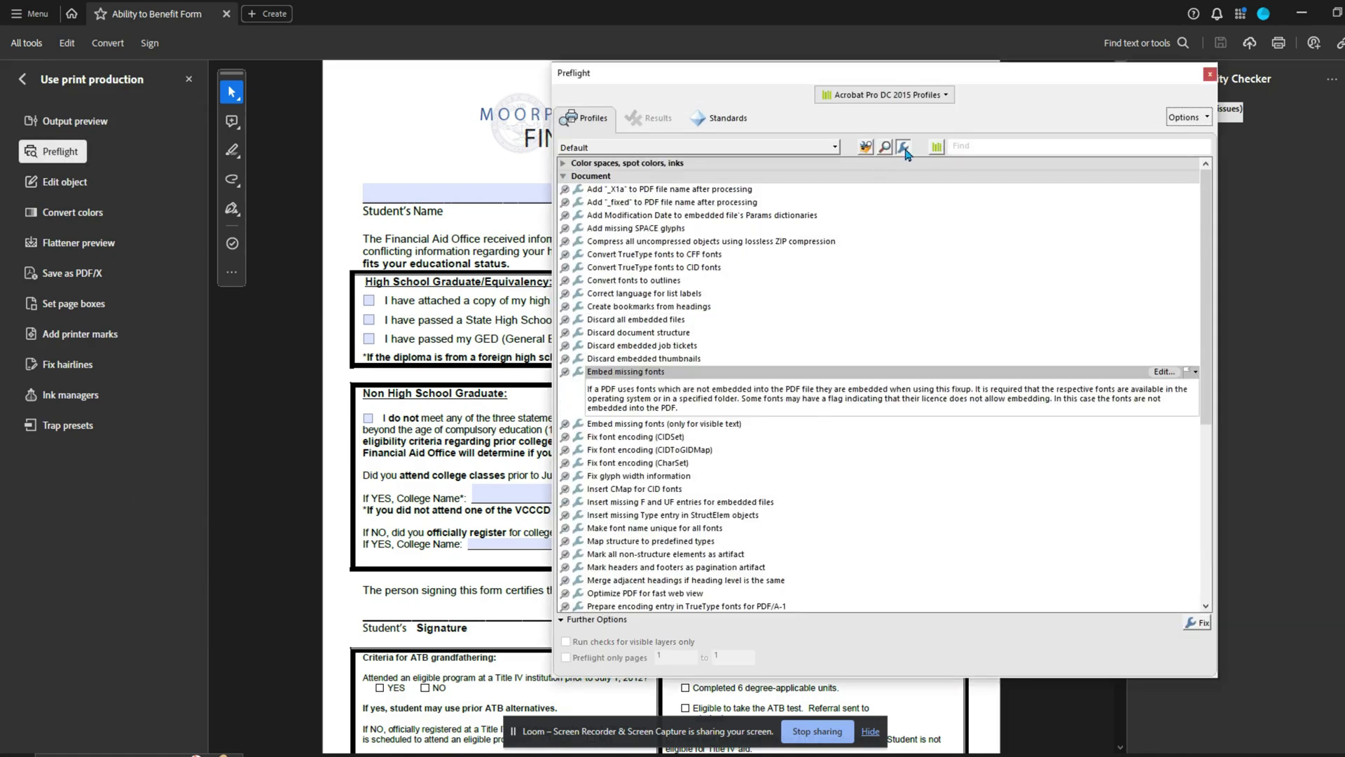
- Find the font fixups and run "Embed missing fonts", saving over the existing Abilitytobenefitform.pdf
click(865, 398)
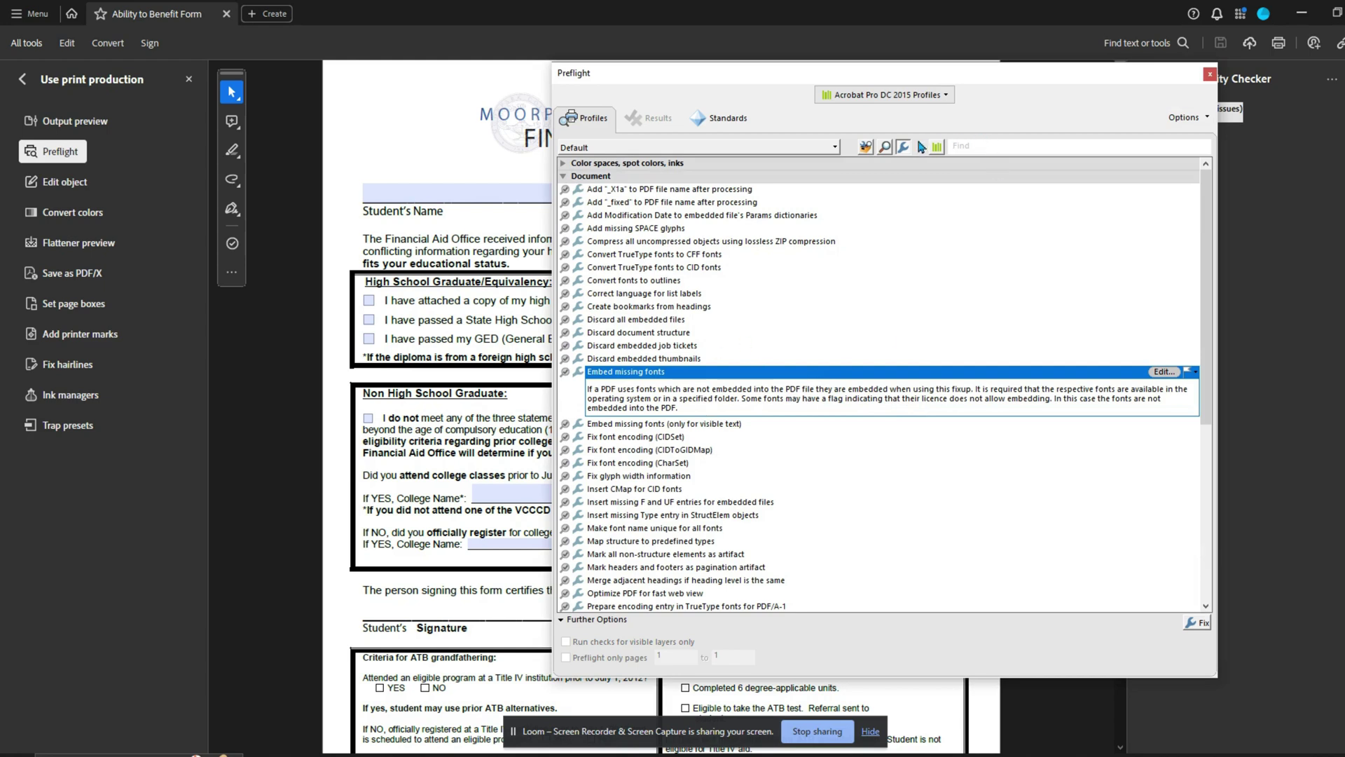
click(986, 146)
text(font)
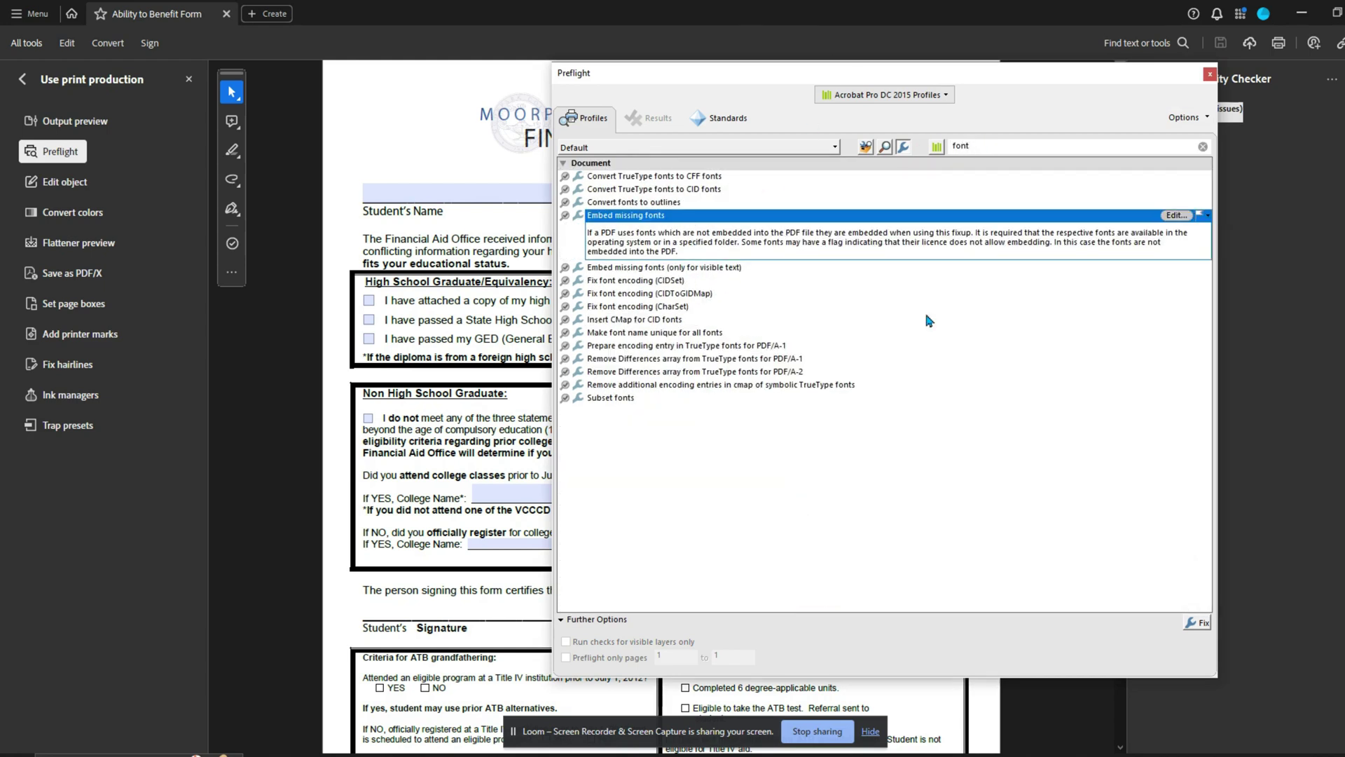
click(1198, 623)
click(695, 631)
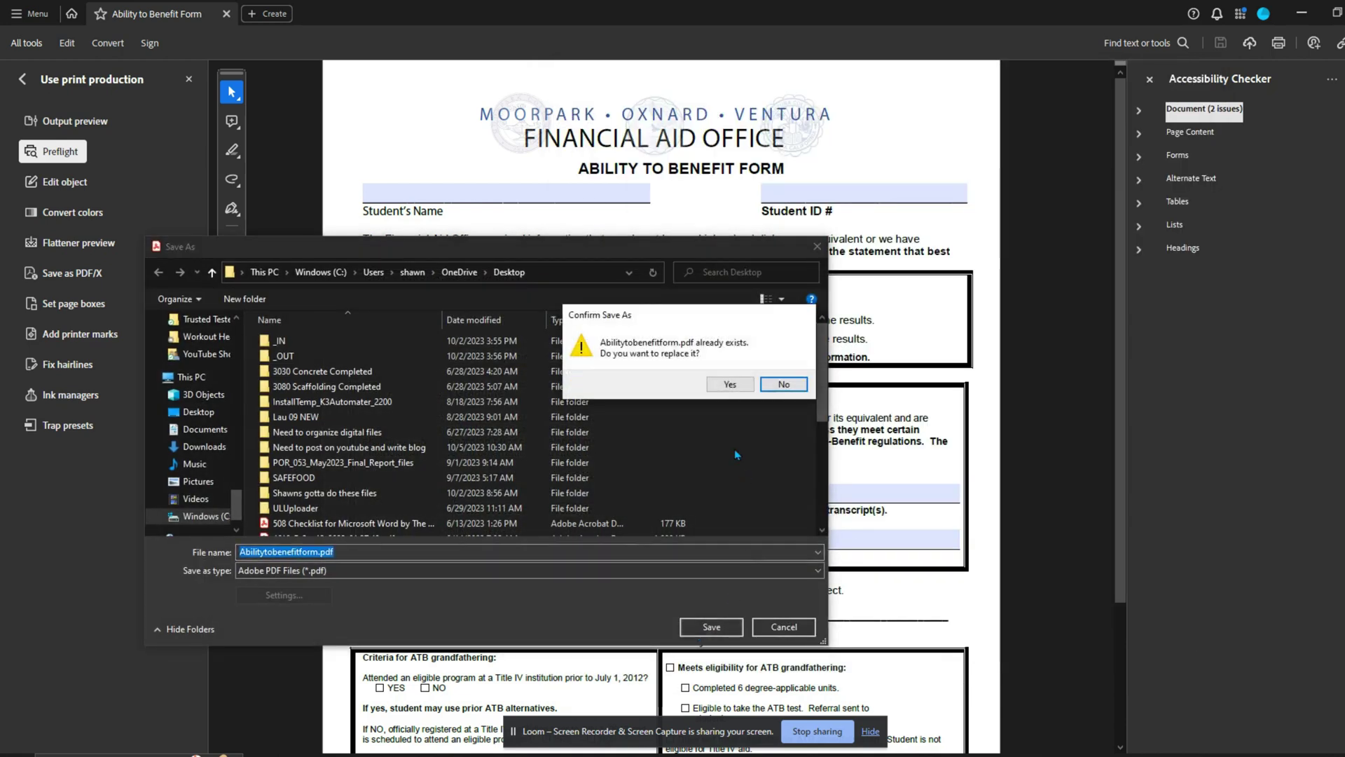
click(712, 382)
click(1210, 74)
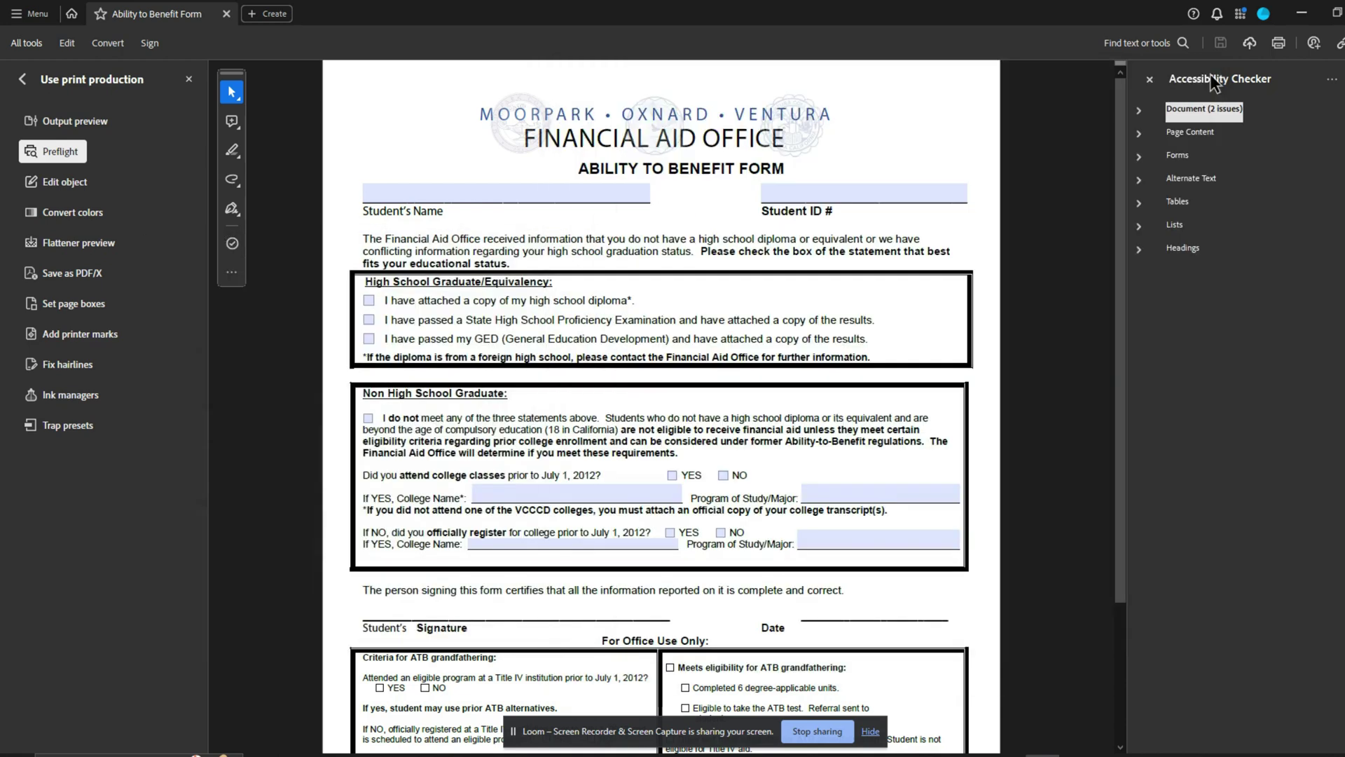
- Search the Preflight fixups for "ua" and run "Set PDF/UA-1 entry", saving as Abilitytobenefitform.pdf
click(75, 151)
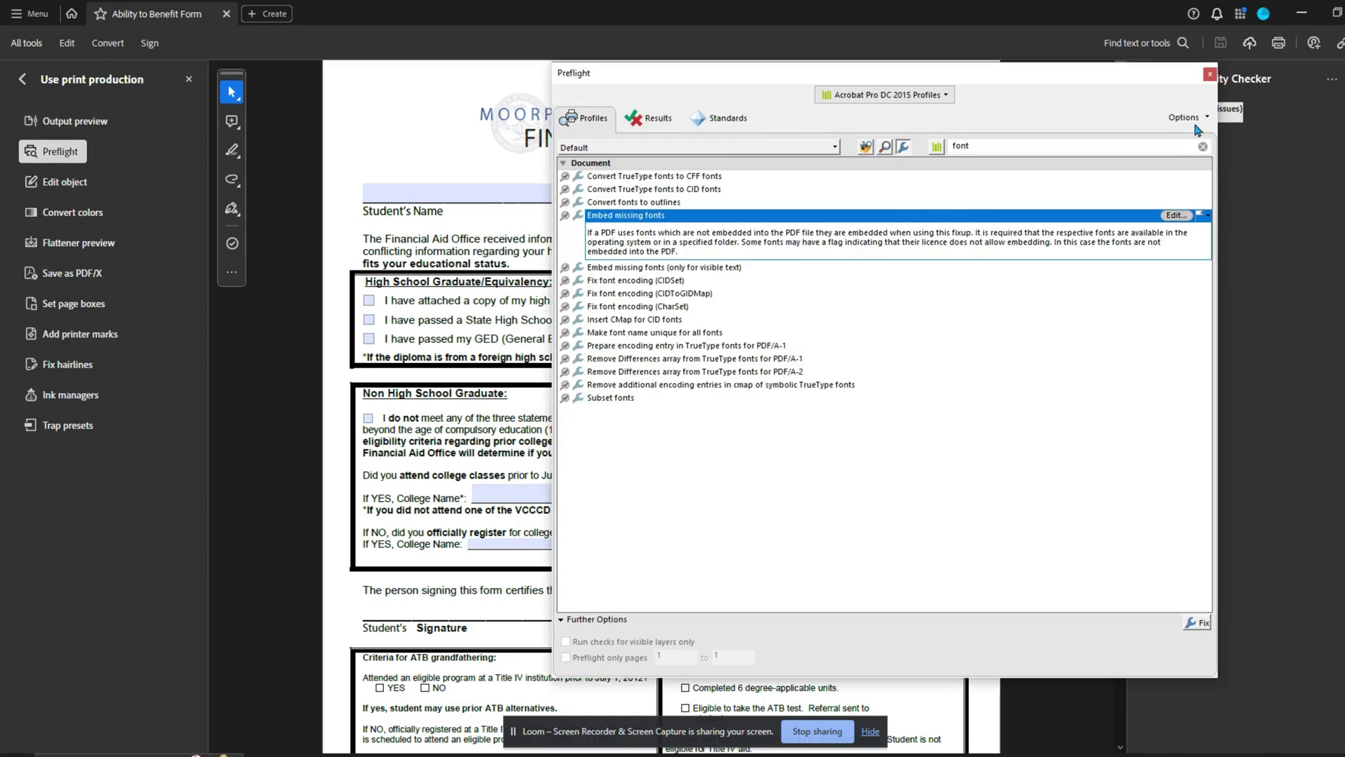
text(ua)
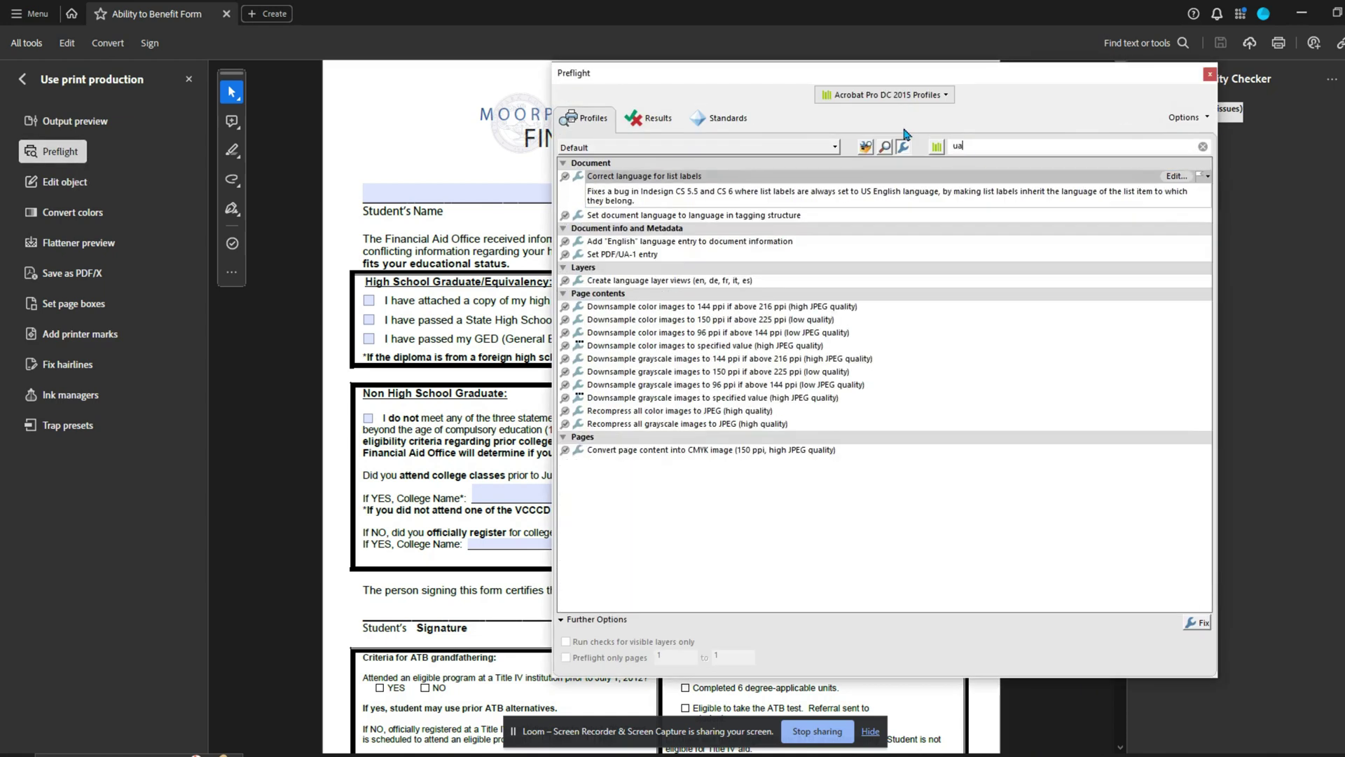
click(642, 261)
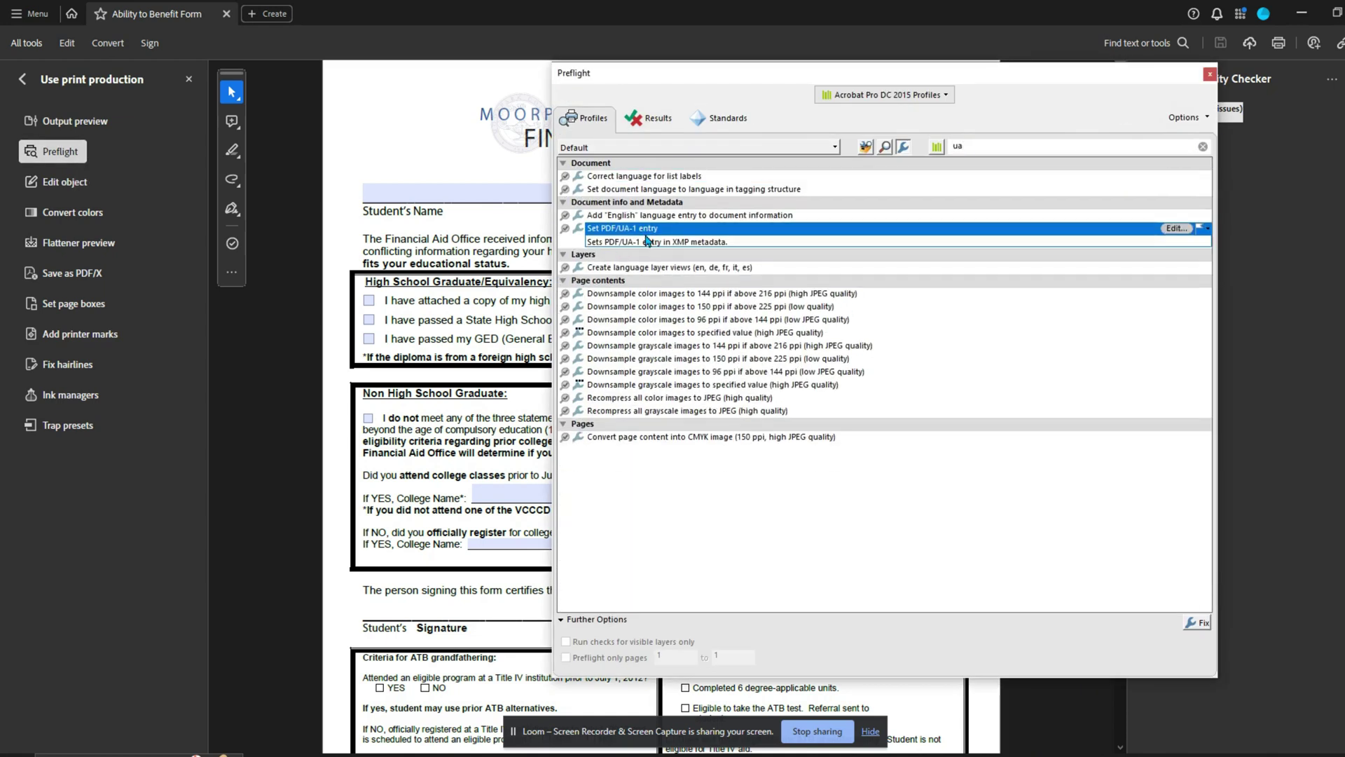
click(1197, 622)
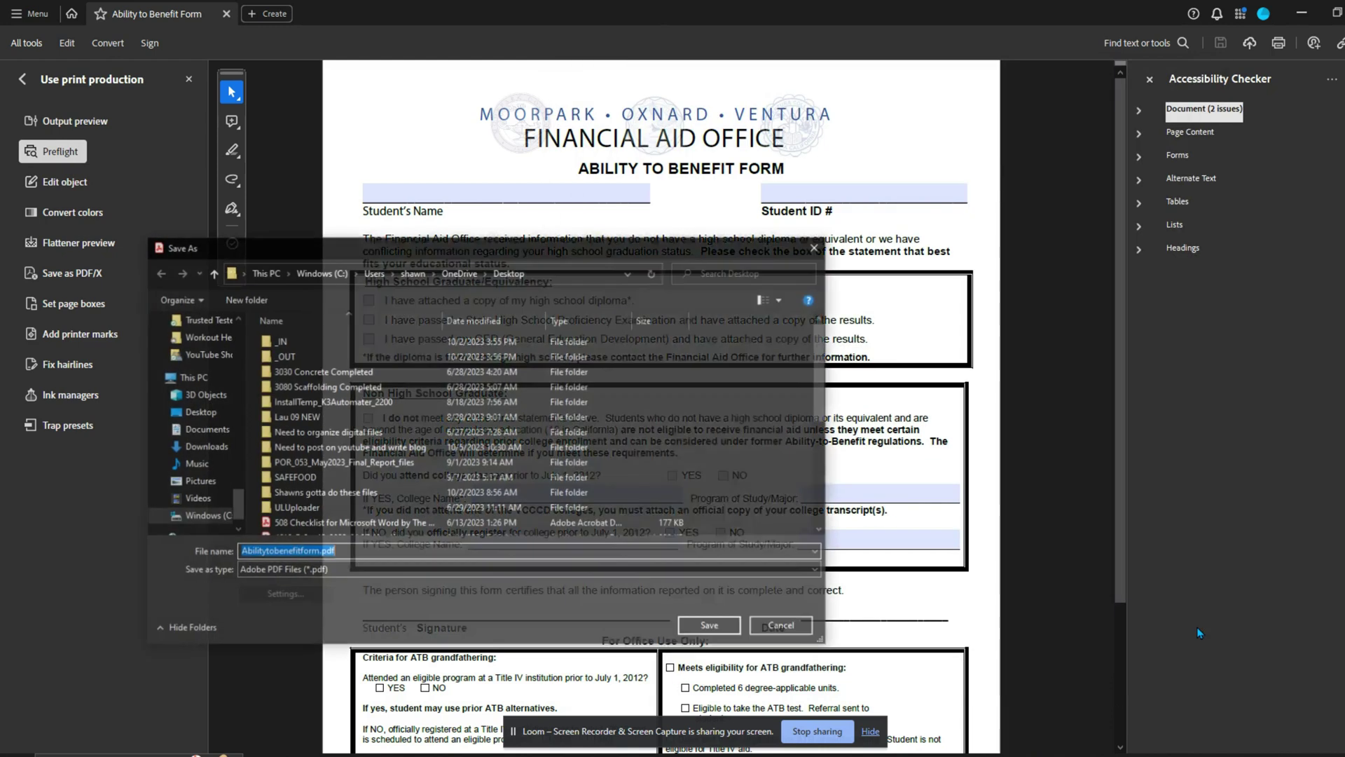
key(Return)
- Recheck the updated Abilitytobenefitform.pdf in PAC 2021 and review both its WCAG and PDF/UA results
click(581, 755)
click(297, 755)
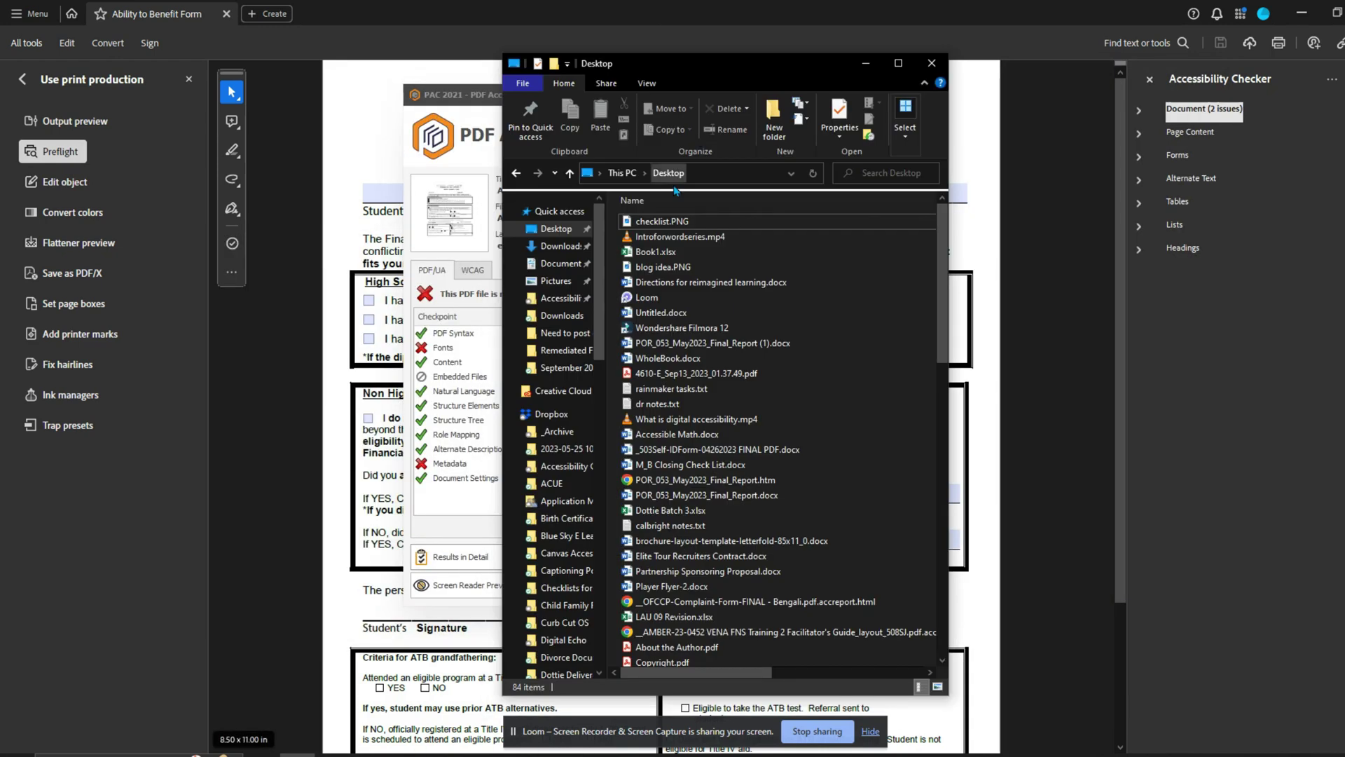
drag(740, 73, 1059, 100)
drag(1002, 248, 474, 209)
click(1251, 90)
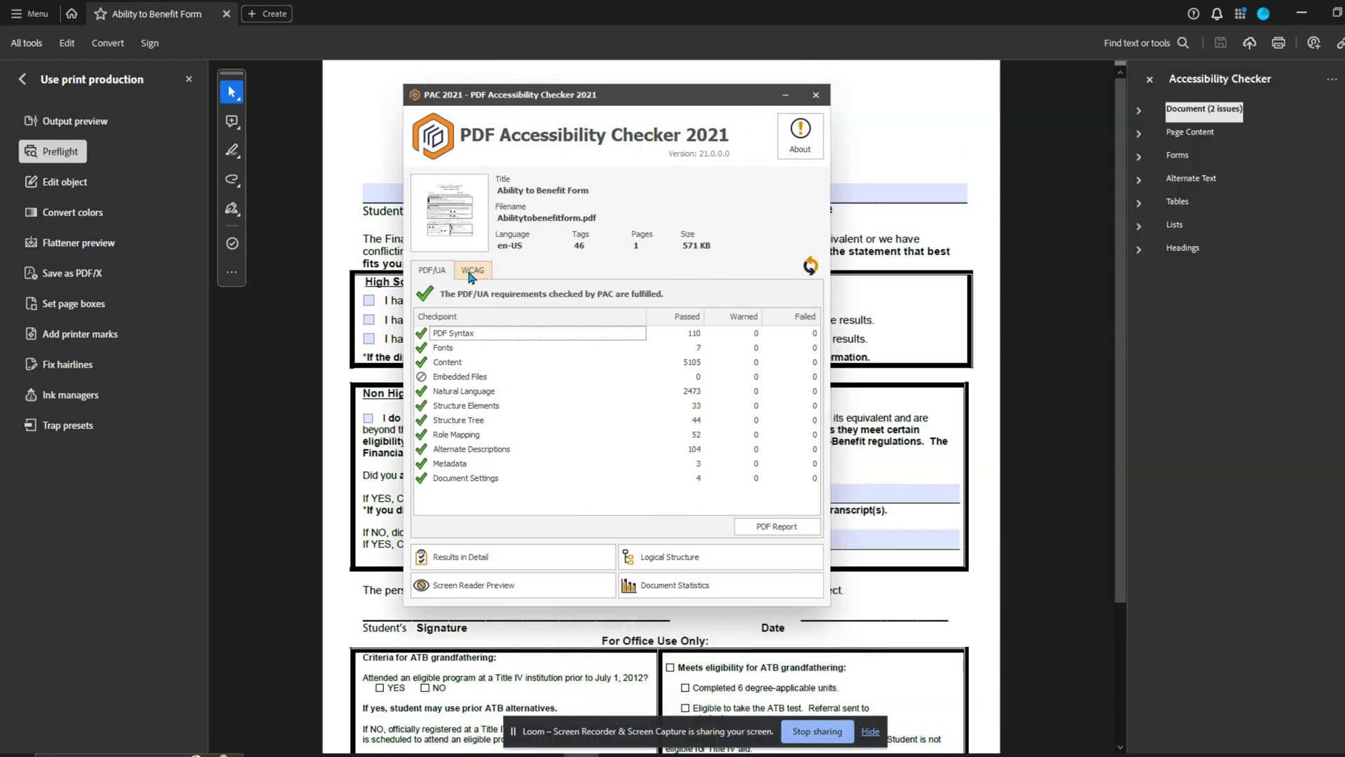
click(471, 273)
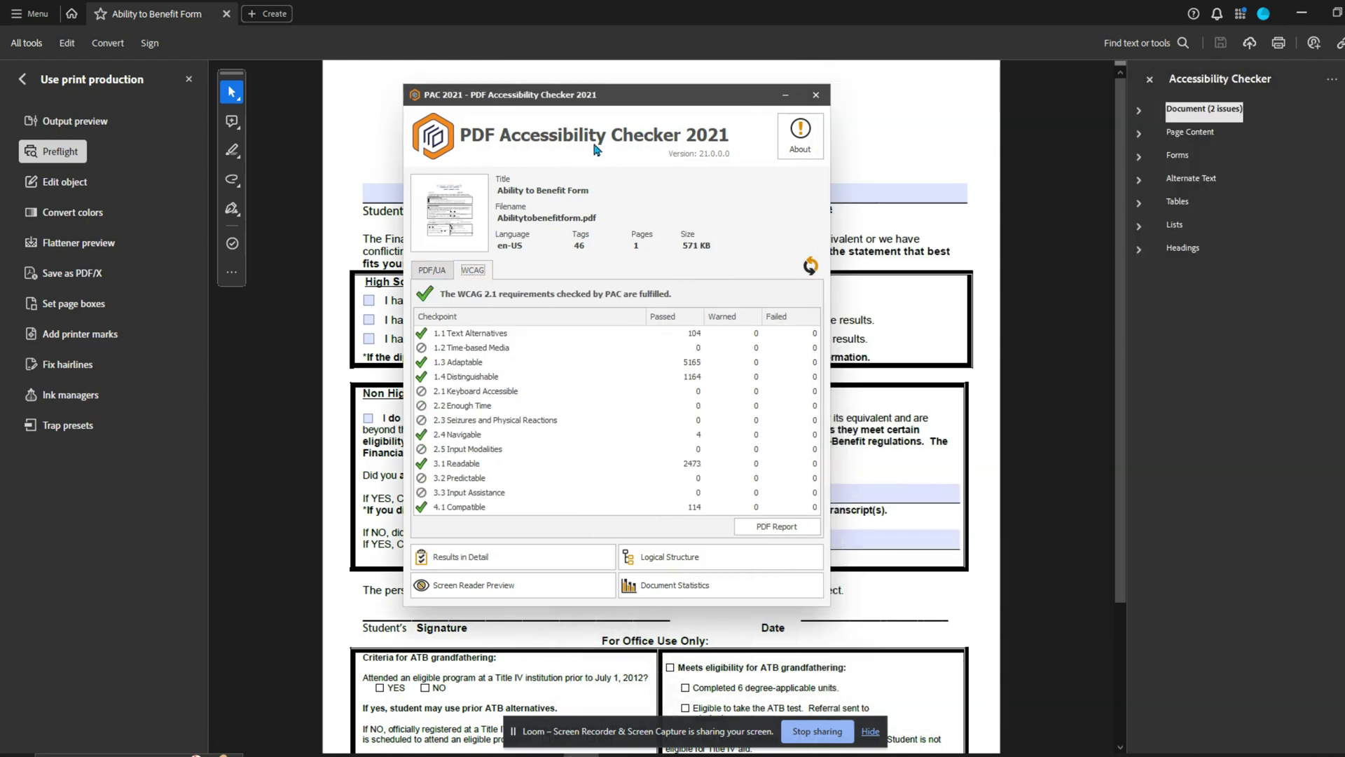
click(434, 271)
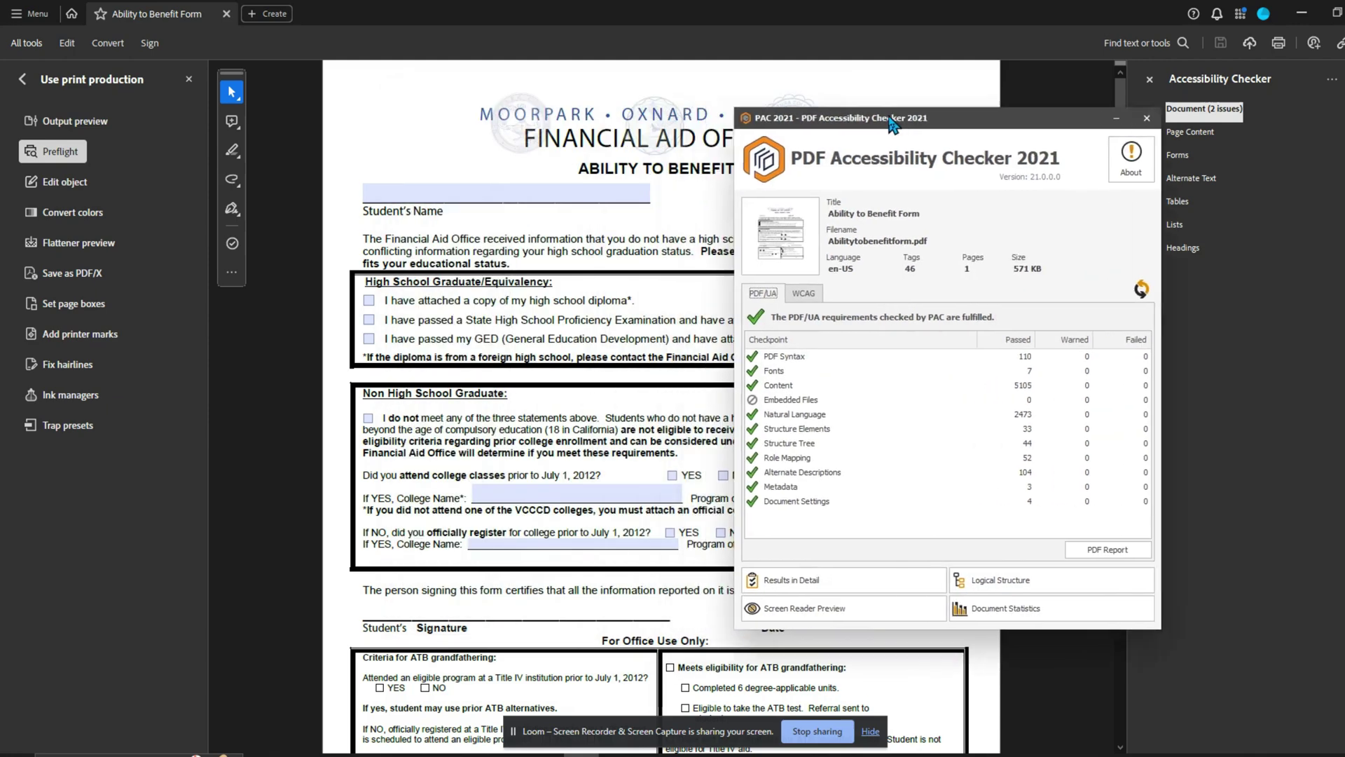